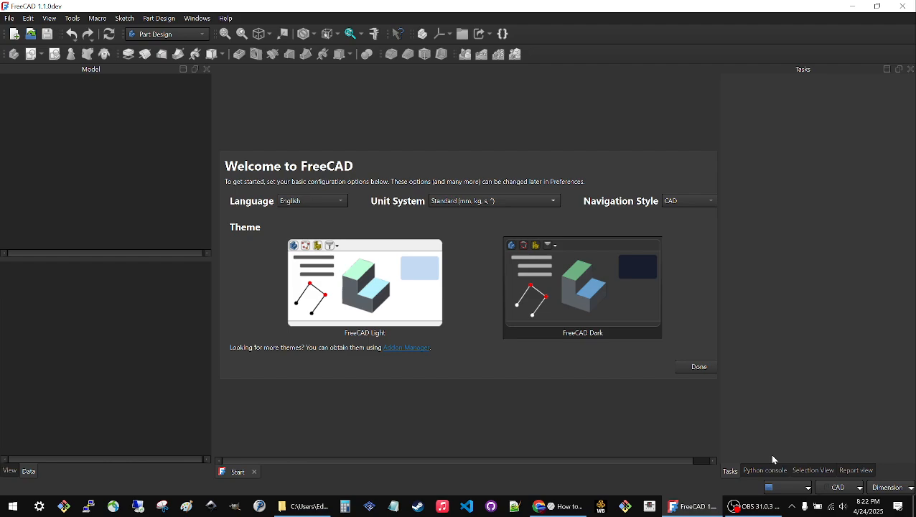
# Look through the Python console, Selection View and Report view, and check which panels are enabled for display.
pyautogui.click(761, 473)
pyautogui.click(799, 472)
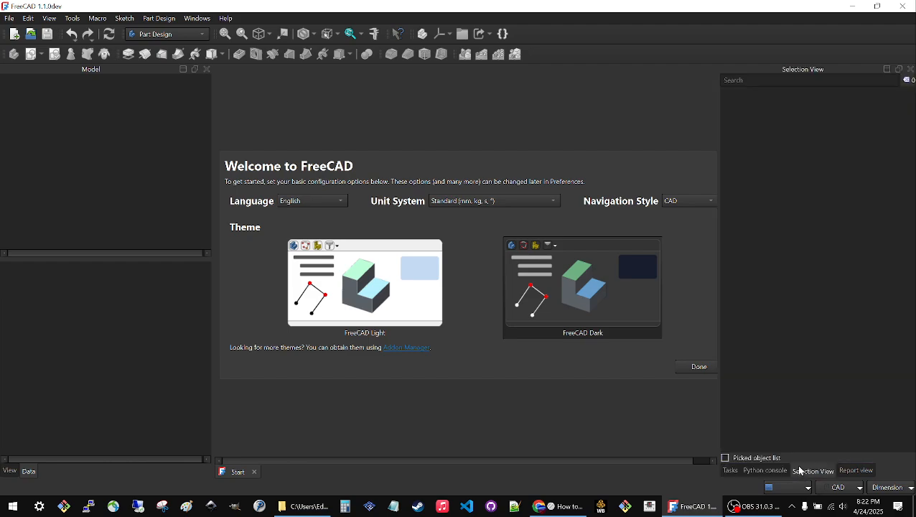
pyautogui.click(847, 472)
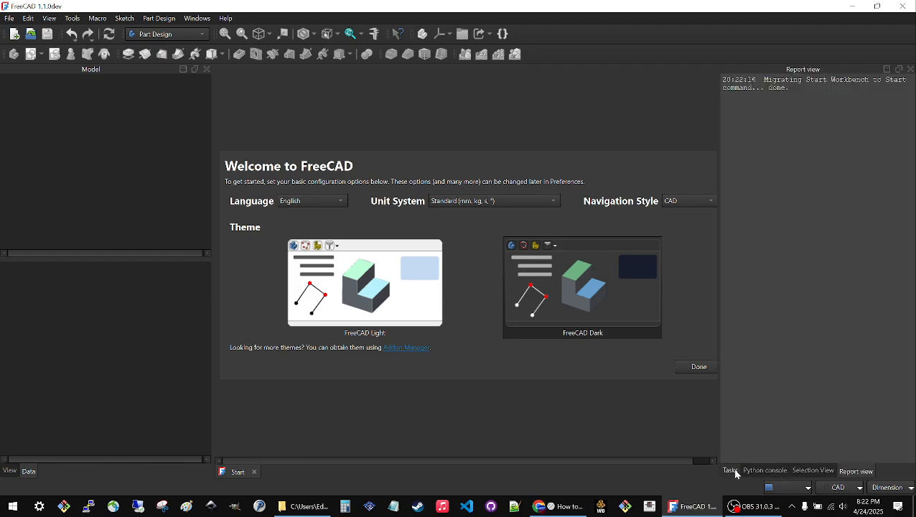
pyautogui.click(44, 21)
pyautogui.moveTo(70, 351)
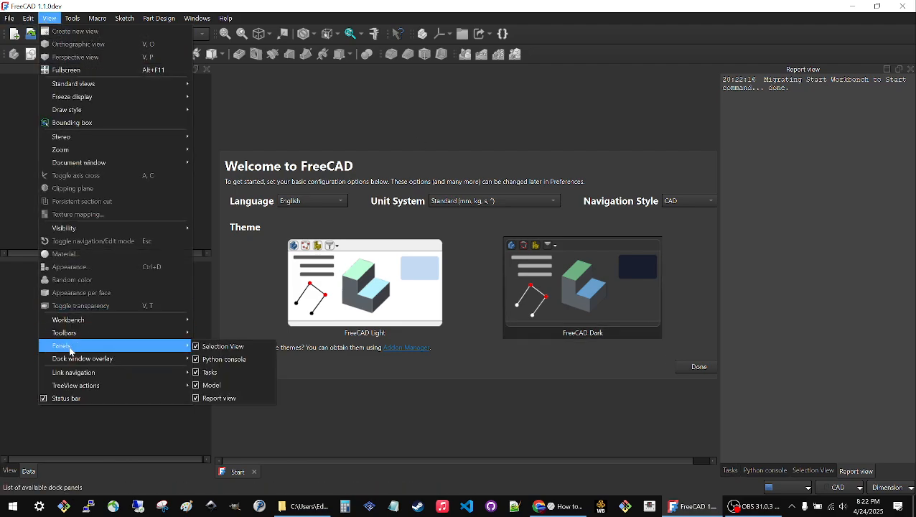
pyautogui.click(401, 431)
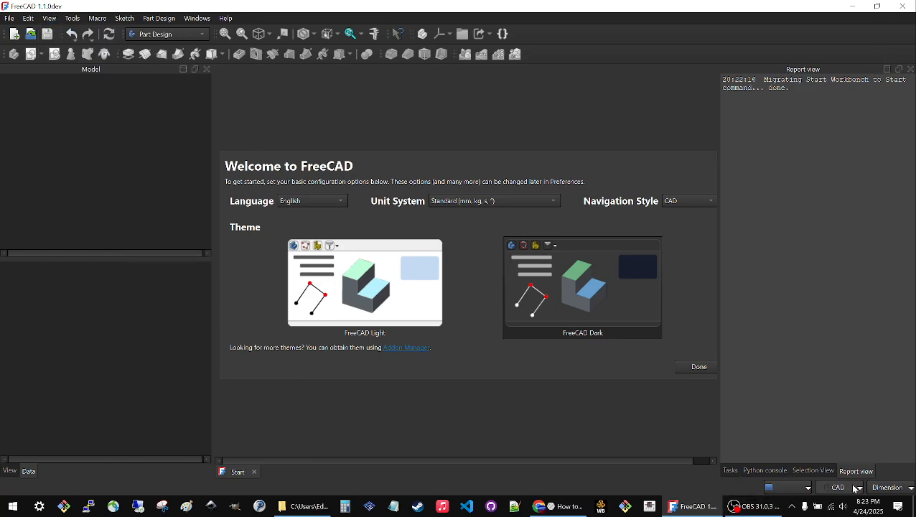
# Dock the Tasks panel together with the Model panel as a tabbed group.
pyautogui.click(731, 471)
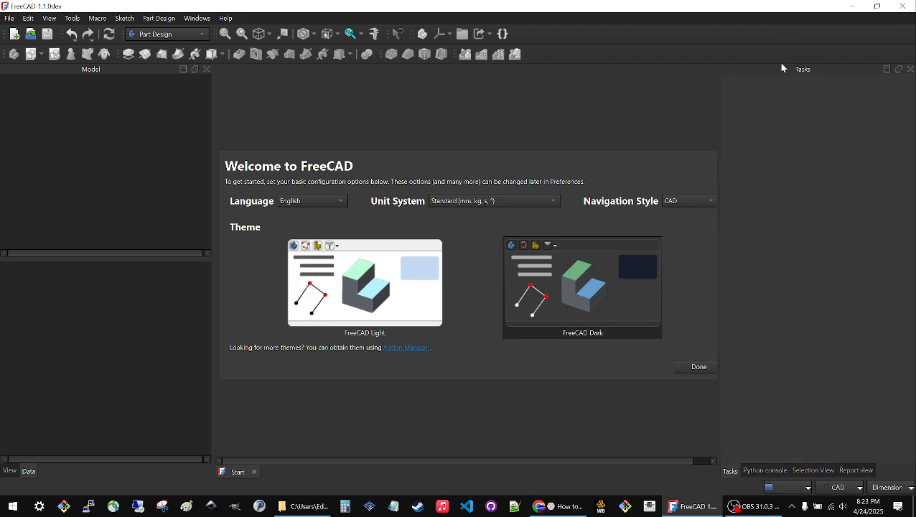
pyautogui.moveTo(778, 72); pyautogui.dragTo(121, 184)
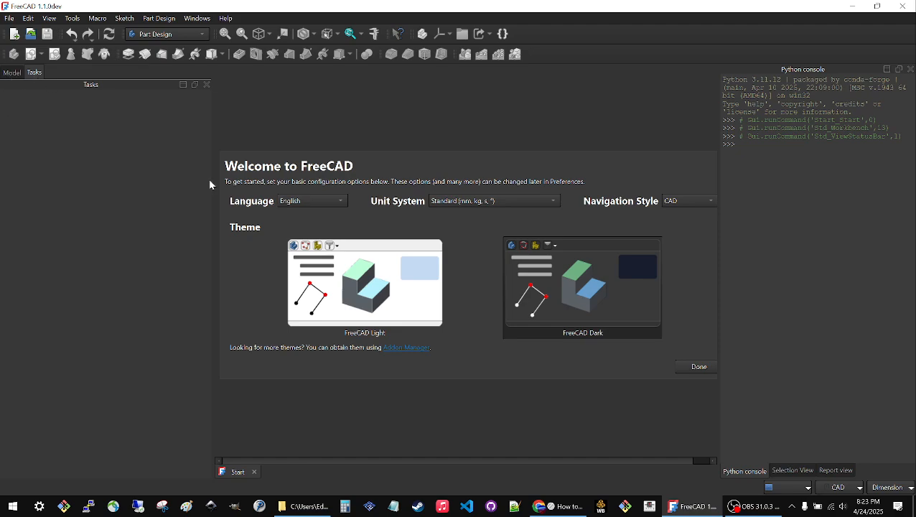
# Complete the first-start setup and restart FreeCAD.
pyautogui.click(699, 368)
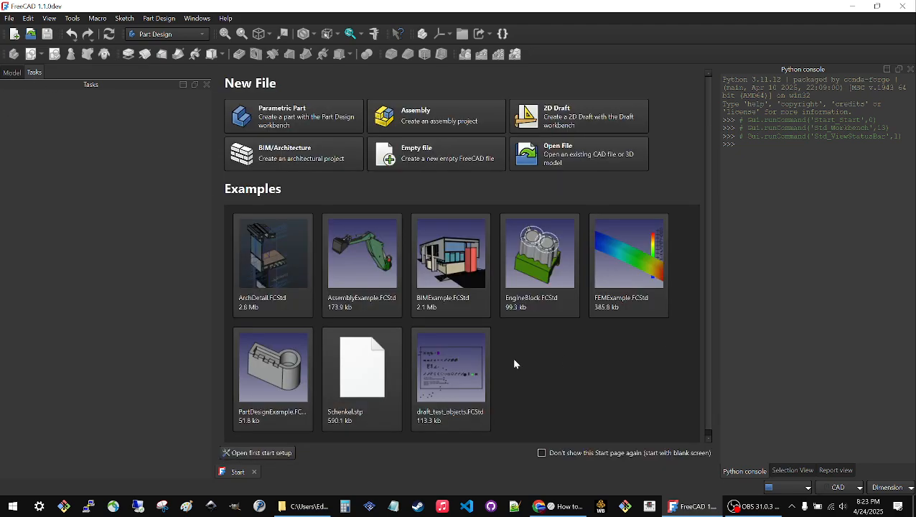
pyautogui.click(254, 471)
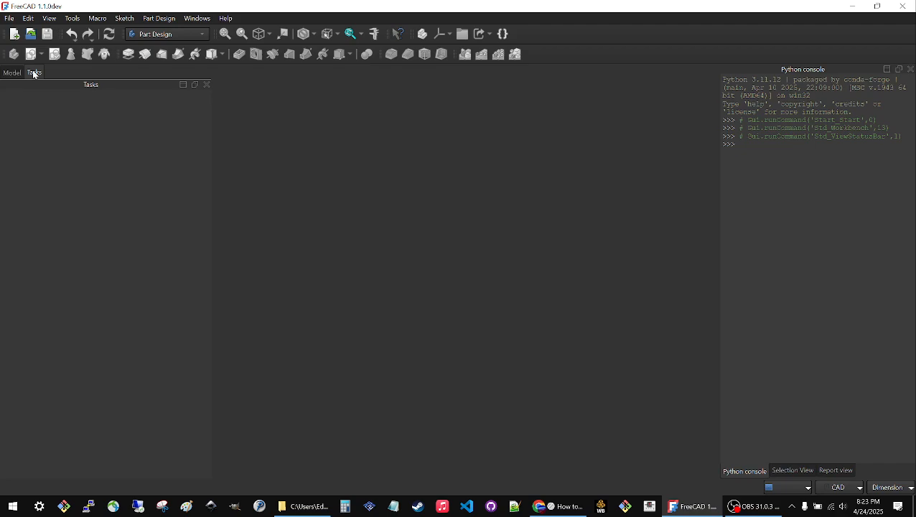
pyautogui.click(902, 6)
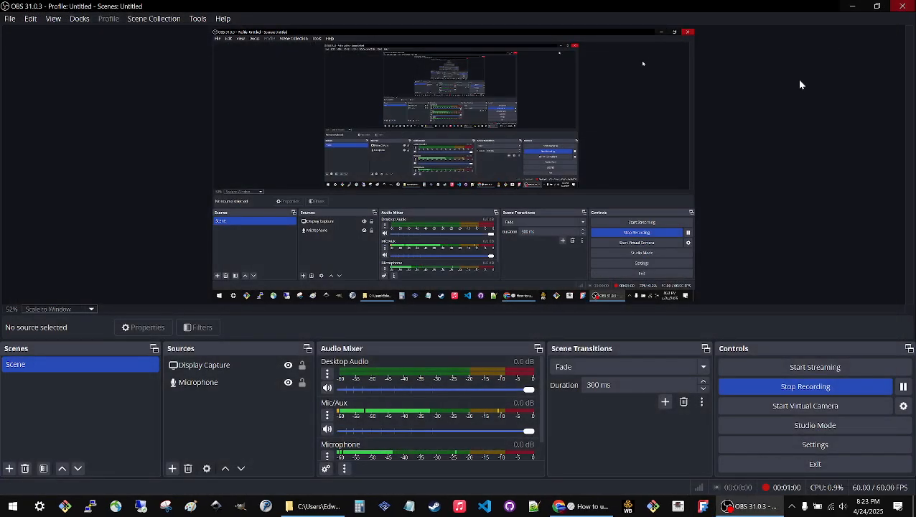
pyautogui.click(705, 506)
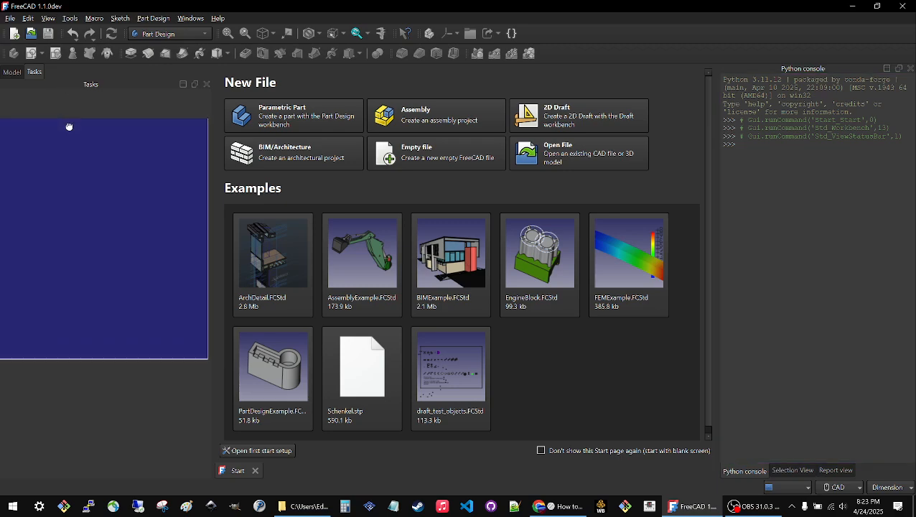
# Dock the Tasks panel back with the Python console, Selection View and Report view.
pyautogui.moveTo(69, 126); pyautogui.dragTo(776, 220)
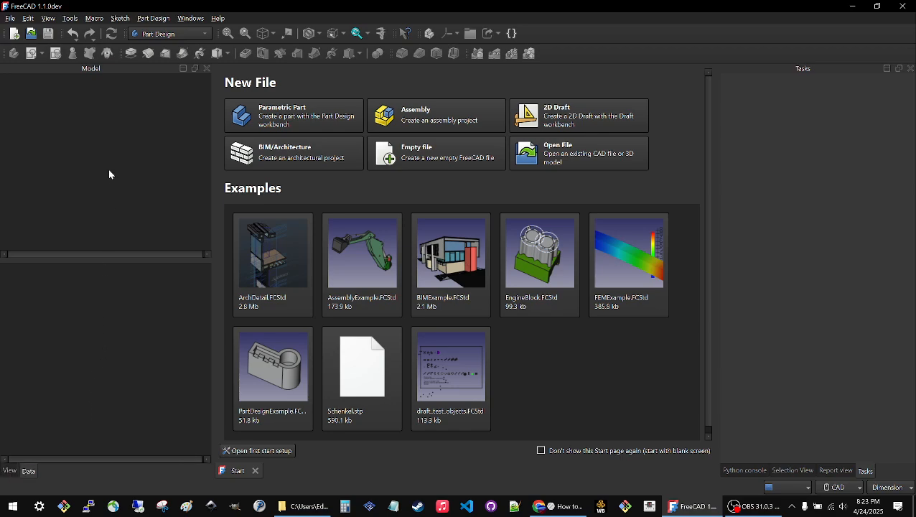
# Set the tree view and property view mode to Independent in the preferences and restart FreeCAD to apply it.
pyautogui.click(28, 18)
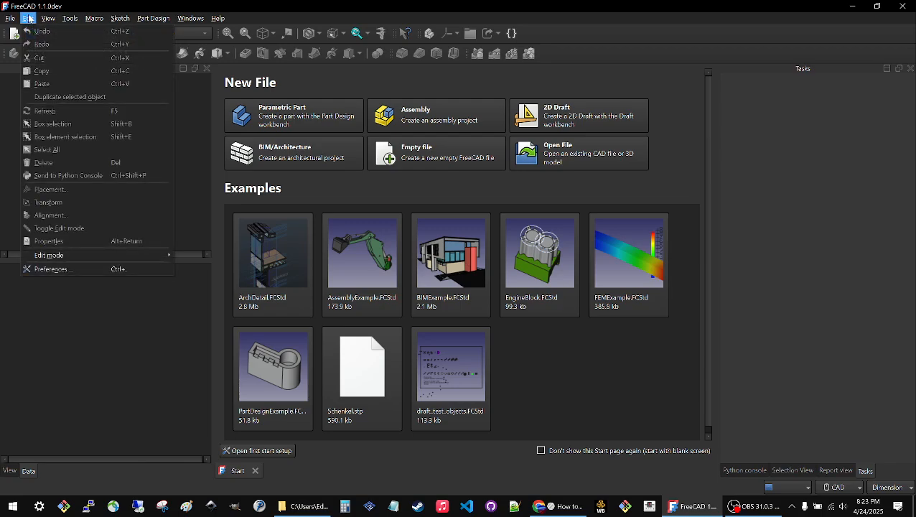
pyautogui.click(53, 269)
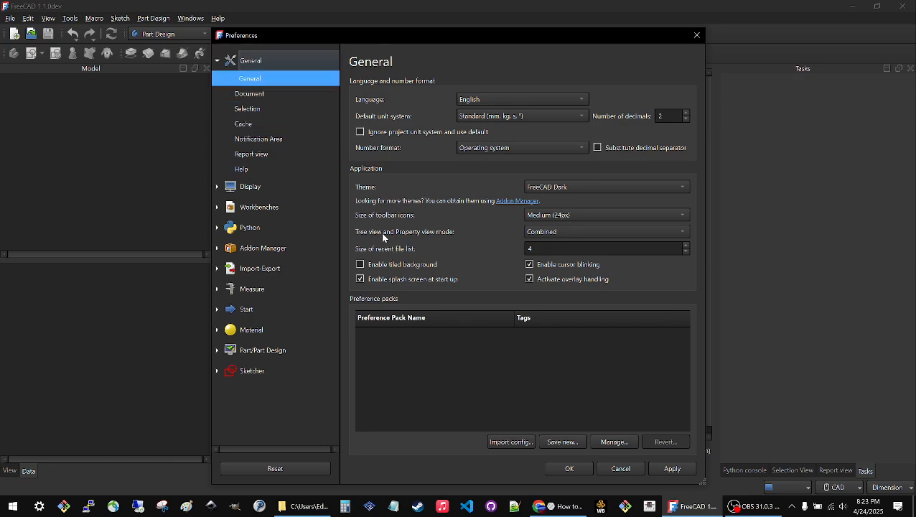
pyautogui.click(540, 236)
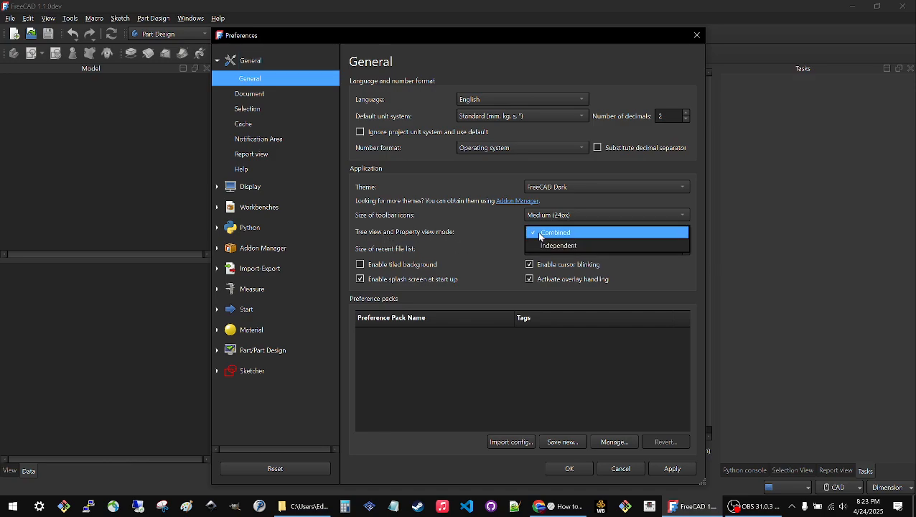
pyautogui.click(545, 247)
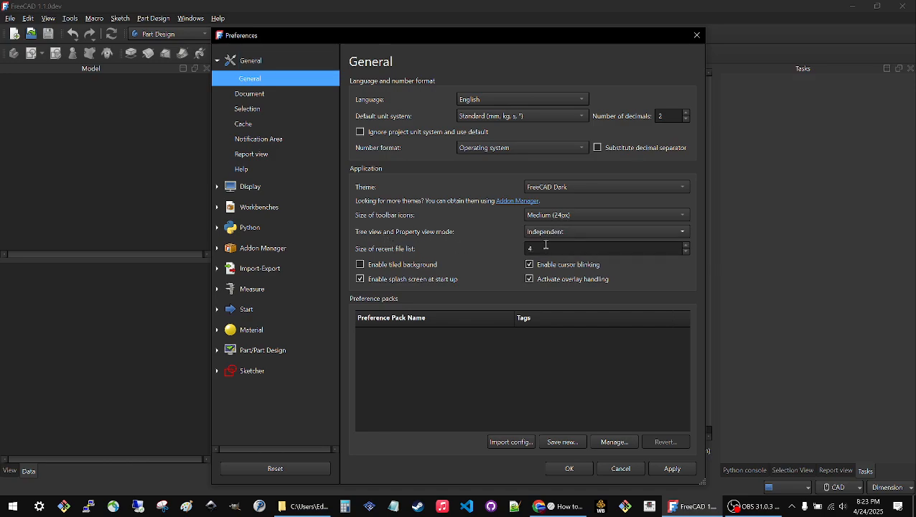
pyautogui.click(676, 471)
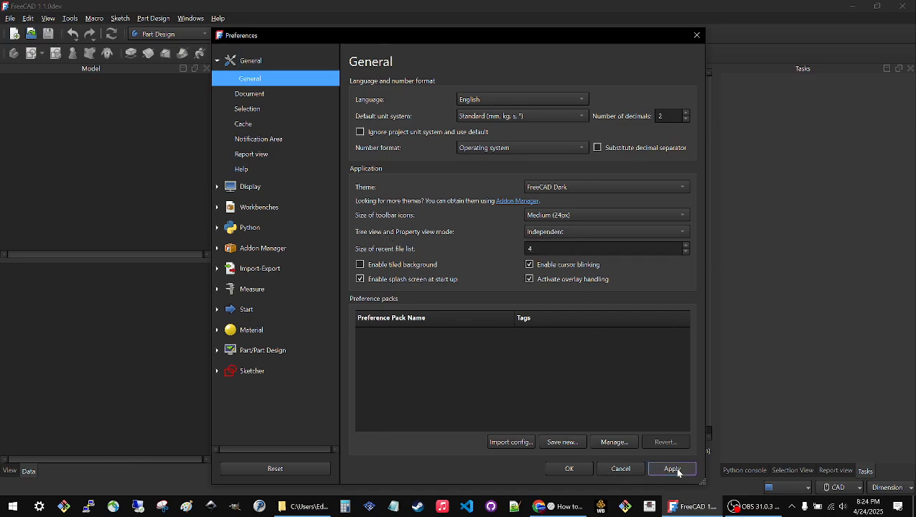
pyautogui.click(571, 469)
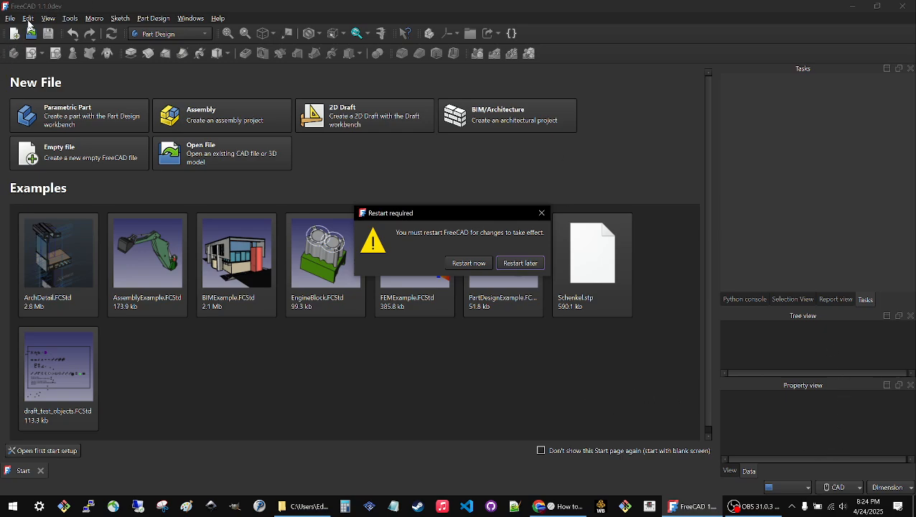
pyautogui.click(463, 264)
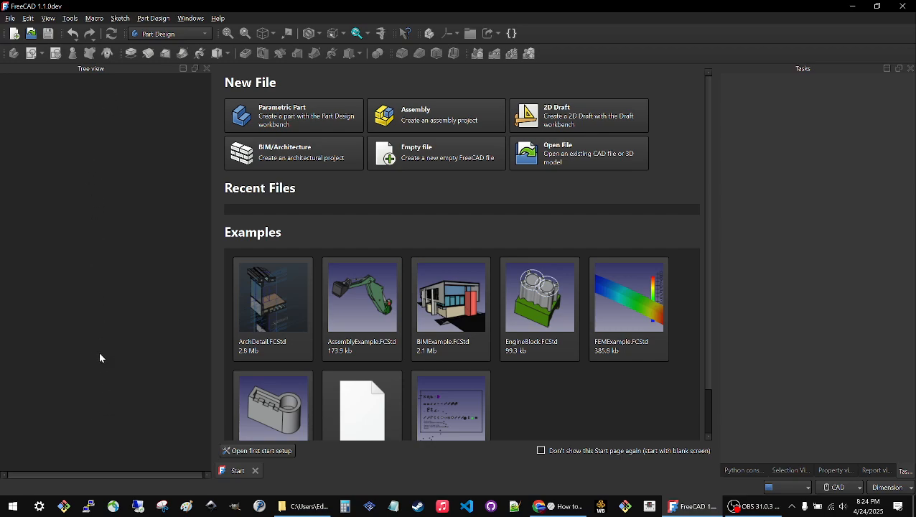
# Widen the Tasks panel moderately into the central area and close the Start page.
pyautogui.moveTo(718, 331); pyautogui.dragTo(538, 314)
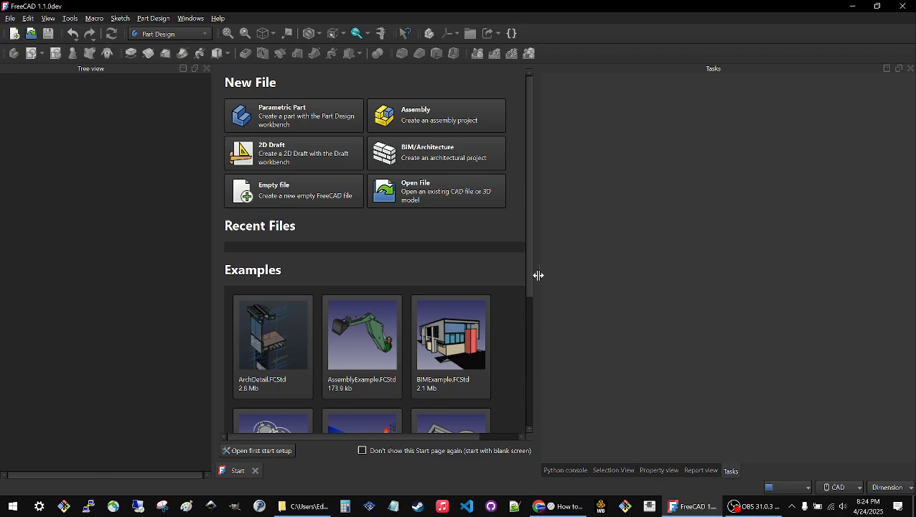
pyautogui.moveTo(538, 274); pyautogui.dragTo(653, 291)
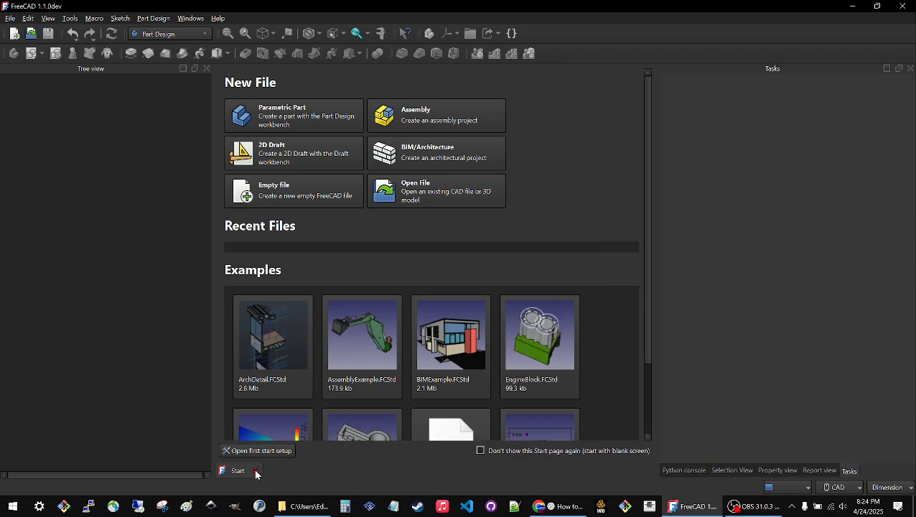
pyautogui.click(255, 471)
# Enable the auto tool for Horizontal/Vertical in the general Sketcher preferences.
pyautogui.click(11, 18)
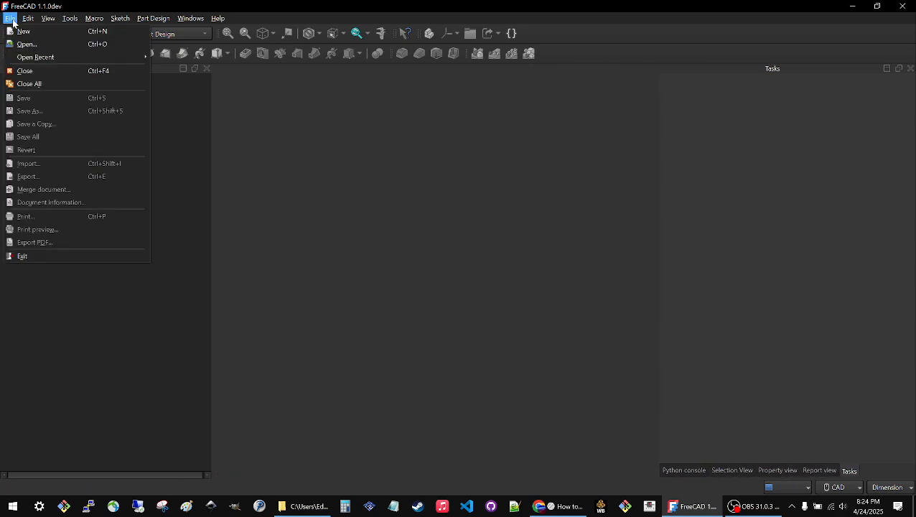
pyautogui.moveTo(31, 21)
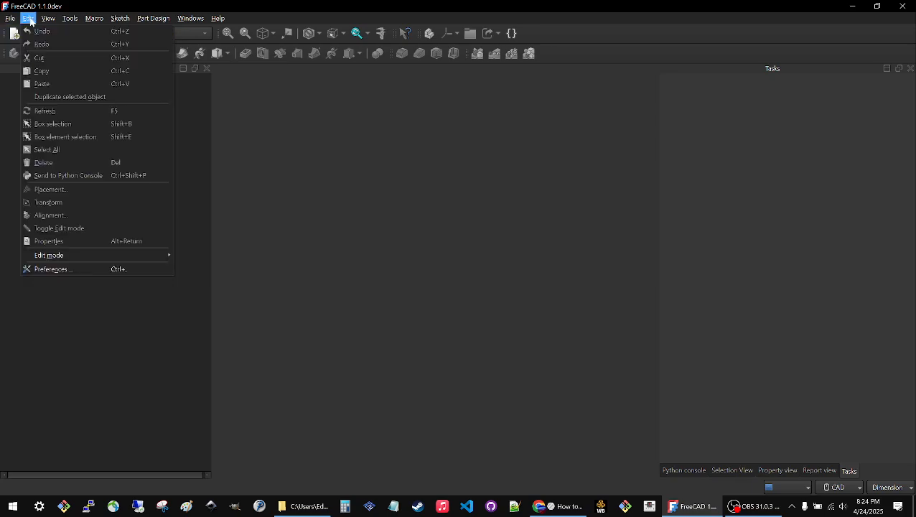
pyautogui.click(53, 268)
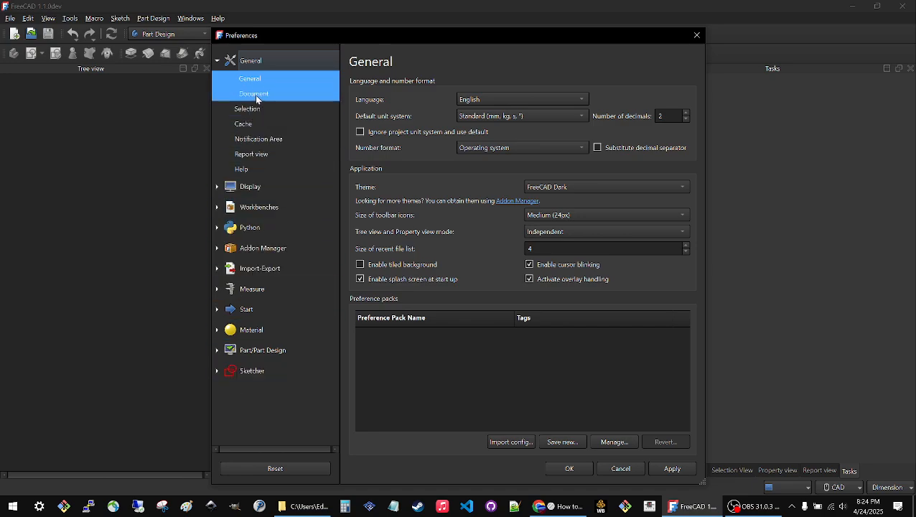
pyautogui.click(259, 369)
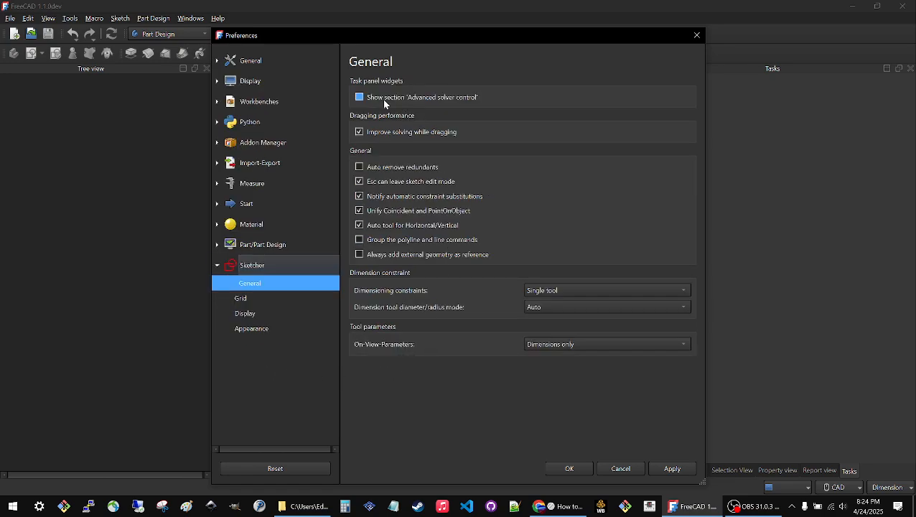
pyautogui.click(360, 225)
# Turn off hiding all objects that depend on the sketch in the Sketcher display preferences and save the preferences.
pyautogui.click(255, 317)
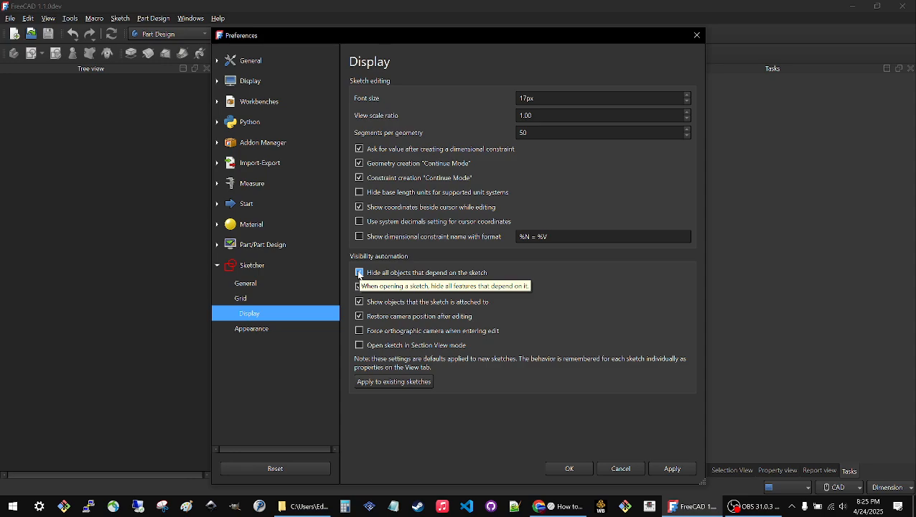
pyautogui.click(359, 273)
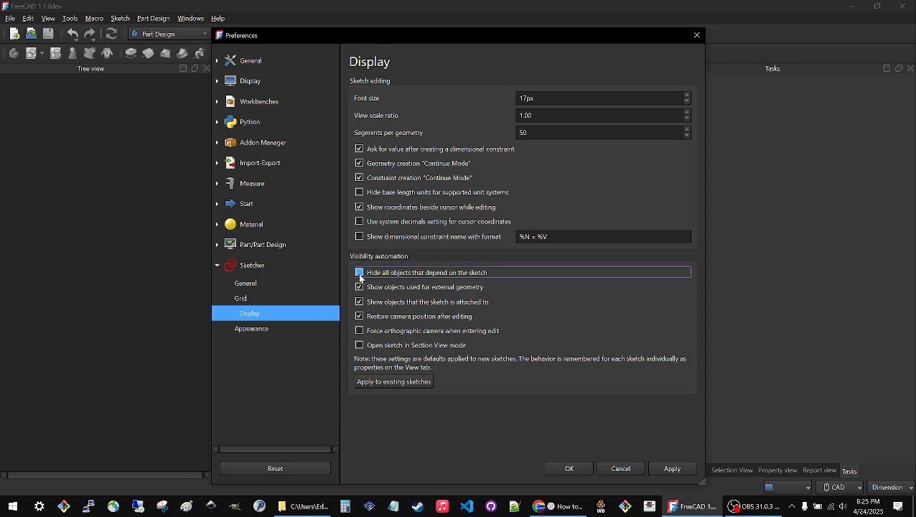
pyautogui.click(673, 470)
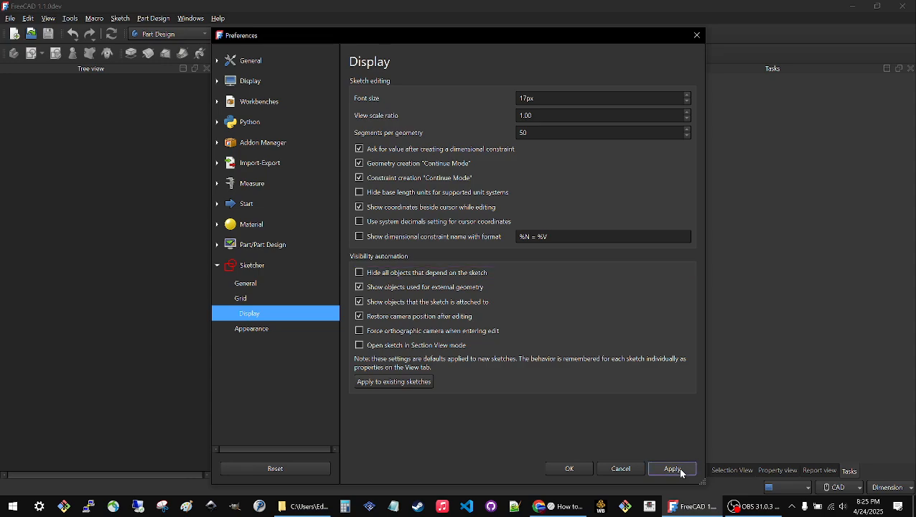
pyautogui.click(569, 469)
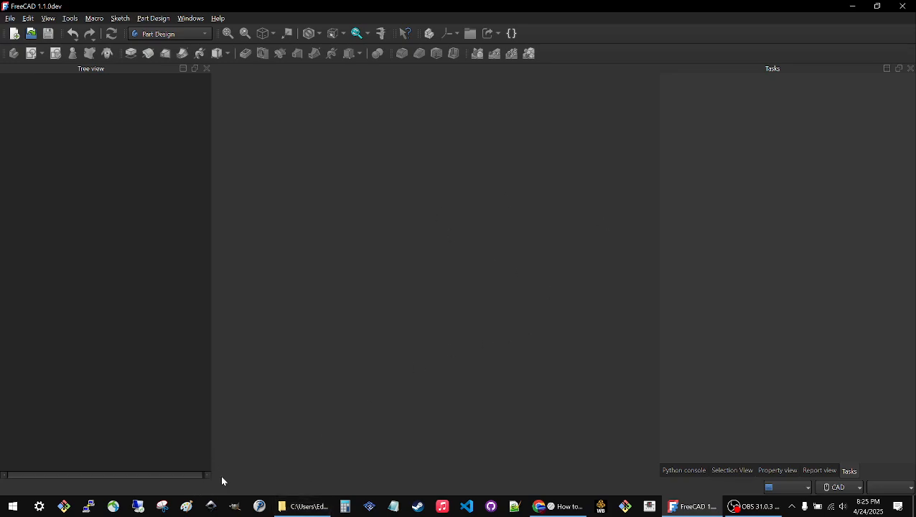
# Create a new empty document and switch to the Silk workbench.
pyautogui.click(14, 34)
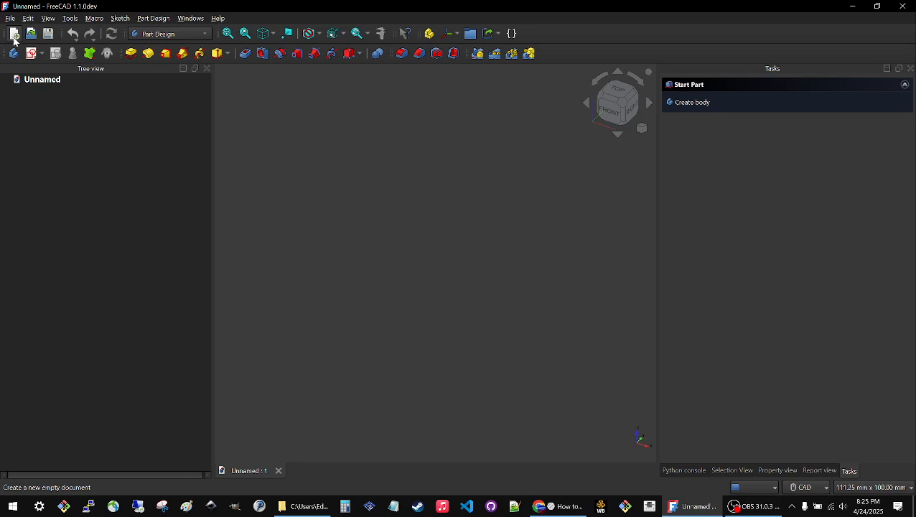
pyautogui.click(204, 34)
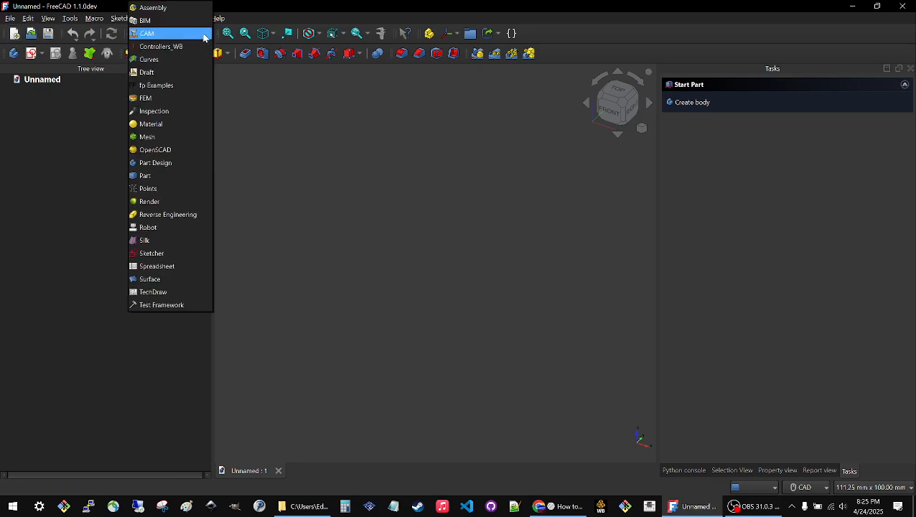
pyautogui.click(149, 241)
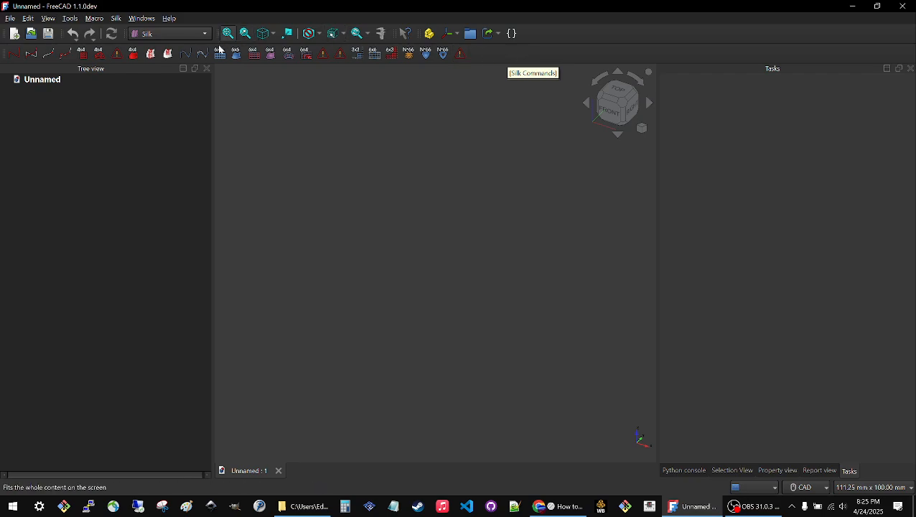
# Switch to the Sketcher workbench and create a new sketch on the XY-Plane.
pyautogui.click(180, 33)
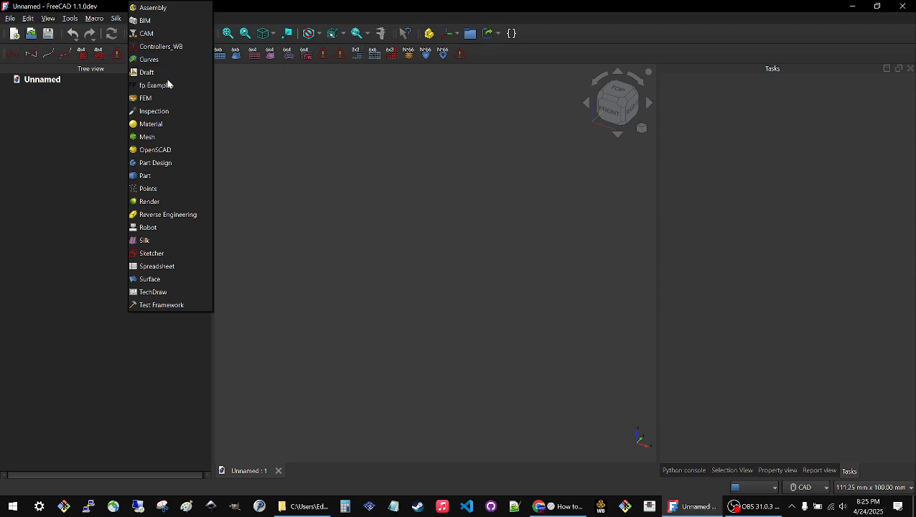
pyautogui.click(169, 255)
pyautogui.click(14, 53)
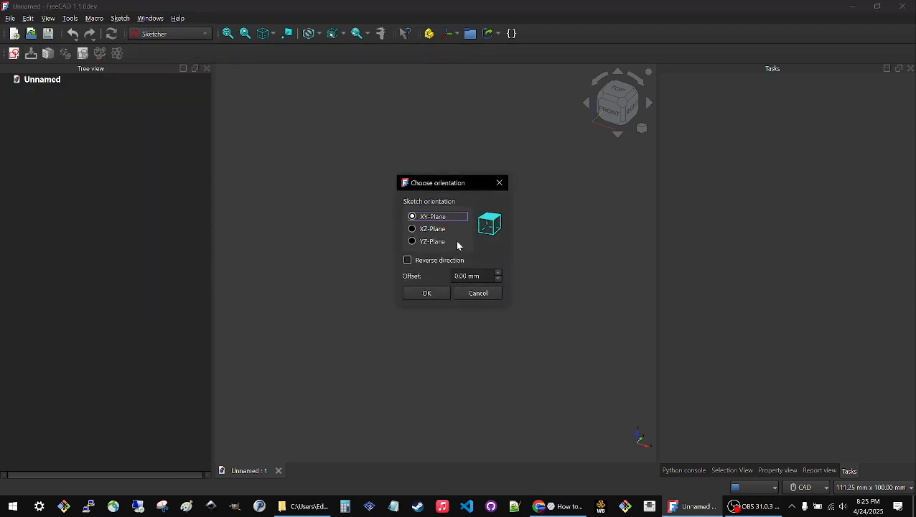
pyautogui.click(426, 293)
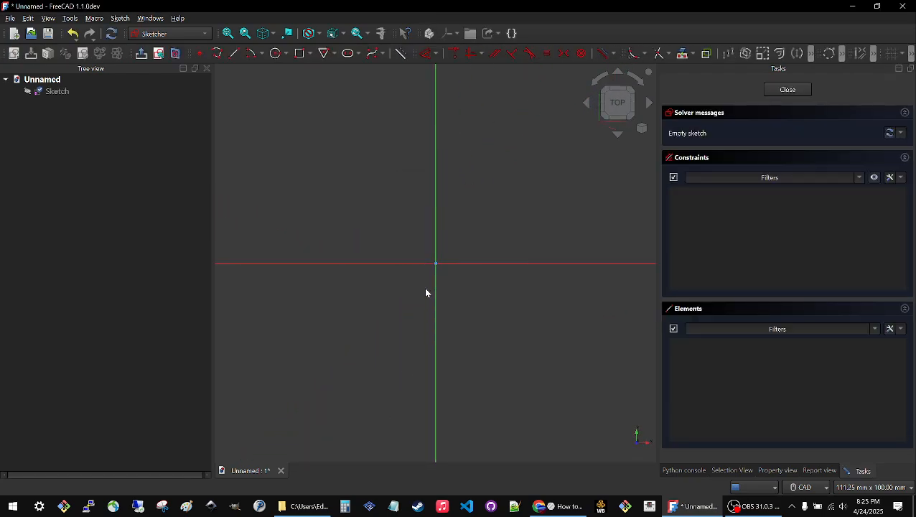
pyautogui.click(159, 34)
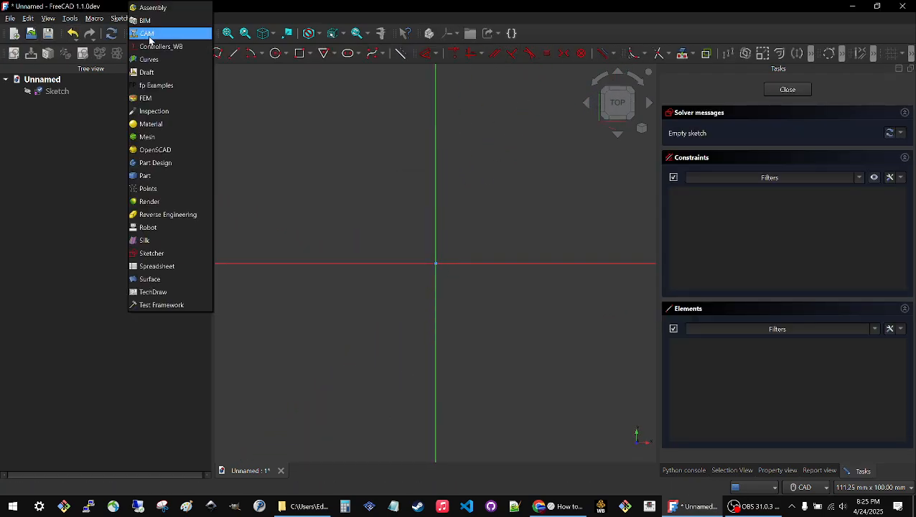
pyautogui.click(260, 12)
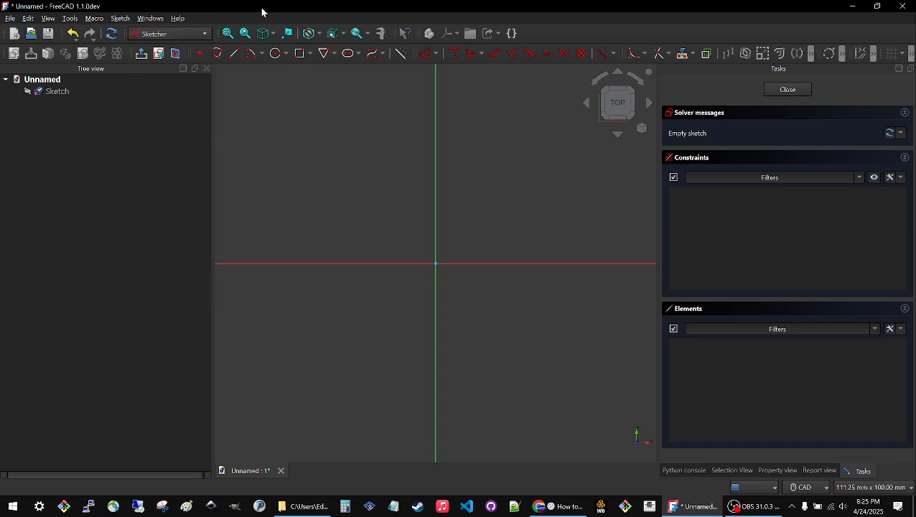
# Draw two slanted lines on opposite sides of the vertical axis, join their upper ends with a line about 36 mm long, and close the sketch.
pyautogui.click(234, 55)
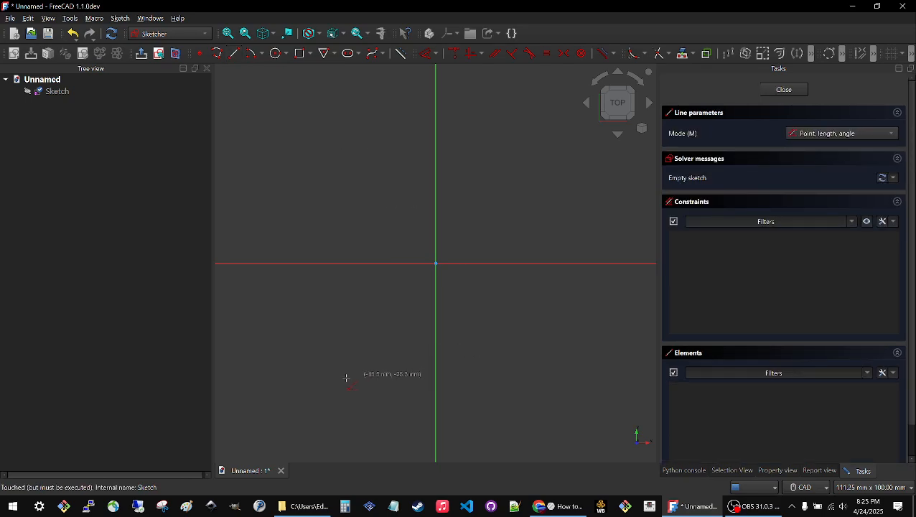
pyautogui.click(272, 344)
pyautogui.click(370, 193)
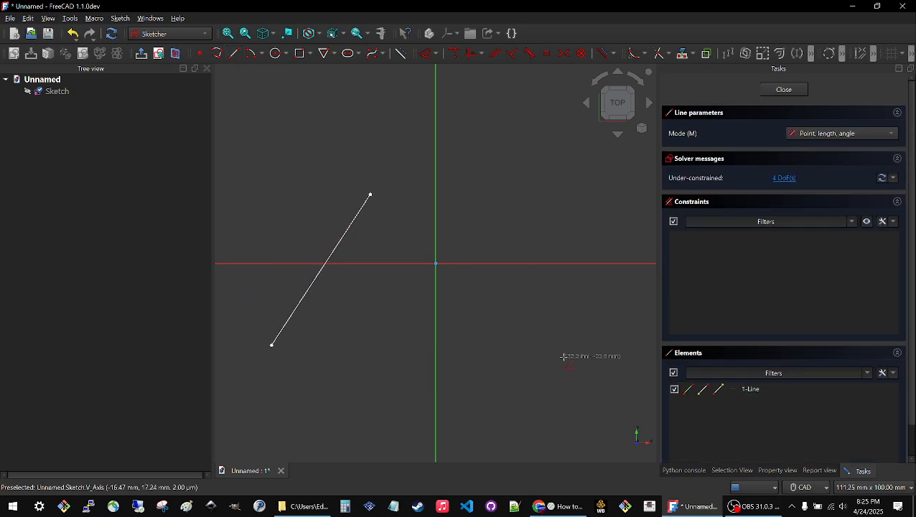
pyautogui.click(590, 359)
pyautogui.click(514, 190)
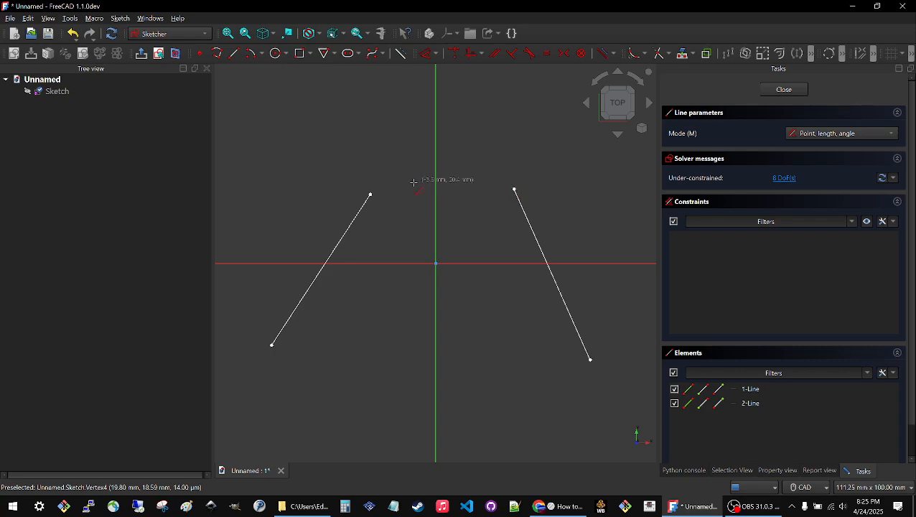
pyautogui.click(370, 194)
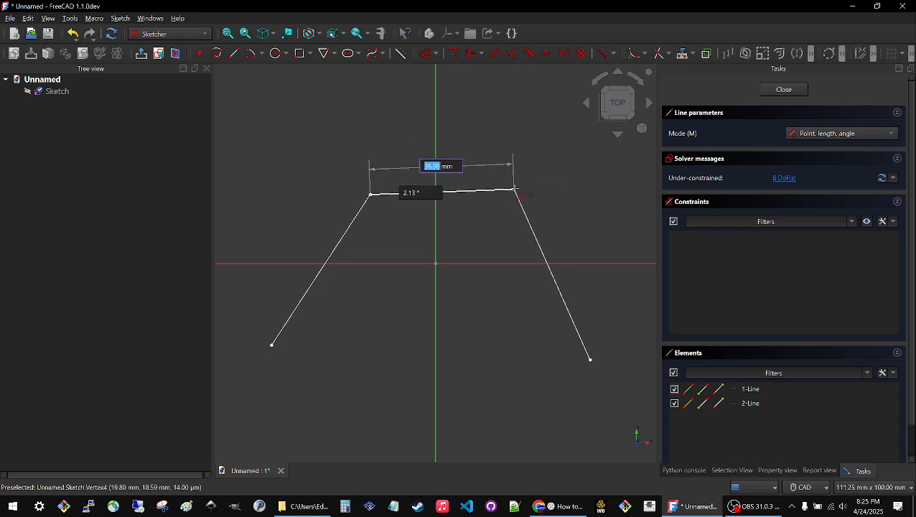
pyautogui.click(514, 190)
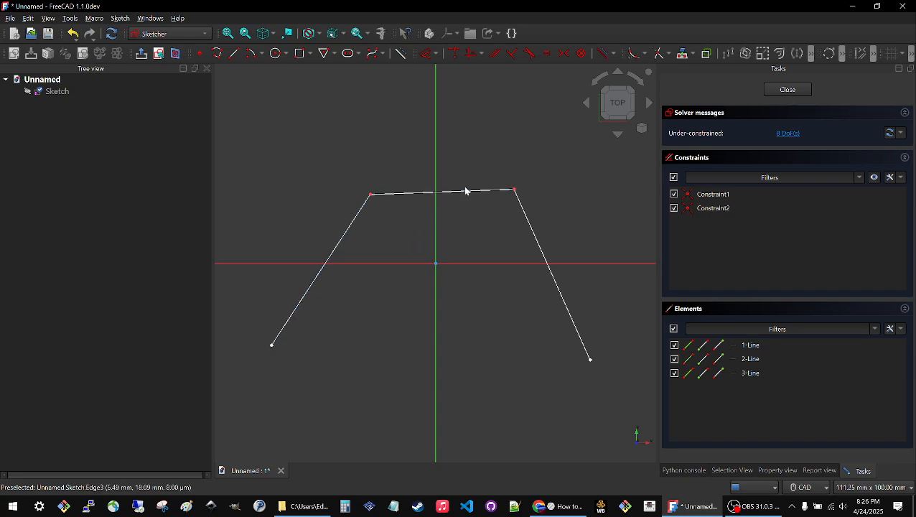
pyautogui.click(788, 90)
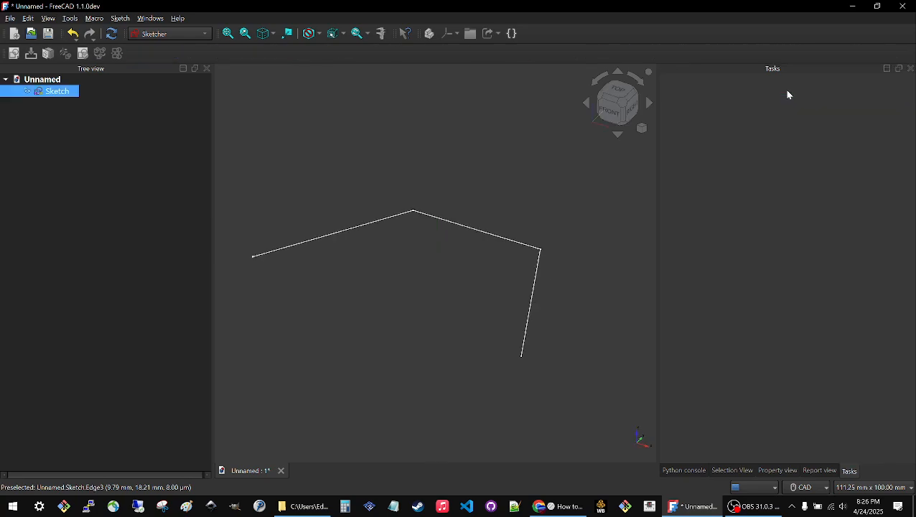
# Switch to the Silk workbench and read the ControlPoly4 usage notes by running the tool with no sketch selected.
pyautogui.click(201, 35)
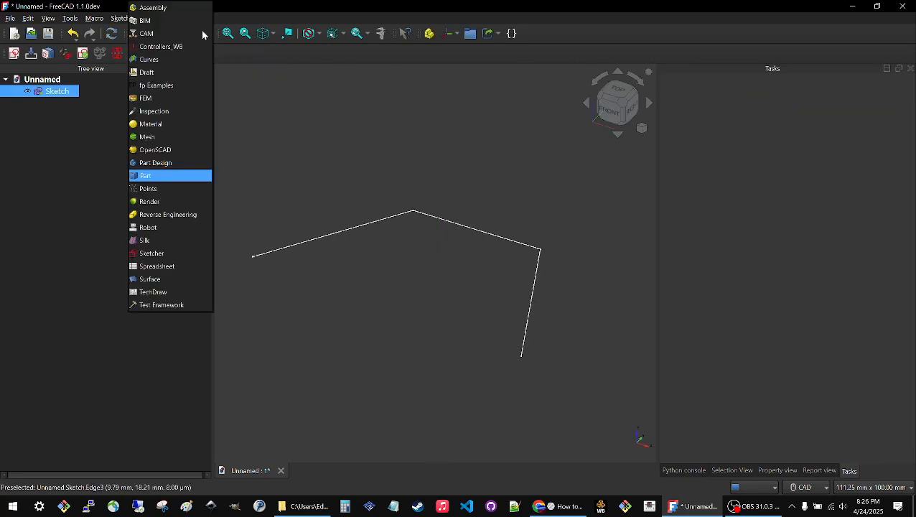
pyautogui.click(160, 241)
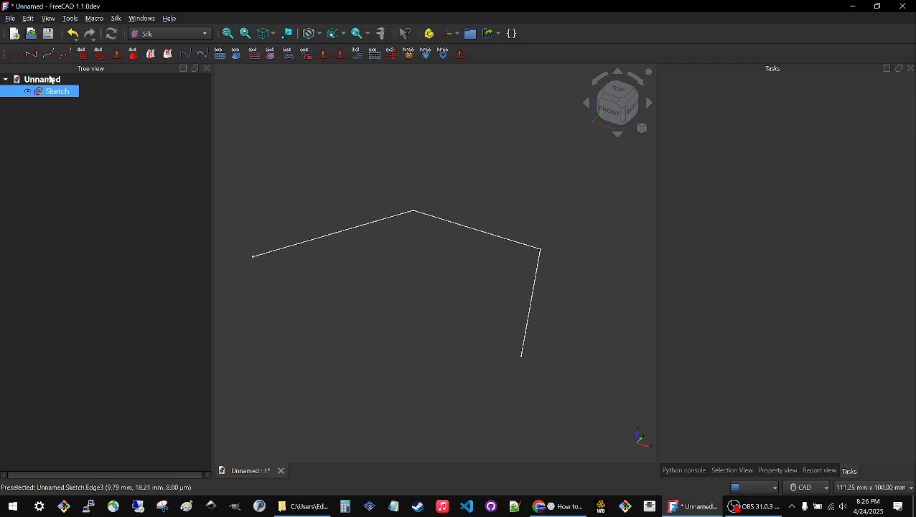
pyautogui.click(41, 153)
pyautogui.click(45, 92)
pyautogui.click(107, 237)
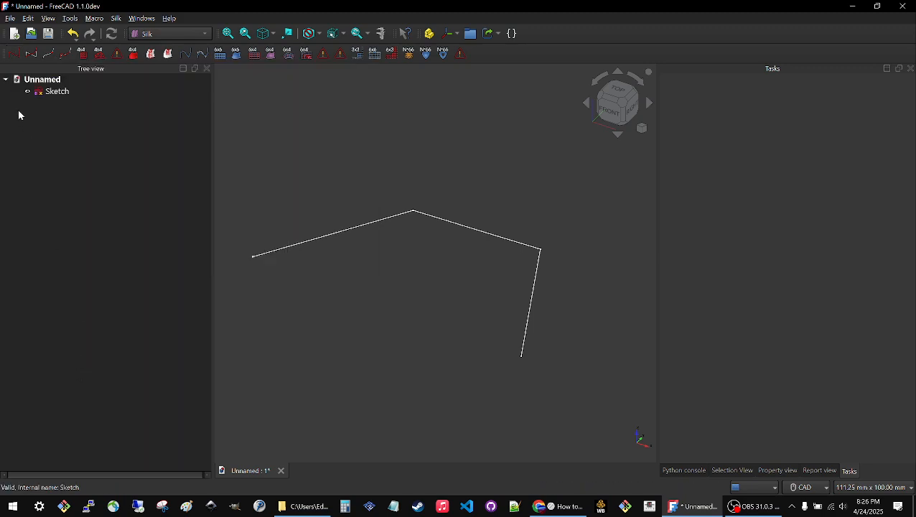
pyautogui.click(16, 60)
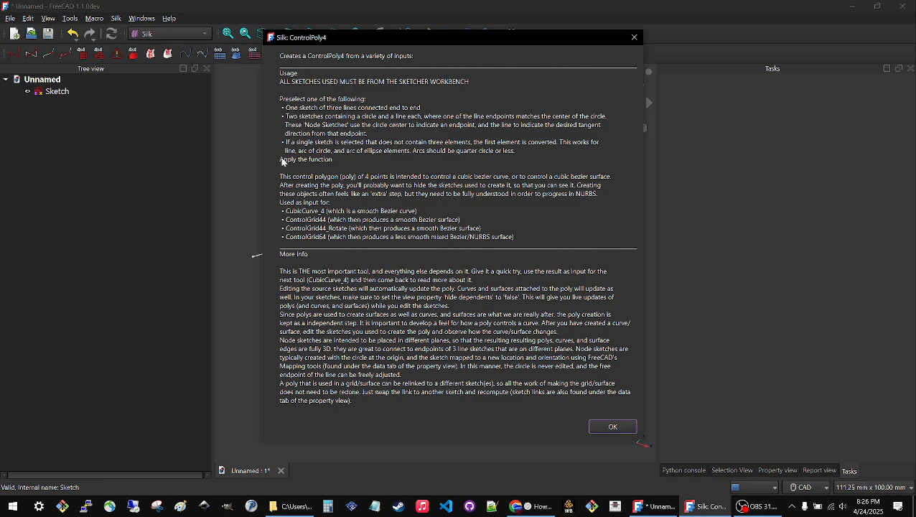
pyautogui.click(609, 427)
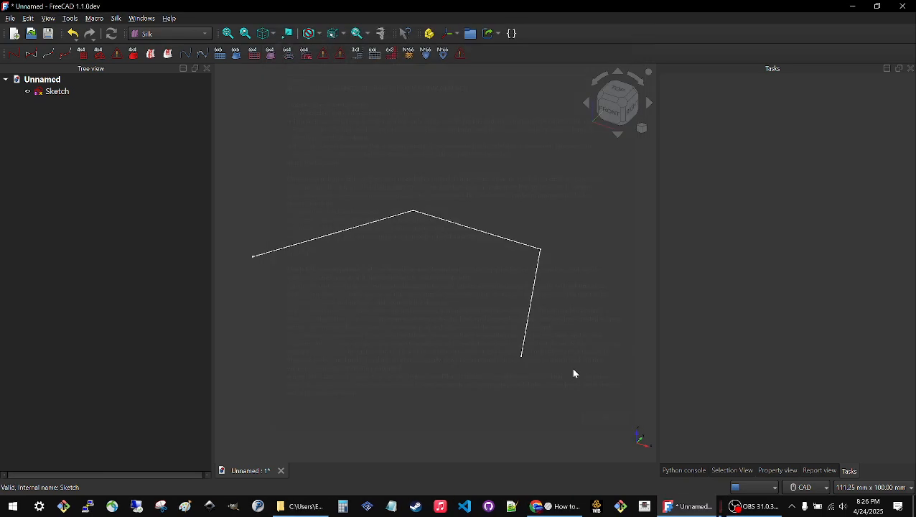
# Create a ControlPoly4 from the three-line sketch.
pyautogui.click(51, 92)
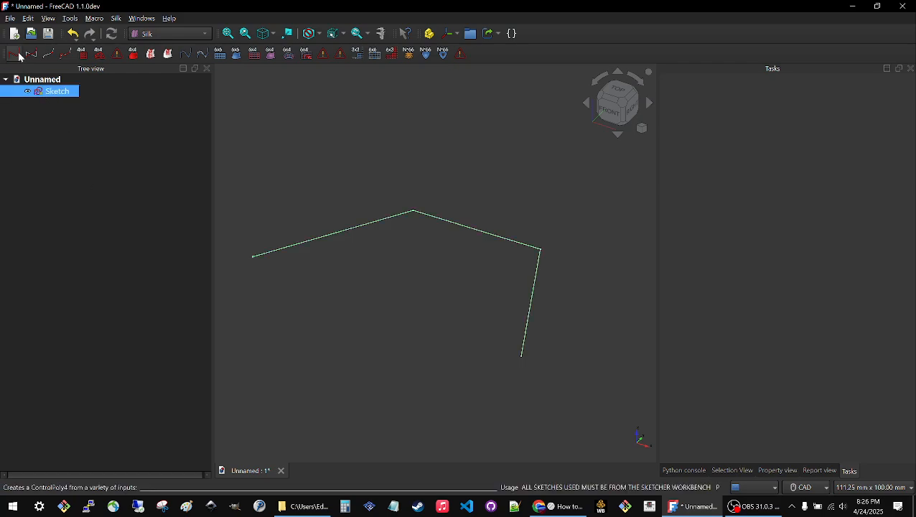
pyautogui.click(19, 54)
pyautogui.click(58, 105)
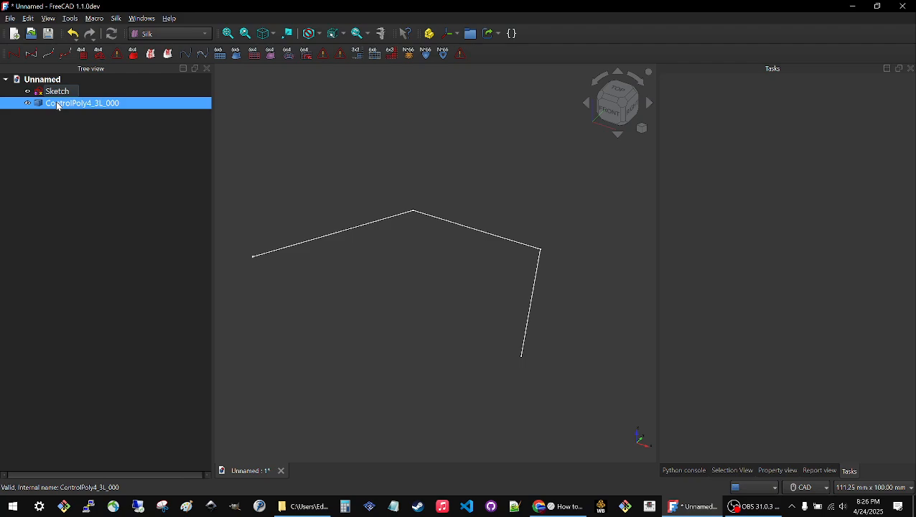
pyautogui.click(517, 273)
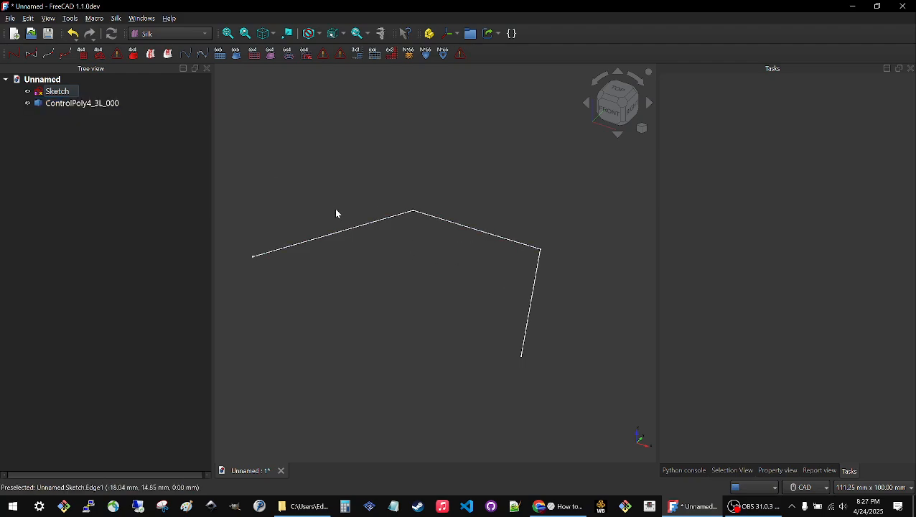
# Hide the source sketch of the control poly.
pyautogui.click(41, 104)
pyautogui.click(48, 92)
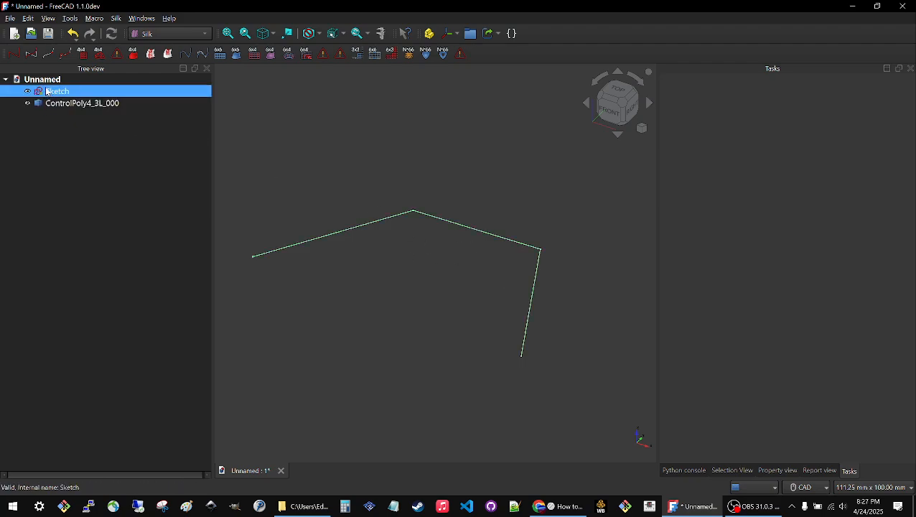
pyautogui.press('space')
pyautogui.click(53, 255)
pyautogui.click(95, 108)
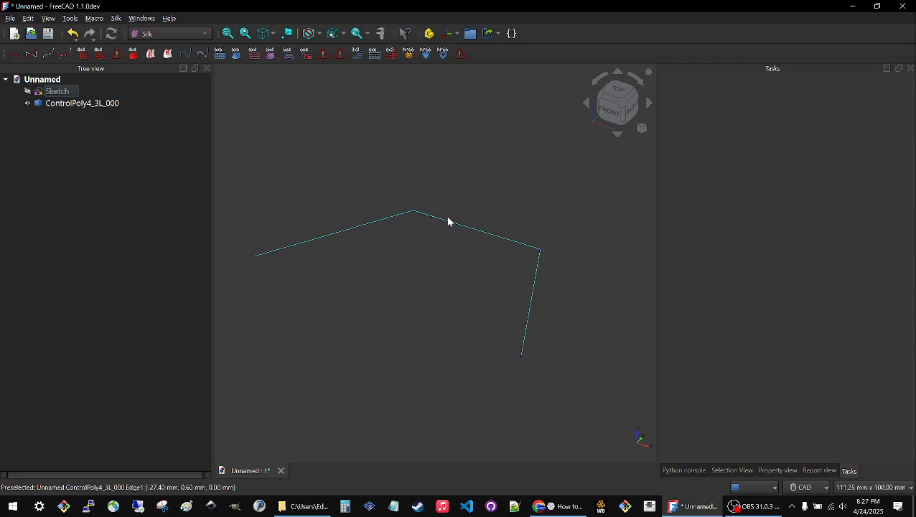
# Examine the control poly's data properties for its source sketch, weights, reverse and tolerance.
pyautogui.click(56, 105)
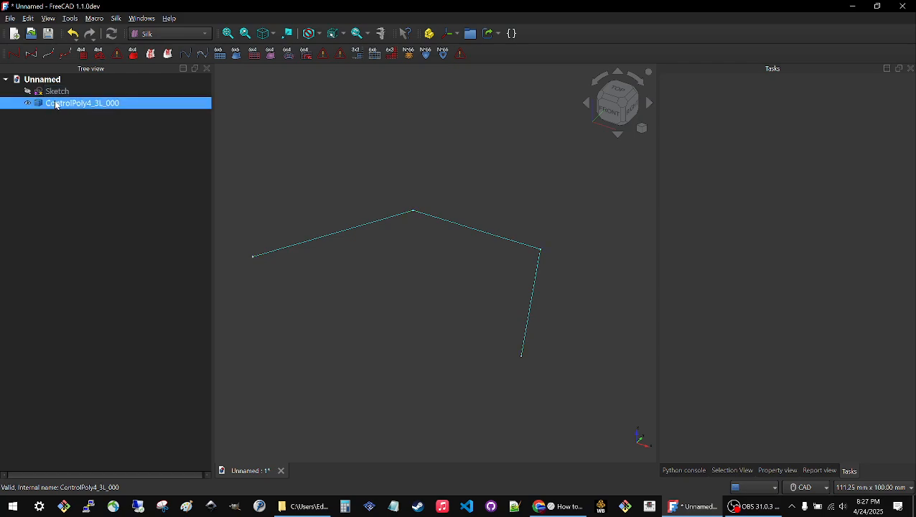
pyautogui.click(788, 471)
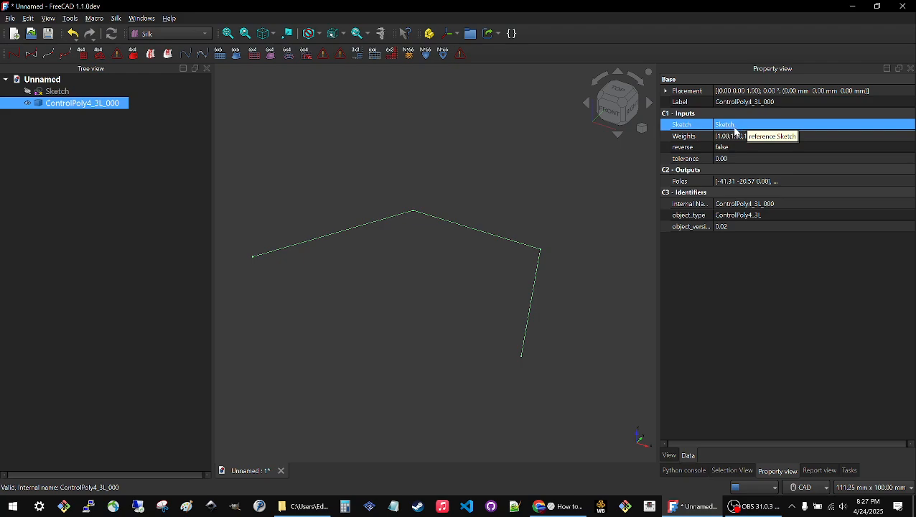
pyautogui.click(730, 137)
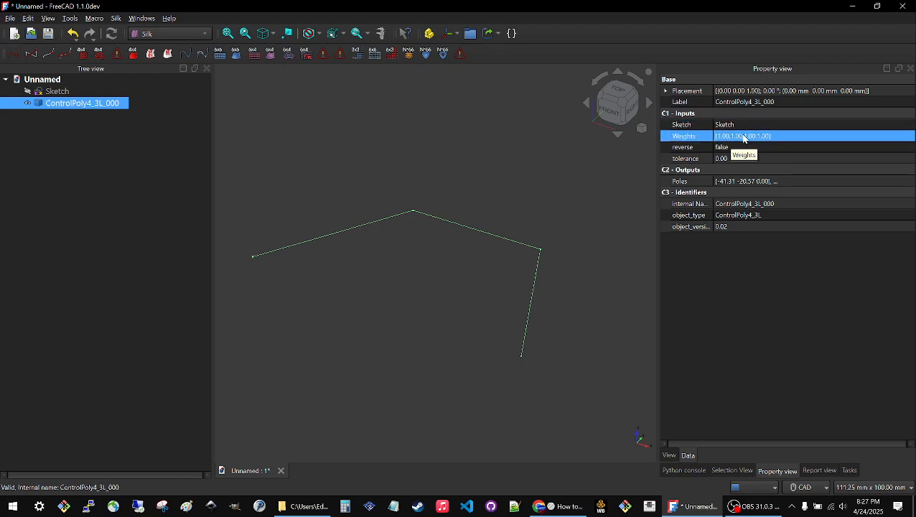
pyautogui.click(703, 150)
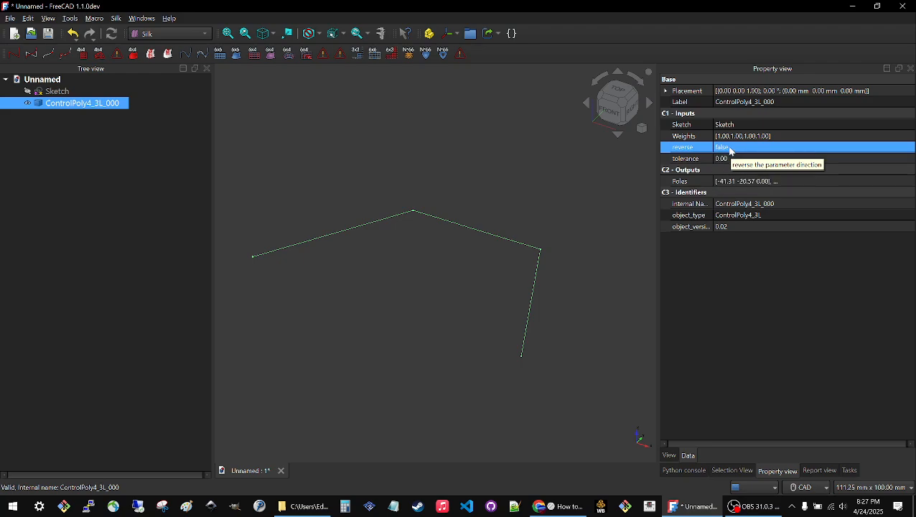
pyautogui.click(731, 157)
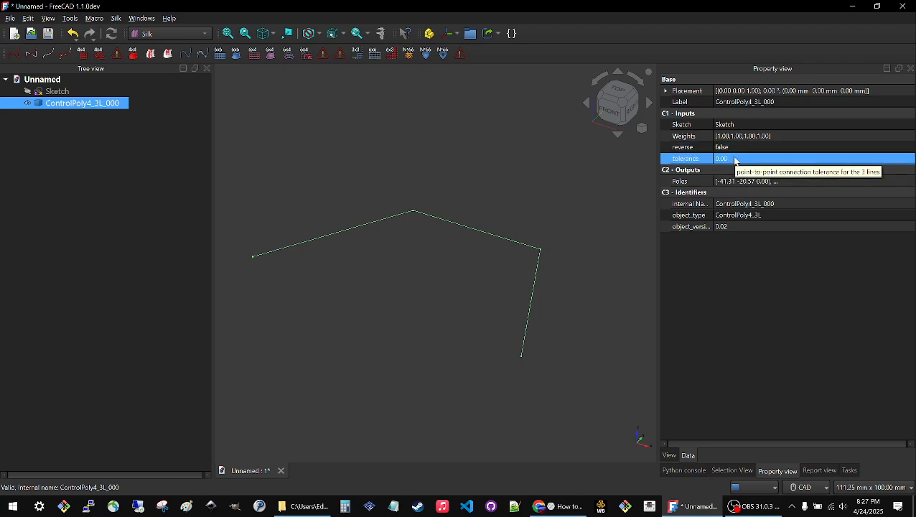
pyautogui.click(739, 137)
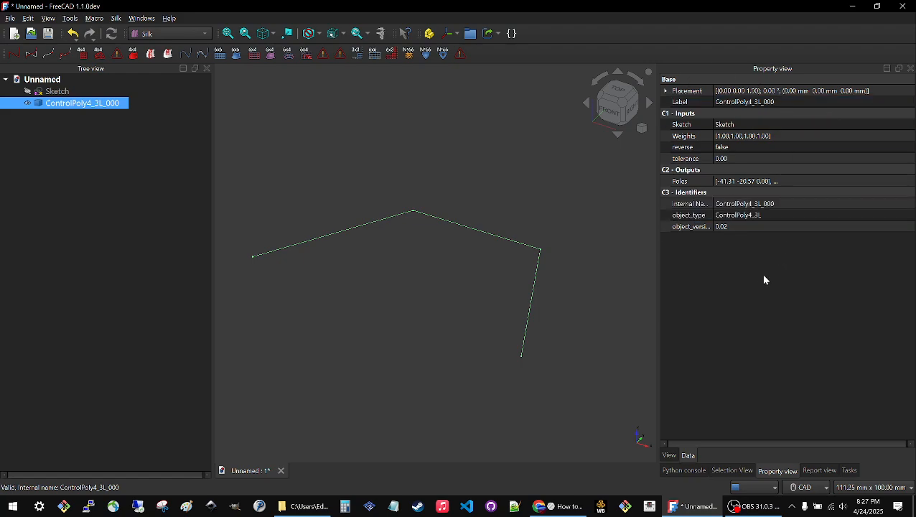
pyautogui.click(529, 201)
# Create a CubicCurve_4 from the control poly.
pyautogui.click(36, 105)
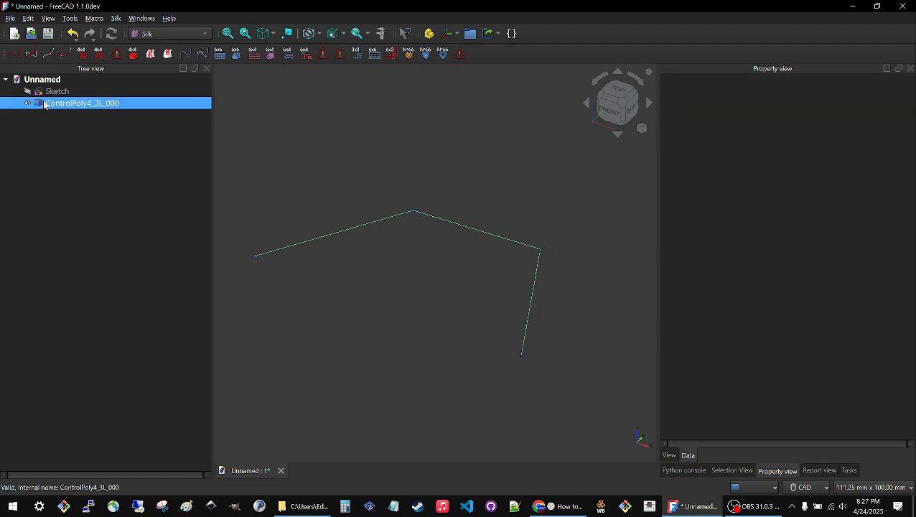
pyautogui.click(34, 49)
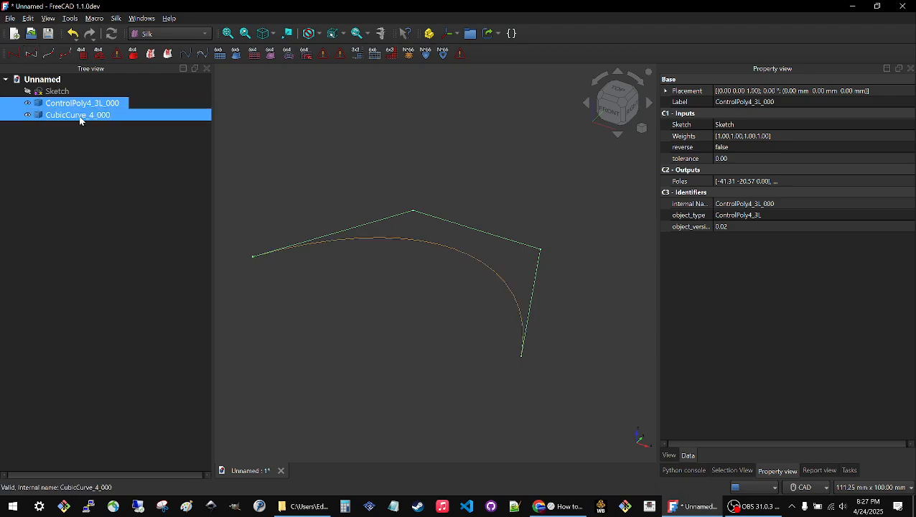
pyautogui.click(111, 222)
# Examine the Poly input in the cubic curve's data properties.
pyautogui.click(413, 243)
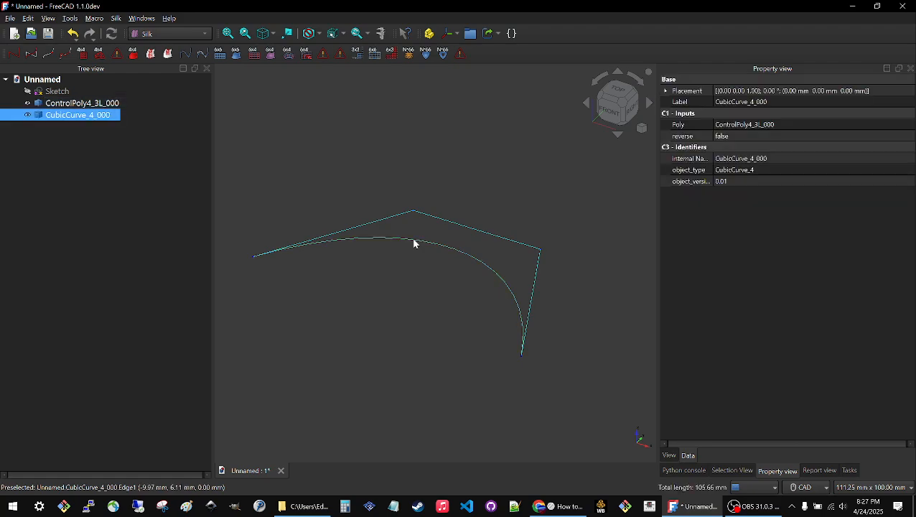
pyautogui.click(733, 126)
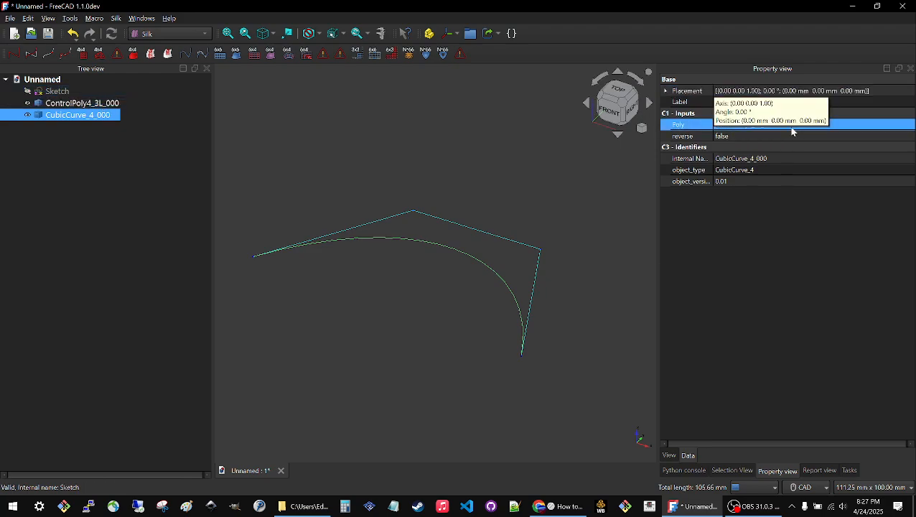
pyautogui.click(369, 191)
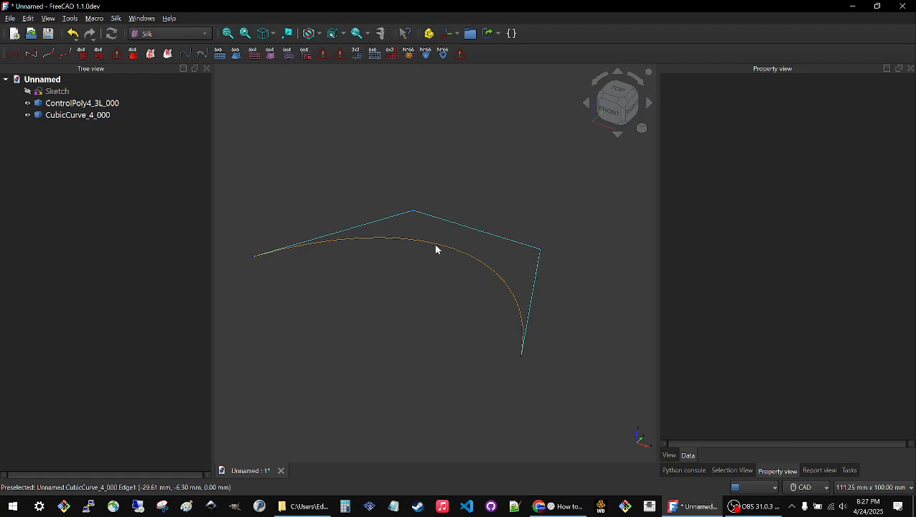
# Reopen the three-line sketch for editing, look for its data properties, and return to the sketch tasks.
pyautogui.doubleClick(58, 92)
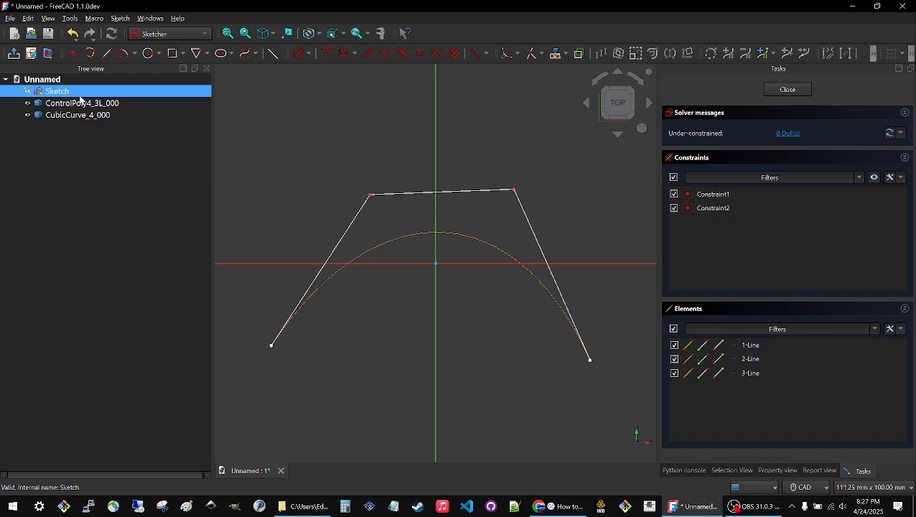
pyautogui.click(772, 471)
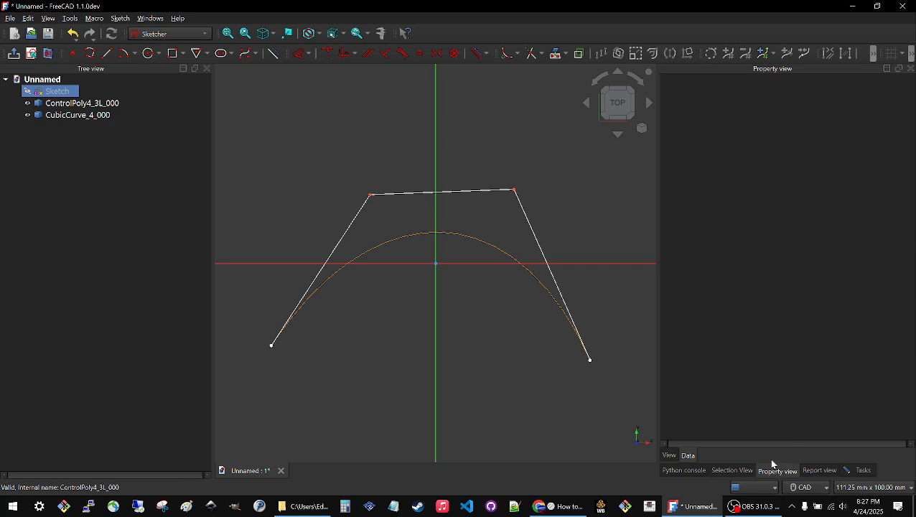
pyautogui.click(692, 455)
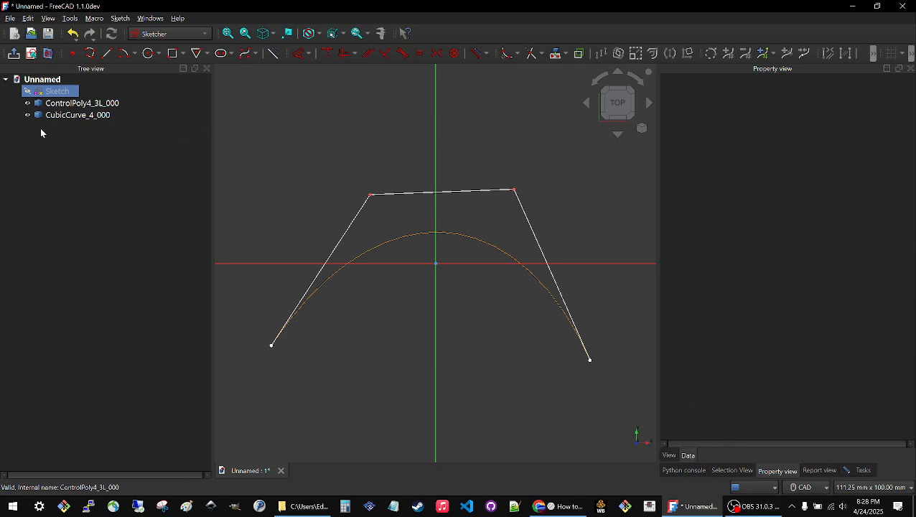
pyautogui.click(863, 470)
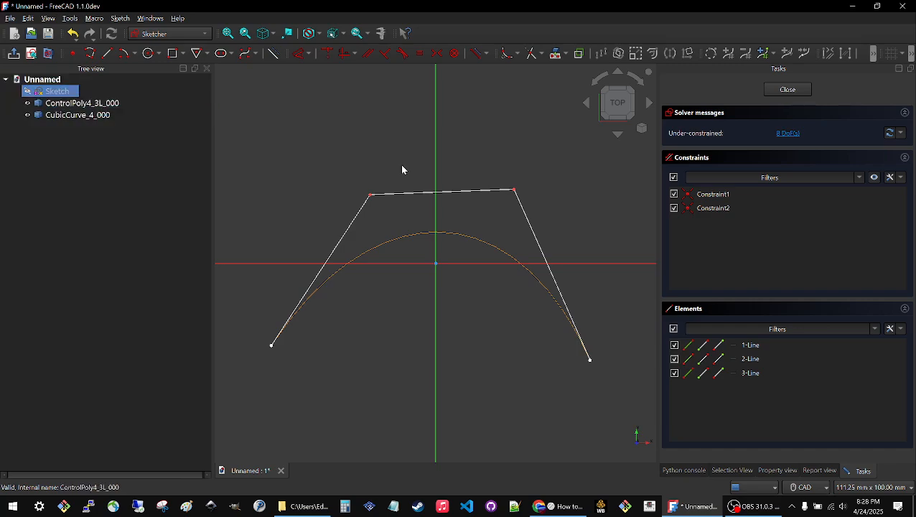
# Move the sketch's upper-left corner point up and outward, and toggle the automatic update option in the solver settings.
pyautogui.moveTo(370, 198); pyautogui.dragTo(316, 166)
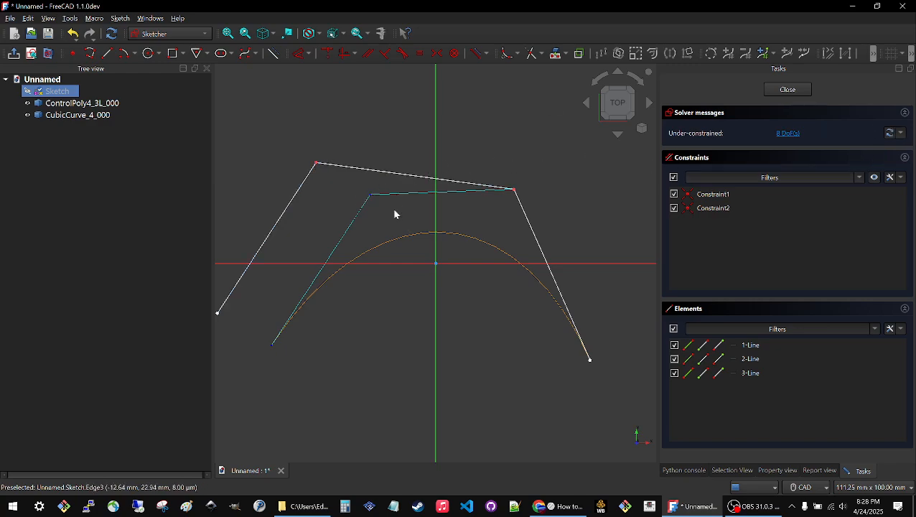
pyautogui.click(900, 134)
pyautogui.click(859, 146)
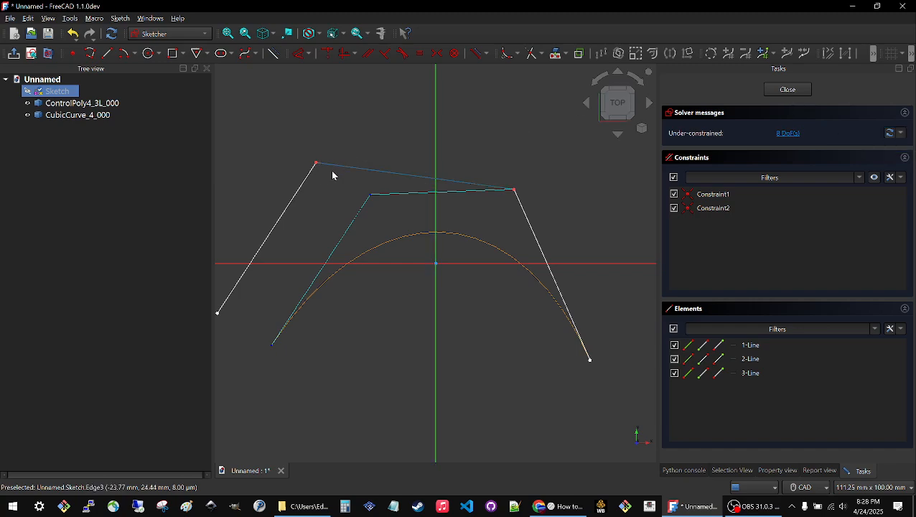
# Reshape the three-line sketch by moving its two upper corner points and shifting its left line outward.
pyautogui.moveTo(318, 165); pyautogui.dragTo(358, 160)
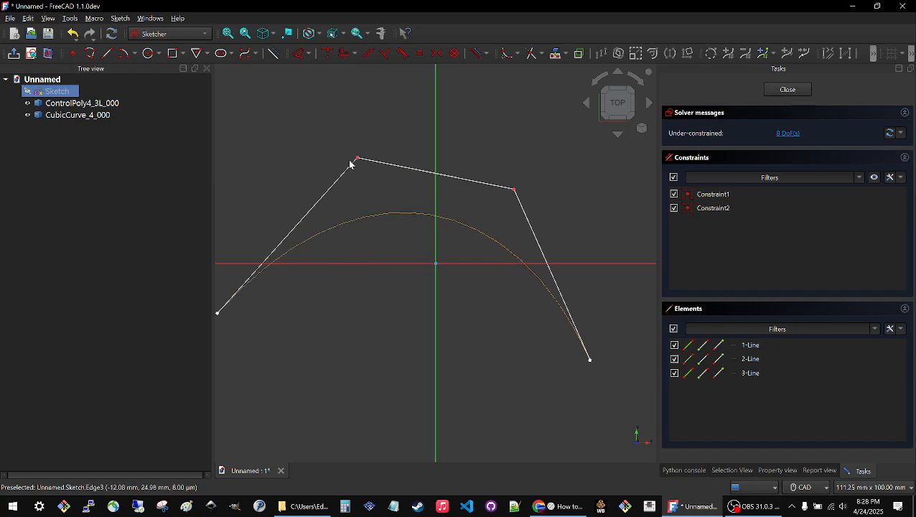
pyautogui.moveTo(357, 159); pyautogui.dragTo(385, 96)
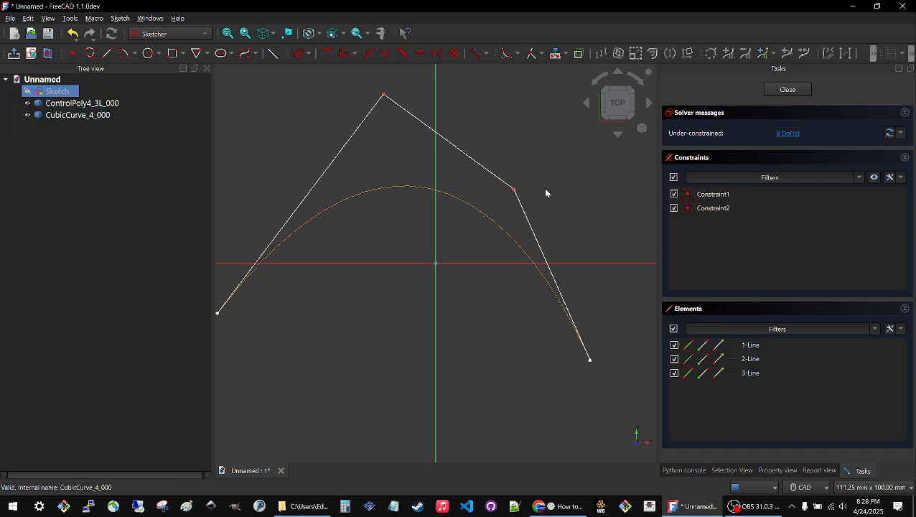
pyautogui.moveTo(513, 189)
pyautogui.mouseDown()
pyautogui.moveTo(557, 175)
pyautogui.moveTo(431, 268)
pyautogui.moveTo(379, 332)
pyautogui.moveTo(425, 310)
pyautogui.moveTo(561, 194)
pyautogui.mouseUp()
pyautogui.scroll(-1, 498, 246)
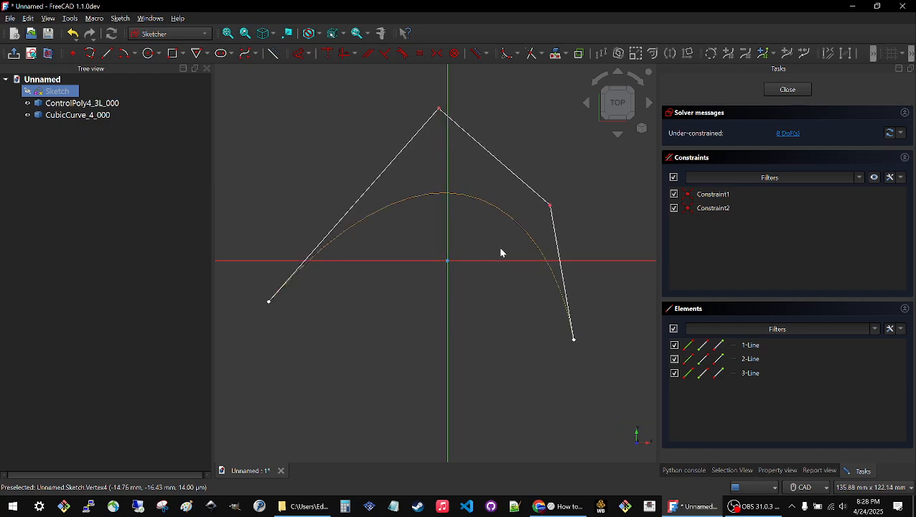
pyautogui.scroll(-1, 499, 246)
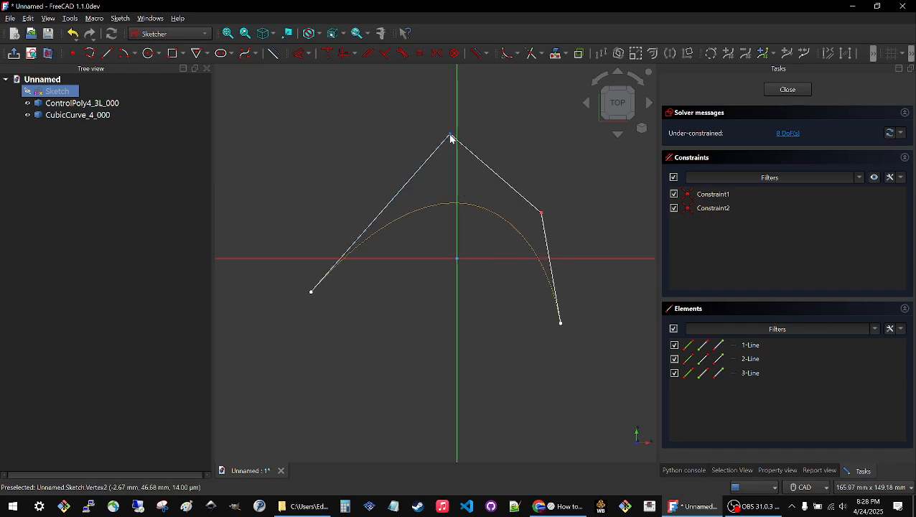
pyautogui.moveTo(450, 136); pyautogui.dragTo(323, 164)
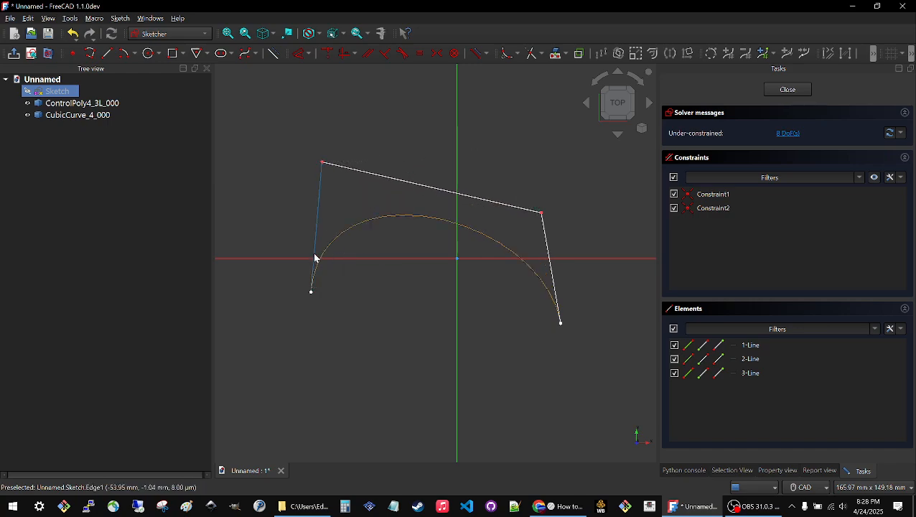
pyautogui.moveTo(317, 237); pyautogui.dragTo(276, 227)
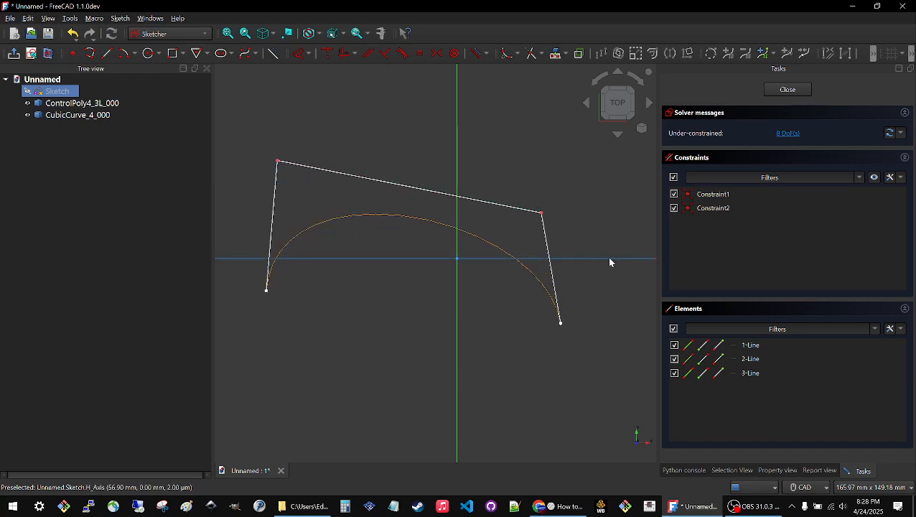
pyautogui.click(397, 184)
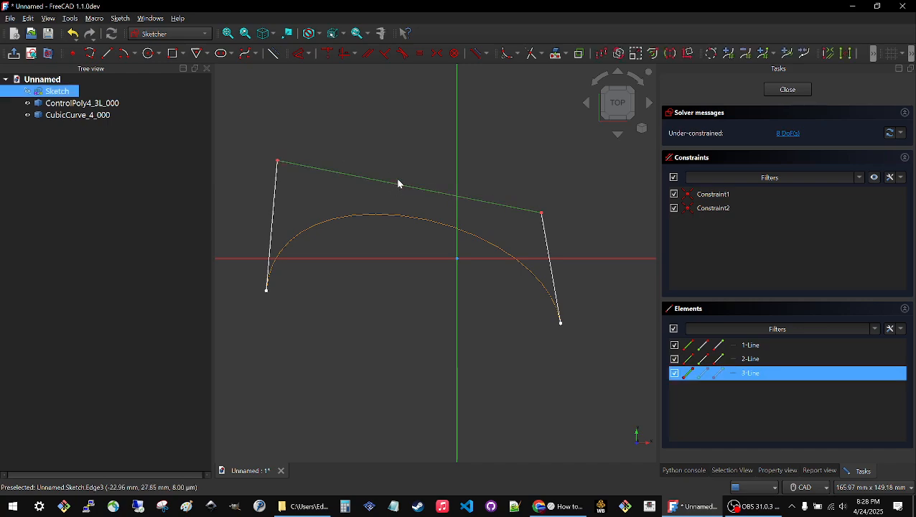
pyautogui.click(330, 55)
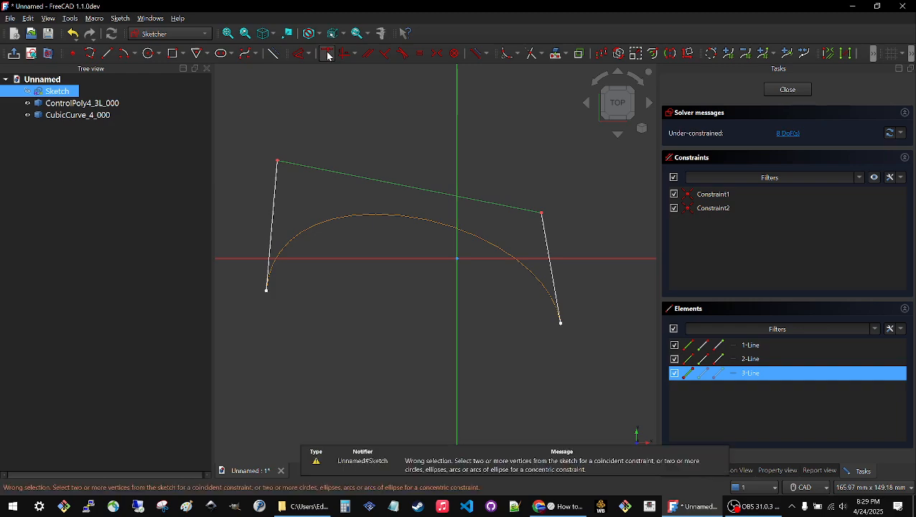
pyautogui.click(372, 140)
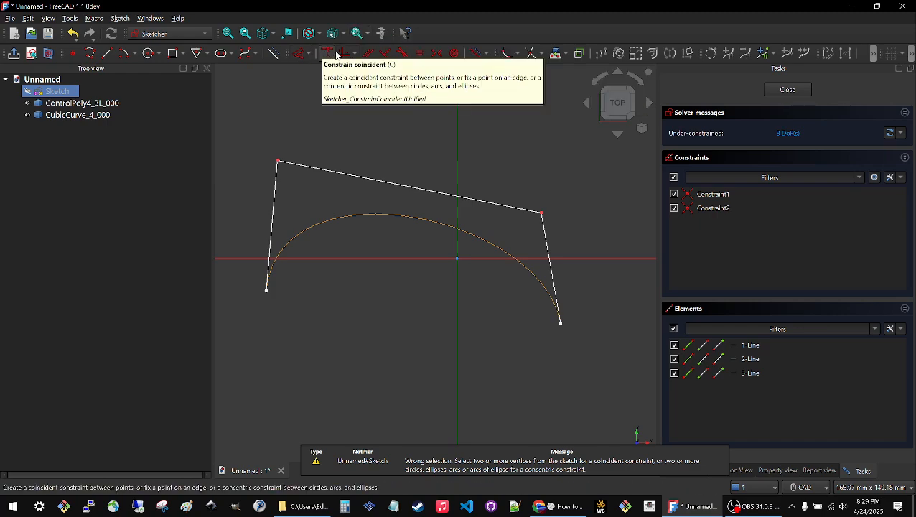
# Constrain the sketch's upper line to horizontal and its right line to vertical.
pyautogui.click(366, 183)
pyautogui.click(358, 54)
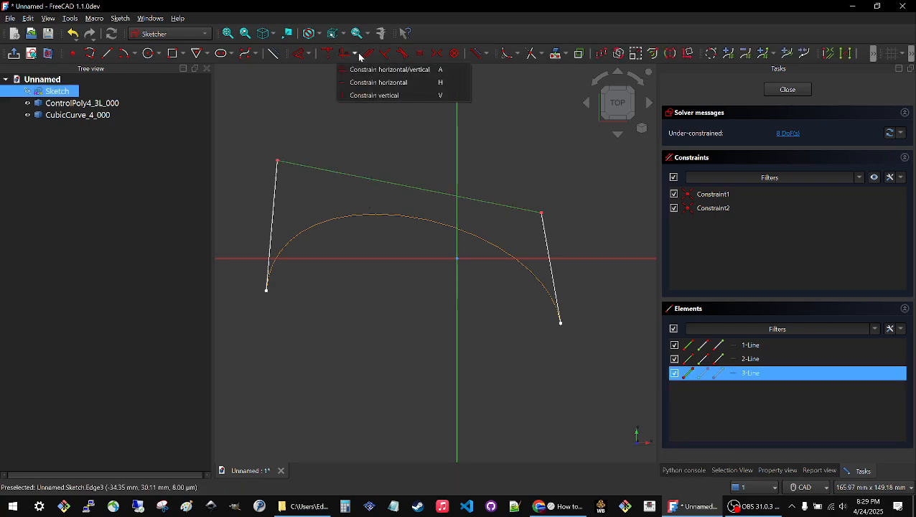
pyautogui.click(351, 82)
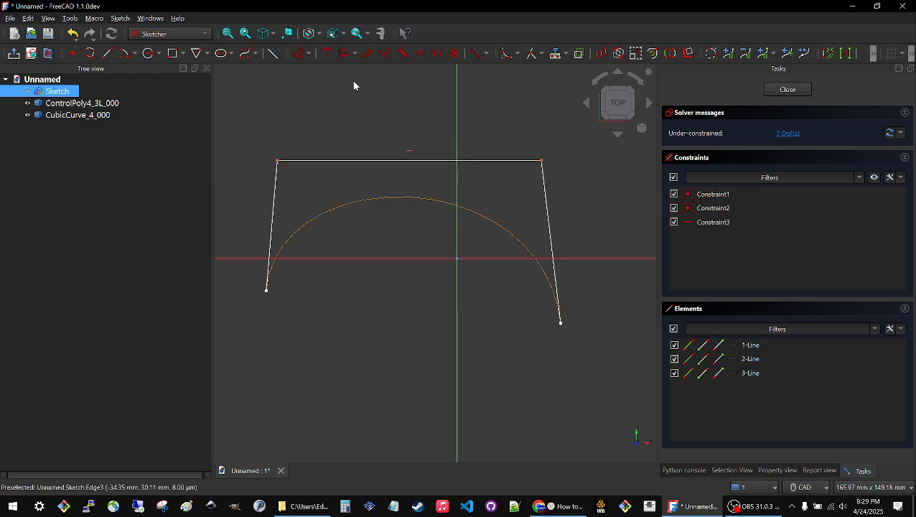
pyautogui.click(544, 188)
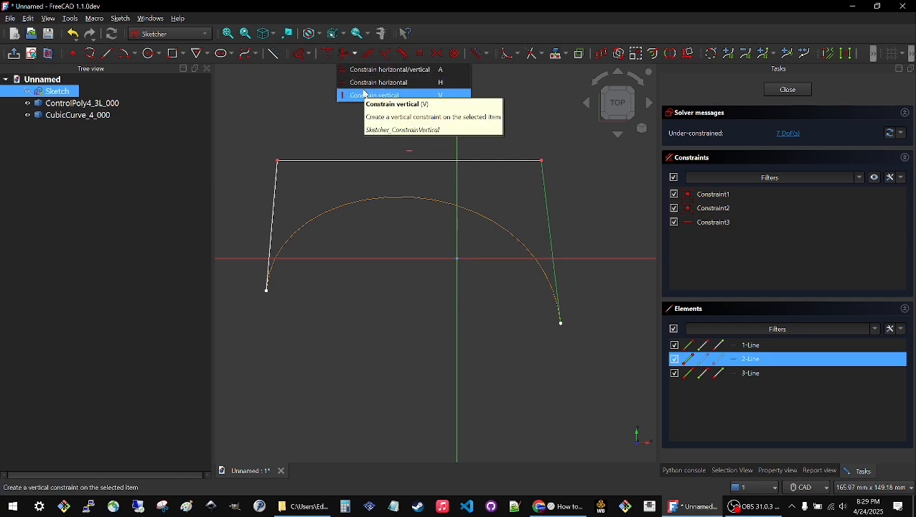
pyautogui.click(364, 96)
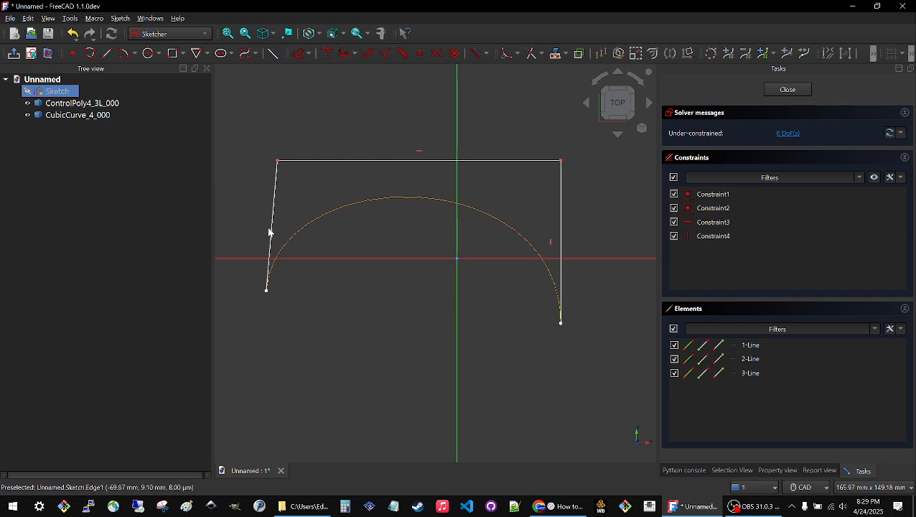
# Shift the left line slightly inward and add a 10° angle constraint between the left and right lines.
pyautogui.moveTo(272, 231)
pyautogui.mouseDown()
pyautogui.moveTo(298, 219)
pyautogui.moveTo(286, 214)
pyautogui.mouseUp()
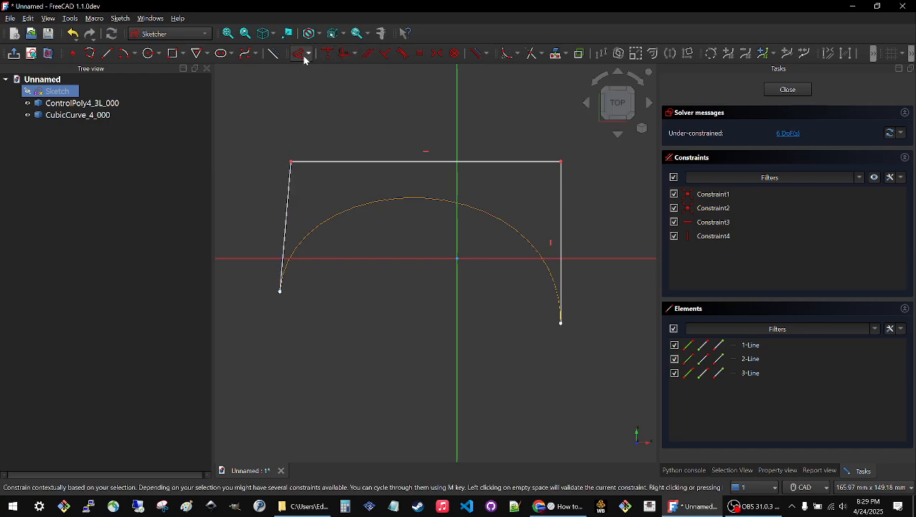
pyautogui.click(288, 201)
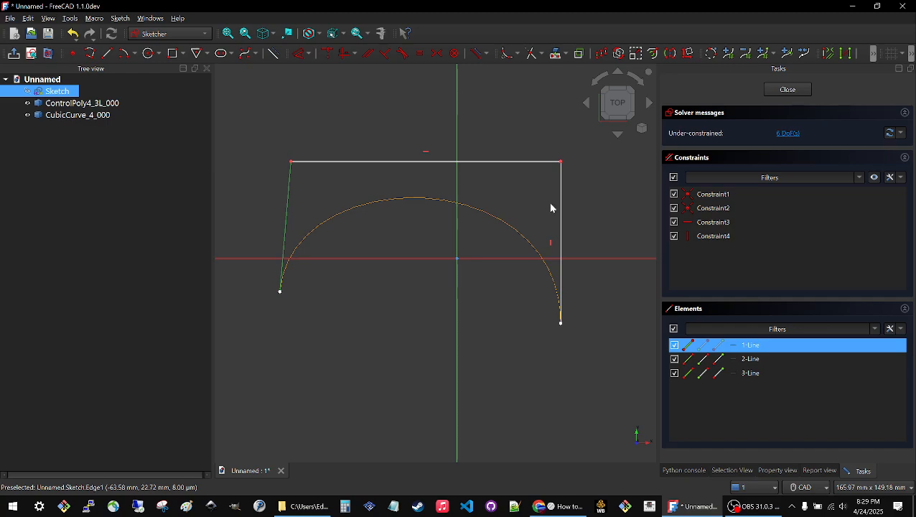
pyautogui.moveTo(560, 204); pyautogui.dragTo(557, 202)
pyautogui.click(299, 53)
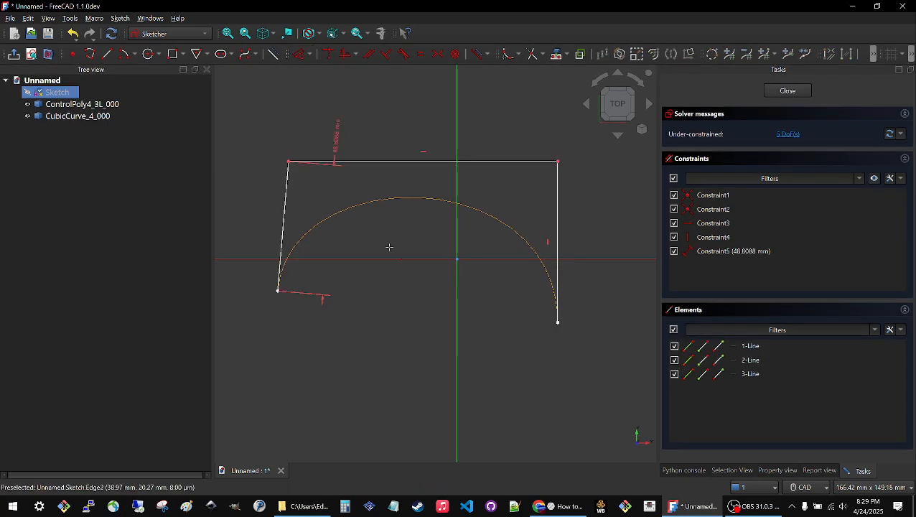
pyautogui.click(558, 218)
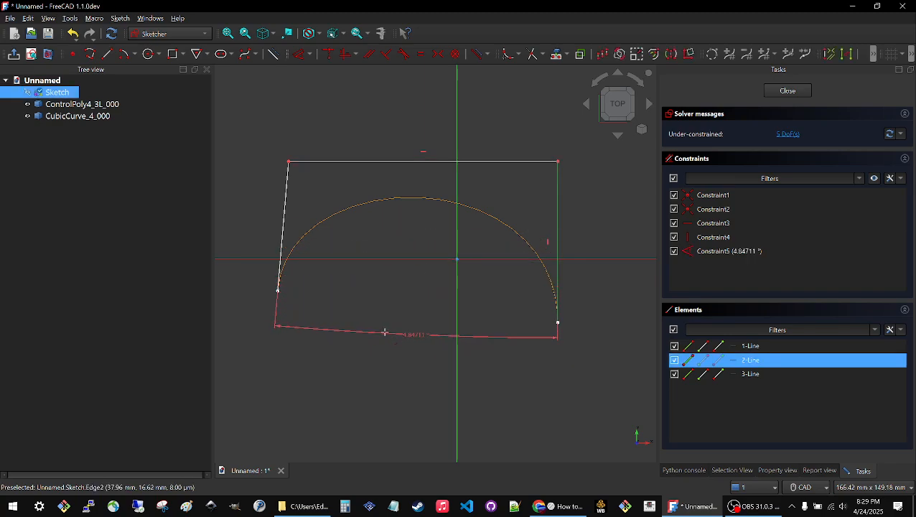
pyautogui.click(368, 347)
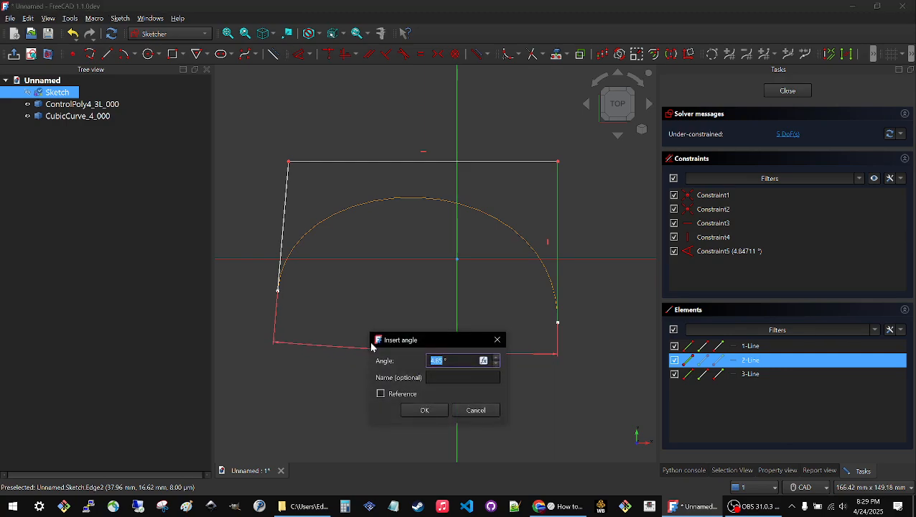
pyautogui.press('Return')
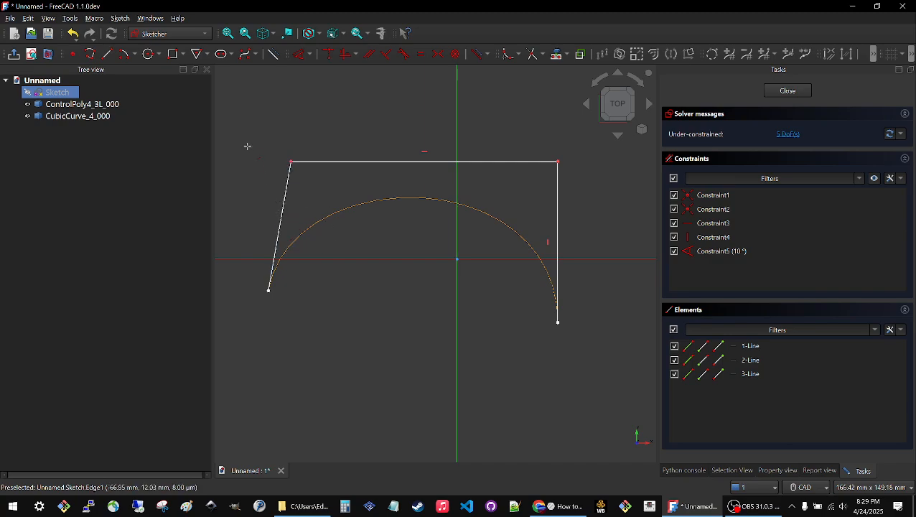
# Move the sketch's left line up and inward with its constraints active, and close the sketch.
pyautogui.moveTo(286, 210)
pyautogui.mouseDown()
pyautogui.moveTo(248, 198)
pyautogui.moveTo(333, 152)
pyautogui.mouseUp()
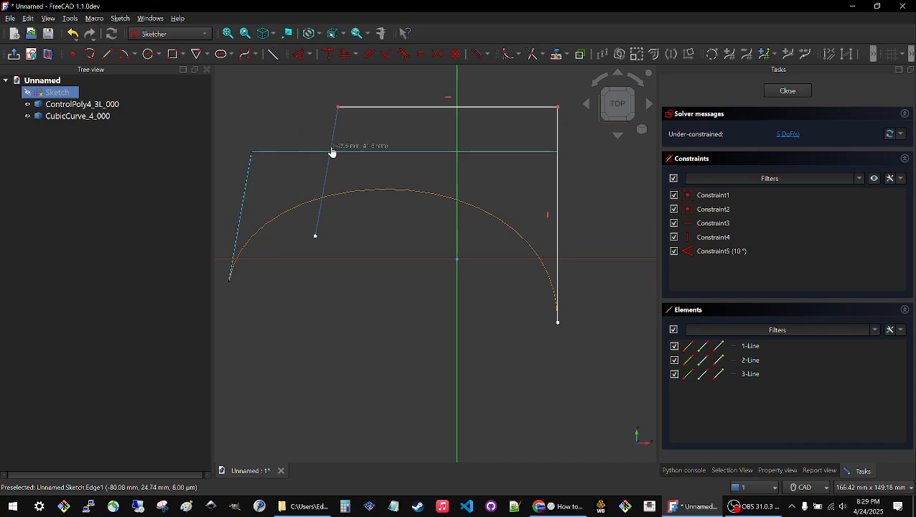
pyautogui.click(788, 91)
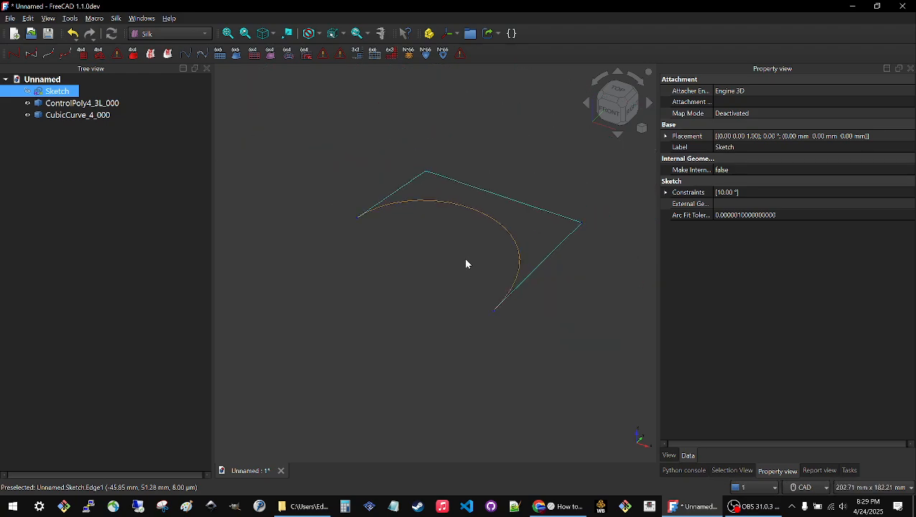
pyautogui.click(489, 140)
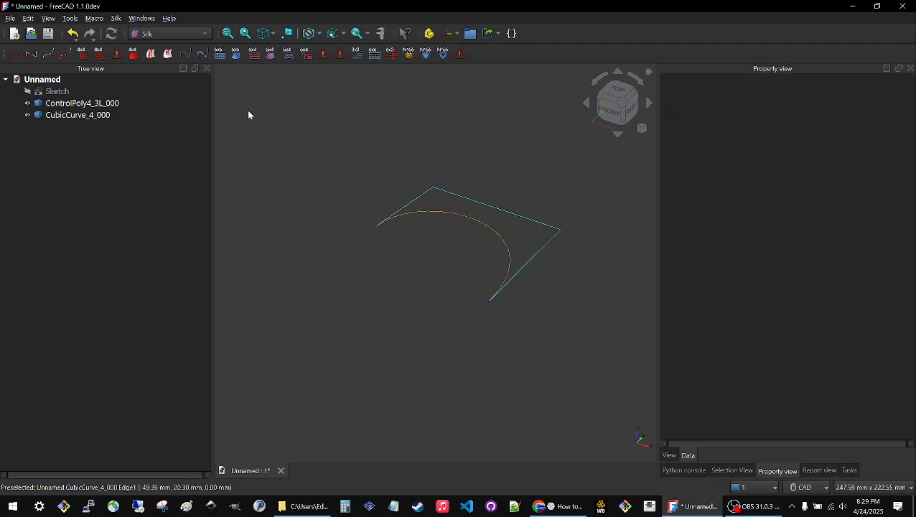
pyautogui.click(94, 95)
pyautogui.click(288, 140)
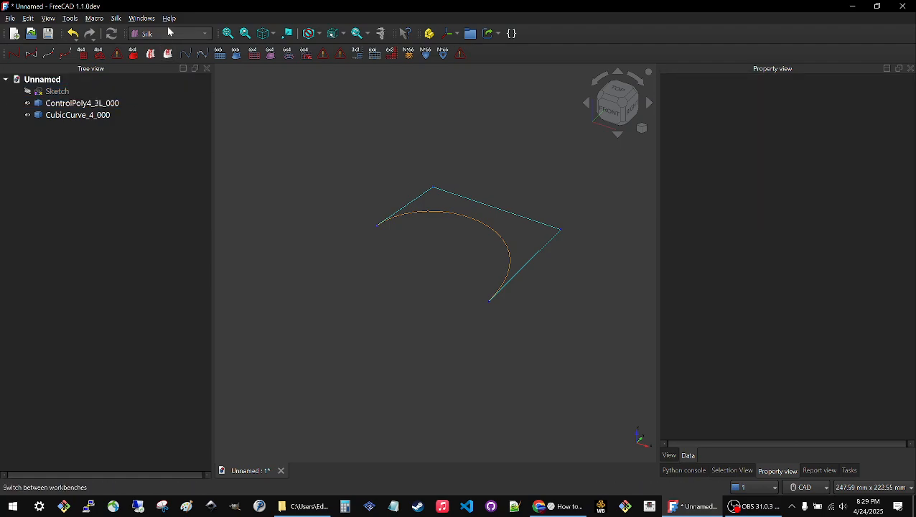
# Switch to the Sketcher workbench and create a new sketch on the XY-Plane with zero offset.
pyautogui.click(169, 33)
pyautogui.click(145, 252)
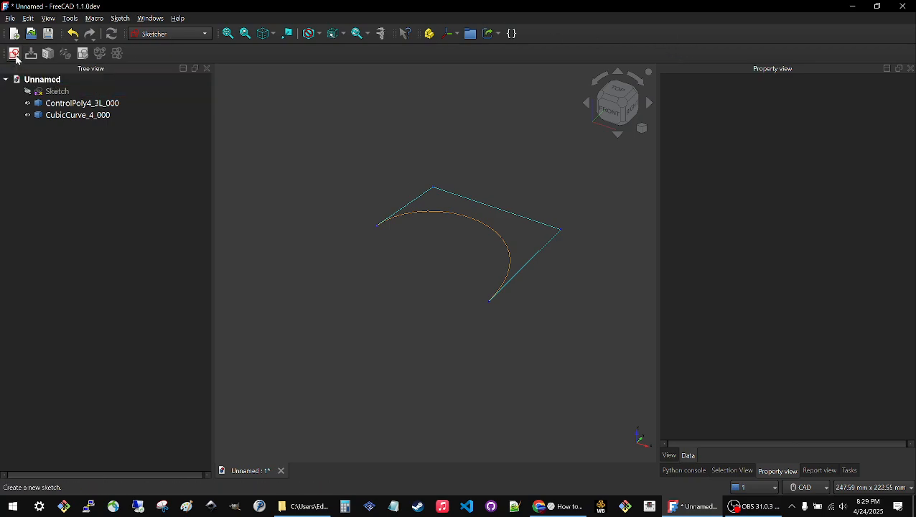
pyautogui.click(14, 54)
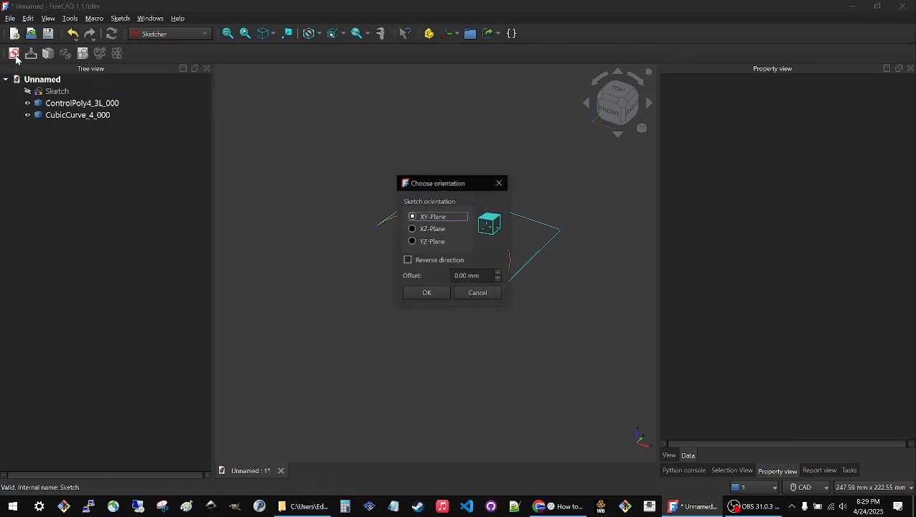
pyautogui.click(425, 292)
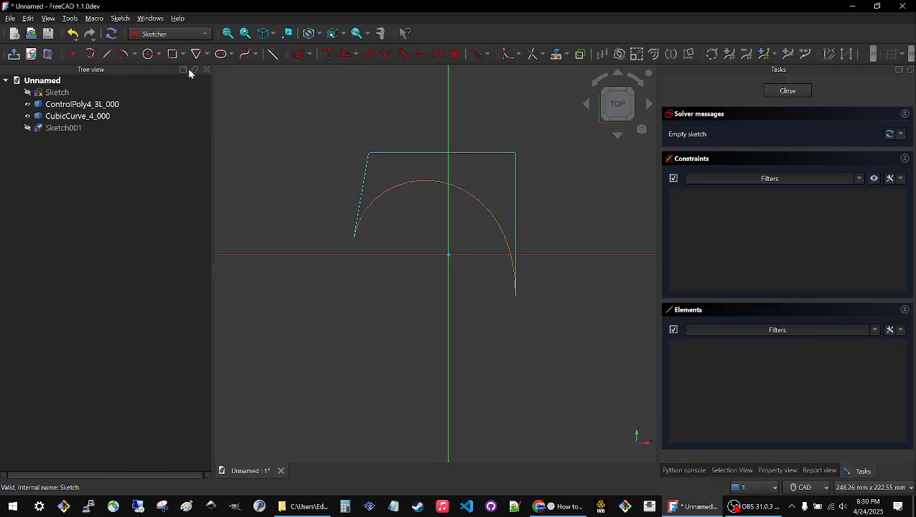
# Draw a single center-mode arc below and to the left of the existing curve, and close the sketch.
pyautogui.click(126, 55)
pyautogui.click(324, 388)
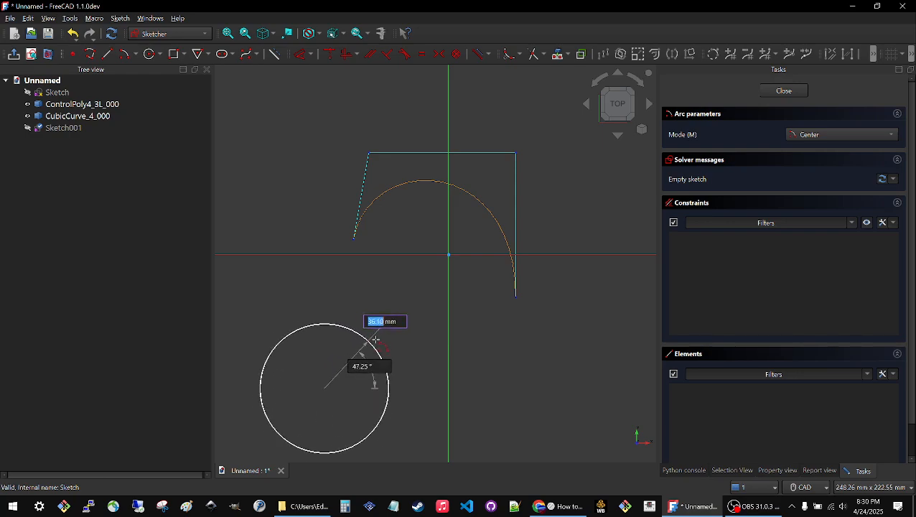
pyautogui.click(364, 303)
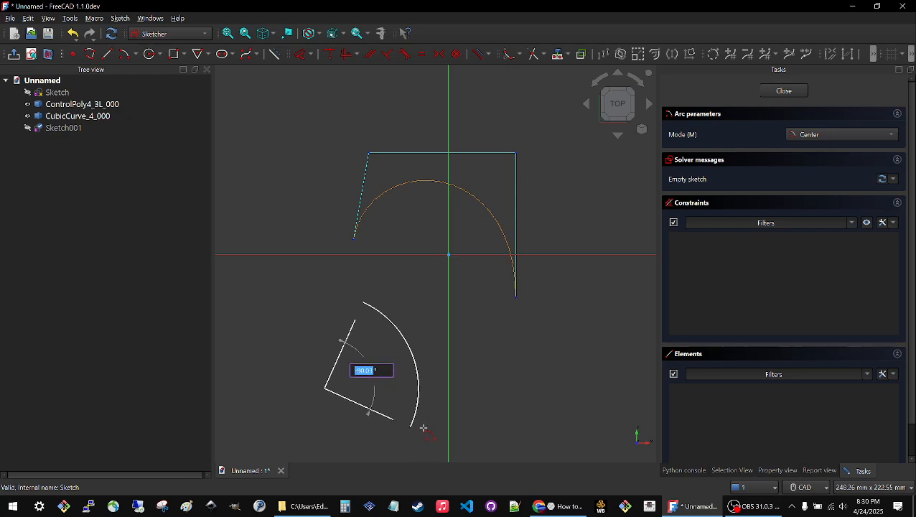
pyautogui.click(424, 348)
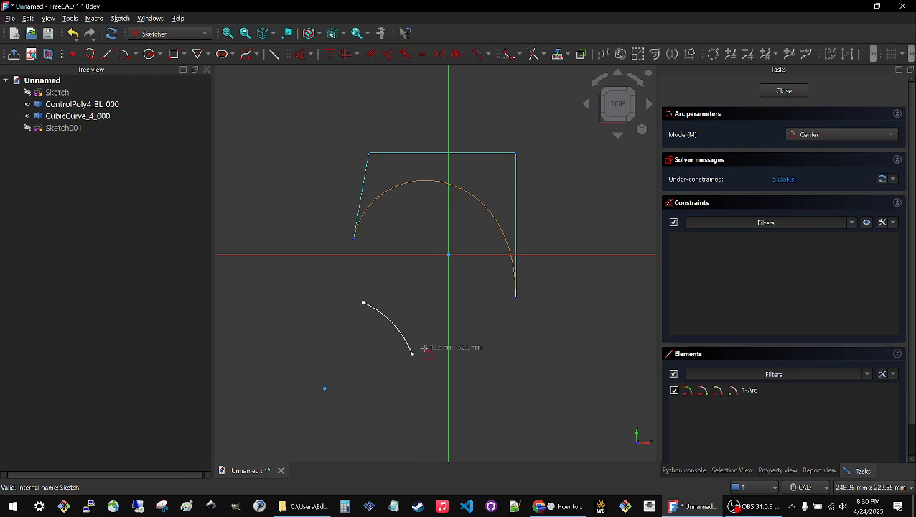
pyautogui.click(784, 91)
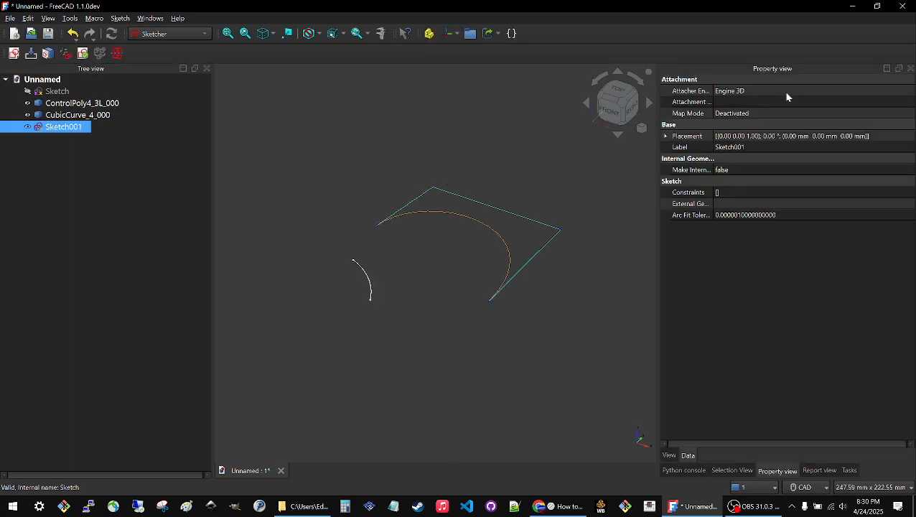
# Switch to the Silk workbench and create a ControlPoly4 from the arc sketch.
pyautogui.click(265, 160)
pyautogui.click(54, 133)
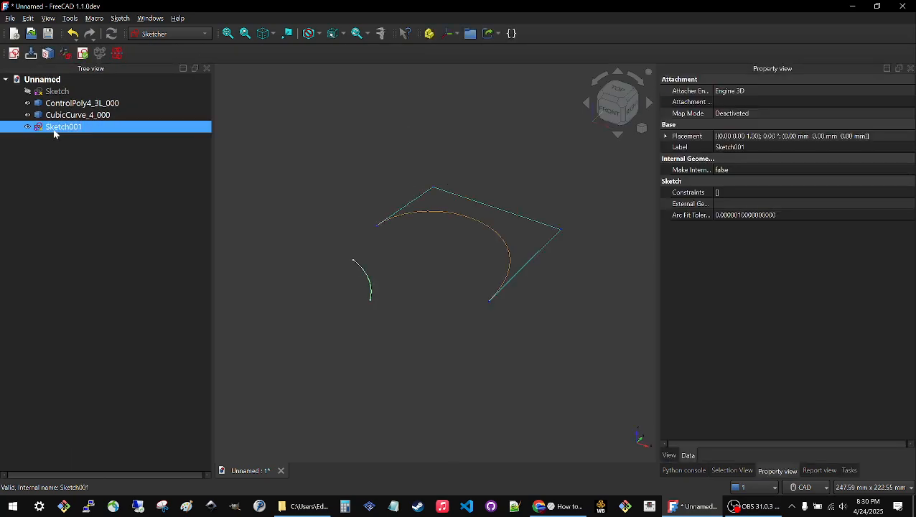
pyautogui.click(174, 34)
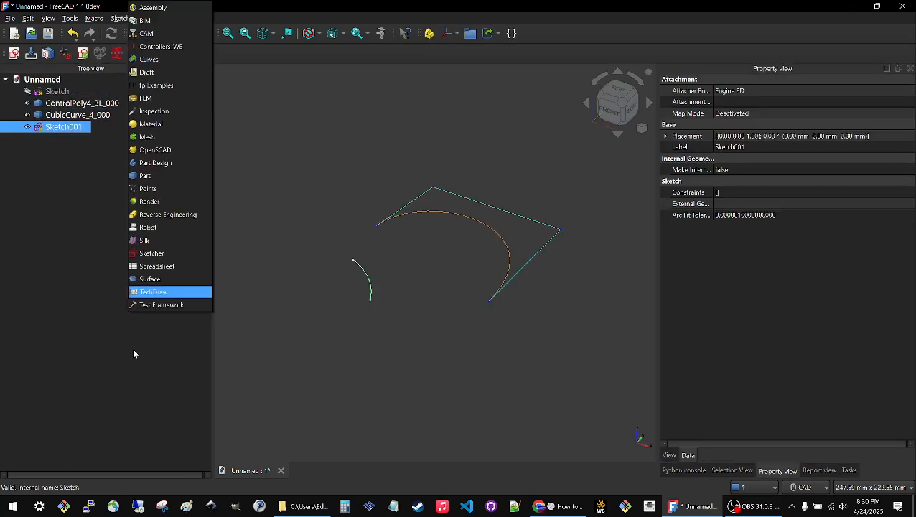
pyautogui.click(148, 242)
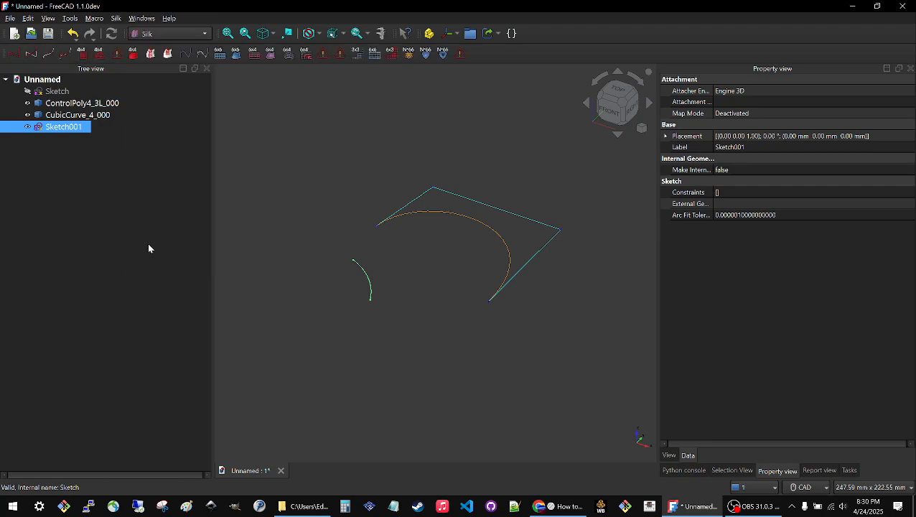
pyautogui.click(13, 54)
pyautogui.scroll(4, 362, 278)
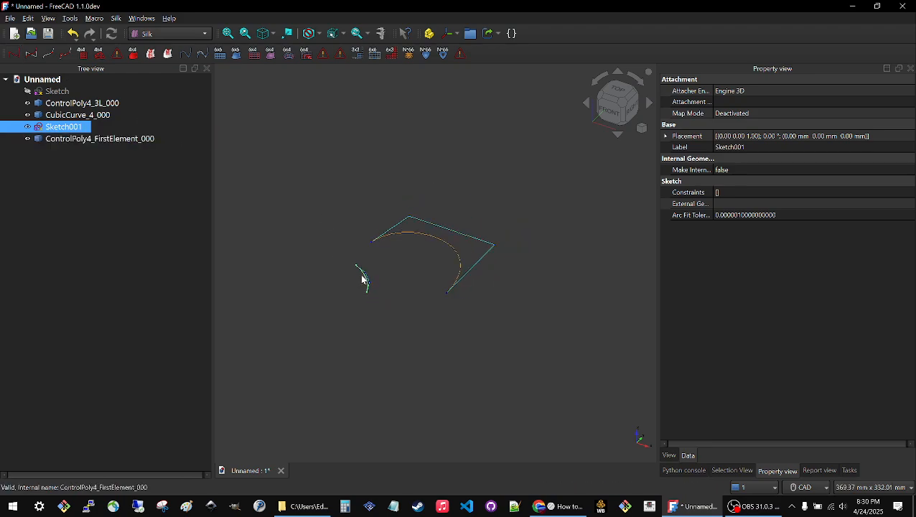
pyautogui.scroll(-3, 361, 278)
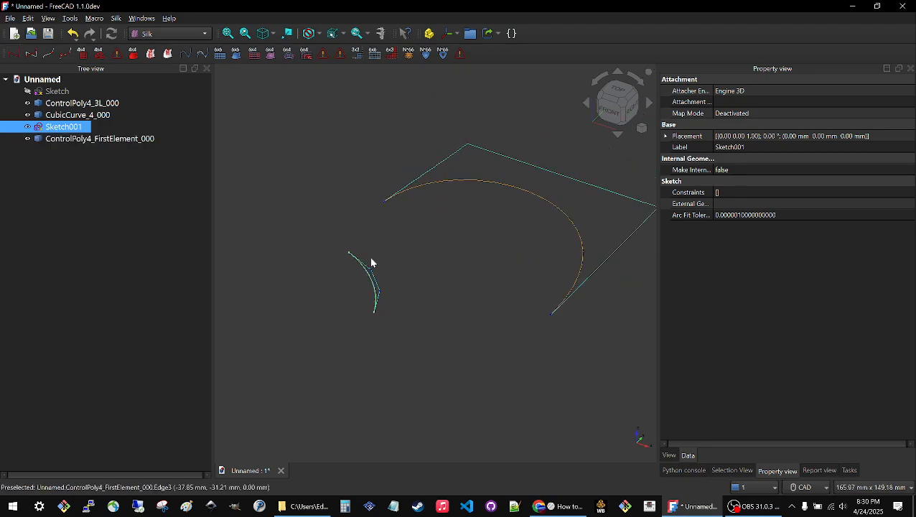
# Create a CubicCurve_4 from the arc sketch's control poly.
pyautogui.click(359, 249)
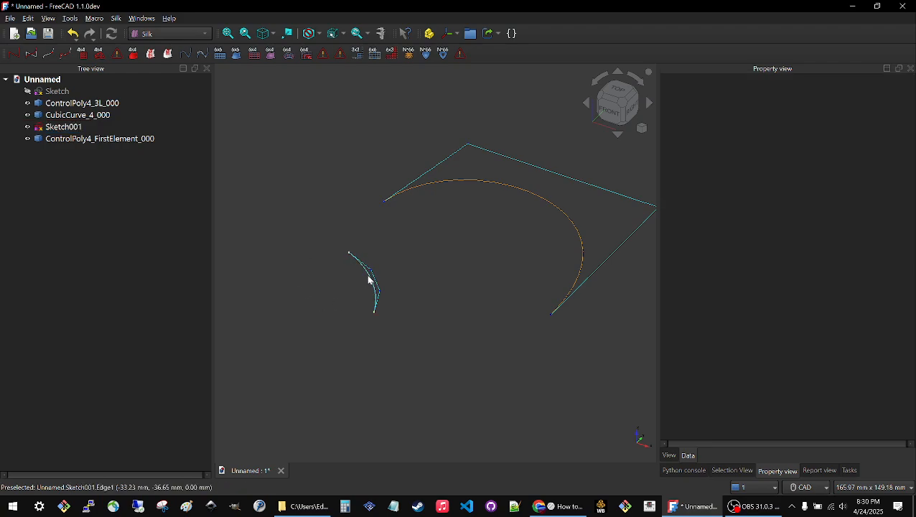
pyautogui.scroll(3, 368, 279)
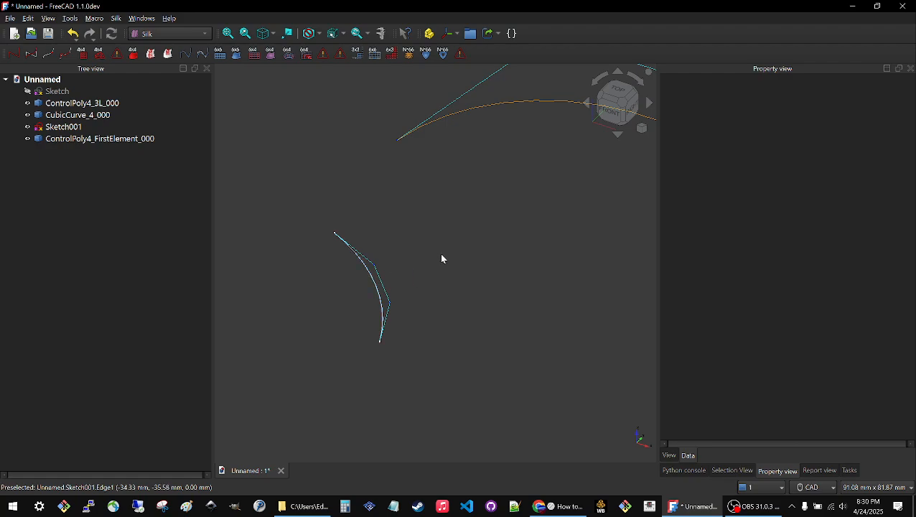
pyautogui.click(382, 286)
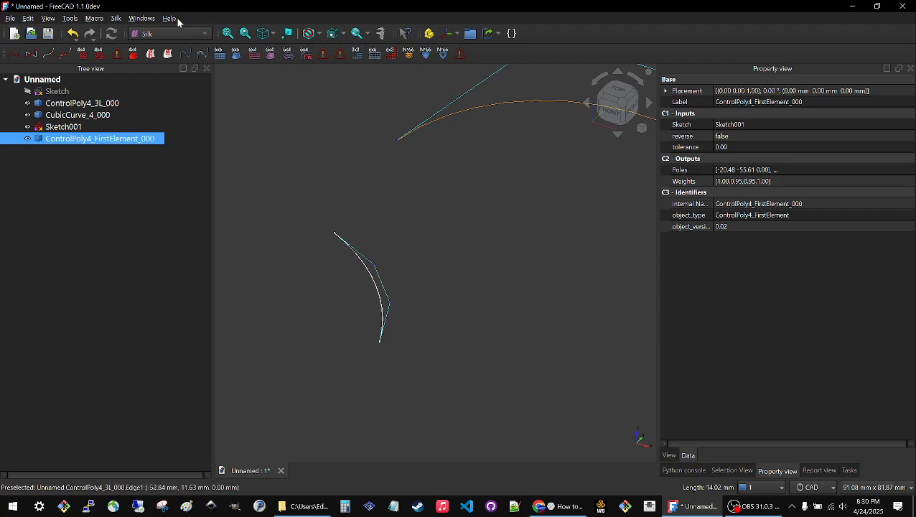
pyautogui.click(30, 55)
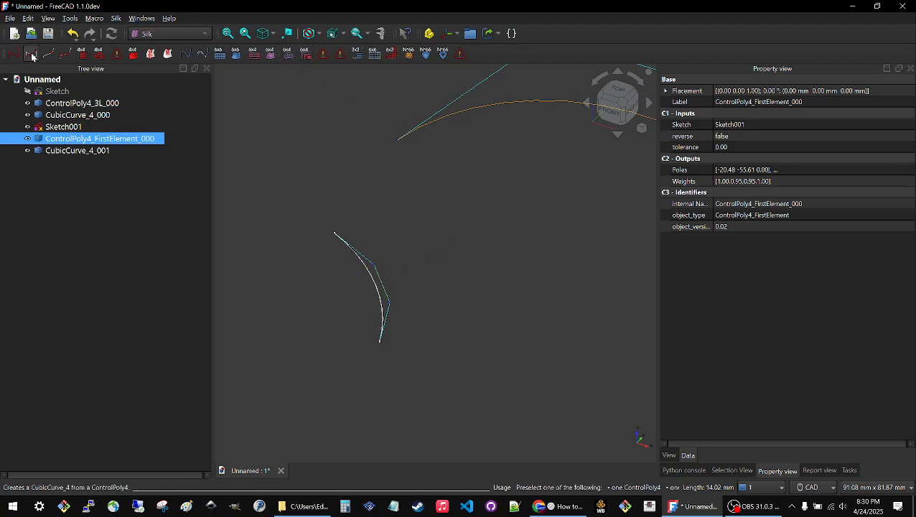
# Hide the arc sketch, Sketch001, leaving its control poly and cubic curve shown.
pyautogui.click(280, 155)
pyautogui.click(63, 130)
pyautogui.press('space')
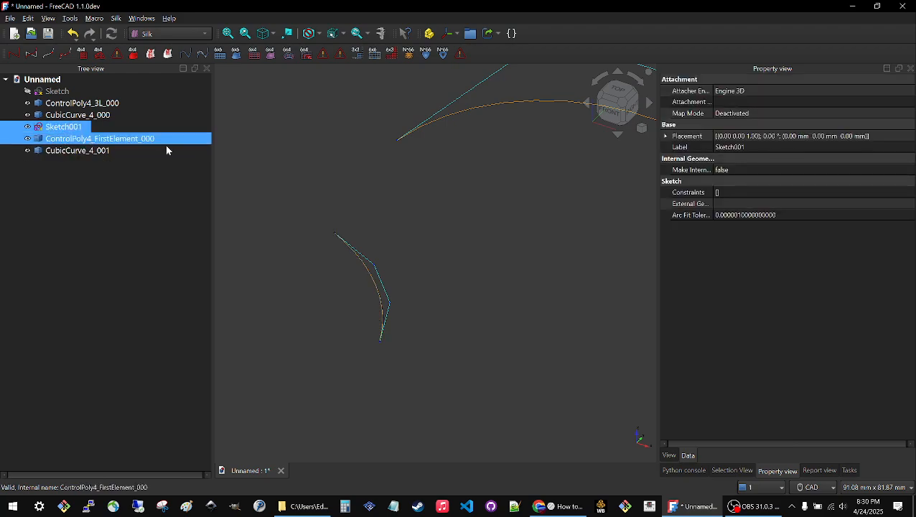
pyautogui.click(316, 225)
# Examine the arc curve's input poly and the full weights list of its control poly, keeping the weights as they are.
pyautogui.click(371, 281)
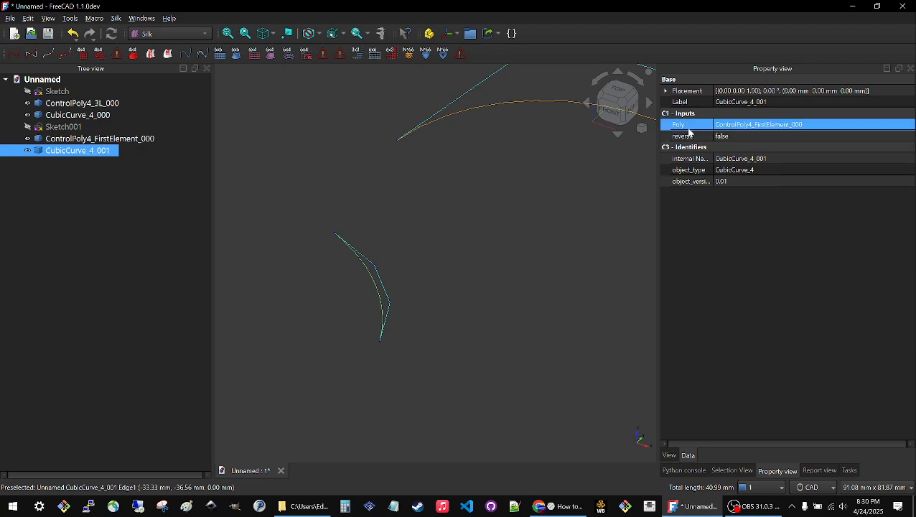
pyautogui.click(52, 140)
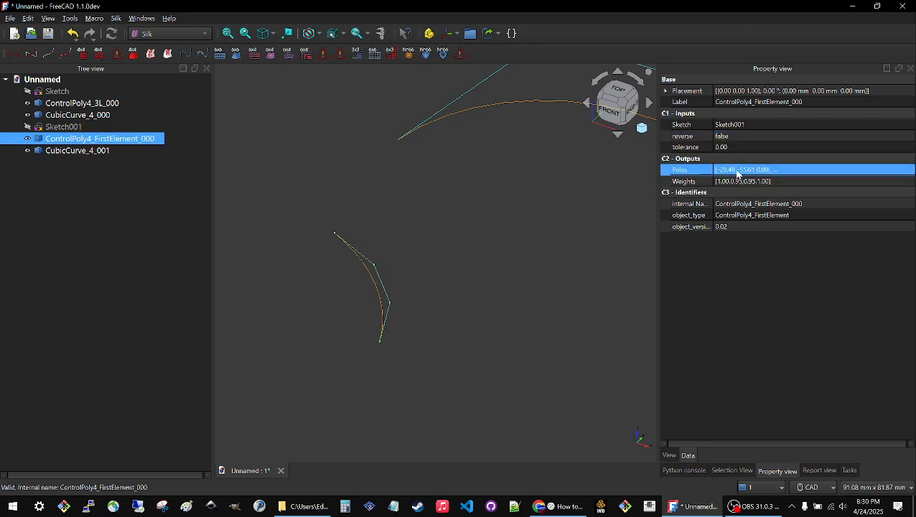
pyautogui.moveTo(658, 181); pyautogui.dragTo(507, 182)
pyautogui.click(585, 186)
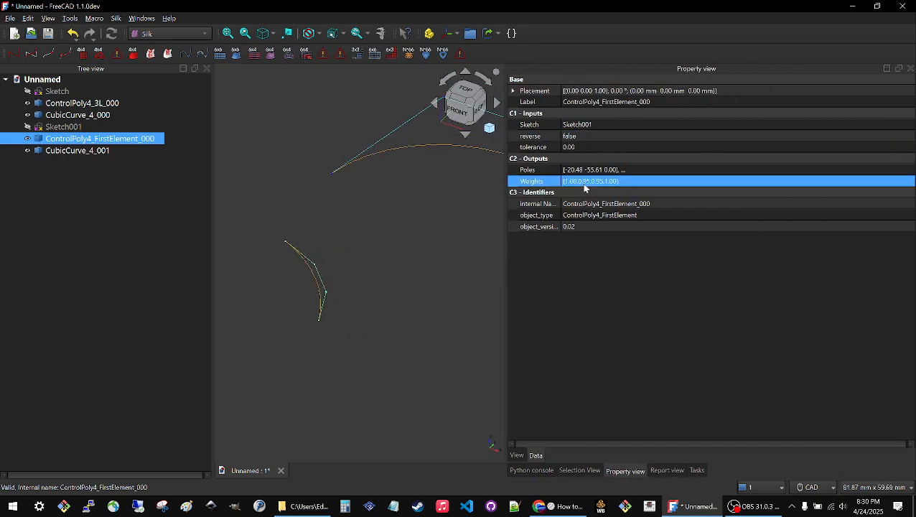
pyautogui.click(585, 181)
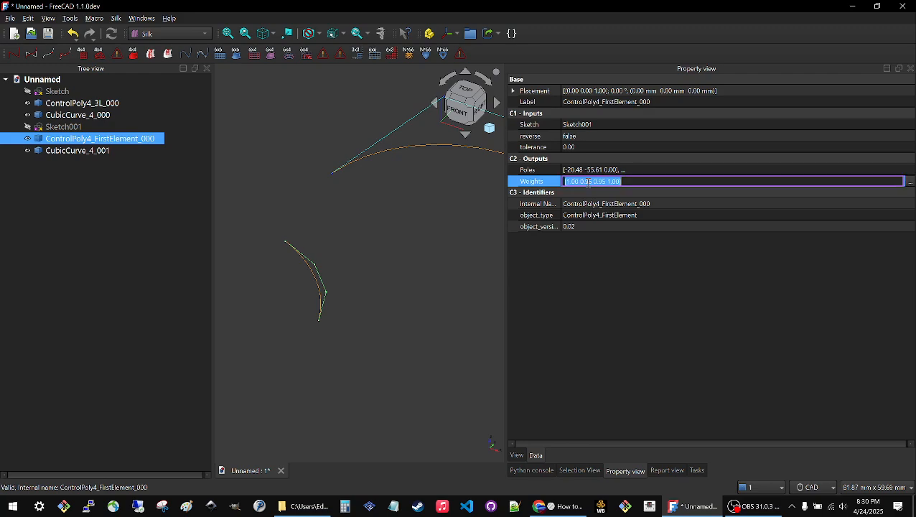
pyautogui.click(908, 182)
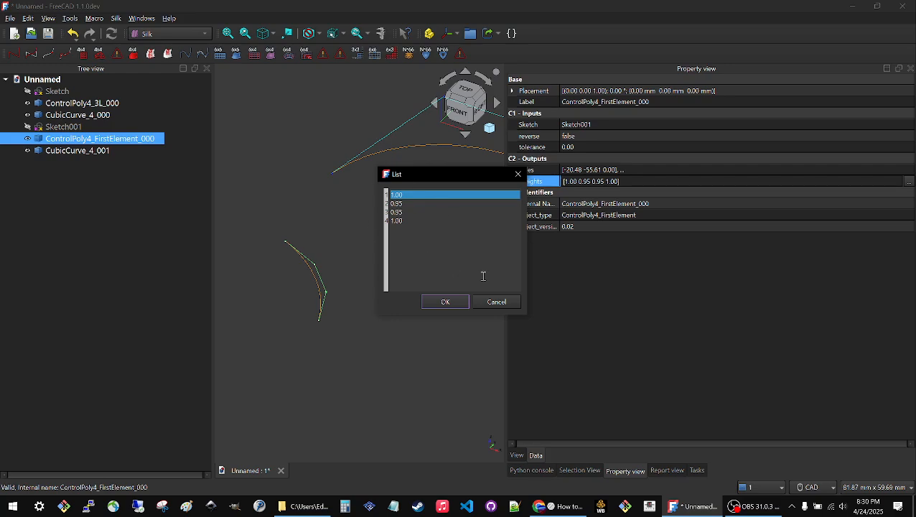
pyautogui.click(446, 301)
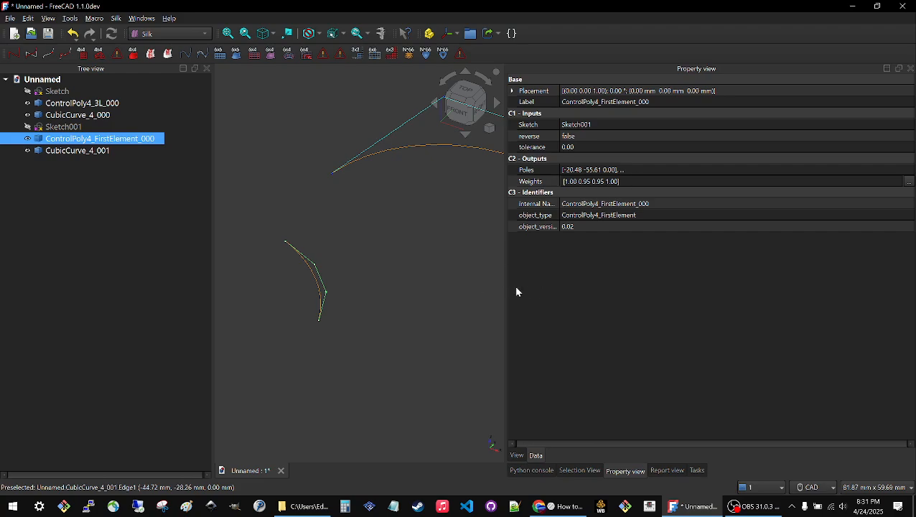
pyautogui.moveTo(508, 287); pyautogui.dragTo(703, 291)
pyautogui.scroll(-3, 400, 291)
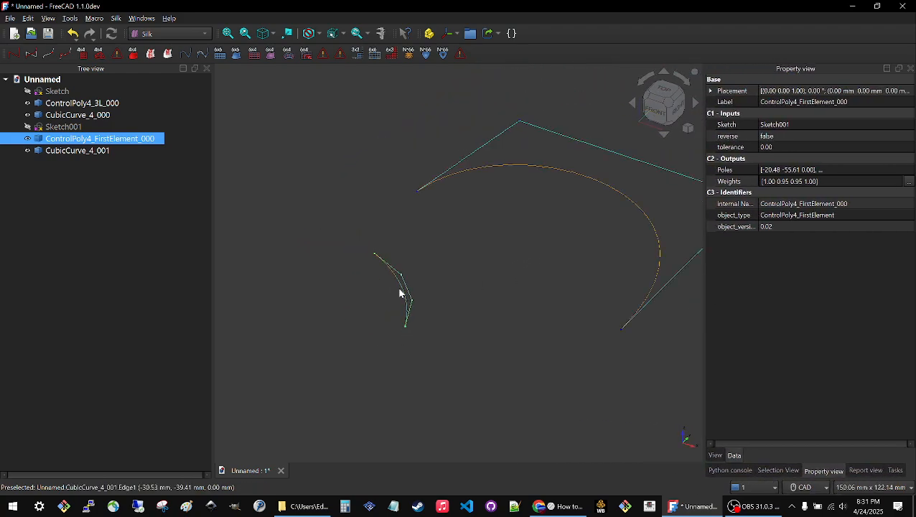
pyautogui.click(335, 292)
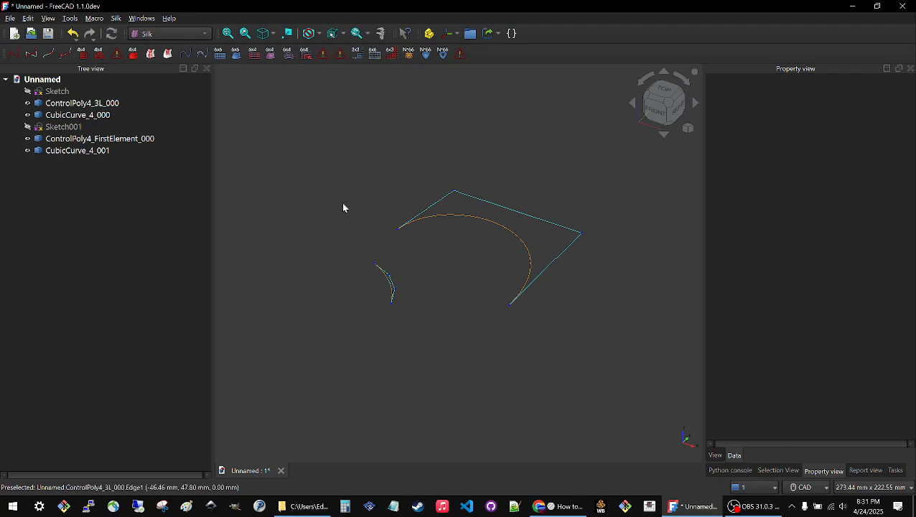
# Switch to the Sketcher workbench and start another sketch on the XY-Plane with zero offset.
pyautogui.click(190, 34)
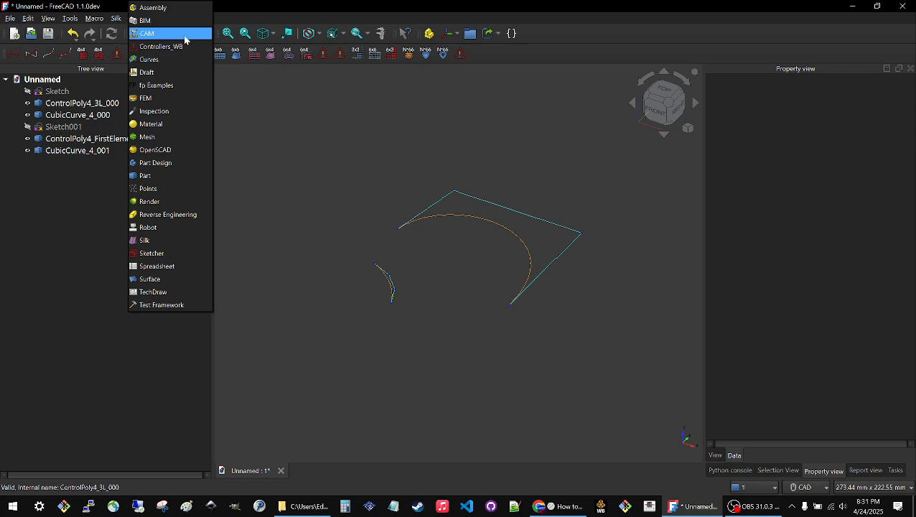
pyautogui.click(152, 253)
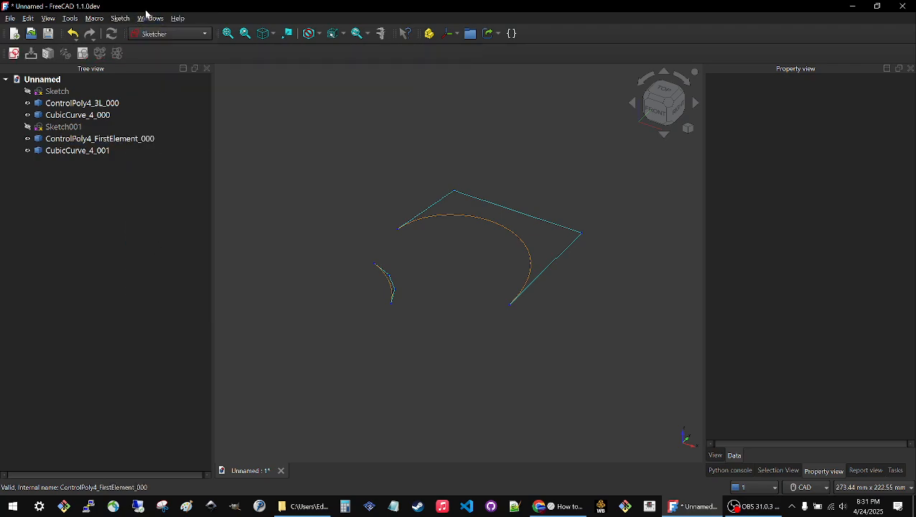
pyautogui.click(14, 54)
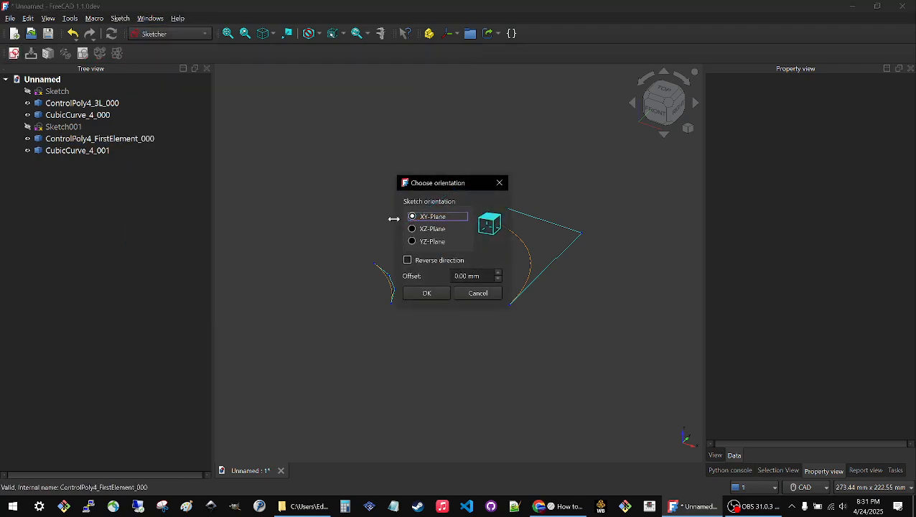
pyautogui.click(424, 293)
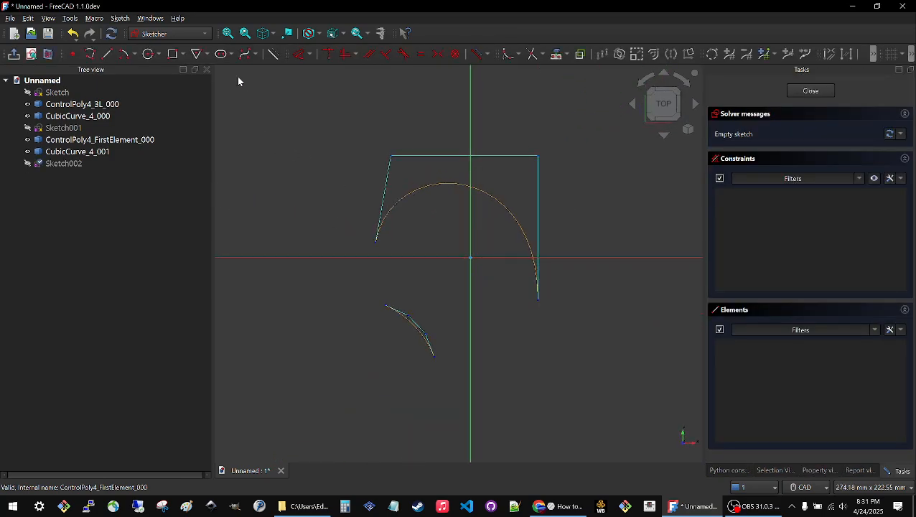
# Draw a single diagonal line about 110 mm long above and to the left of the large curve, and close the sketch.
pyautogui.click(107, 54)
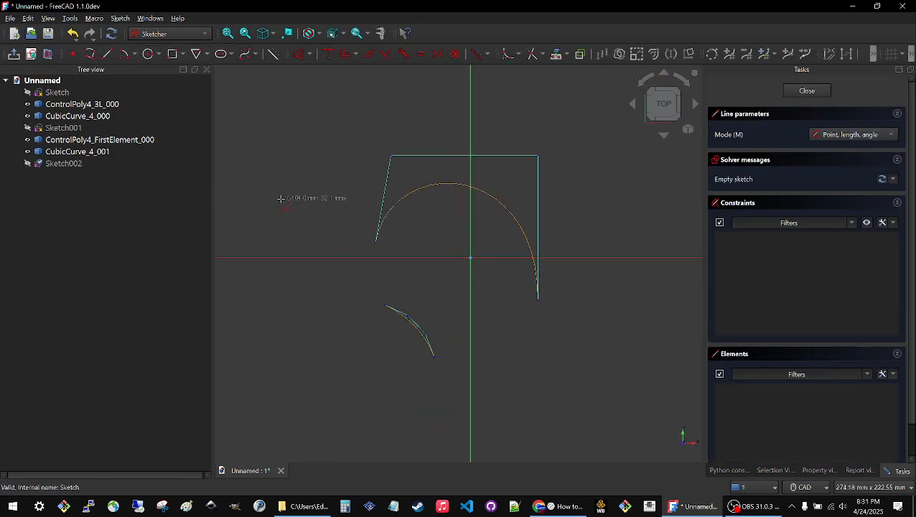
pyautogui.click(262, 228)
pyautogui.click(408, 96)
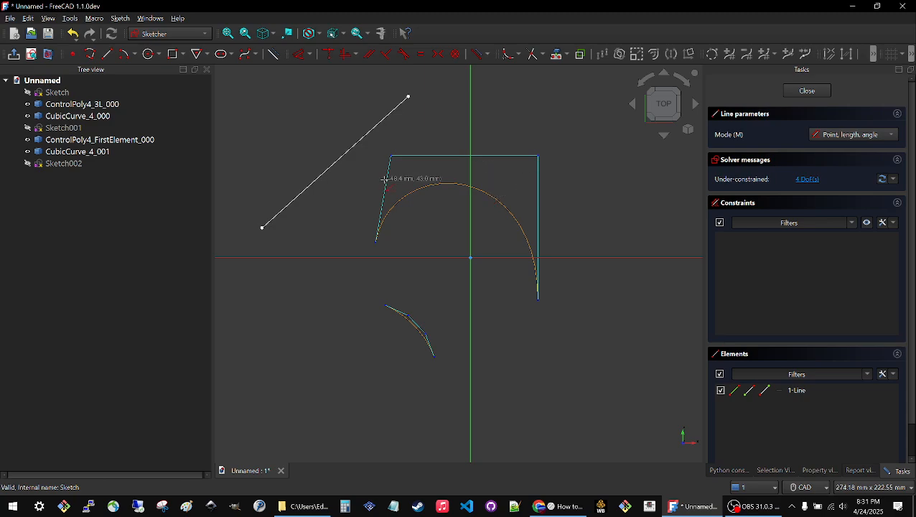
pyautogui.click(805, 91)
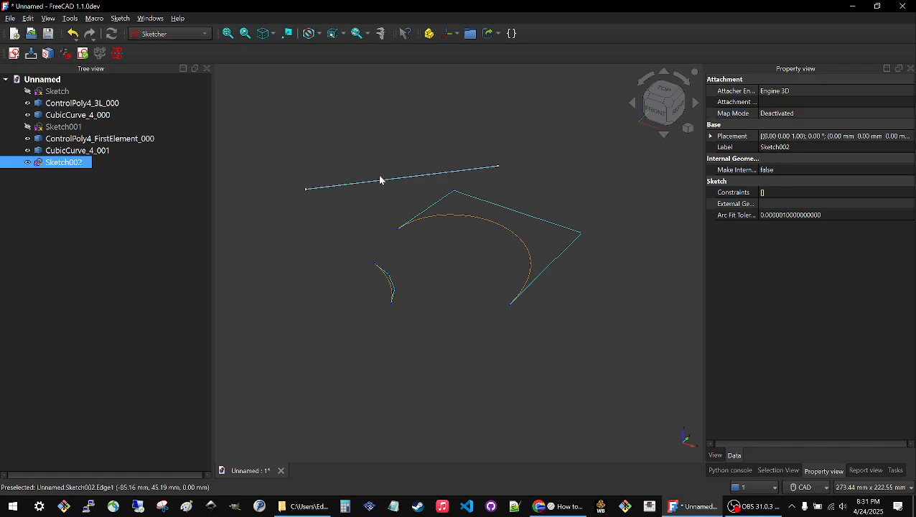
# Switch to the Silk workbench and create a ControlPoly4 from the single-line sketch.
pyautogui.click(169, 34)
pyautogui.click(154, 237)
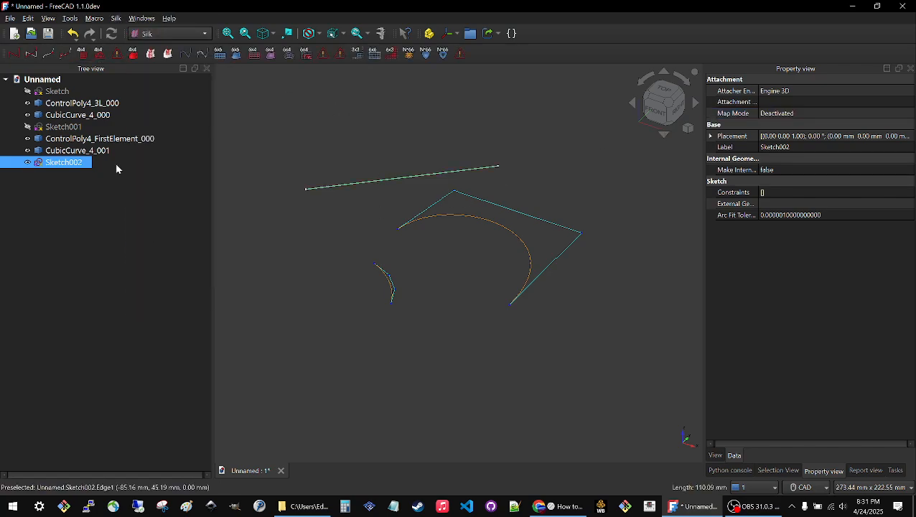
pyautogui.click(14, 55)
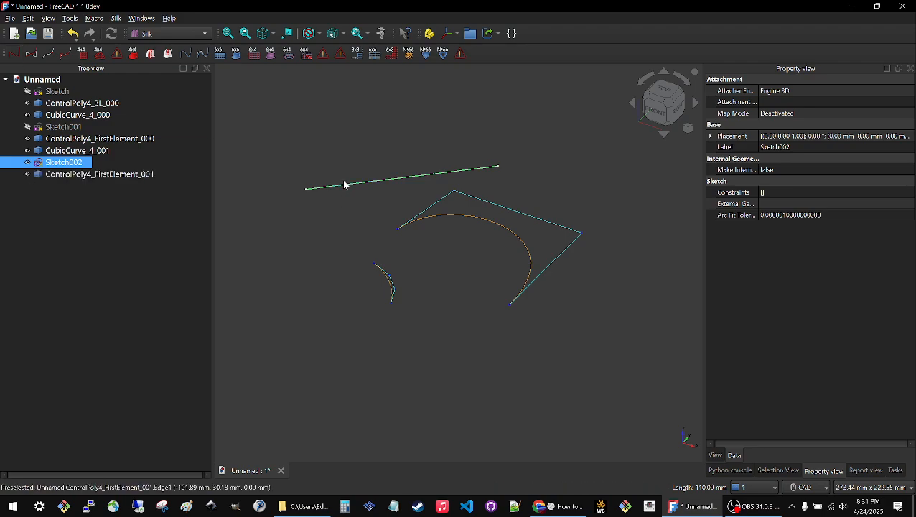
# Hide the single-line sketch, Sketch002, and clear the selection.
pyautogui.click(324, 153)
pyautogui.click(84, 166)
pyautogui.press('space')
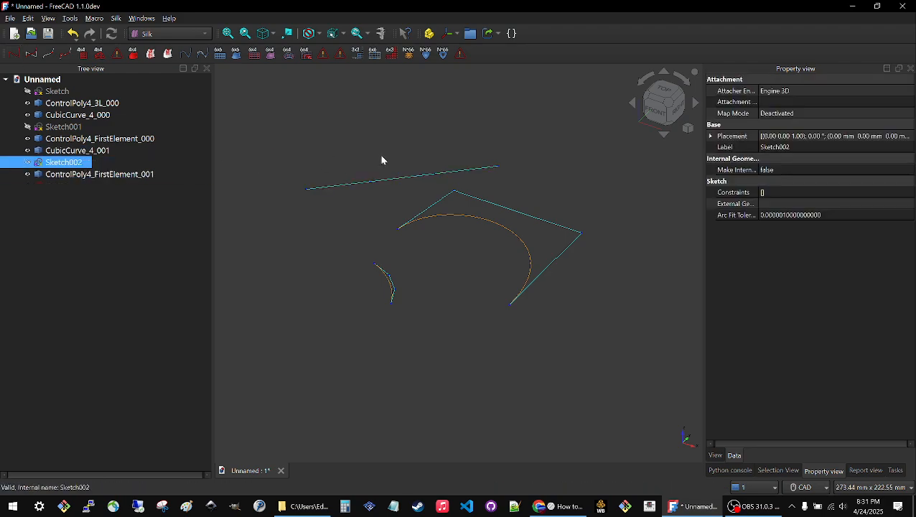
pyautogui.click(381, 156)
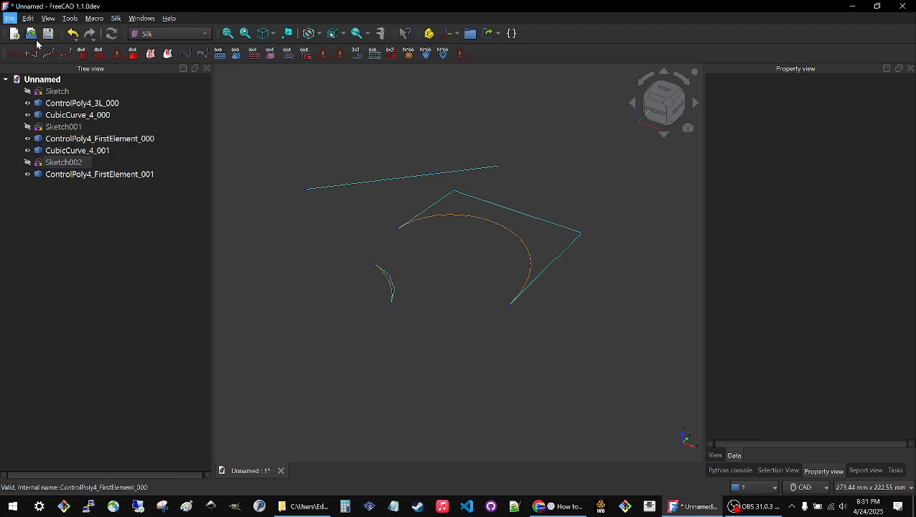
# Create a CubicCurve_4 from the line's control poly and delete the surplus duplicate curve.
pyautogui.click(101, 178)
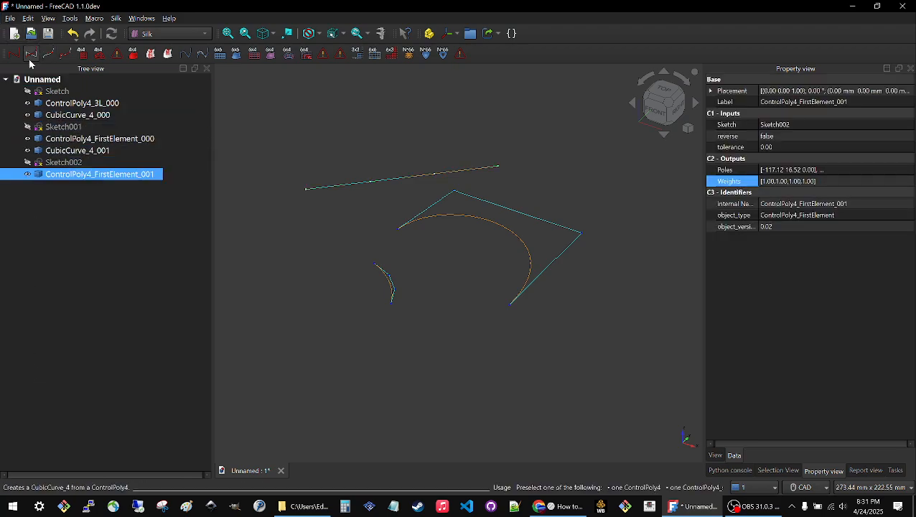
pyautogui.click(30, 54)
pyautogui.click(31, 54)
pyautogui.click(75, 199)
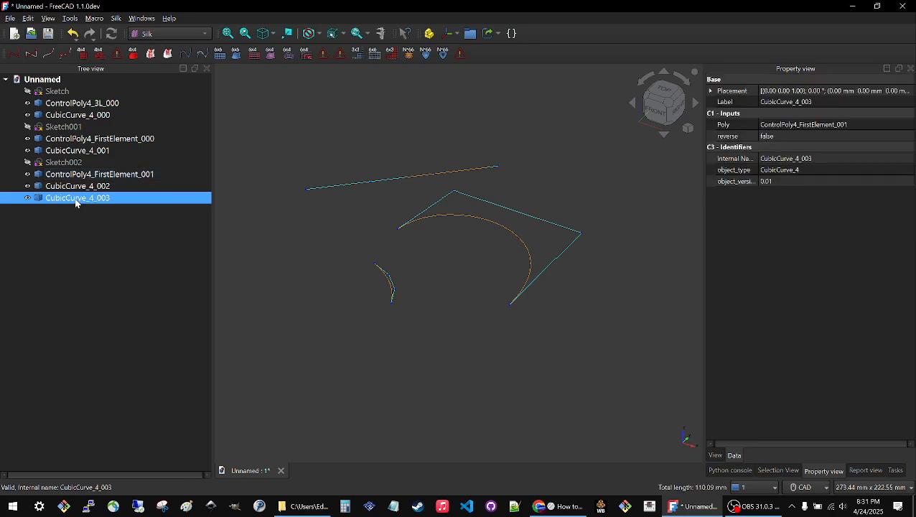
pyautogui.press('Delete')
# Hide the line's control poly and check the cubic curve beneath it.
pyautogui.click(81, 176)
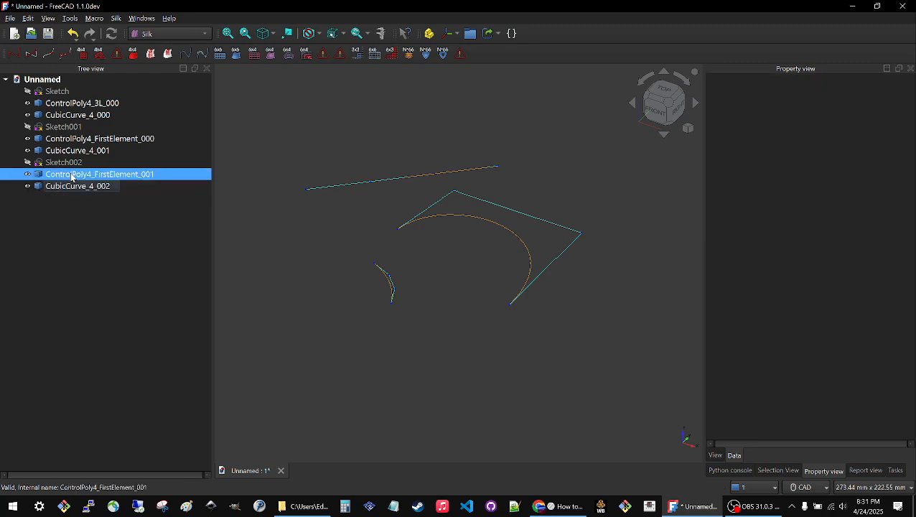
pyautogui.click(370, 145)
pyautogui.click(384, 182)
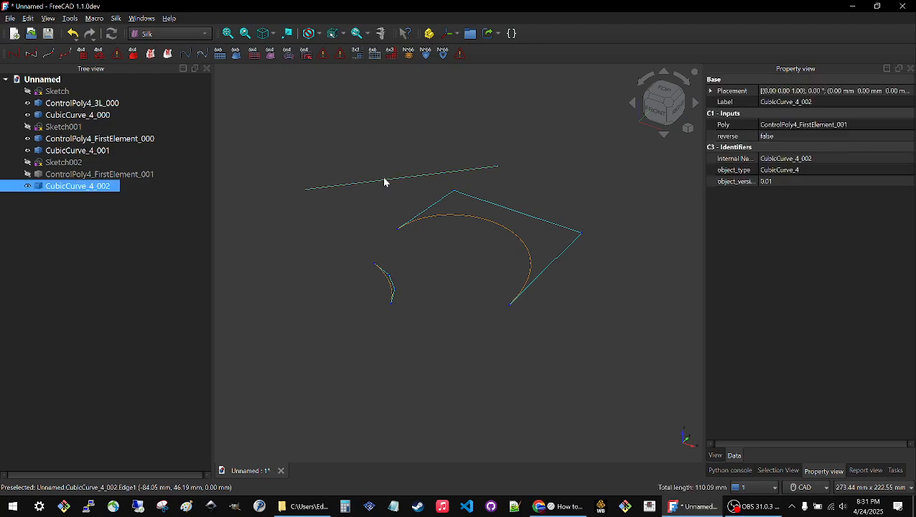
pyautogui.click(328, 245)
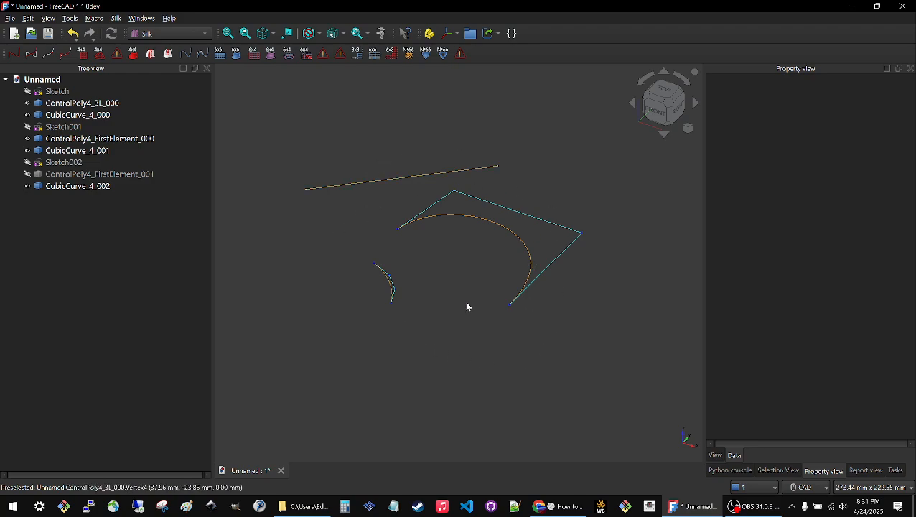
# Switch to the Sketcher workbench and create a new sketch on the XZ-Plane with zero offset.
pyautogui.scroll(-1, 461, 252)
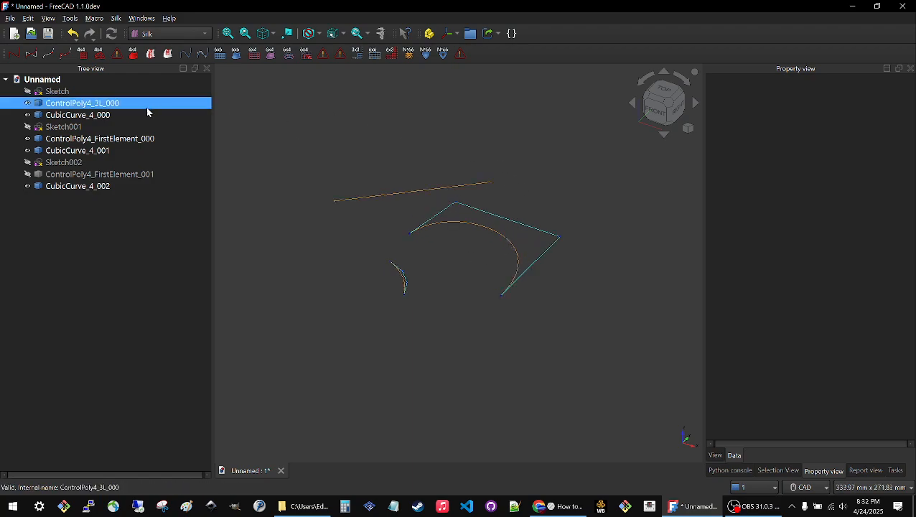
pyautogui.click(162, 34)
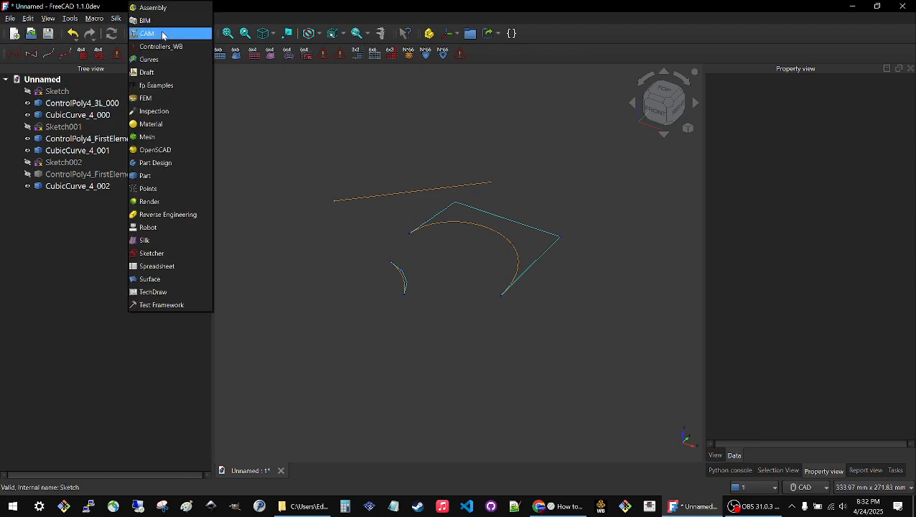
pyautogui.click(153, 253)
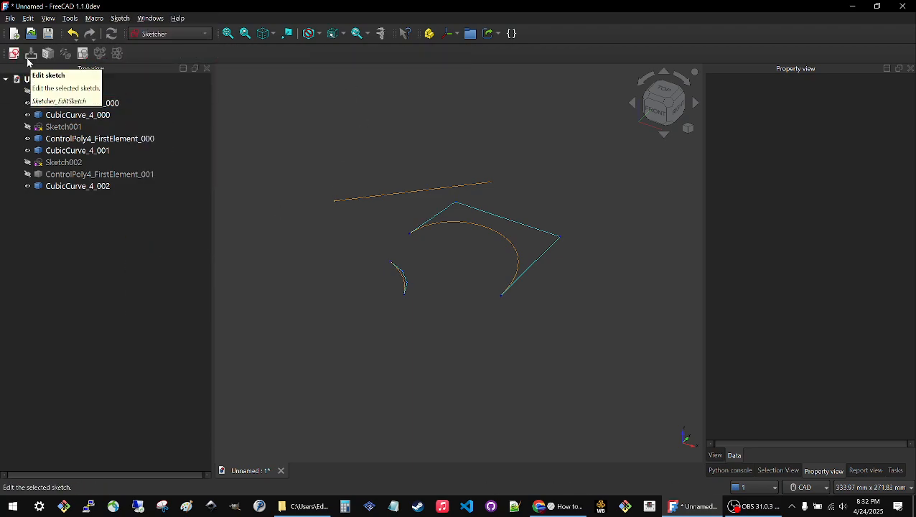
pyautogui.click(14, 53)
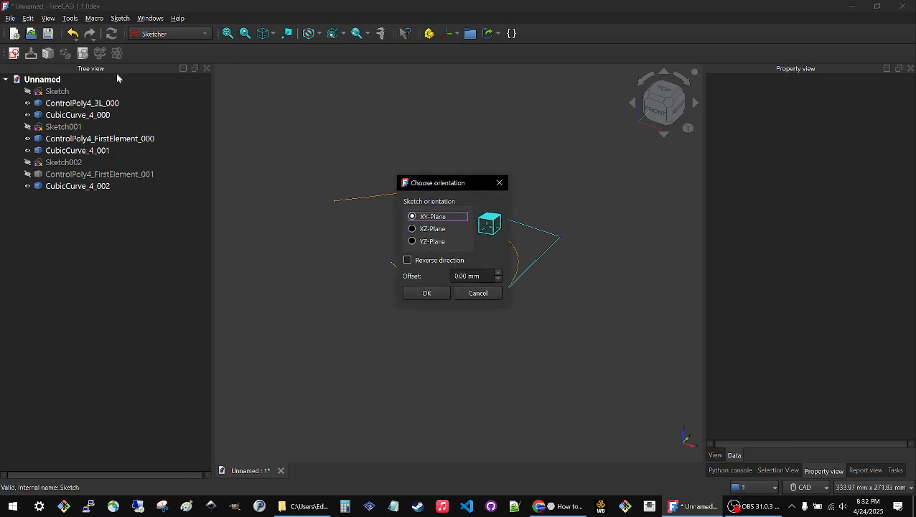
pyautogui.click(411, 230)
pyautogui.click(425, 293)
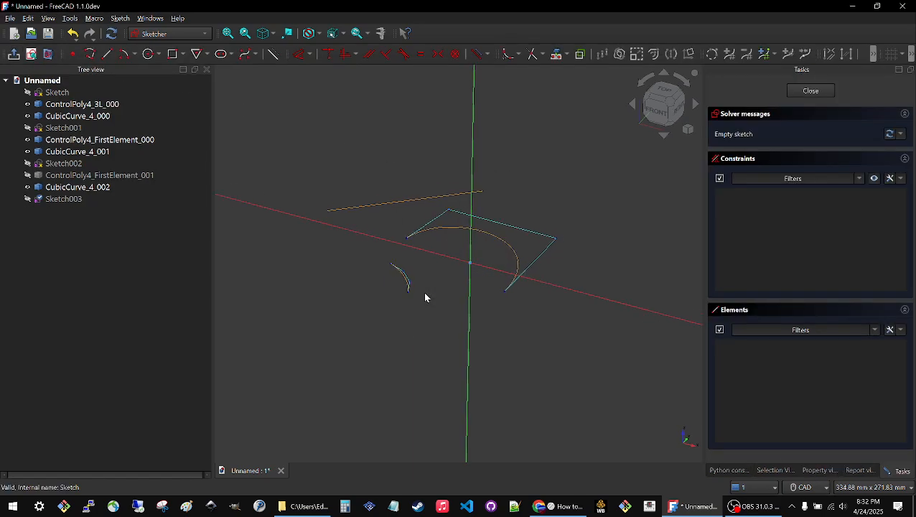
# Draw a slanted line from the origin up to about X 38 mm, Z 103 mm and close the sketch.
pyautogui.click(108, 54)
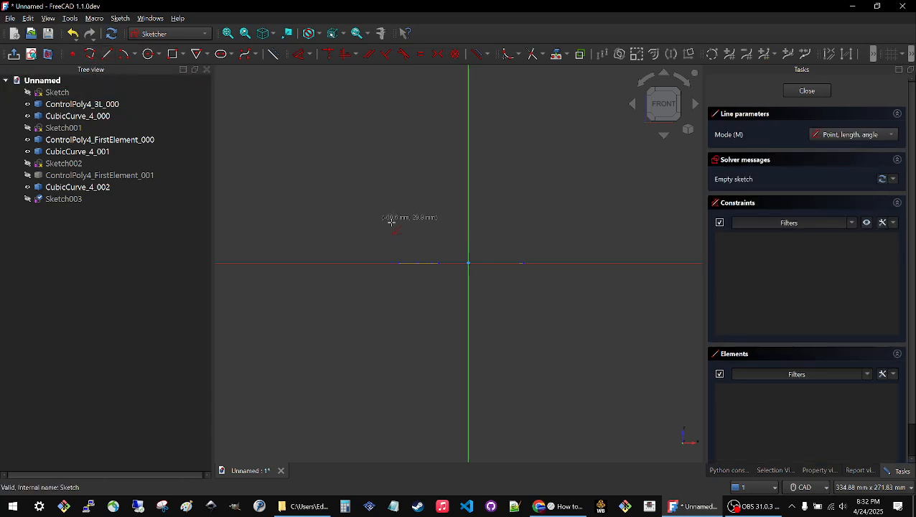
pyautogui.click(468, 262)
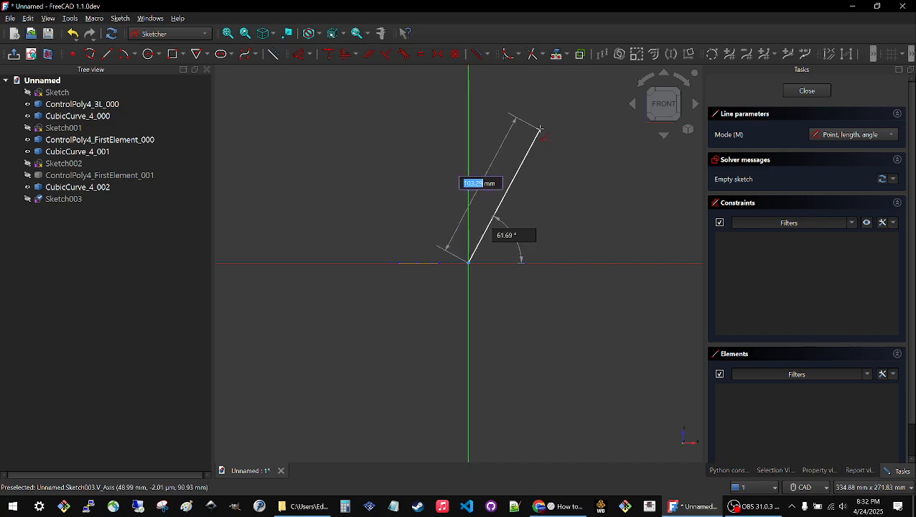
pyautogui.click(524, 112)
pyautogui.rightClick(596, 170)
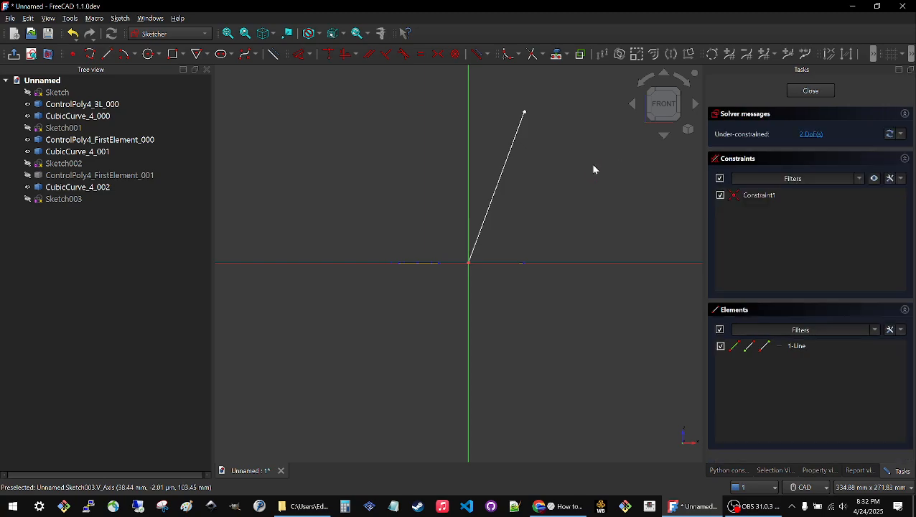
pyautogui.click(810, 91)
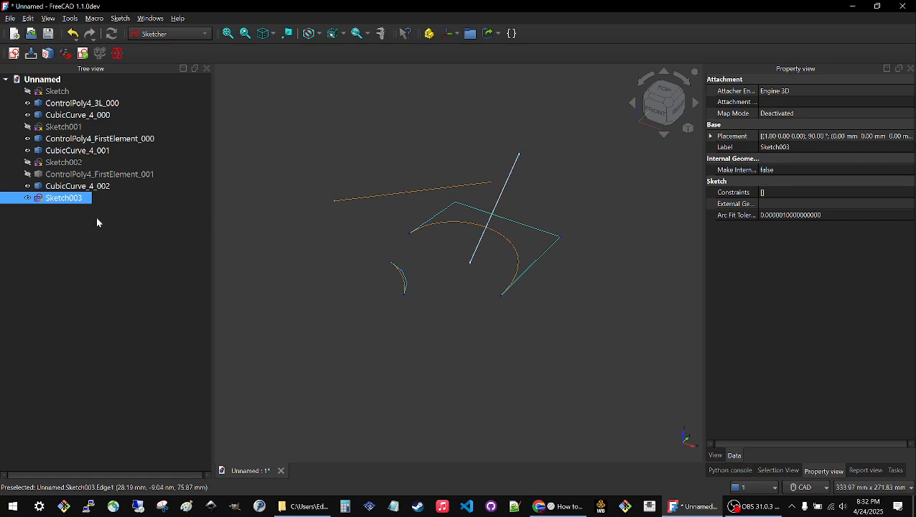
# Delete the earlier straight-line set: CubicCurve_4_002, ControlPoly4_FirstElement_001 and Sketch002.
pyautogui.click(312, 170)
pyautogui.click(396, 193)
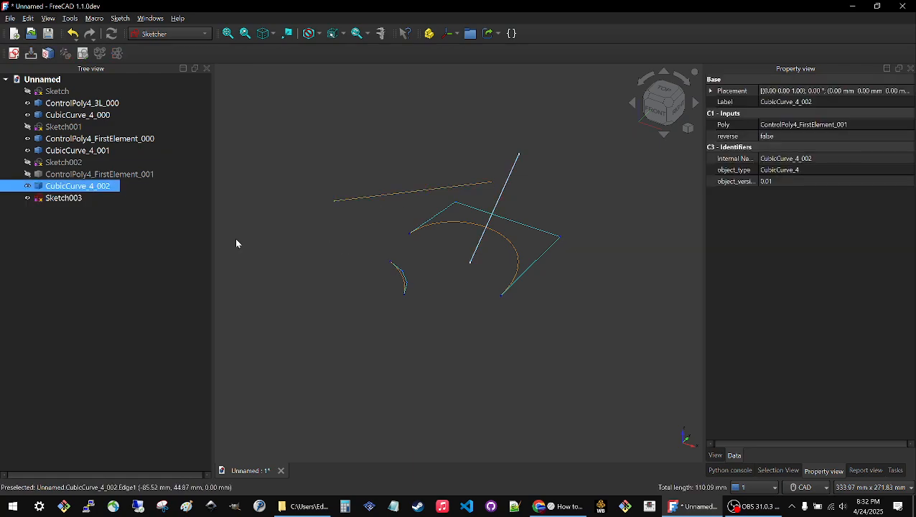
pyautogui.click(82, 188)
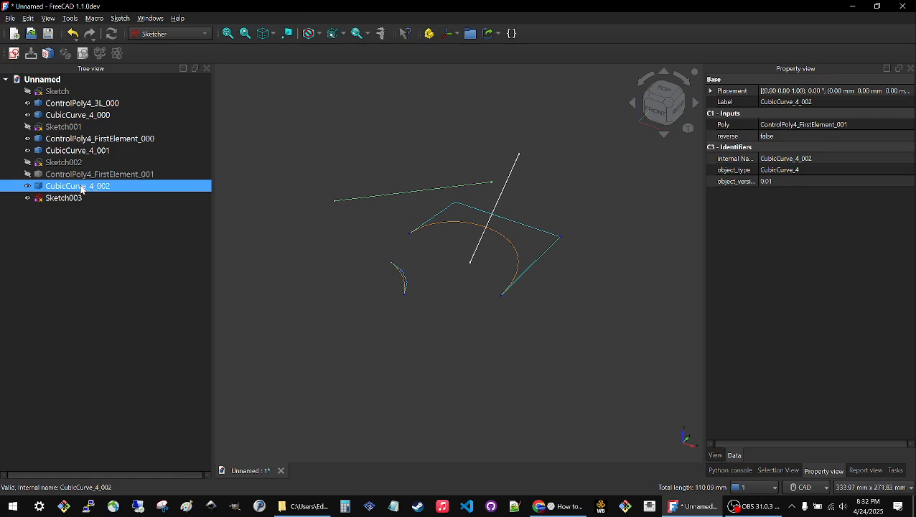
pyautogui.press('Delete')
pyautogui.click(80, 176)
pyautogui.press('space')
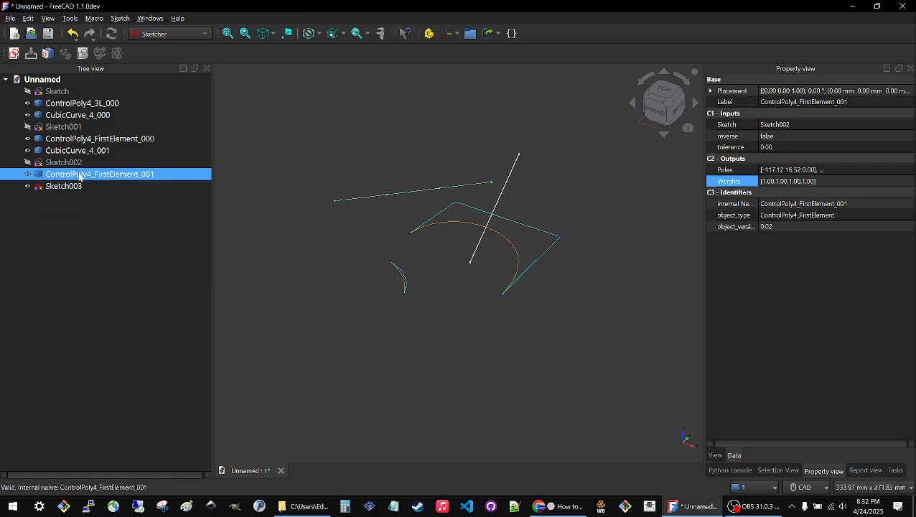
pyautogui.press('Delete')
pyautogui.click(74, 163)
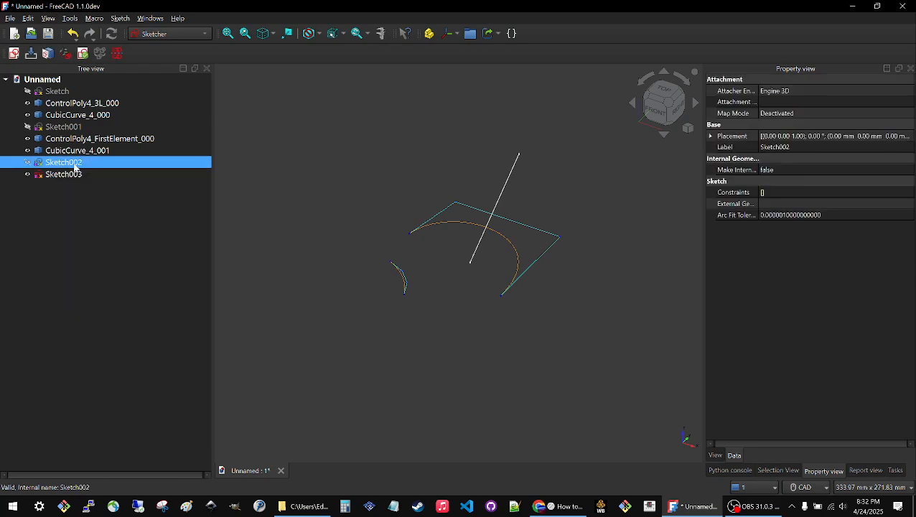
pyautogui.press('space')
pyautogui.press('Delete')
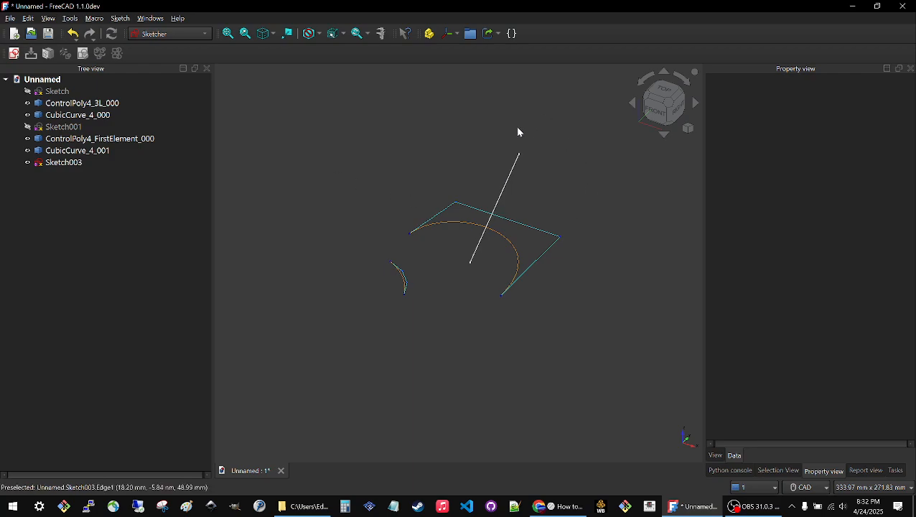
# Switch to the Silk workbench, create a first-element ControlPoly4 from Sketch003 and a CubicCurve_4 from that poly.
pyautogui.click(196, 36)
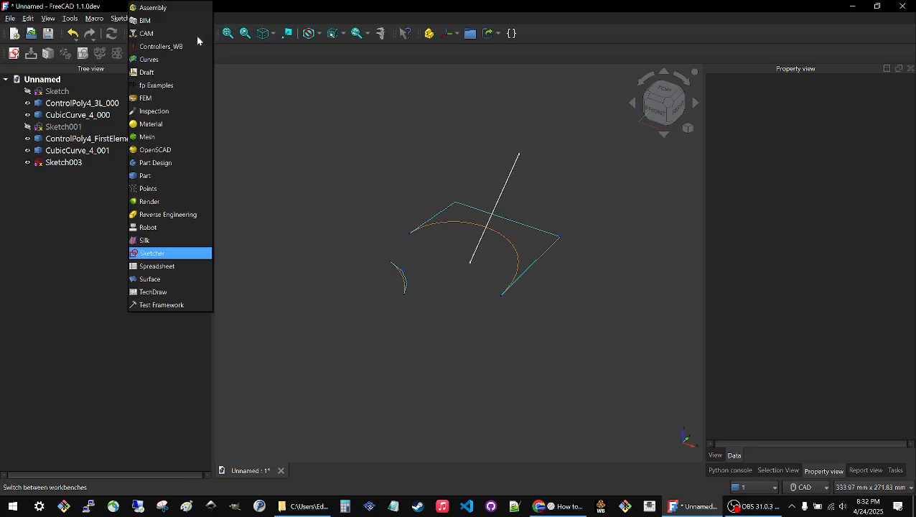
pyautogui.click(146, 240)
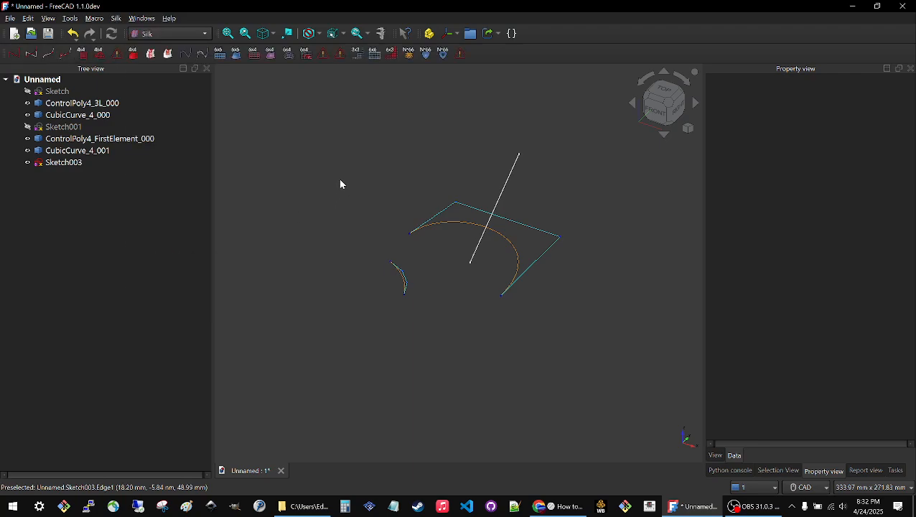
pyautogui.click(46, 163)
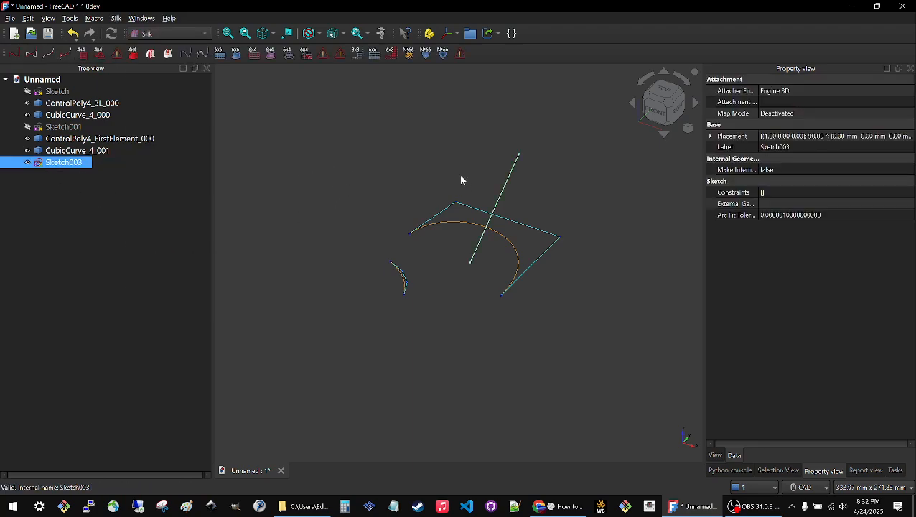
pyautogui.click(13, 55)
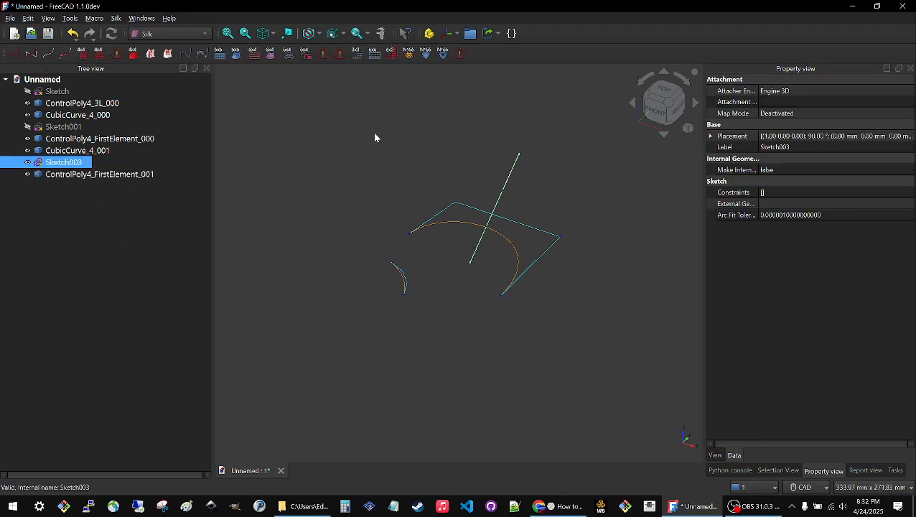
pyautogui.click(98, 176)
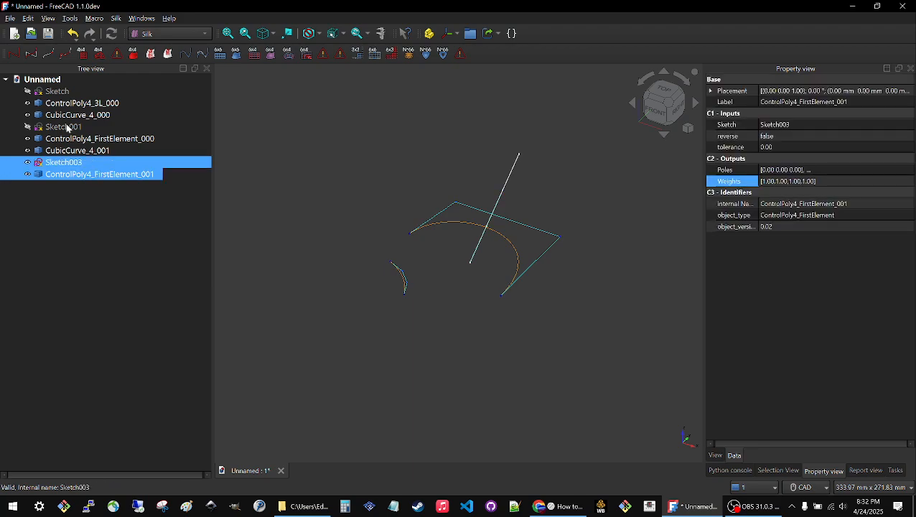
pyautogui.click(32, 55)
# Hide Sketch003 and its control poly so only the new cubic curve shows, and clear the selection.
pyautogui.click(57, 162)
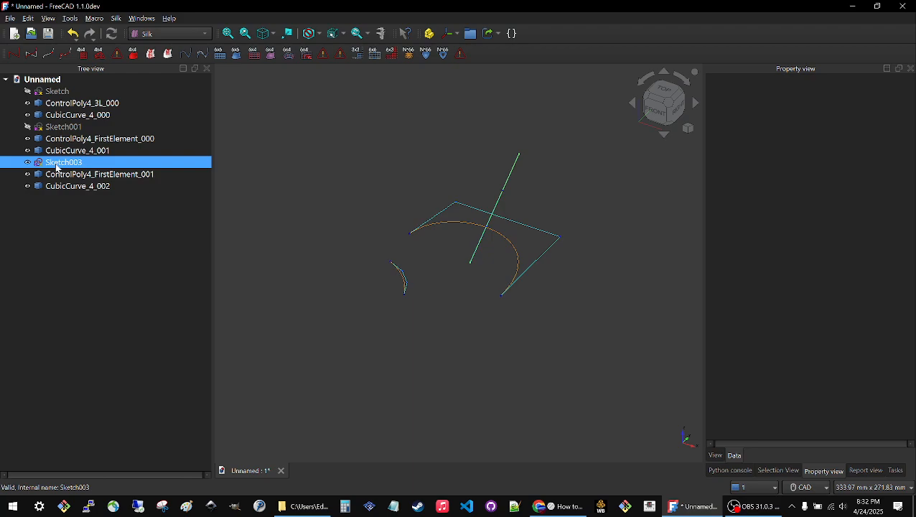
pyautogui.keyDown('ctrl'); pyautogui.click(59, 175); pyautogui.keyUp('ctrl')
pyautogui.click(61, 176)
pyautogui.press('space')
pyautogui.click(310, 122)
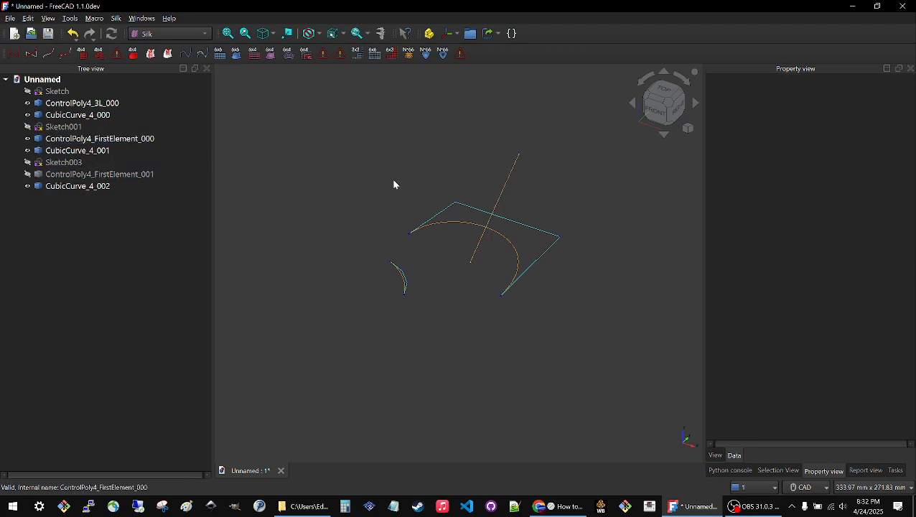
# Edit the first three-line sketch and make the free end of its slanted line coincident with the origin.
pyautogui.click(71, 92)
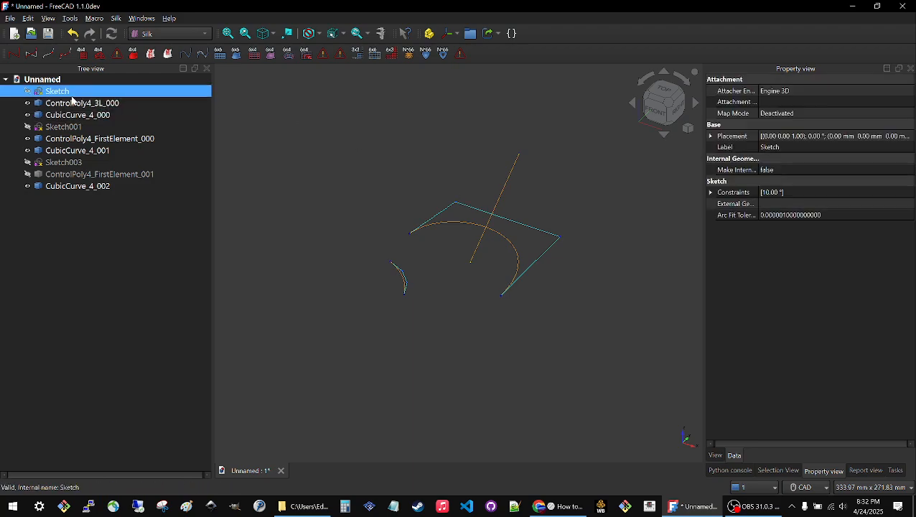
pyautogui.doubleClick(70, 93)
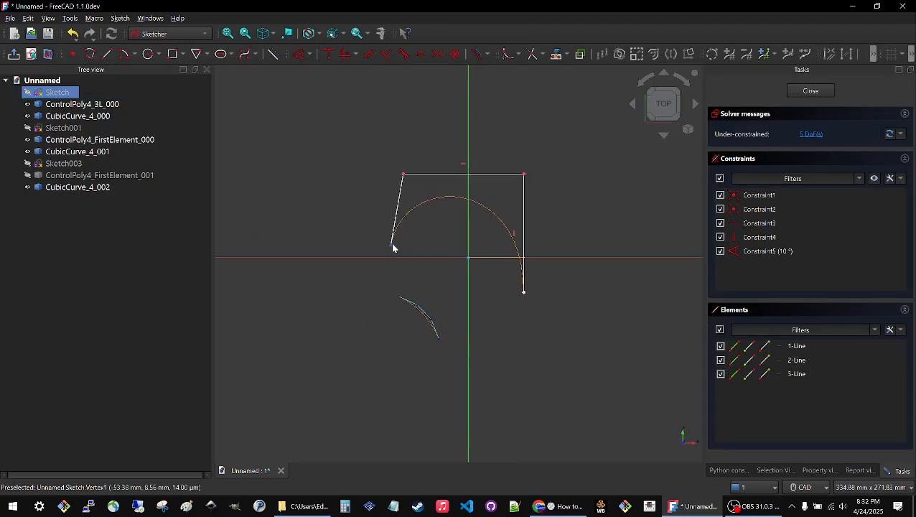
pyautogui.moveTo(393, 248); pyautogui.dragTo(422, 248)
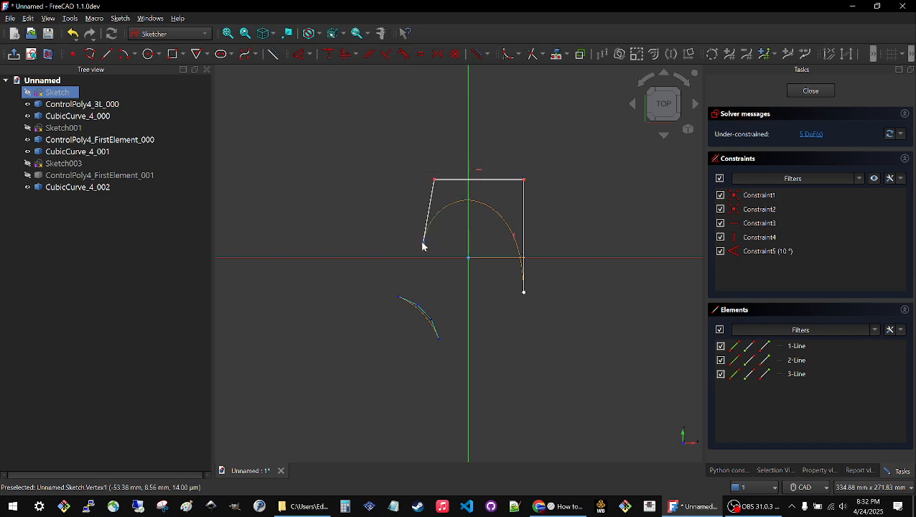
pyautogui.click(423, 243)
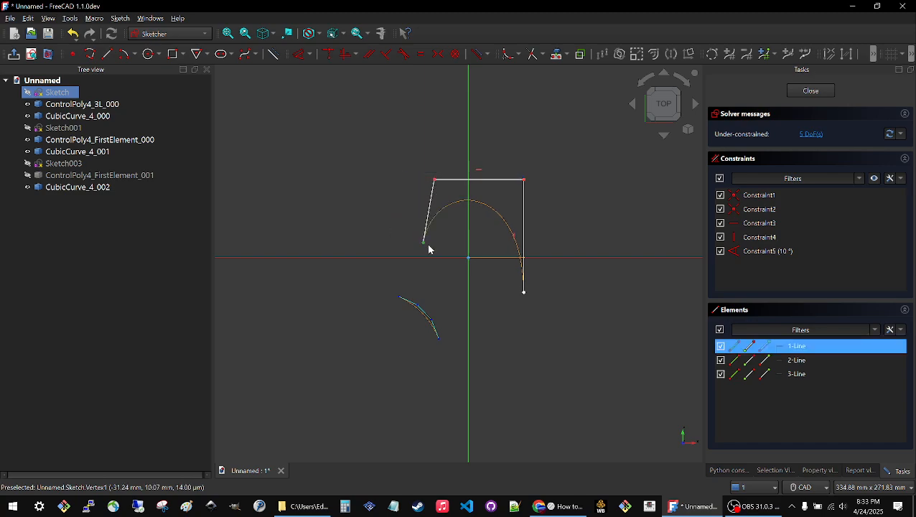
pyautogui.click(468, 257)
pyautogui.click(326, 56)
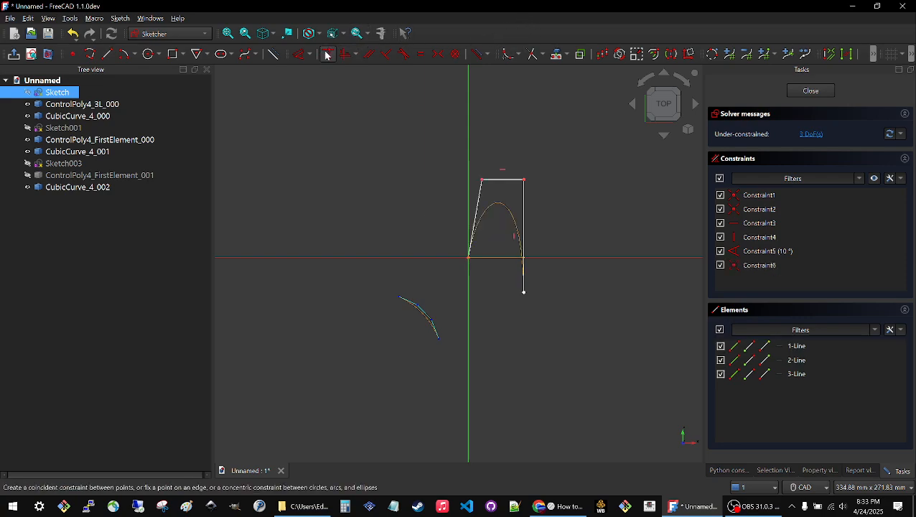
# Widen the three-line shape by moving the vertical line's free end outward, and delete the 10° angle constraint.
pyautogui.moveTo(523, 293); pyautogui.dragTo(631, 314)
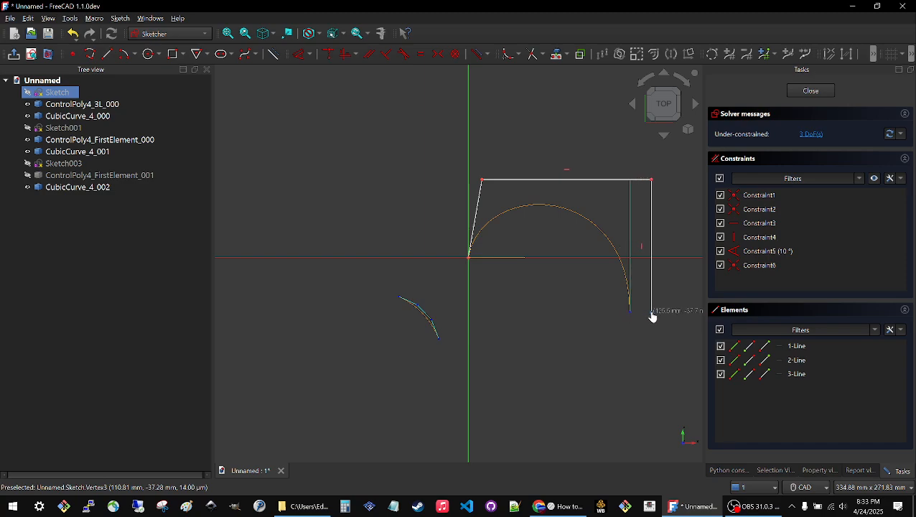
pyautogui.scroll(-5, 407, 190)
pyautogui.scroll(-1, 407, 191)
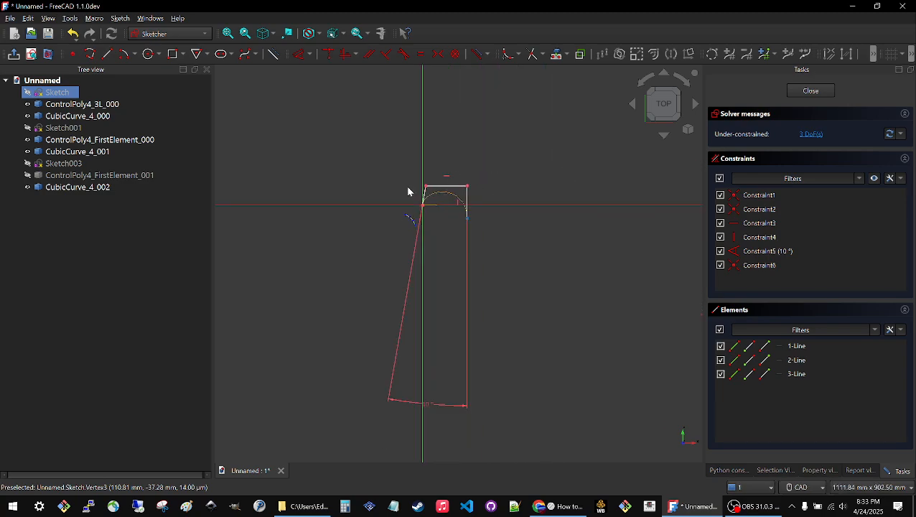
pyautogui.moveTo(452, 396); pyautogui.dragTo(444, 248)
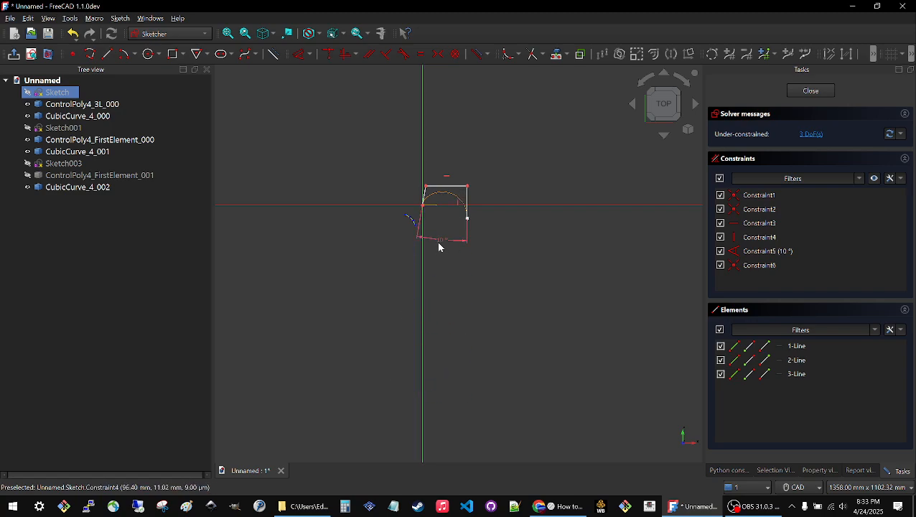
pyautogui.click(438, 242)
pyautogui.press('Delete')
# Move the vertical line's free end to about X 196 mm, Y -67 mm and dimension its horizontal and vertical distances from the origin.
pyautogui.scroll(4, 460, 212)
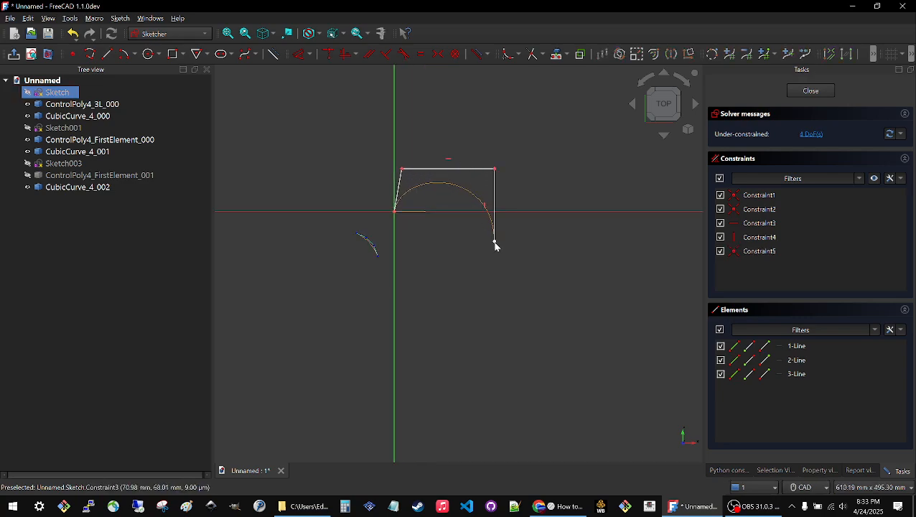
pyautogui.moveTo(495, 245); pyautogui.dragTo(552, 270)
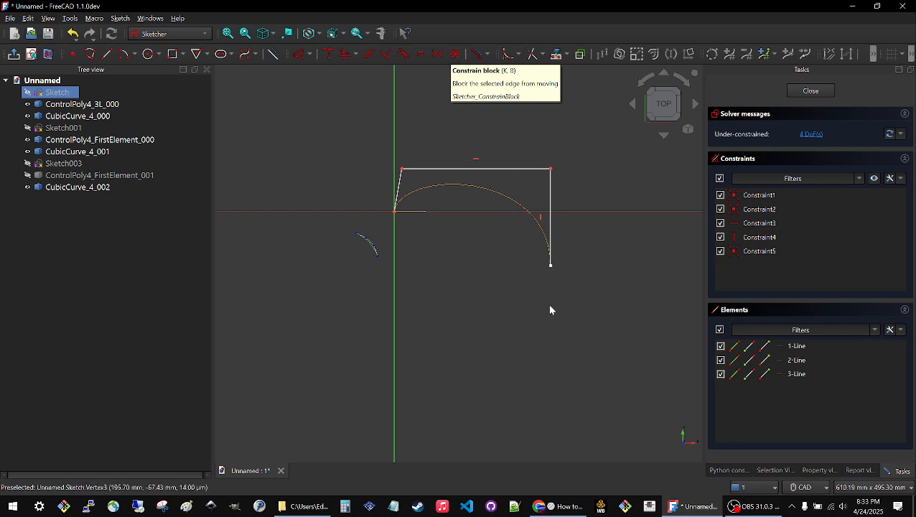
pyautogui.click(551, 264)
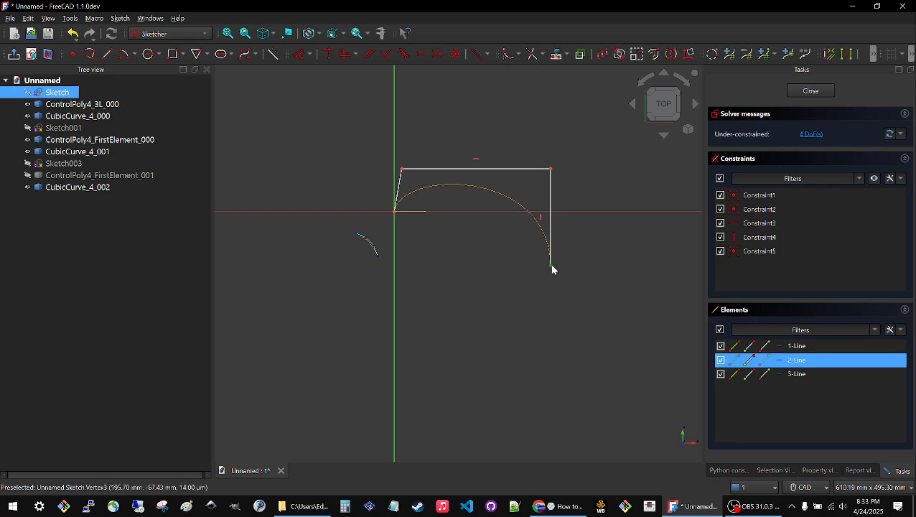
pyautogui.click(304, 53)
pyautogui.click(546, 226)
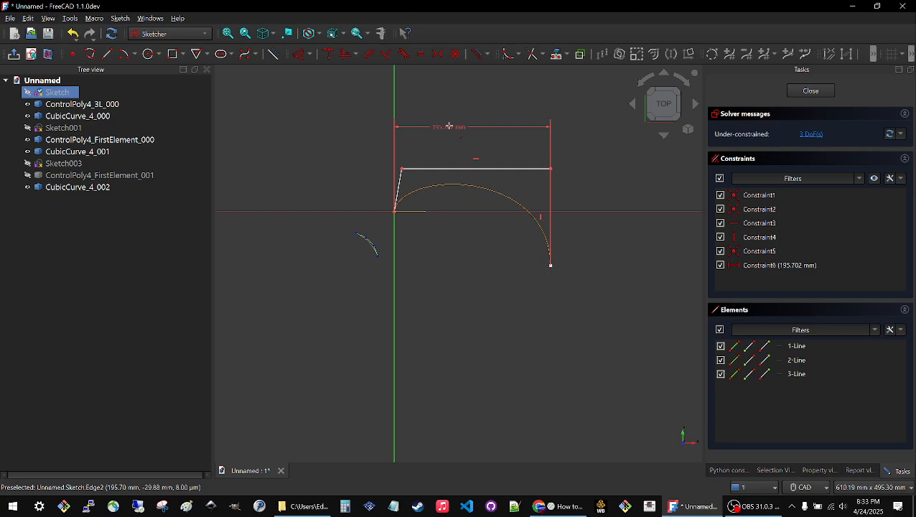
pyautogui.click(453, 128)
pyautogui.click(503, 188)
pyautogui.click(551, 266)
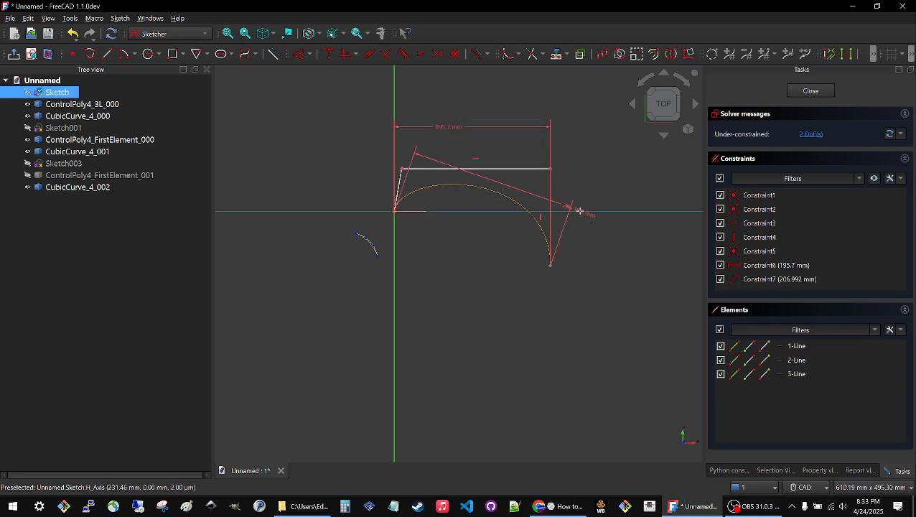
pyautogui.click(582, 231)
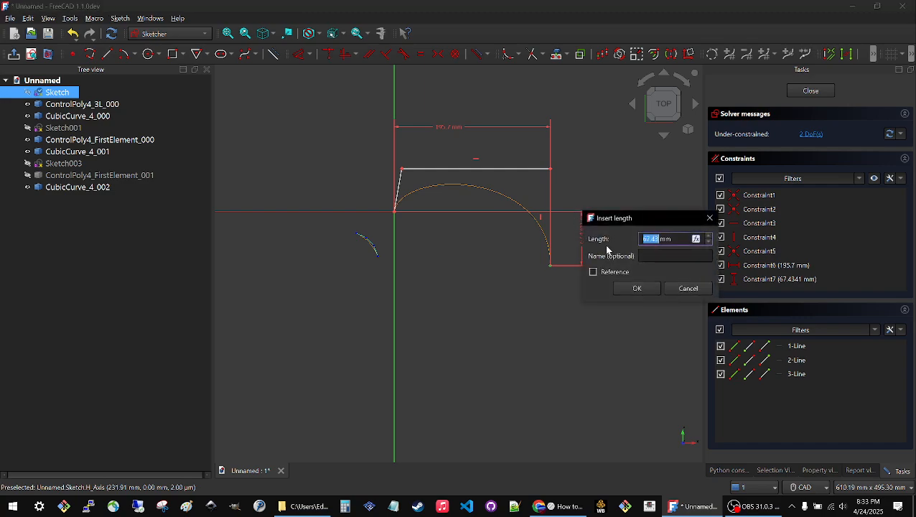
pyautogui.click(636, 288)
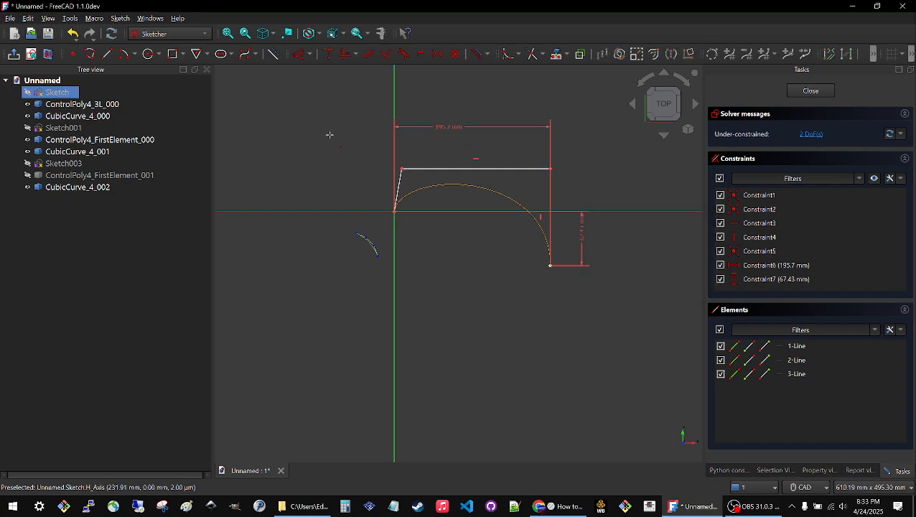
# Set the endpoint's horizontal distance to 200 mm and its vertical distance to 70 mm.
pyautogui.doubleClick(442, 126)
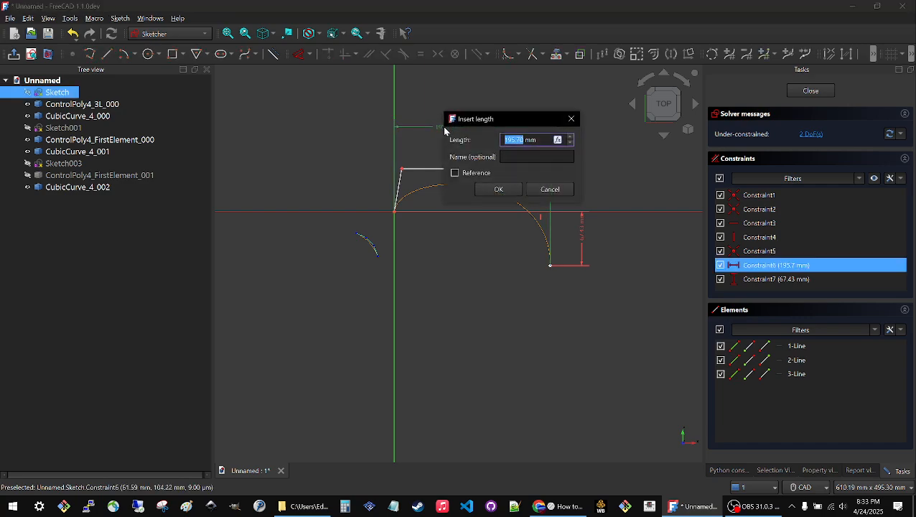
pyautogui.write('200')
pyautogui.press('Return')
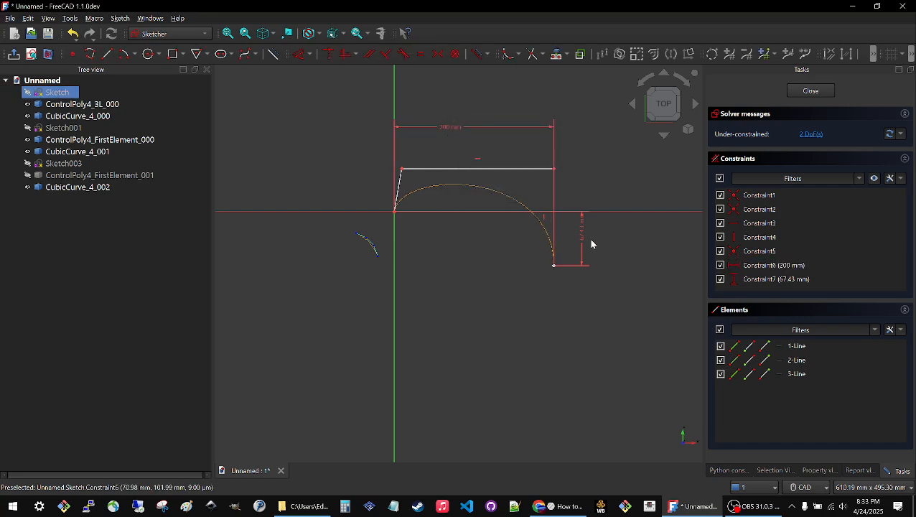
pyautogui.doubleClick(580, 229)
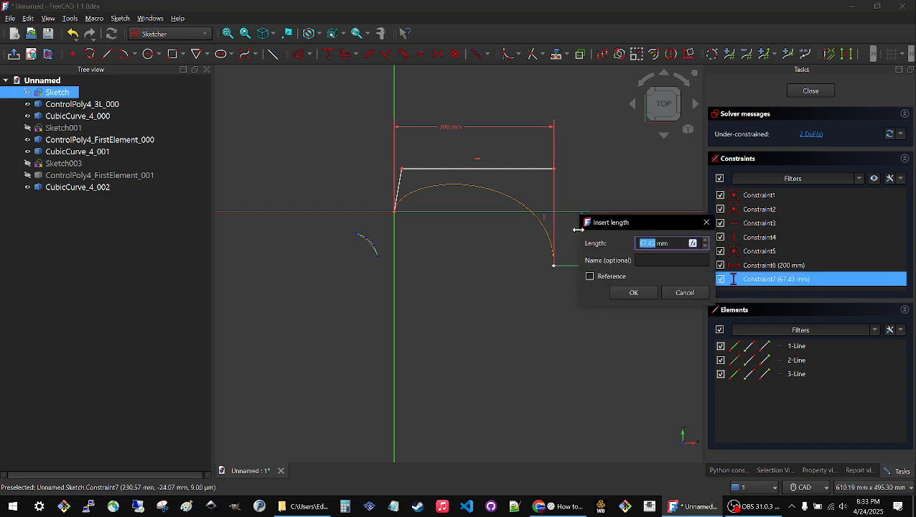
pyautogui.write('70')
pyautogui.press('Return')
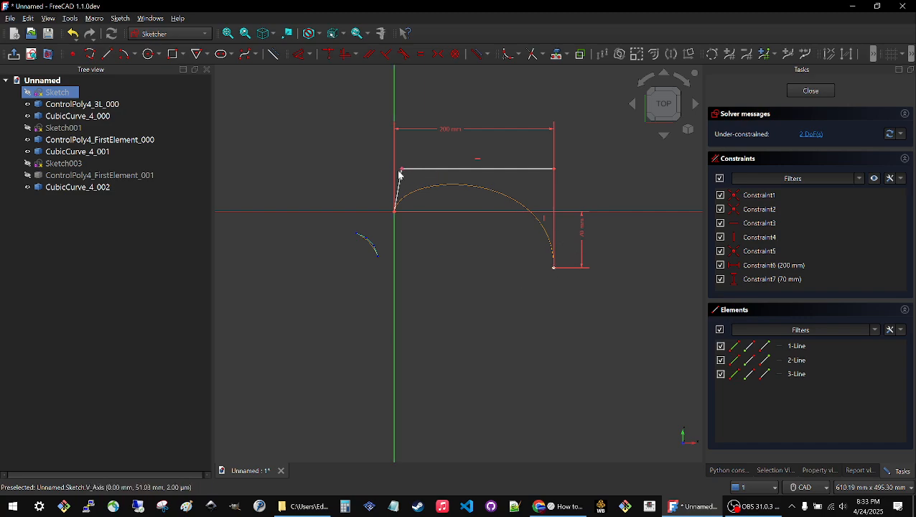
# Move the three-line shape's upper-left corner farther from the vertical axis and set its horizontal distance from the origin to 50 mm.
pyautogui.moveTo(402, 172); pyautogui.dragTo(440, 156)
pyautogui.click(440, 157)
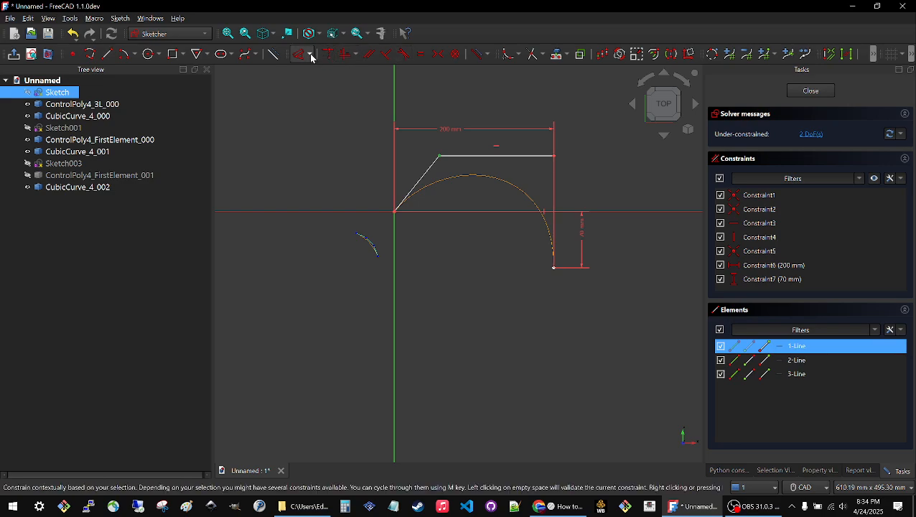
pyautogui.click(302, 58)
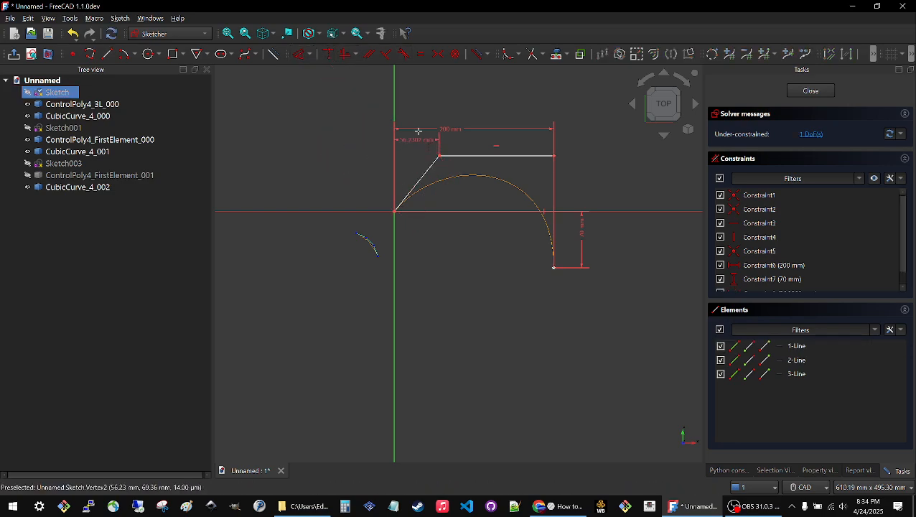
pyautogui.click(420, 115)
pyautogui.write('50')
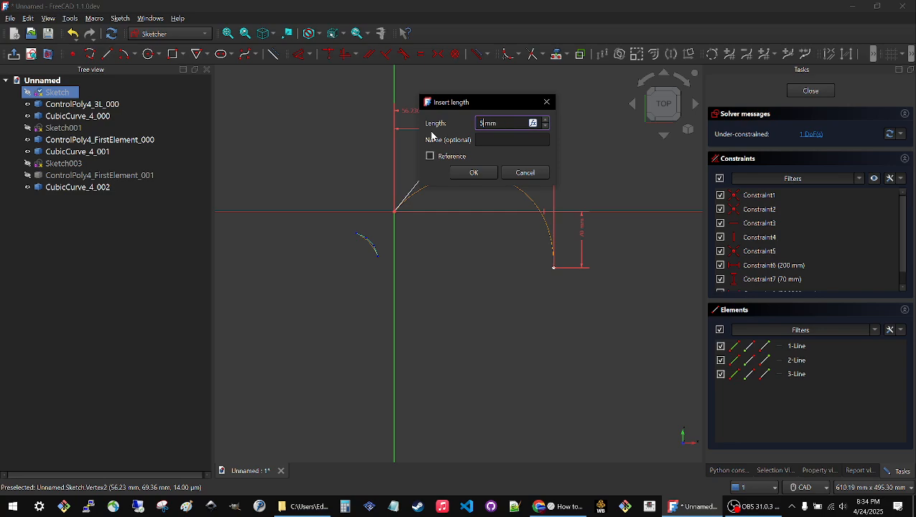
pyautogui.press('Return')
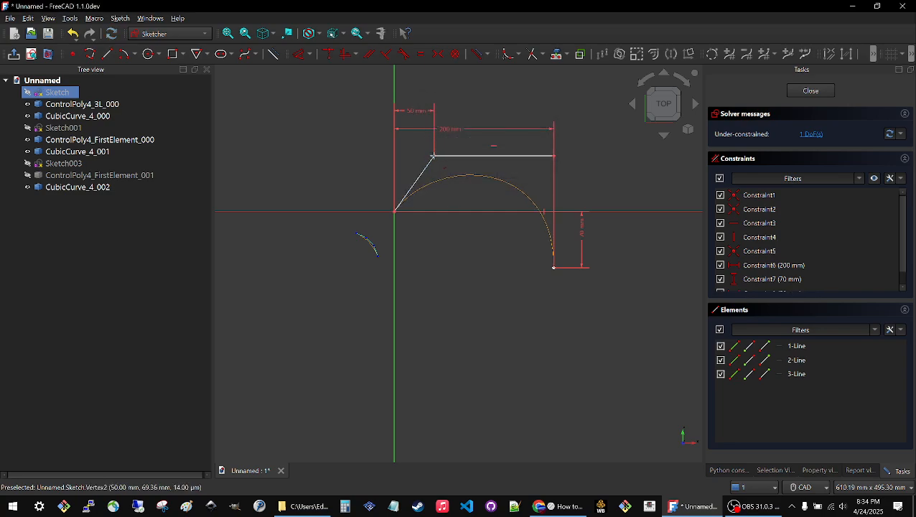
# Set that corner's vertical distance from the origin to 70 mm and finish editing the sketch.
pyautogui.click(419, 177)
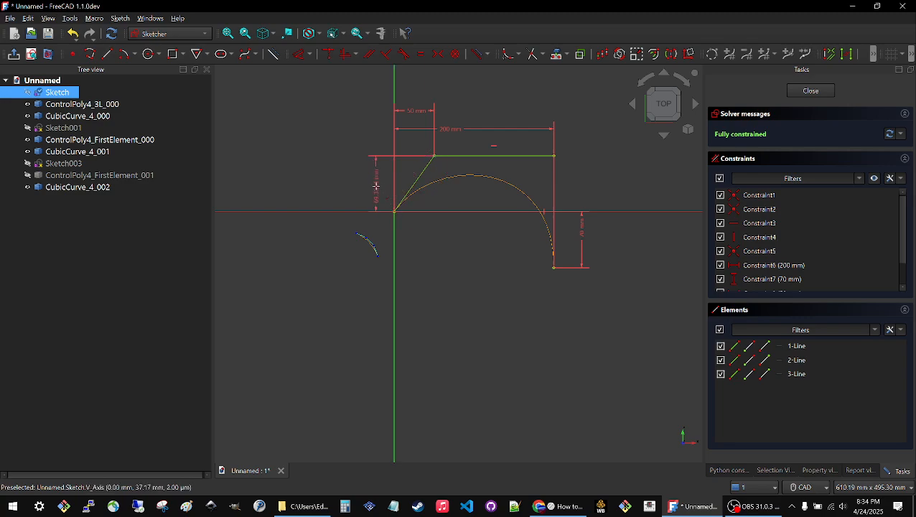
pyautogui.click(374, 185)
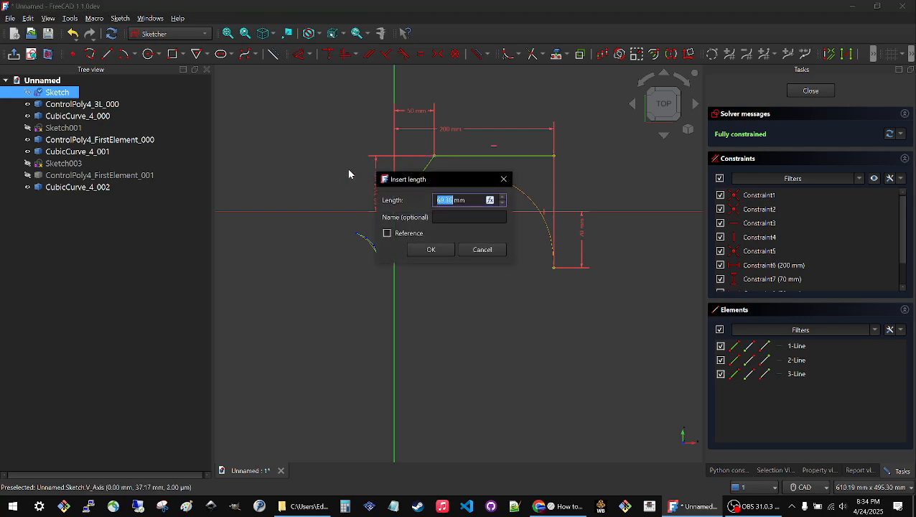
pyautogui.write('70')
pyautogui.press('Return')
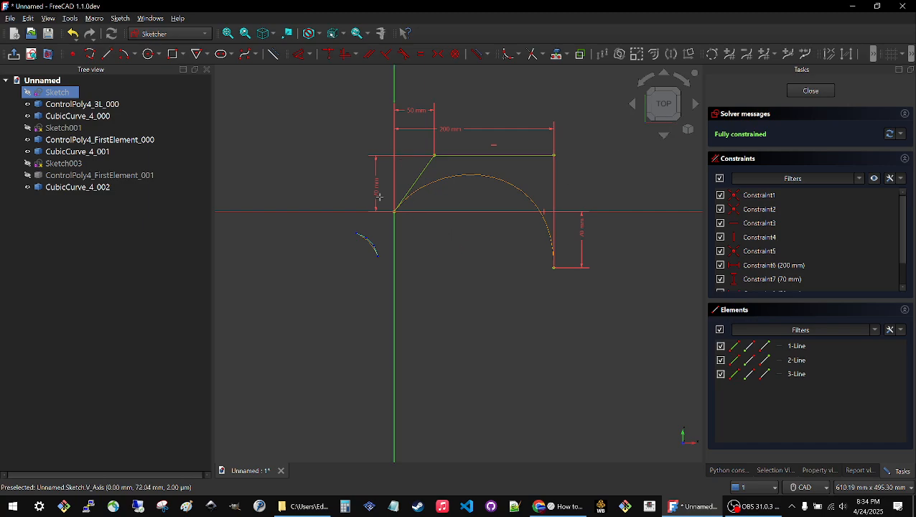
pyautogui.click(811, 90)
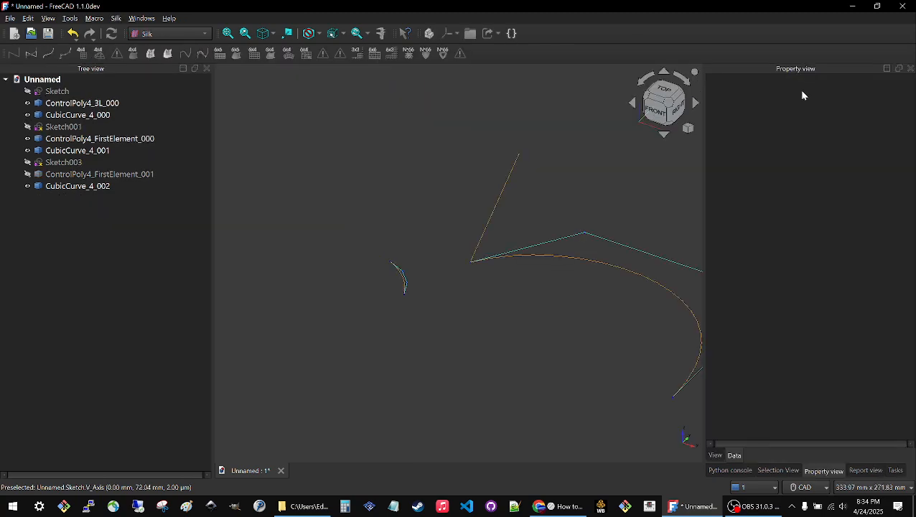
pyautogui.scroll(-3, 495, 233)
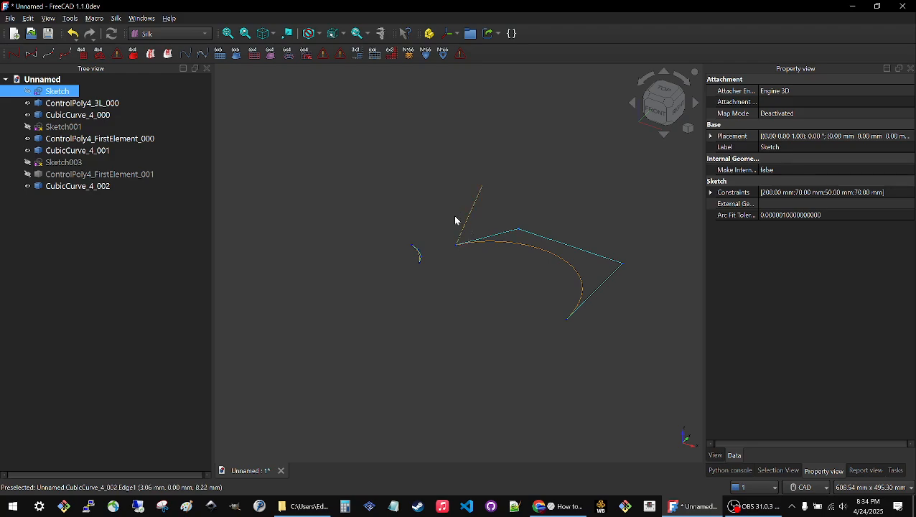
pyautogui.click(404, 185)
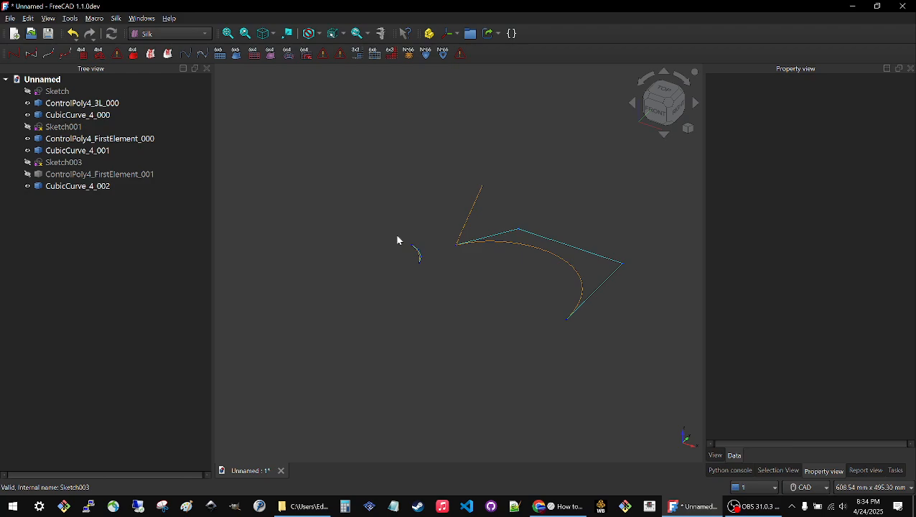
# Show Sketch001 and Sketch003 and hide CubicCurve_4_002.
pyautogui.click(56, 129)
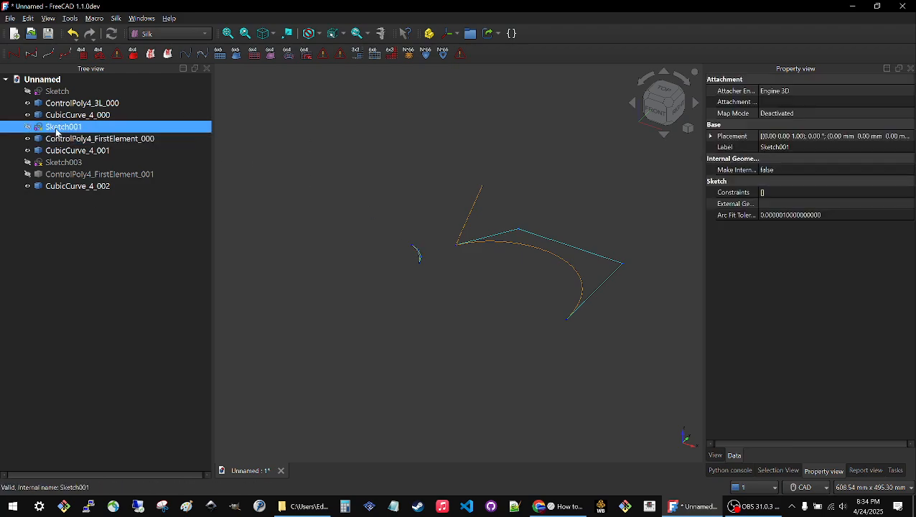
pyautogui.press('space')
pyautogui.click(247, 188)
pyautogui.click(39, 129)
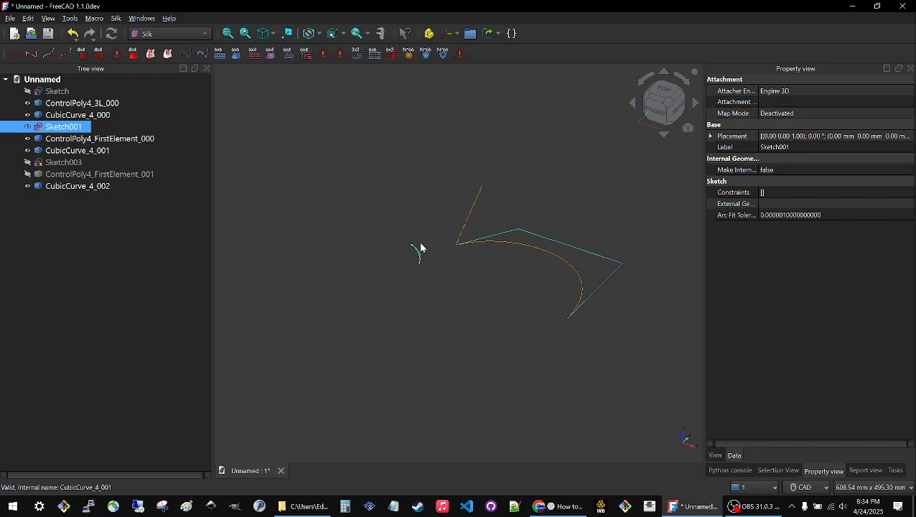
pyautogui.click(471, 214)
pyautogui.click(267, 215)
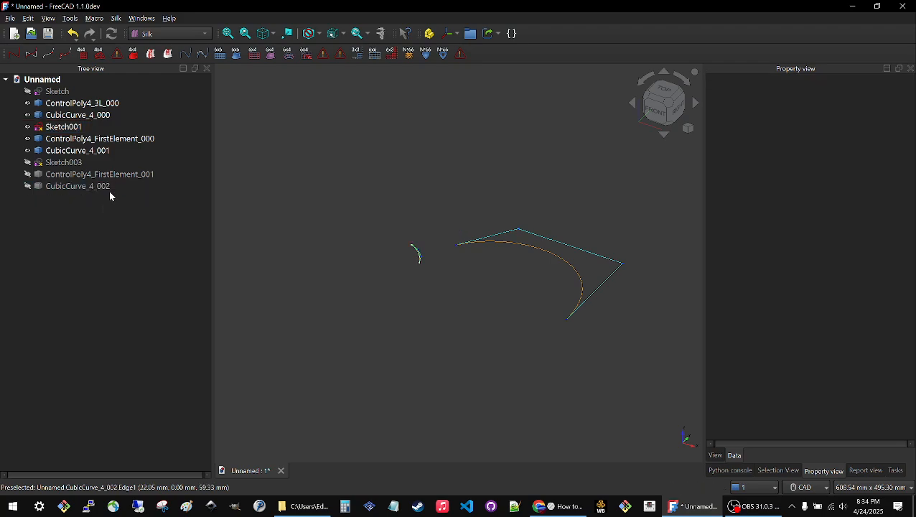
pyautogui.click(54, 166)
pyautogui.press('space')
pyautogui.click(445, 207)
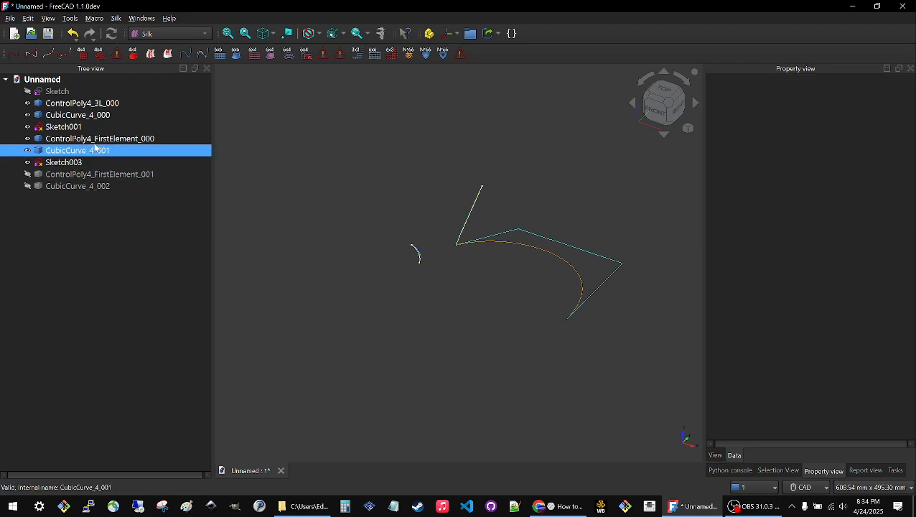
# Attach Sketch001 to the upper end vertex of Sketch003's line using the Translate origin mode.
pyautogui.click(74, 129)
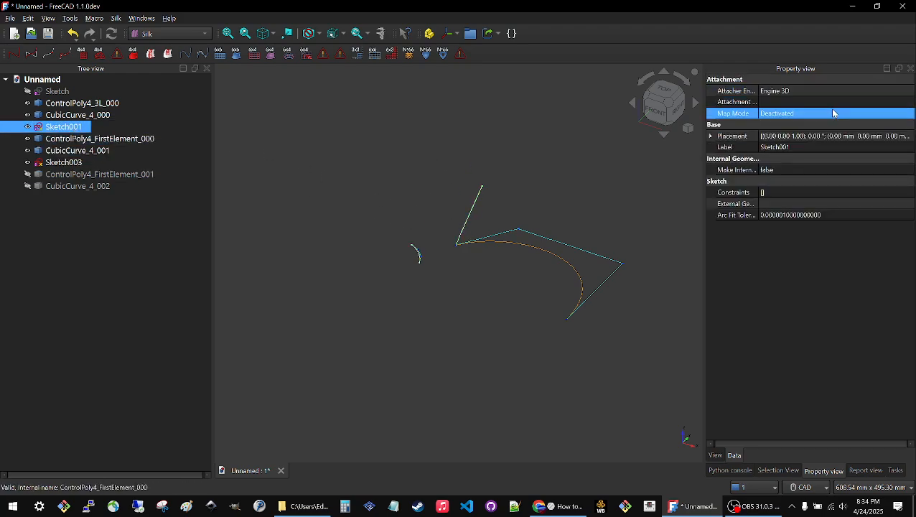
pyautogui.click(861, 117)
pyautogui.click(910, 115)
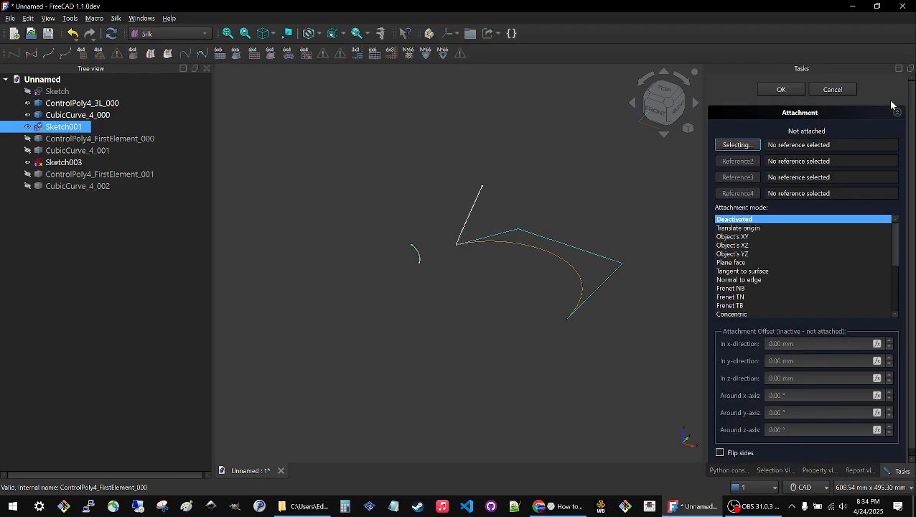
pyautogui.click(484, 188)
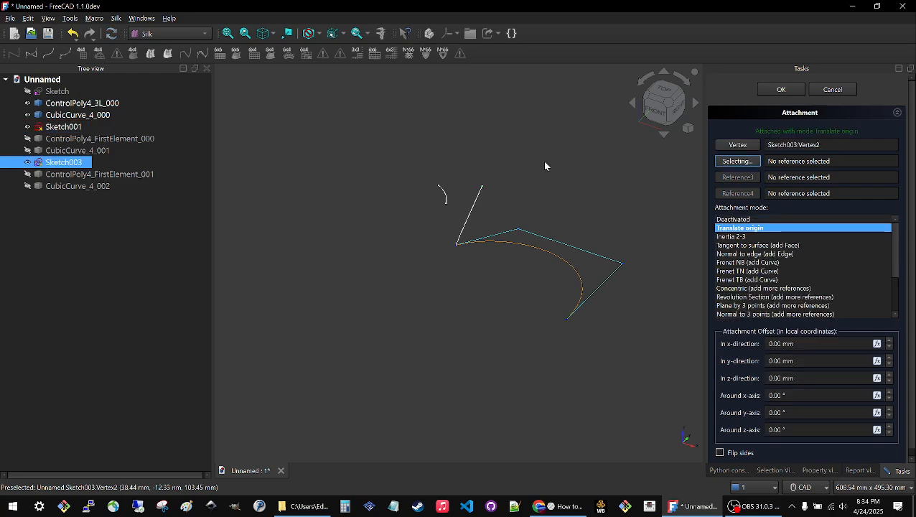
pyautogui.click(778, 89)
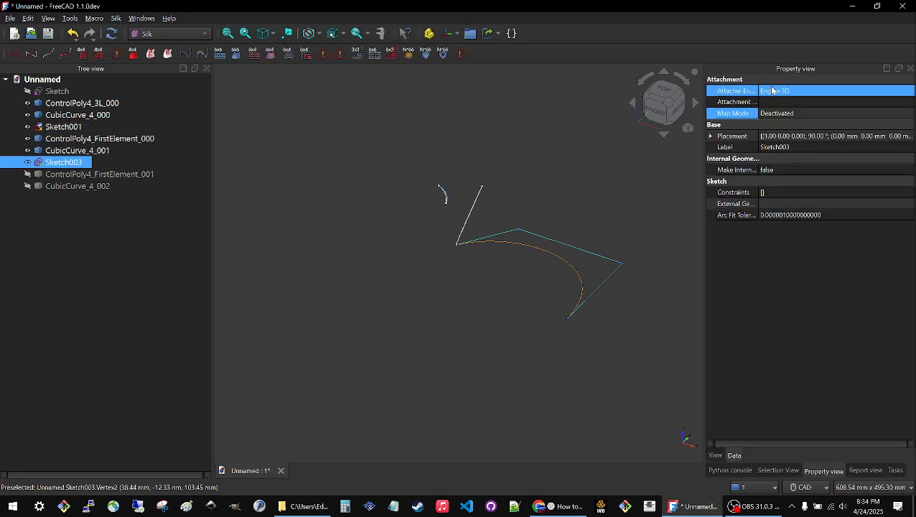
pyautogui.click(384, 346)
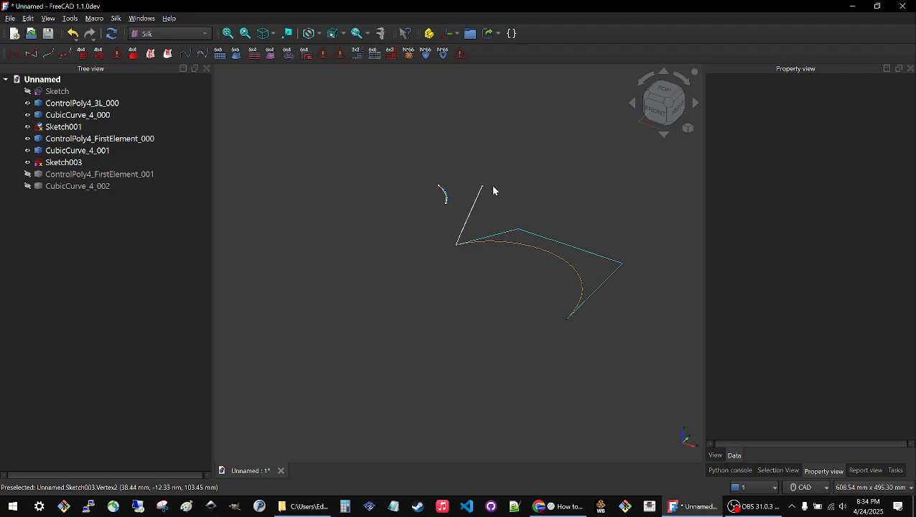
# Edit Sketch001, make the arc's upper endpoint coincident with the sketch origin, and close the sketch.
pyautogui.doubleClick(70, 128)
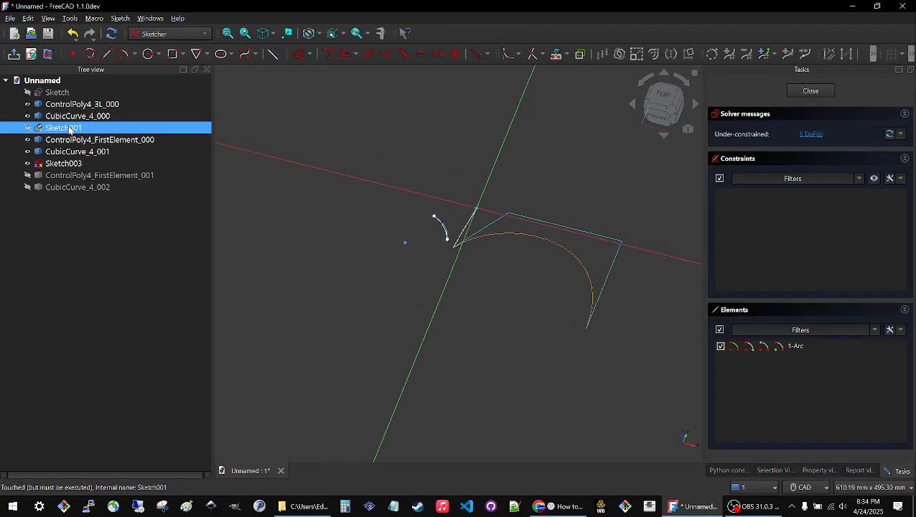
pyautogui.click(446, 283)
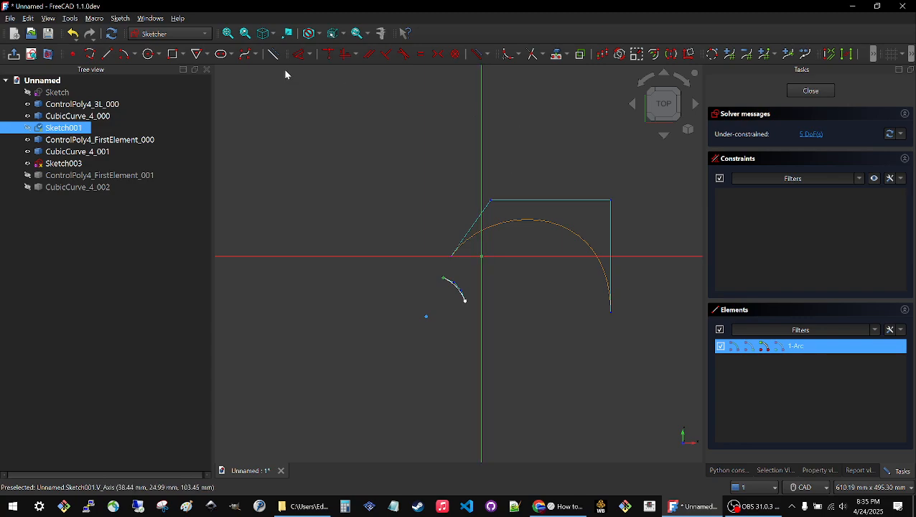
pyautogui.click(327, 54)
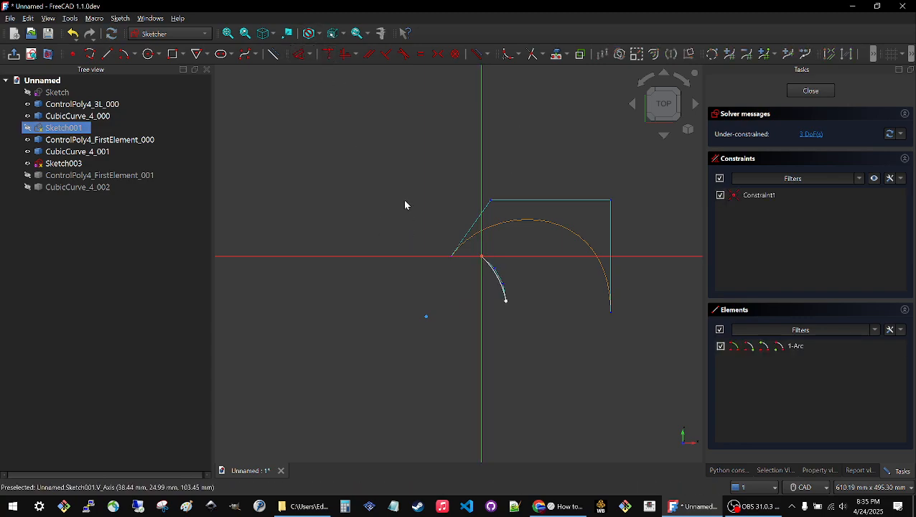
pyautogui.moveTo(458, 284); pyautogui.dragTo(464, 259, button='middle')
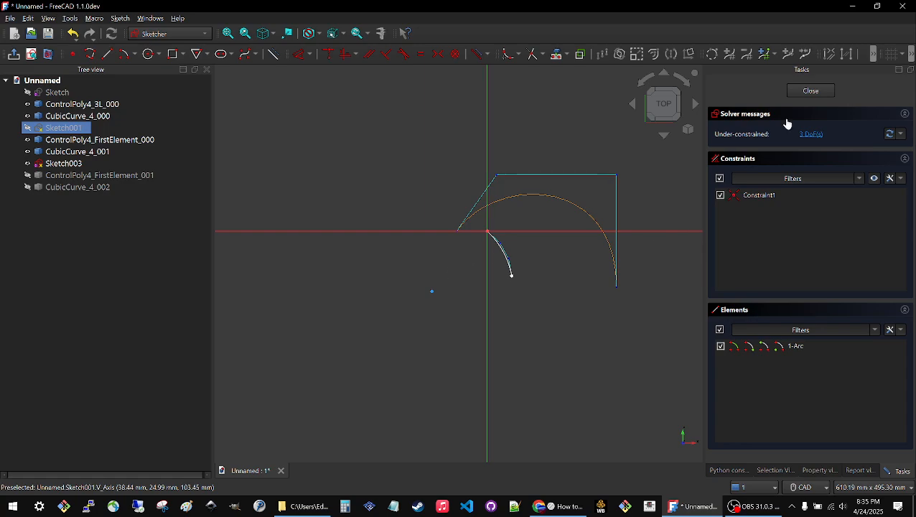
pyautogui.click(811, 90)
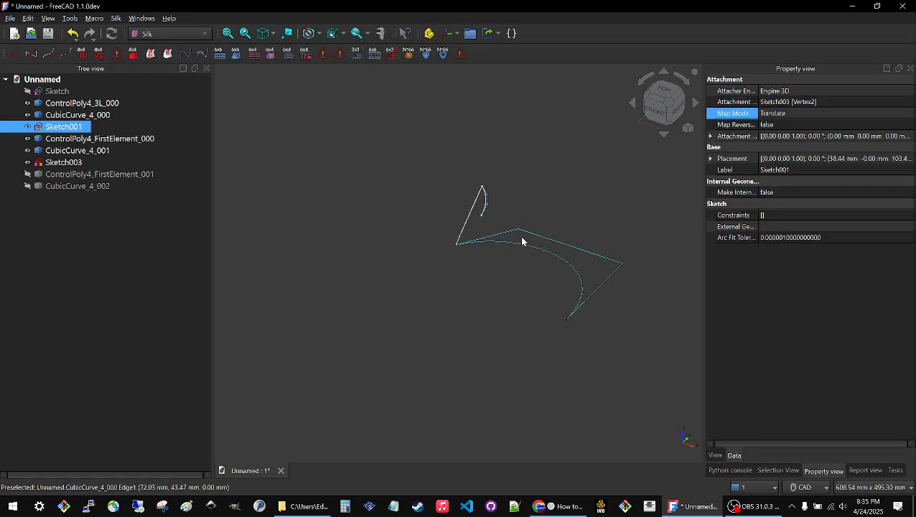
pyautogui.scroll(2, 503, 207)
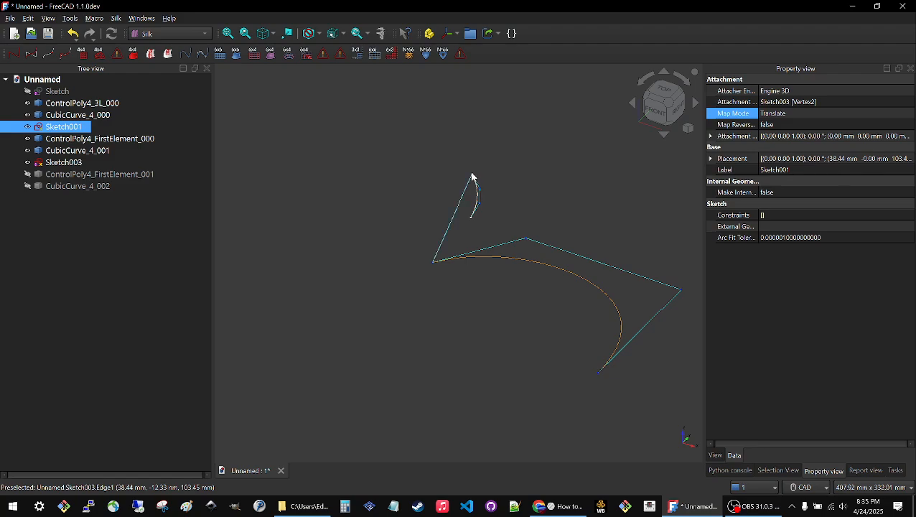
pyautogui.click(345, 154)
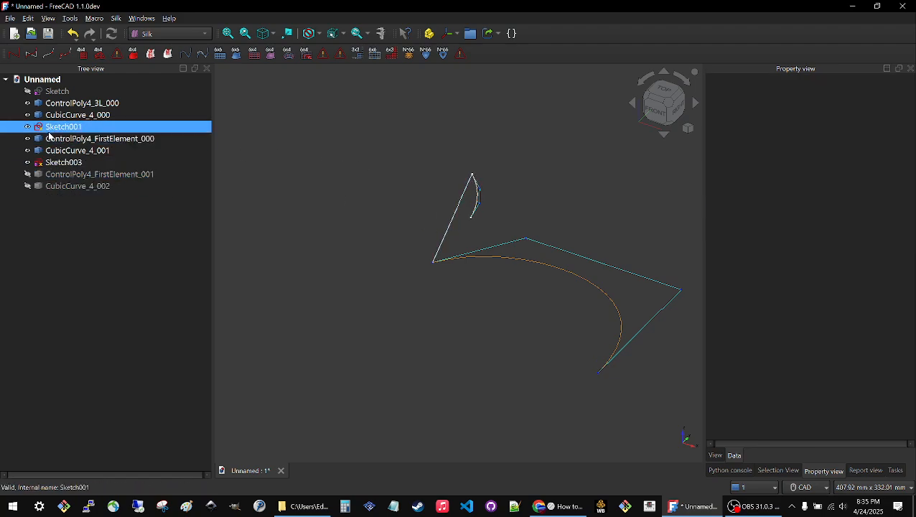
# Reopen Sketch001, stretch the arc's free end outward, and set its horizontal distance from the origin to 120 mm.
pyautogui.doubleClick(61, 127)
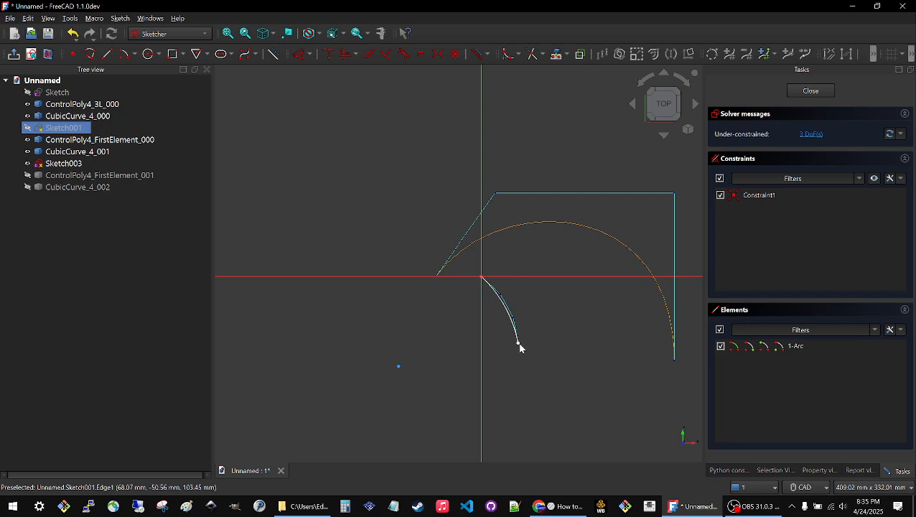
pyautogui.moveTo(519, 347); pyautogui.dragTo(626, 343)
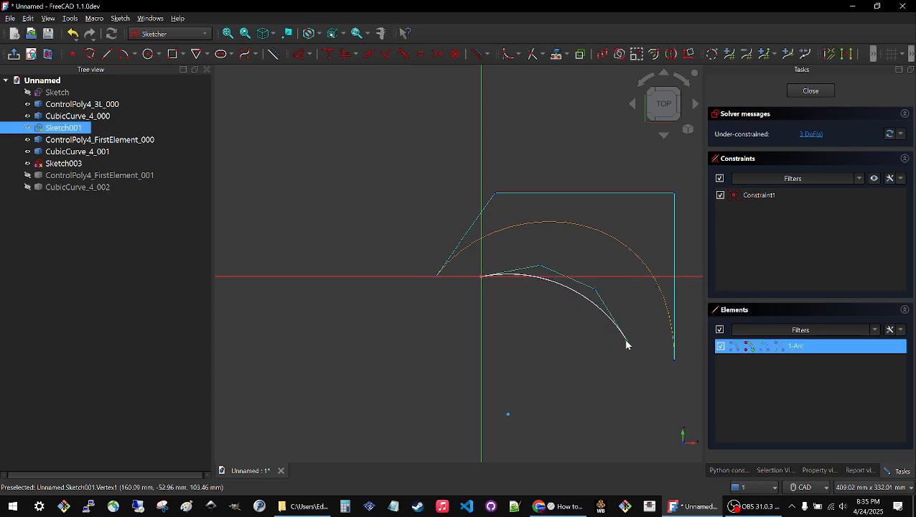
pyautogui.click(328, 53)
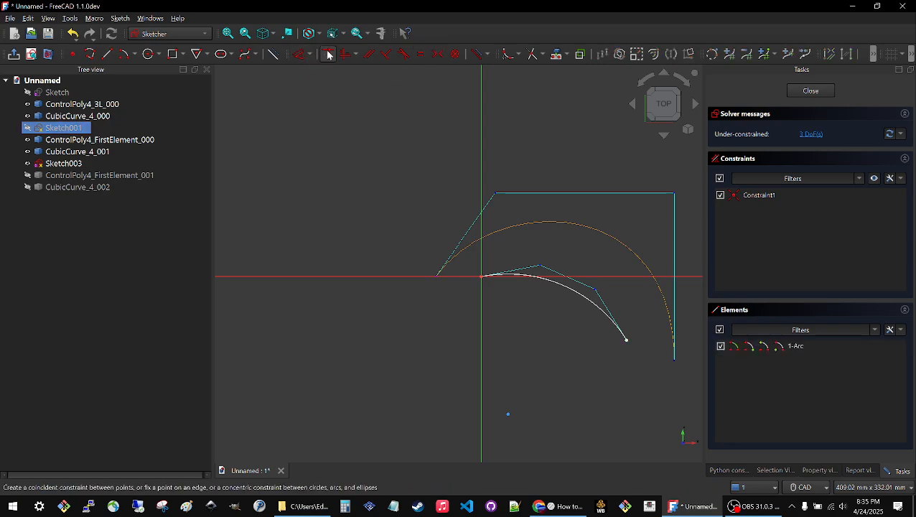
pyautogui.click(627, 341)
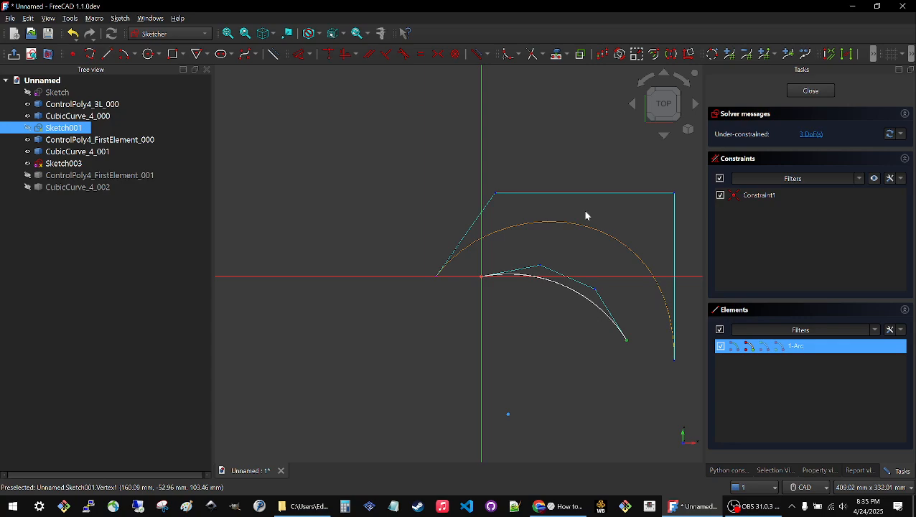
pyautogui.click(302, 55)
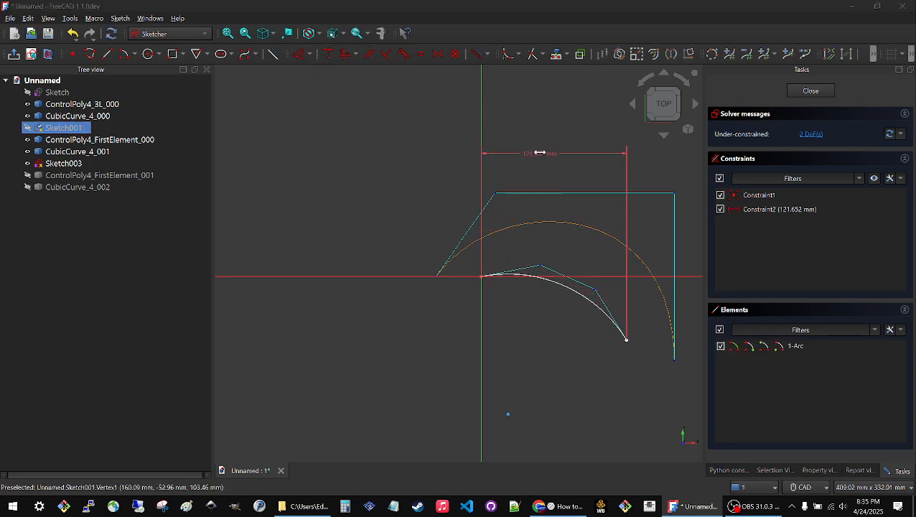
pyautogui.click(536, 153)
pyautogui.write('120')
pyautogui.press('Return')
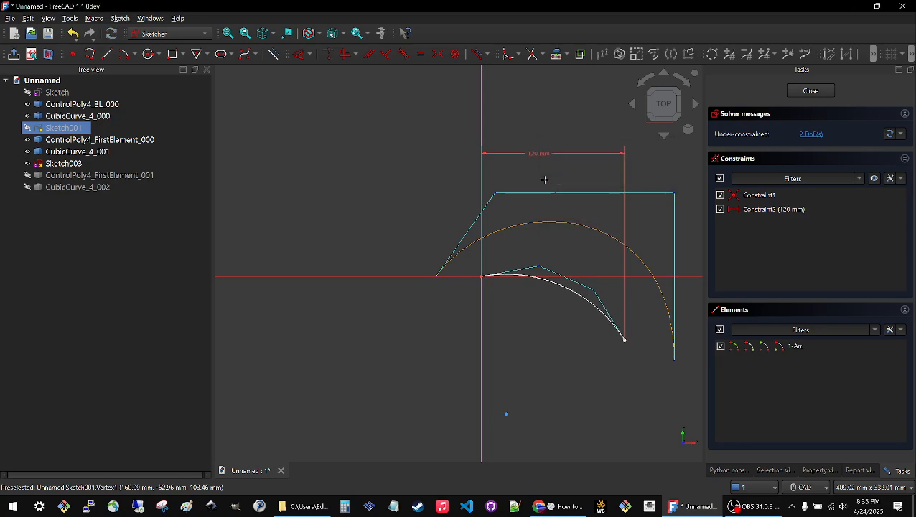
# Constrain the arc's free end to a vertical distance of 50 mm from the origin.
pyautogui.click(626, 345)
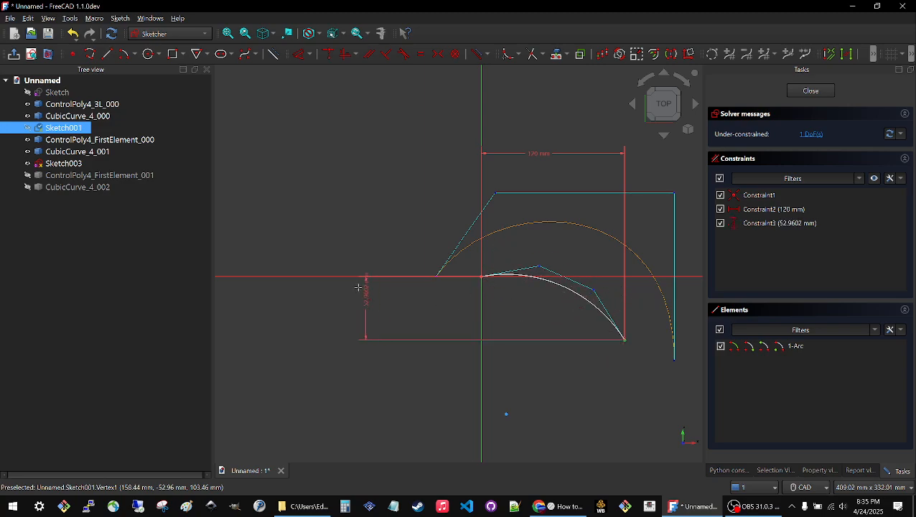
pyautogui.click(343, 305)
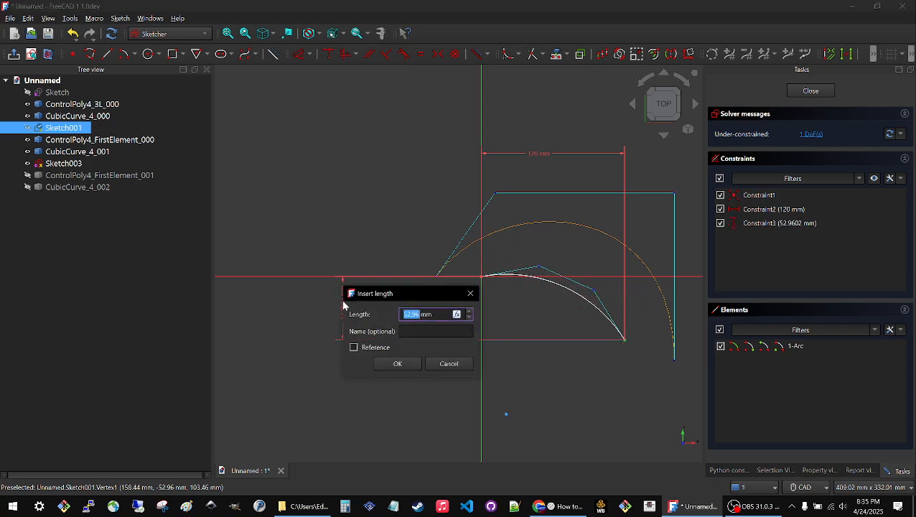
pyautogui.write('50')
pyautogui.press('Return')
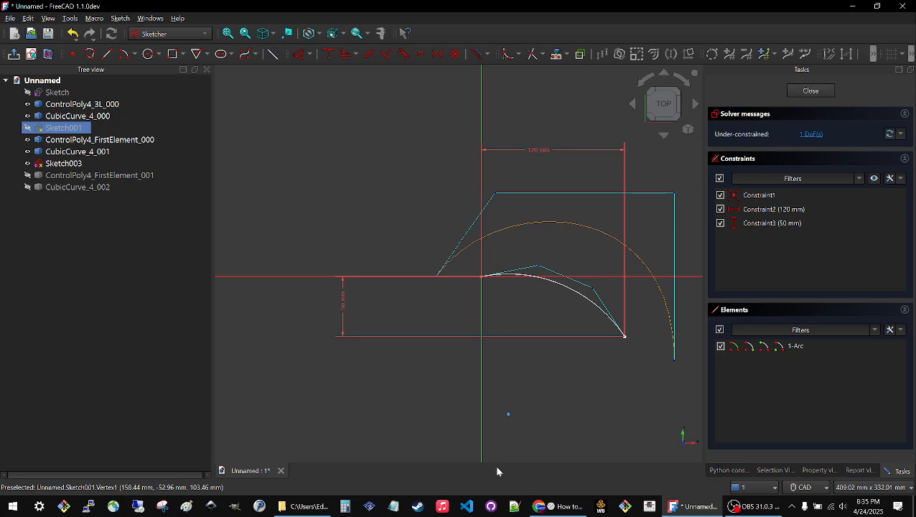
# Vary the curvature of Sketch001's arc by moving its centre point and curve while the endpoints stay constrained.
pyautogui.moveTo(510, 414); pyautogui.dragTo(496, 441)
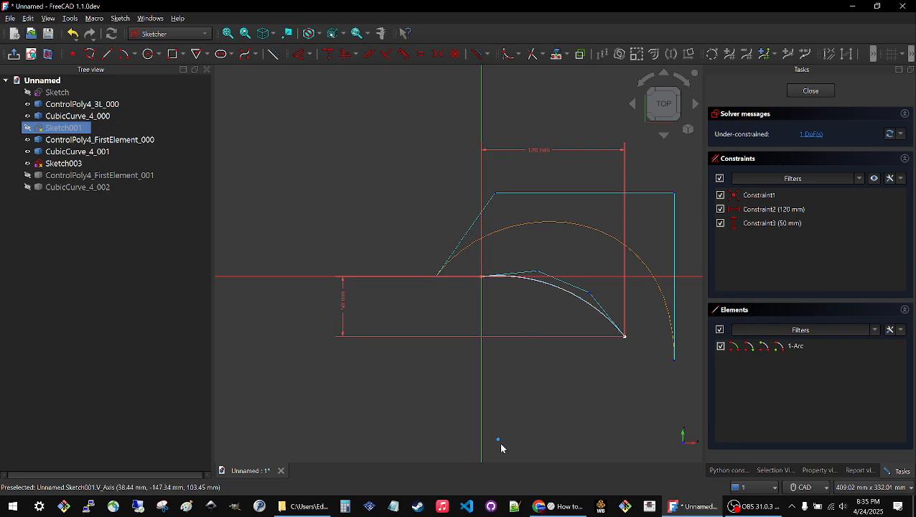
pyautogui.moveTo(552, 292)
pyautogui.mouseDown()
pyautogui.moveTo(523, 342)
pyautogui.moveTo(546, 302)
pyautogui.mouseUp()
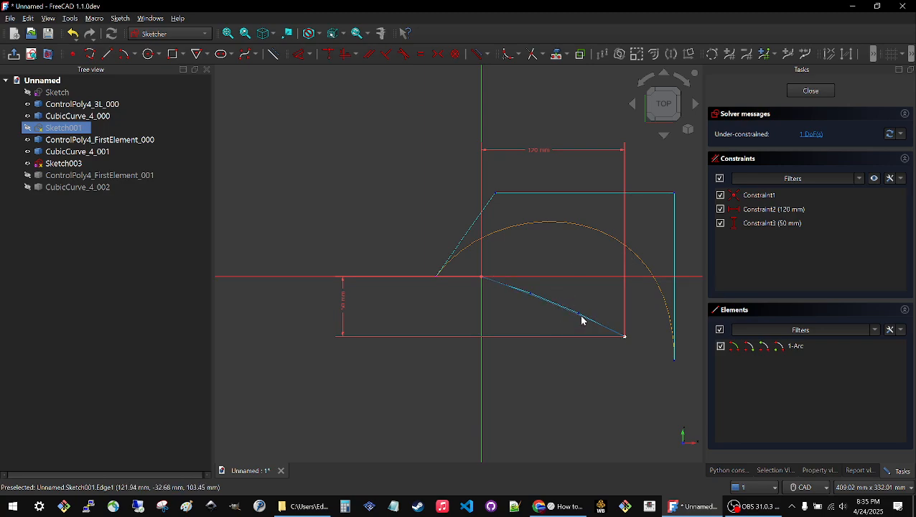
pyautogui.moveTo(585, 290); pyautogui.dragTo(580, 290)
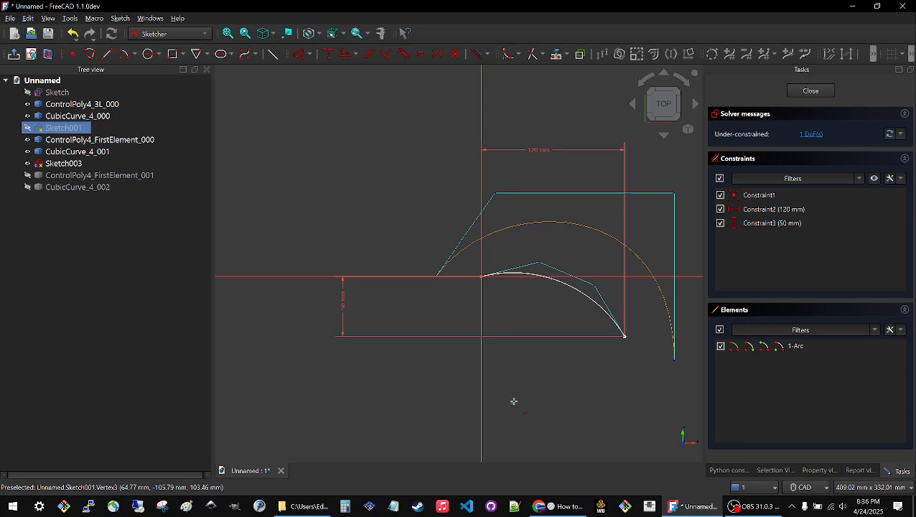
# Try to constrain the arc's centre to a vertical distance of -100 mm from the sketch origin.
pyautogui.click(513, 401)
pyautogui.click(448, 317)
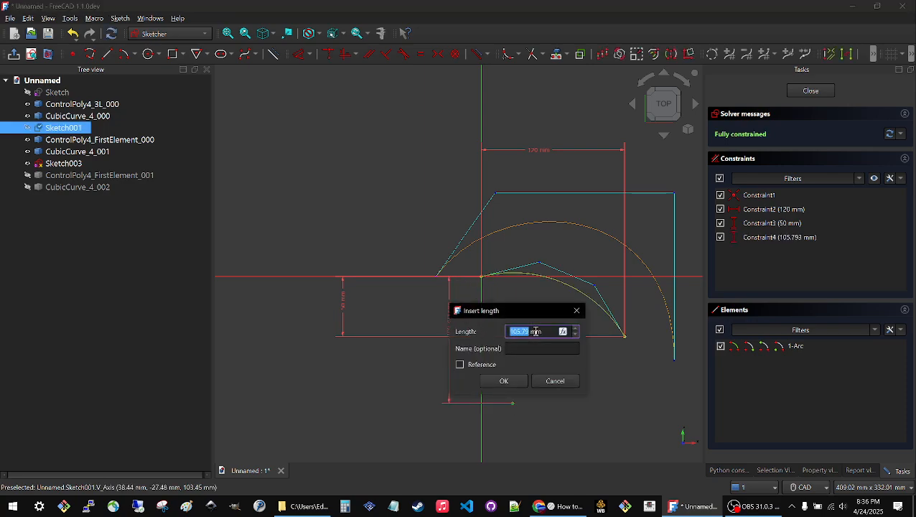
pyautogui.press('BackSpace')
pyautogui.click(503, 381)
# Delete the vertical distance constraint between the sketch origin and the arc's centre.
pyautogui.scroll(-3, 502, 316)
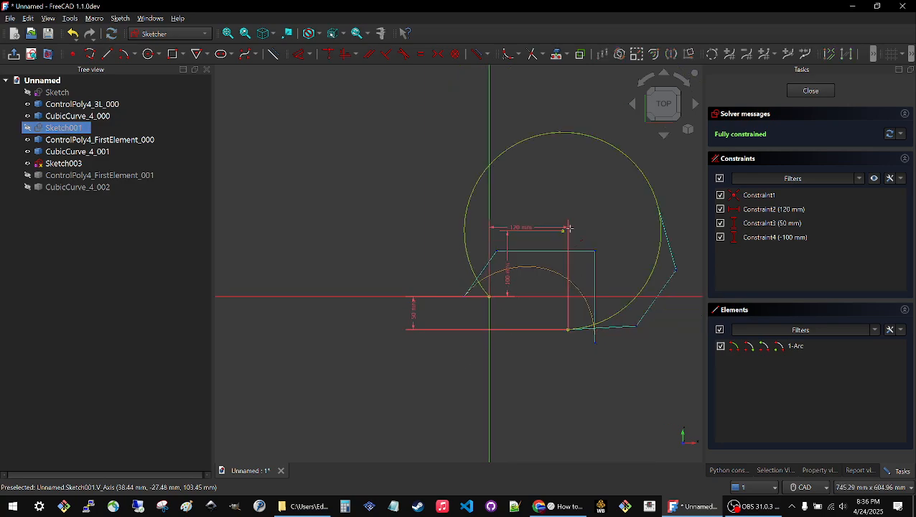
pyautogui.click(508, 283)
pyautogui.press('Delete')
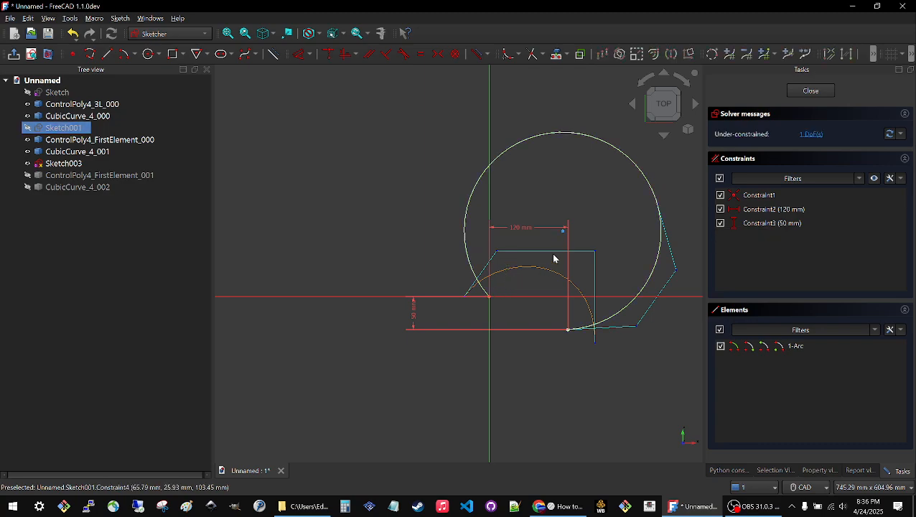
# Reshape the arc into a moderate bulge by moving its centre point back below the origin's horizontal axis, and close the sketch.
pyautogui.moveTo(600, 146); pyautogui.dragTo(550, 431)
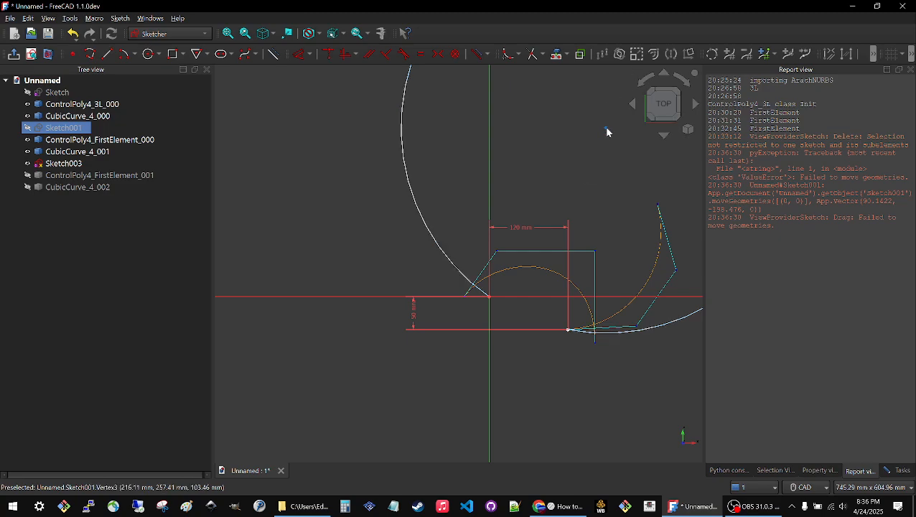
pyautogui.moveTo(603, 126)
pyautogui.mouseDown()
pyautogui.moveTo(546, 300)
pyautogui.moveTo(523, 336)
pyautogui.moveTo(538, 292)
pyautogui.moveTo(521, 328)
pyautogui.mouseUp()
pyautogui.scroll(2, 548, 307)
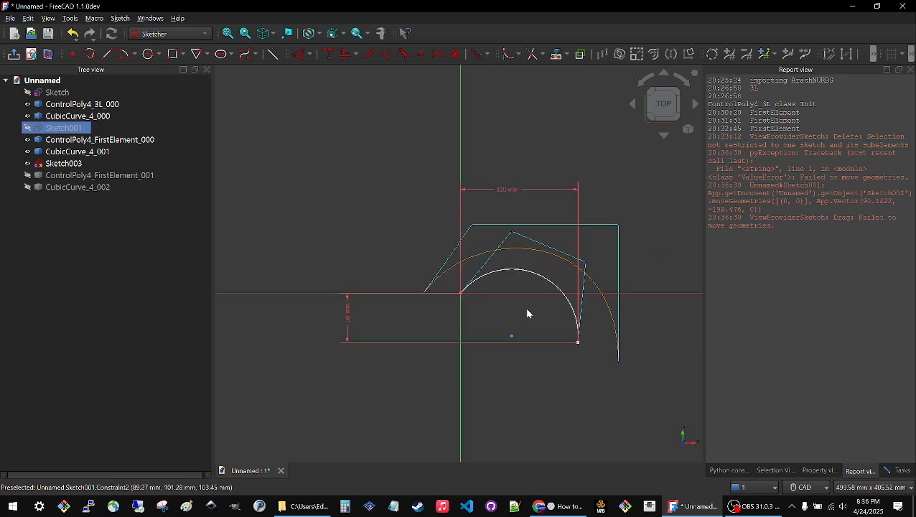
pyautogui.click(897, 471)
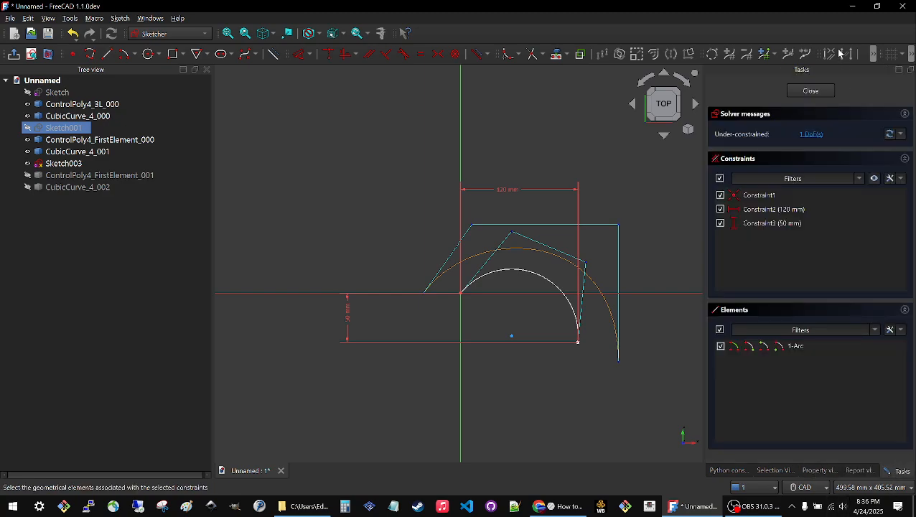
pyautogui.click(810, 90)
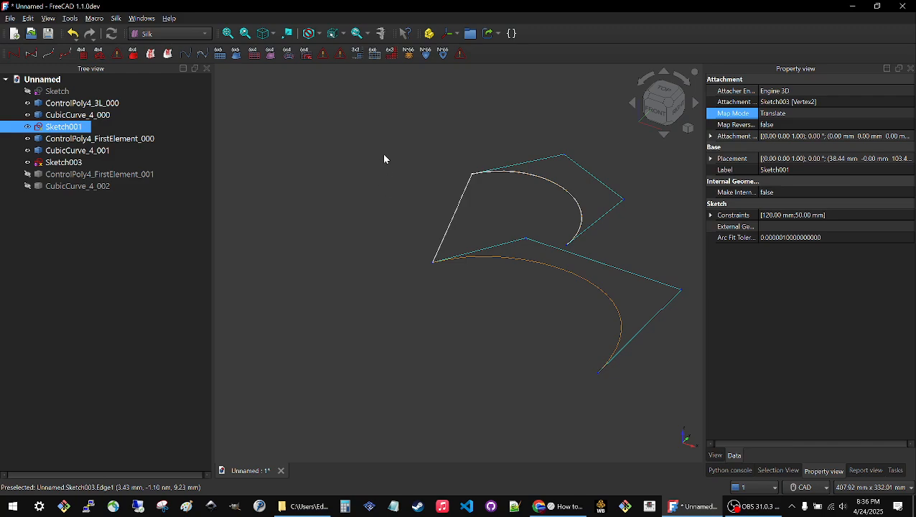
# Switch to the Sketcher workbench and create a new sketch on the XY-Plane with no offset.
pyautogui.scroll(-3, 480, 184)
pyautogui.moveTo(408, 235); pyautogui.dragTo(404, 239, button='middle')
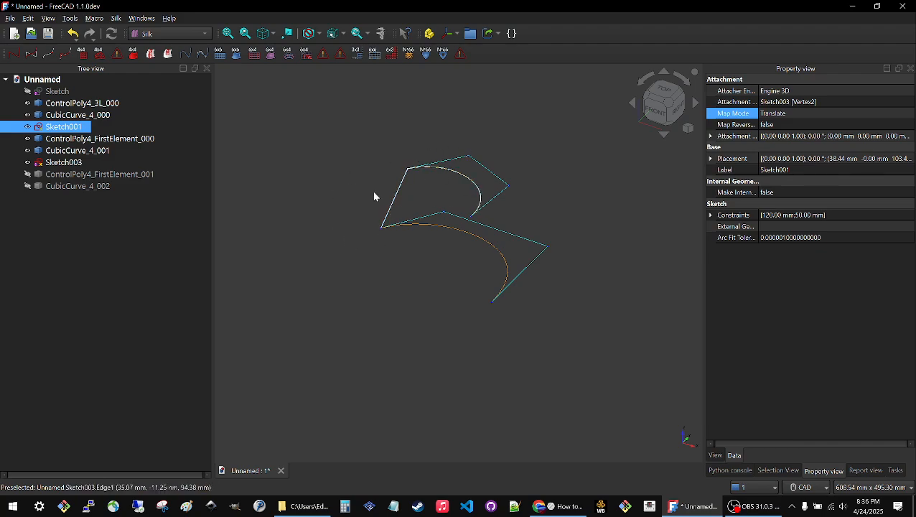
pyautogui.click(345, 172)
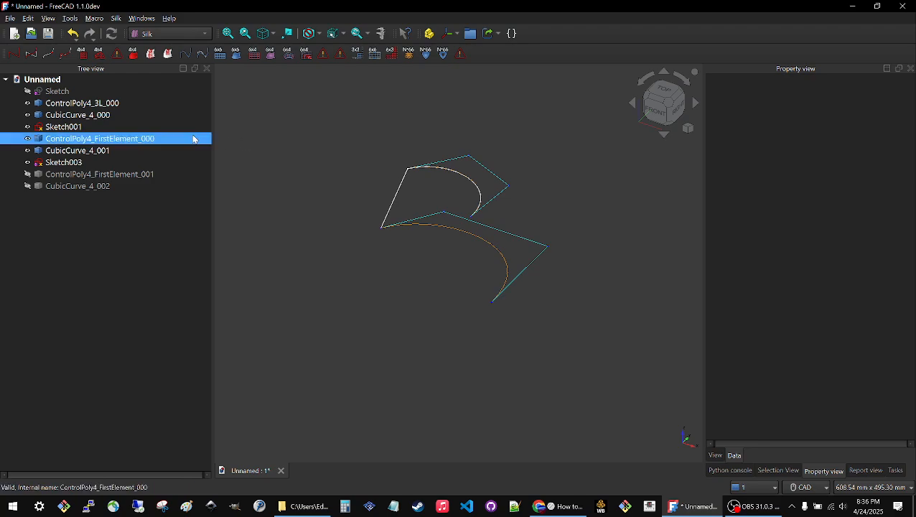
pyautogui.click(153, 33)
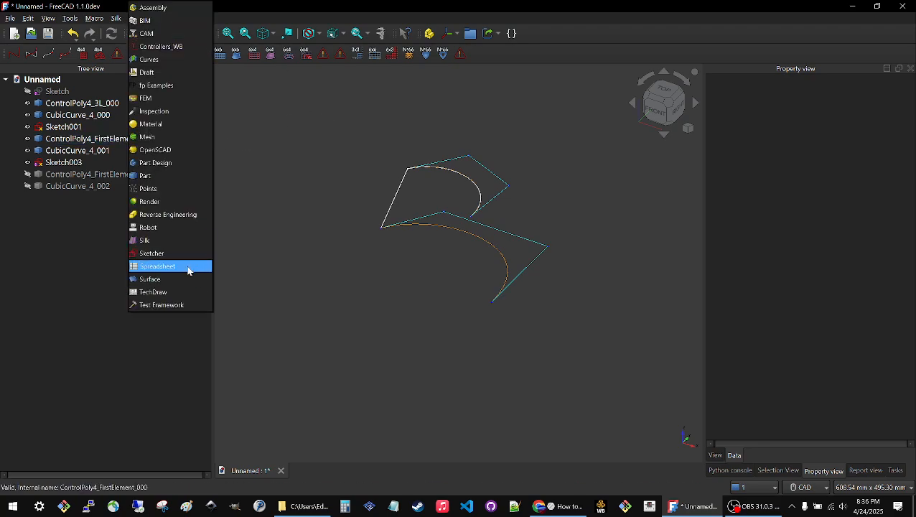
pyautogui.click(149, 254)
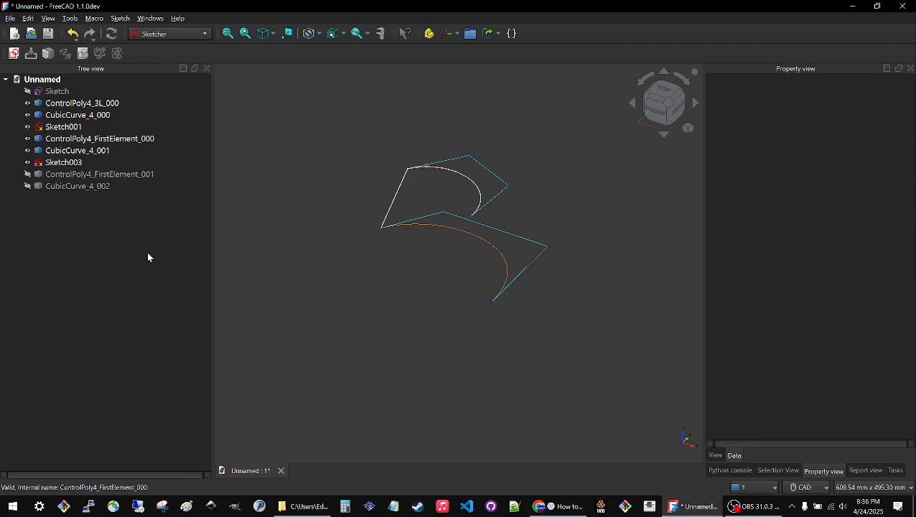
pyautogui.click(13, 56)
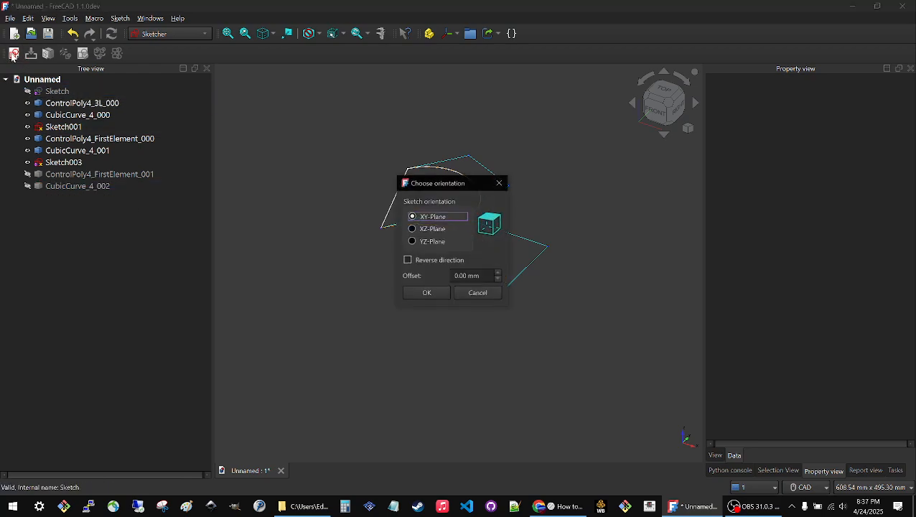
pyautogui.click(413, 293)
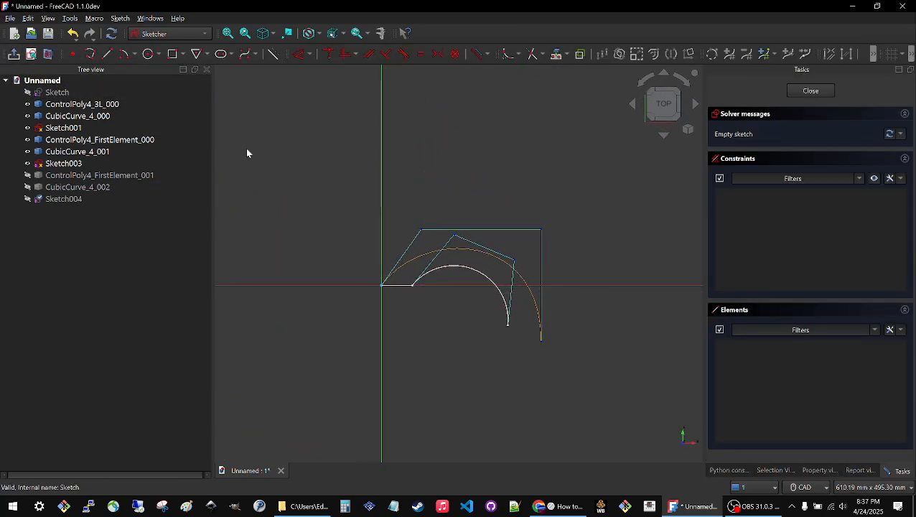
# Draw a circle centred on the origin in the new sketch.
pyautogui.click(149, 53)
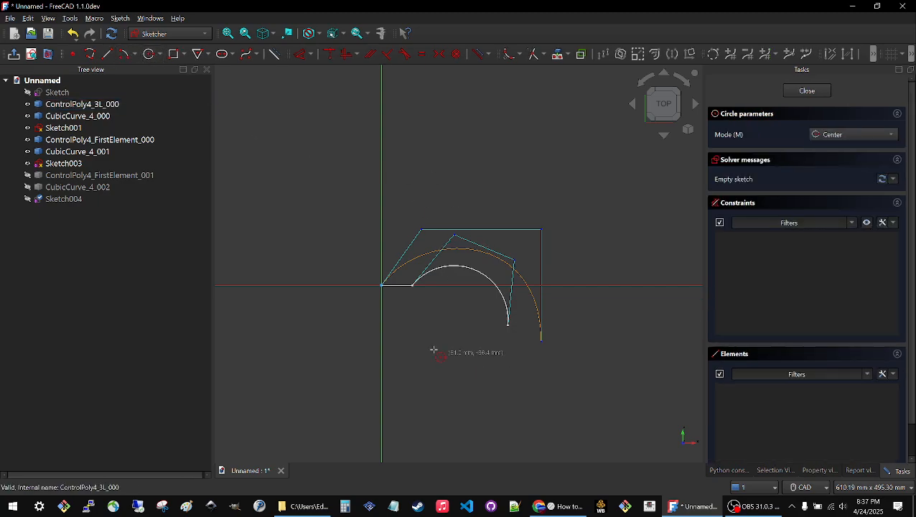
pyautogui.click(381, 285)
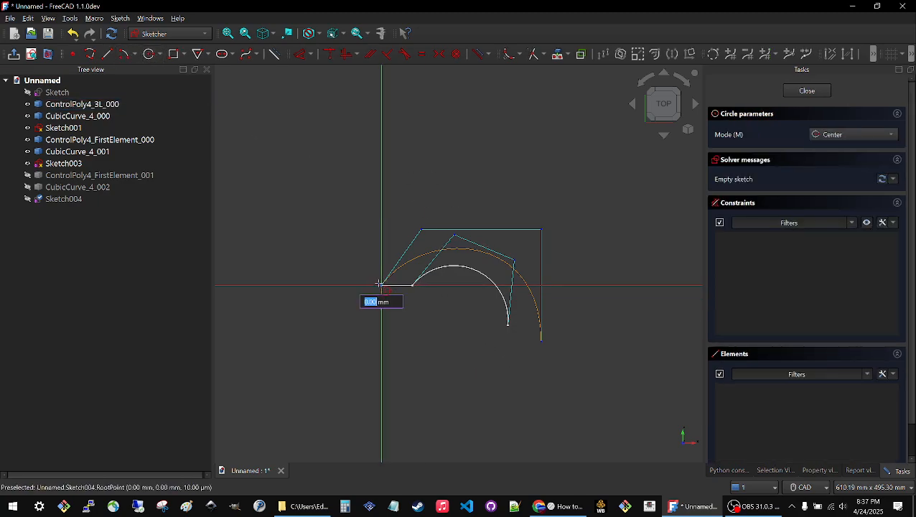
pyautogui.click(341, 254)
pyautogui.rightClick(305, 171)
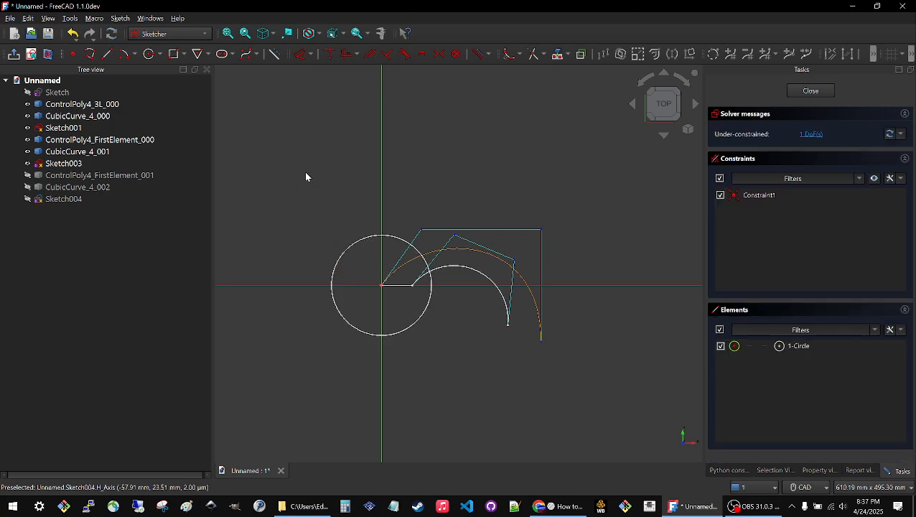
# Draw a line from the origin diagonally up past the circle, into the negative X side.
pyautogui.click(107, 54)
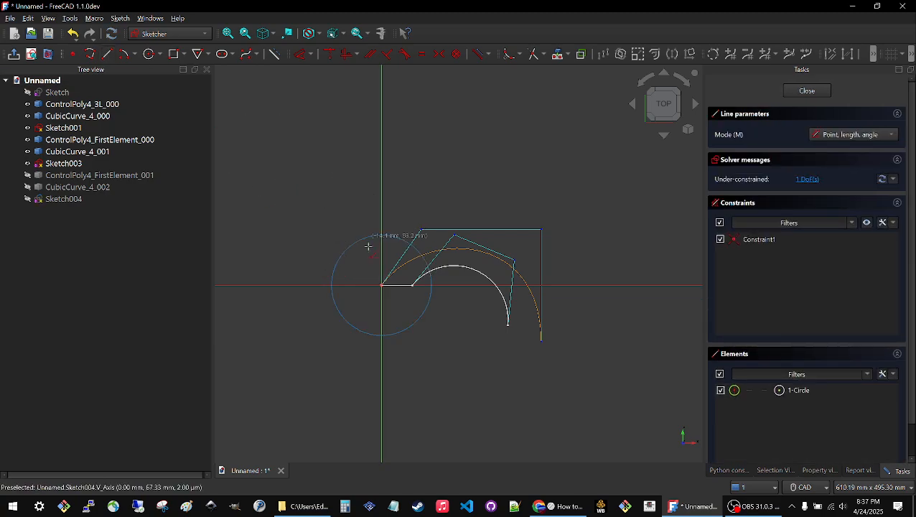
pyautogui.click(382, 285)
pyautogui.click(342, 206)
pyautogui.rightClick(292, 151)
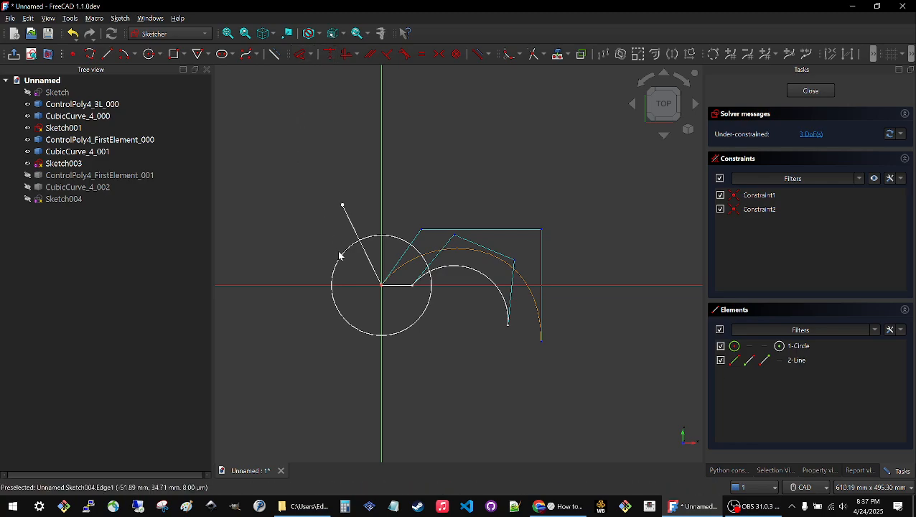
# Shrink the circle to a small marker, shorten the slanted line from its free end, and close the sketch.
pyautogui.moveTo(339, 254); pyautogui.dragTo(370, 278)
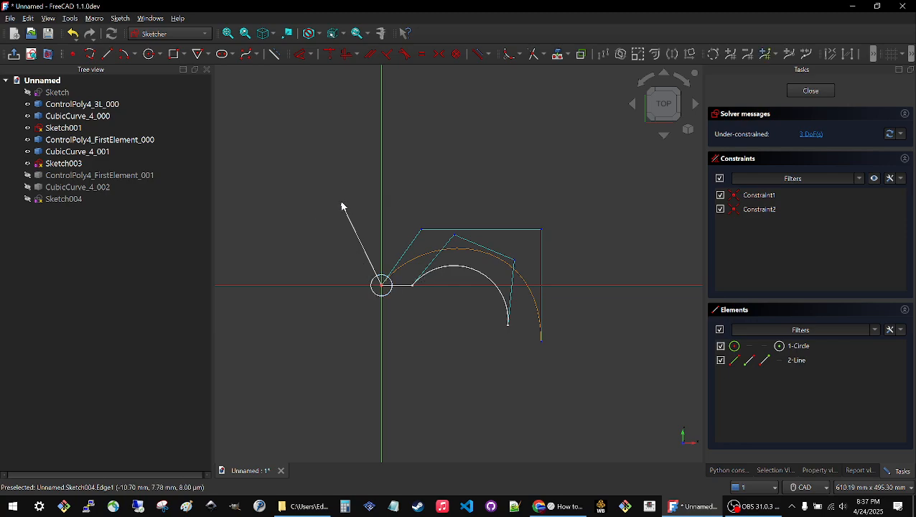
pyautogui.moveTo(342, 206); pyautogui.dragTo(366, 239)
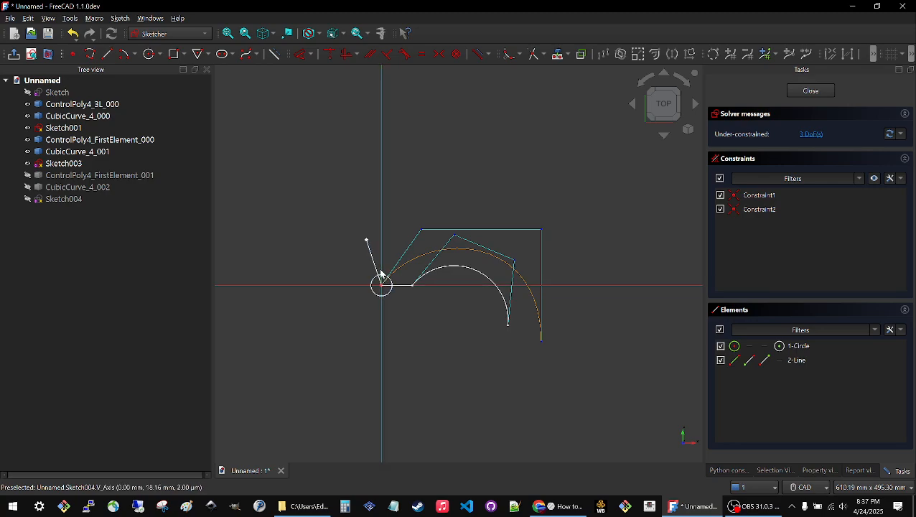
pyautogui.click(811, 90)
pyautogui.click(365, 312)
# Copy Sketch004 and paste three duplicates of it into the document.
pyautogui.click(64, 202)
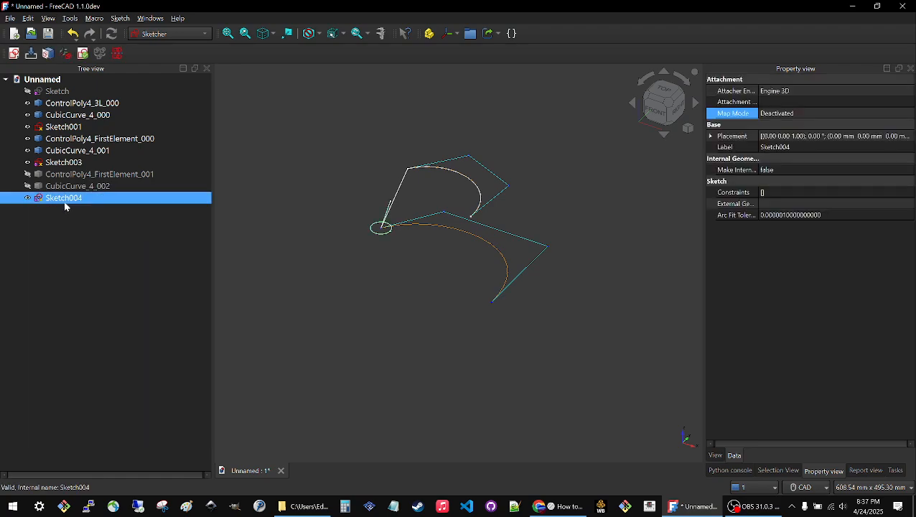
pyautogui.hotkey('ctrl', 'c')
pyautogui.hotkey('ctrl', 'v')
pyautogui.hotkey('ctrl', 'v')
pyautogui.hotkey('ctrl', 'v')
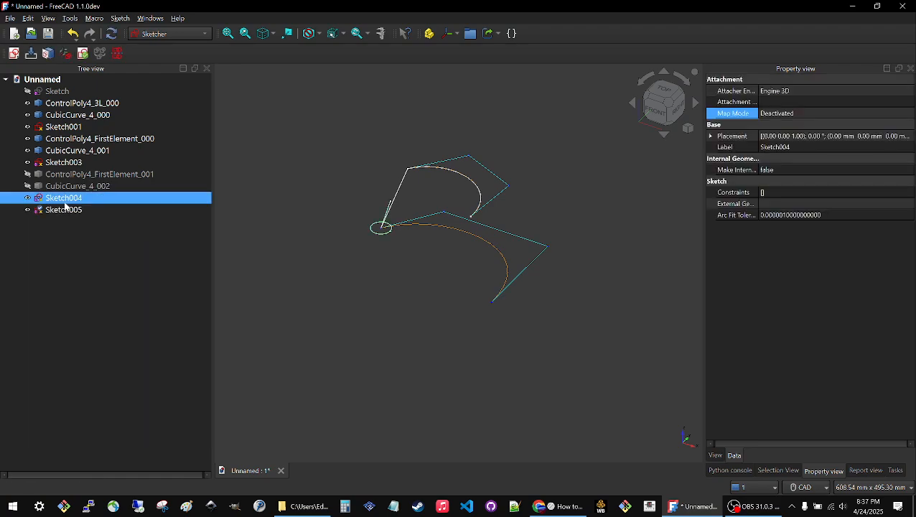
pyautogui.click(78, 277)
# Hide the original Sketch004 and clear the selection.
pyautogui.click(53, 203)
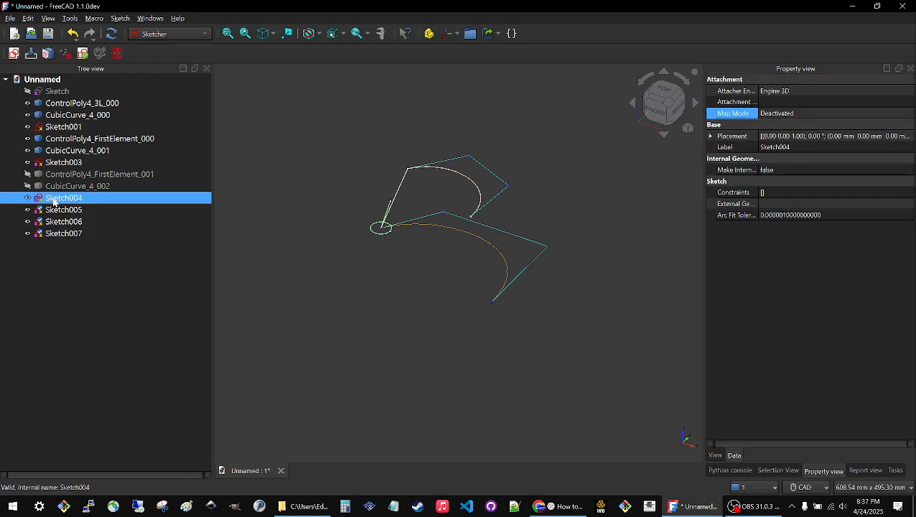
pyautogui.click(63, 279)
pyautogui.click(50, 198)
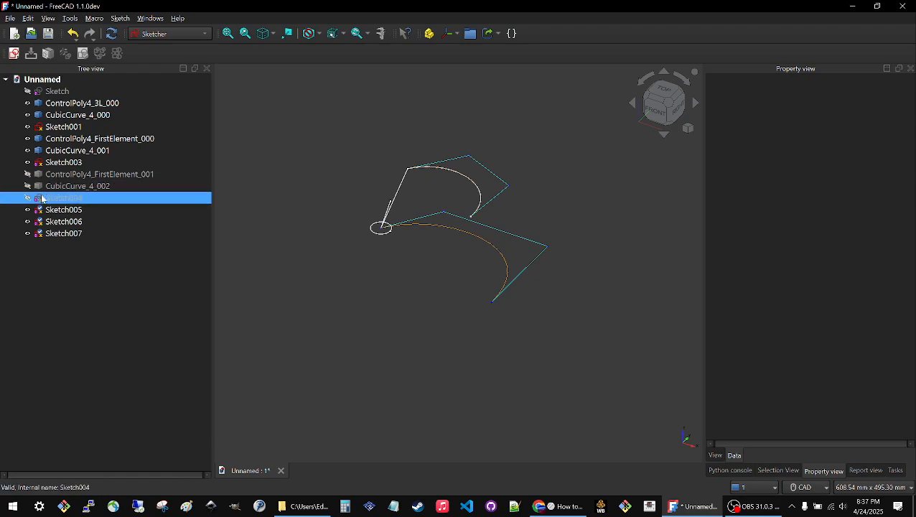
pyautogui.click(241, 295)
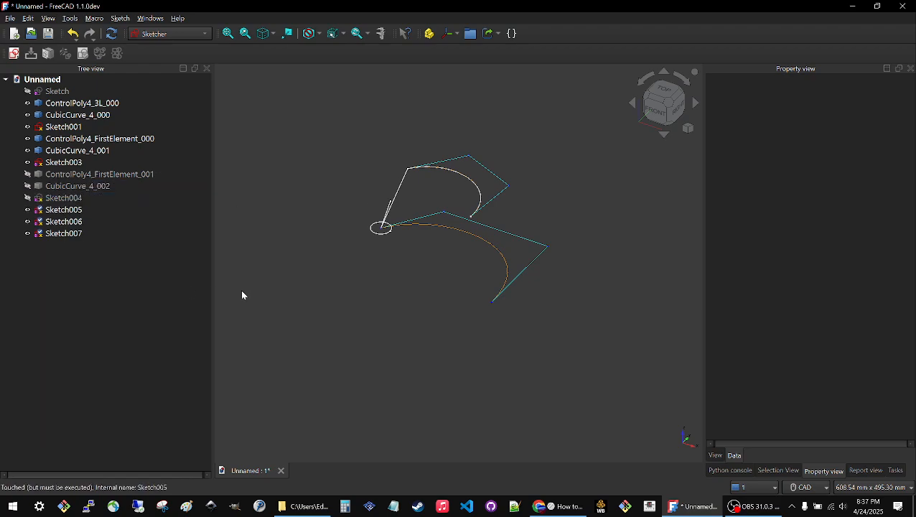
pyautogui.click(63, 211)
pyautogui.click(859, 115)
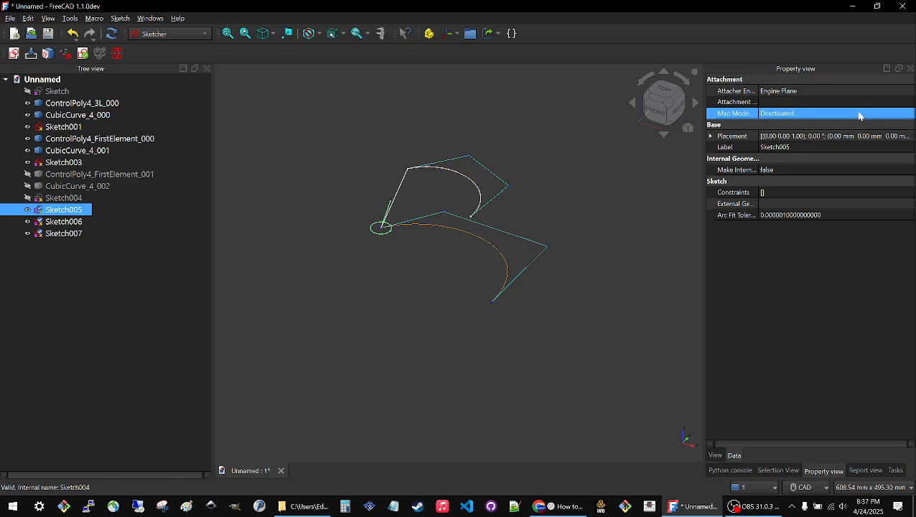
pyautogui.click(909, 115)
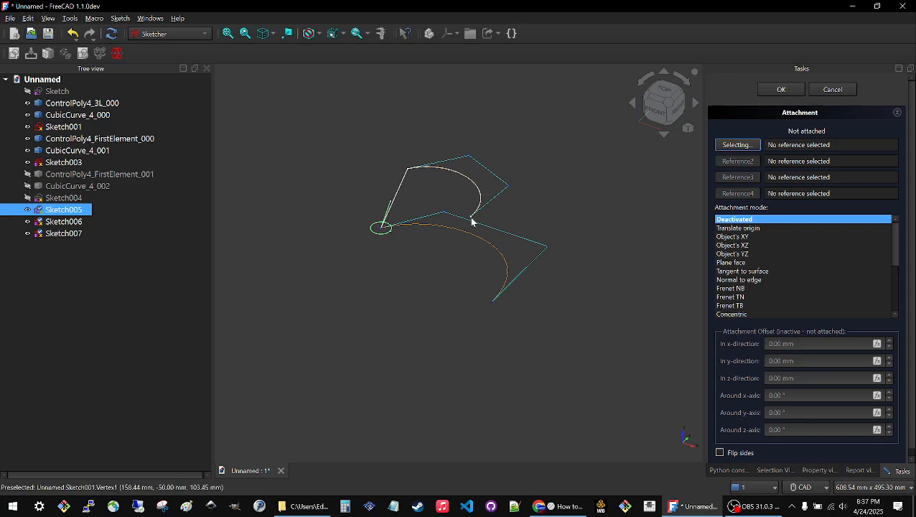
pyautogui.click(830, 92)
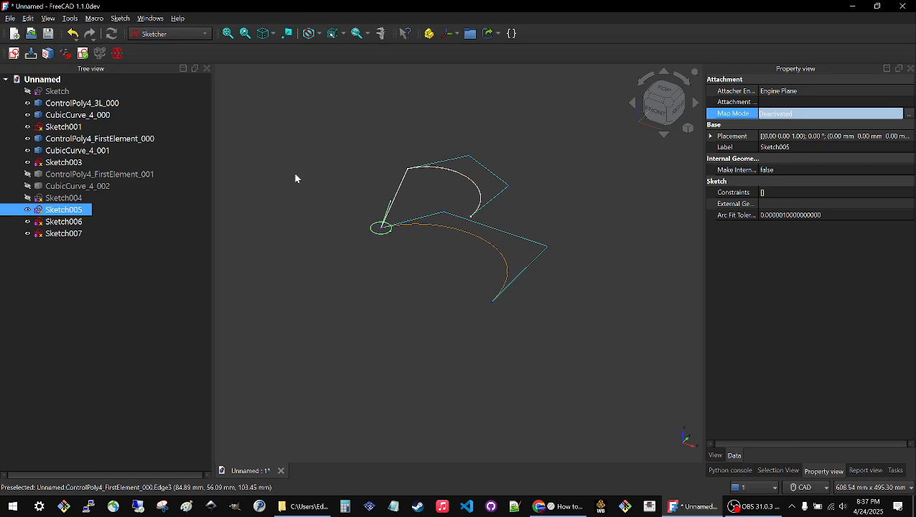
# Hide ControlPoly4_FirstElement_000, CubicCurve_4_001, ControlPoly4_3L_000 and CubicCurve_4_000 so only the sketches stay shown.
pyautogui.click(300, 144)
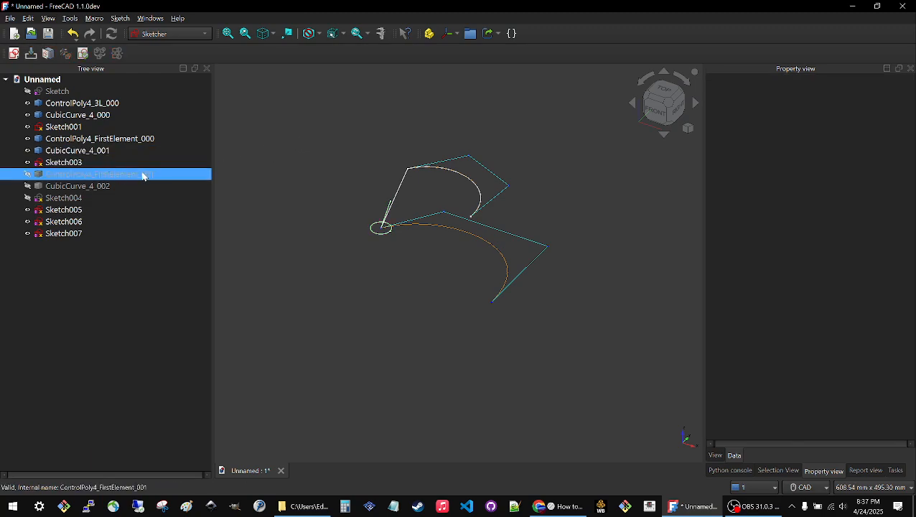
pyautogui.click(80, 139)
pyautogui.click(78, 148)
pyautogui.press('space')
pyautogui.click(74, 105)
pyautogui.press('space')
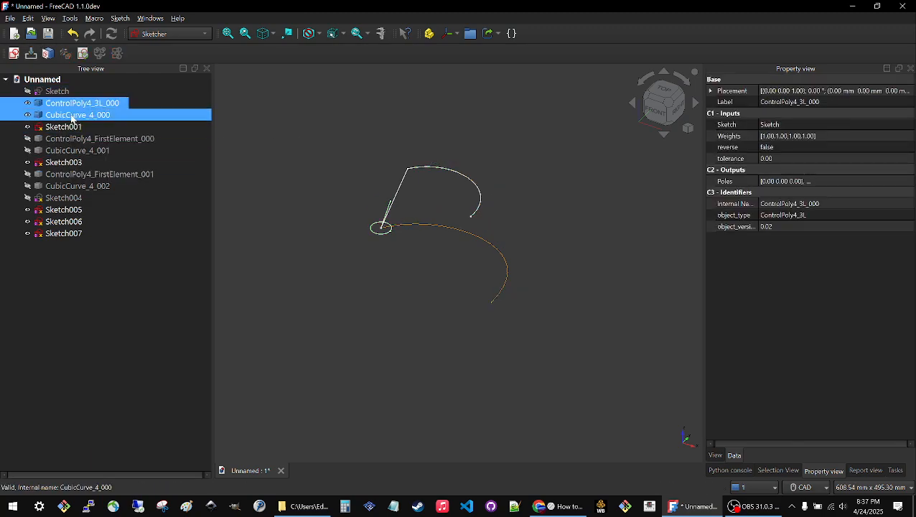
pyautogui.click(71, 116)
pyautogui.press('space')
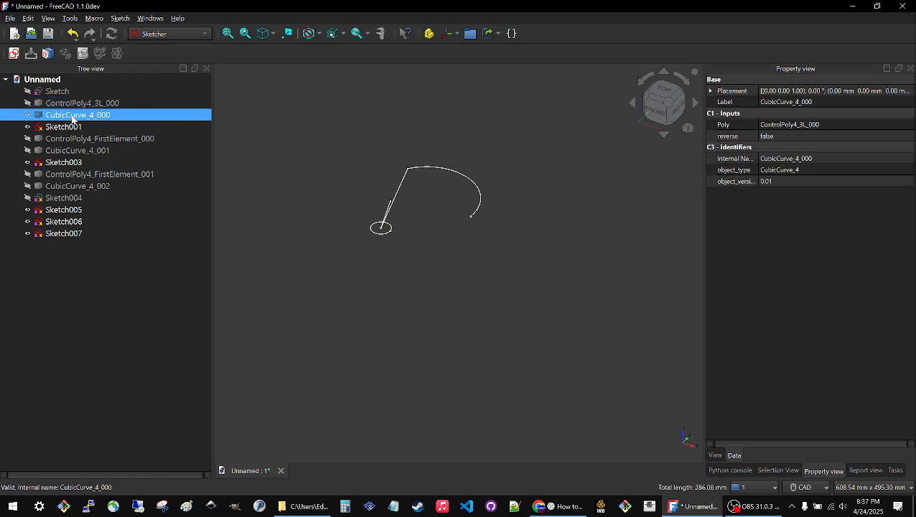
# Show the base Sketch with its three-segment line in the 3D view and clear the selection.
pyautogui.click(61, 91)
pyautogui.press('space')
pyautogui.click(308, 186)
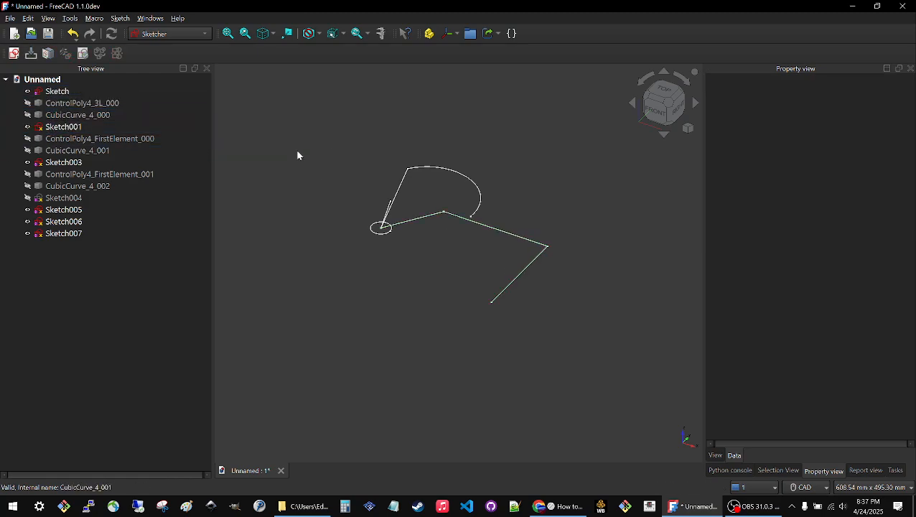
# Open the attachment settings of Sketch005 and set the arc's free end vertex in Sketch001 as the first reference.
pyautogui.click(66, 210)
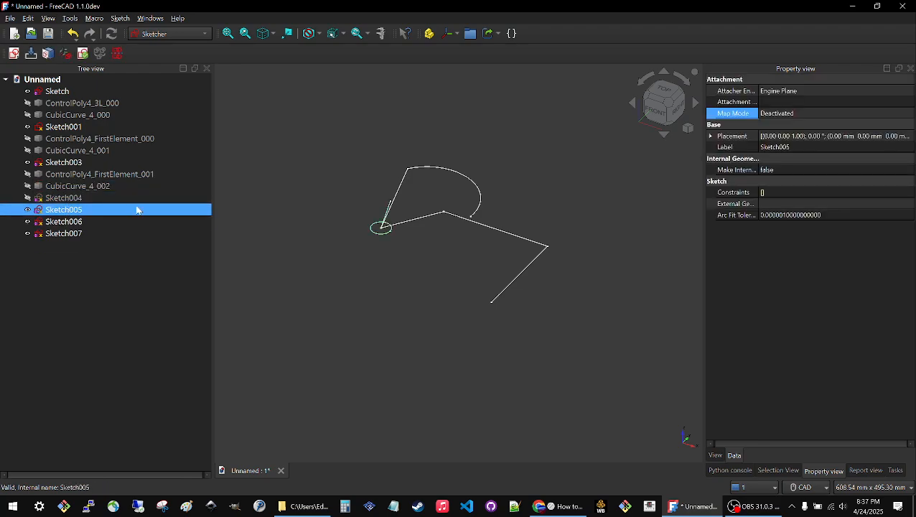
pyautogui.click(786, 115)
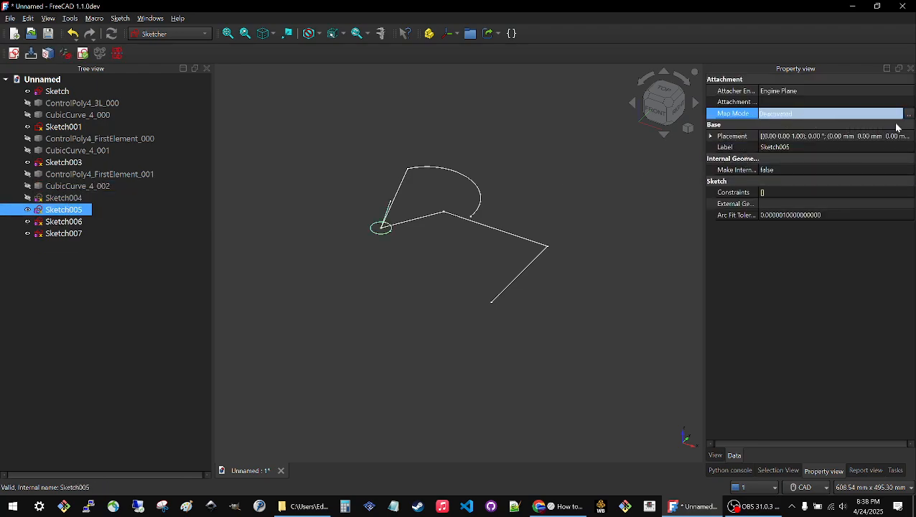
pyautogui.click(906, 116)
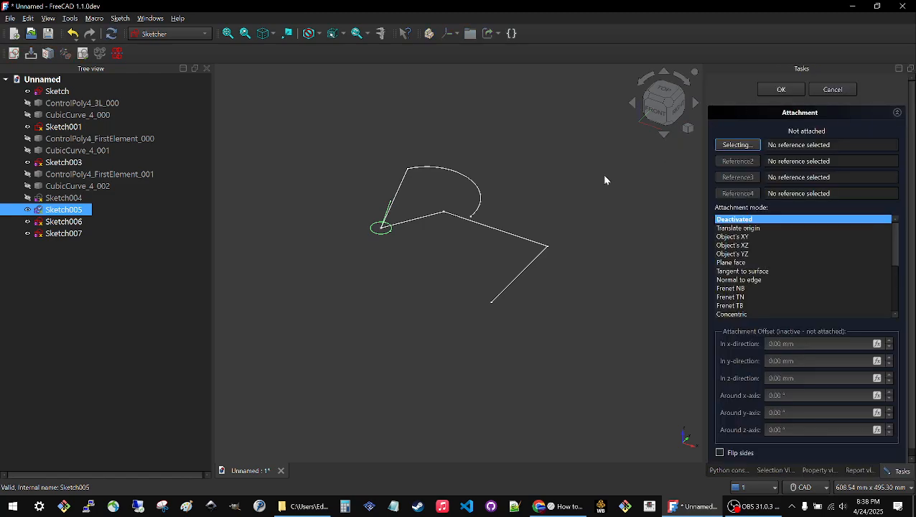
pyautogui.click(472, 217)
pyautogui.moveTo(449, 235)
pyautogui.mouseDown(button='middle')
pyautogui.moveTo(480, 249)
pyautogui.moveTo(442, 221)
pyautogui.mouseUp(button='middle')
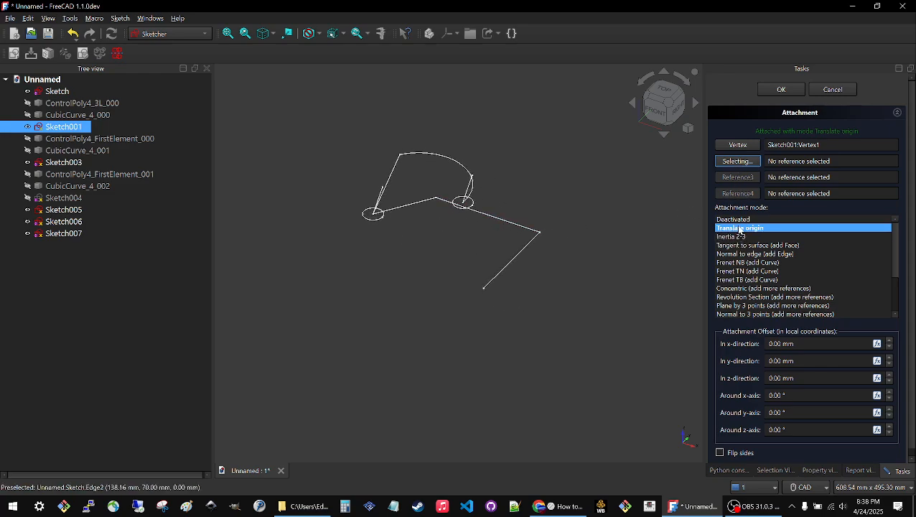
# Switch the mouse navigation style from CAD to SolidWorks.
pyautogui.scroll(4, 486, 209)
pyautogui.scroll(-3, 446, 176)
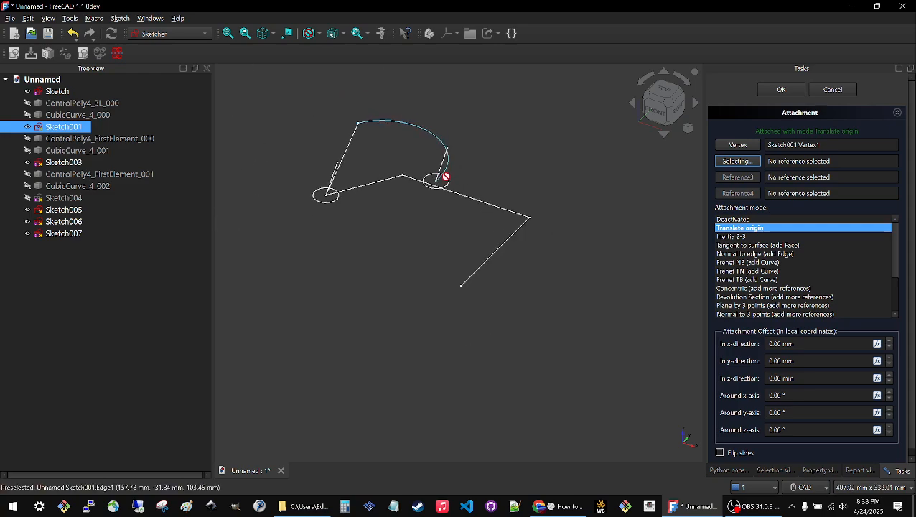
pyautogui.moveTo(440, 244)
pyautogui.mouseDown(button='middle')
pyautogui.moveTo(449, 208)
pyautogui.moveTo(446, 244)
pyautogui.mouseUp(button='middle')
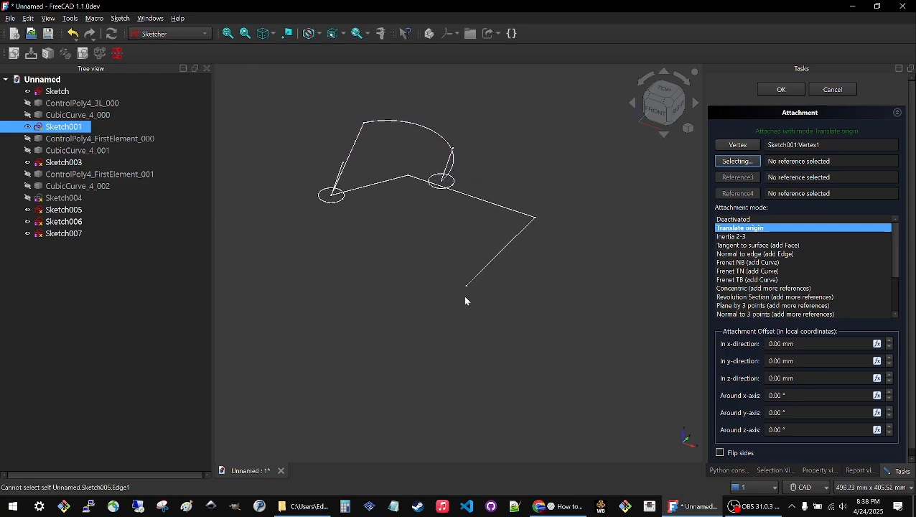
pyautogui.rightClick(528, 314)
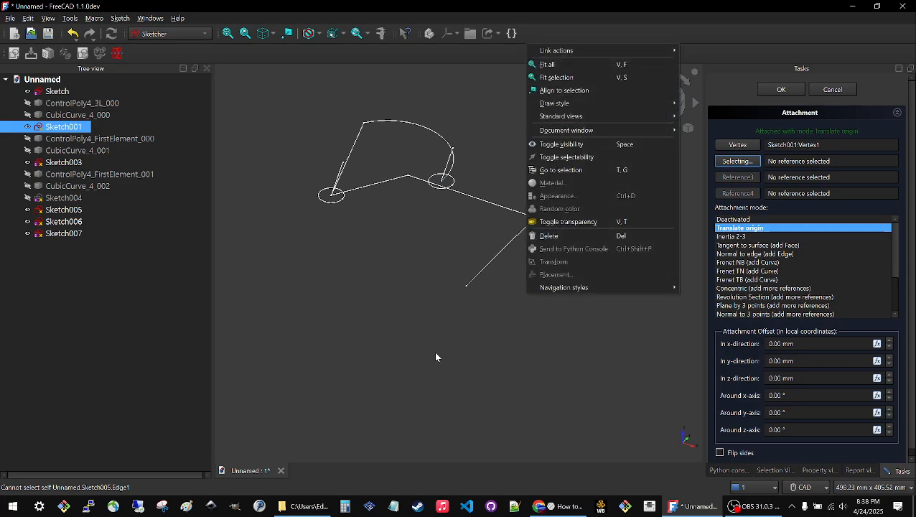
pyautogui.click(419, 301)
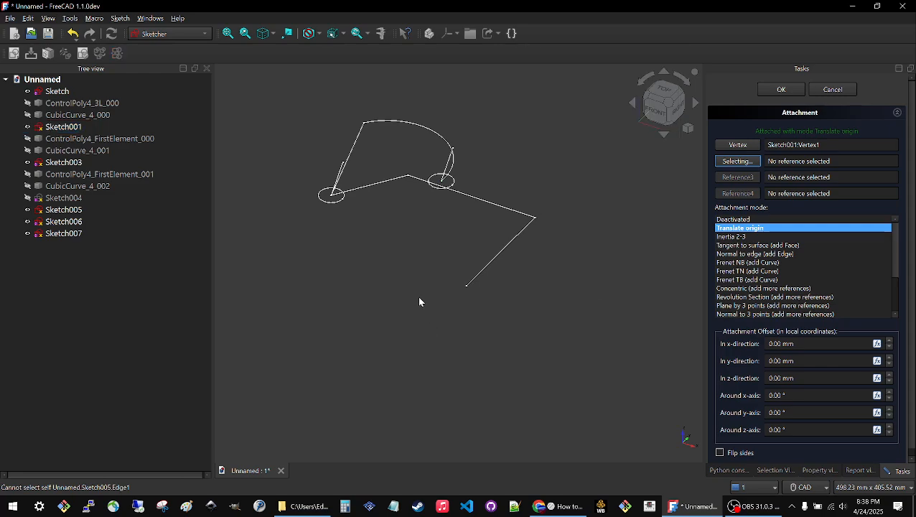
pyautogui.click(822, 487)
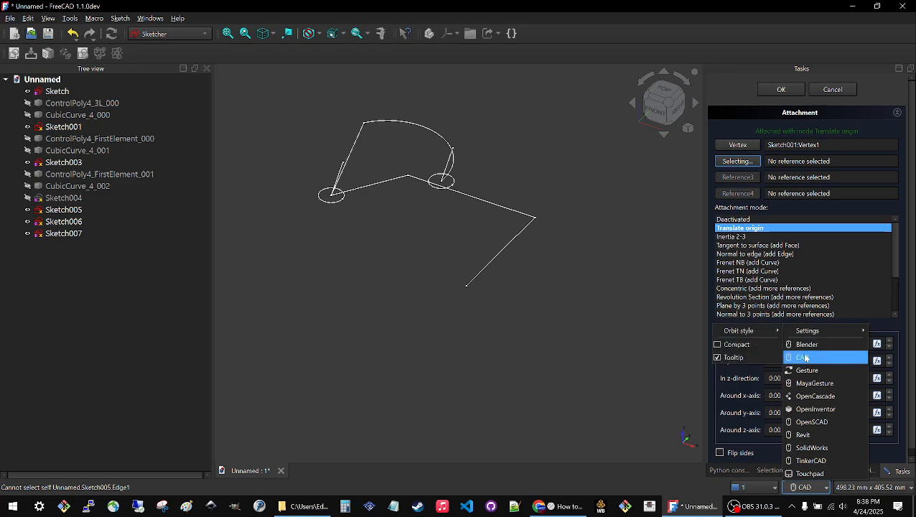
pyautogui.click(811, 448)
pyautogui.moveTo(431, 332)
pyautogui.mouseDown(button='middle')
pyautogui.moveTo(439, 324)
pyautogui.moveTo(425, 306)
pyautogui.moveTo(477, 310)
pyautogui.moveTo(434, 272)
pyautogui.moveTo(425, 313)
pyautogui.moveTo(439, 174)
pyautogui.mouseUp(button='middle')
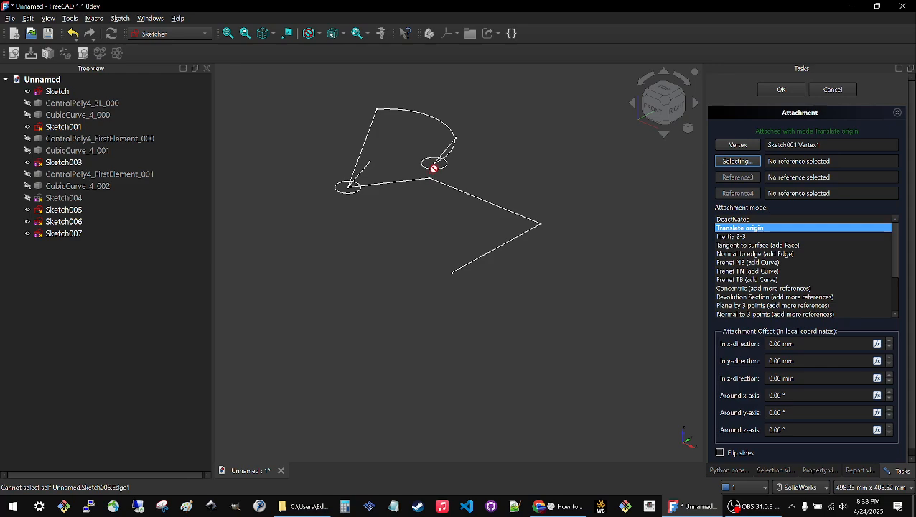
pyautogui.moveTo(414, 230); pyautogui.dragTo(374, 186, button='middle')
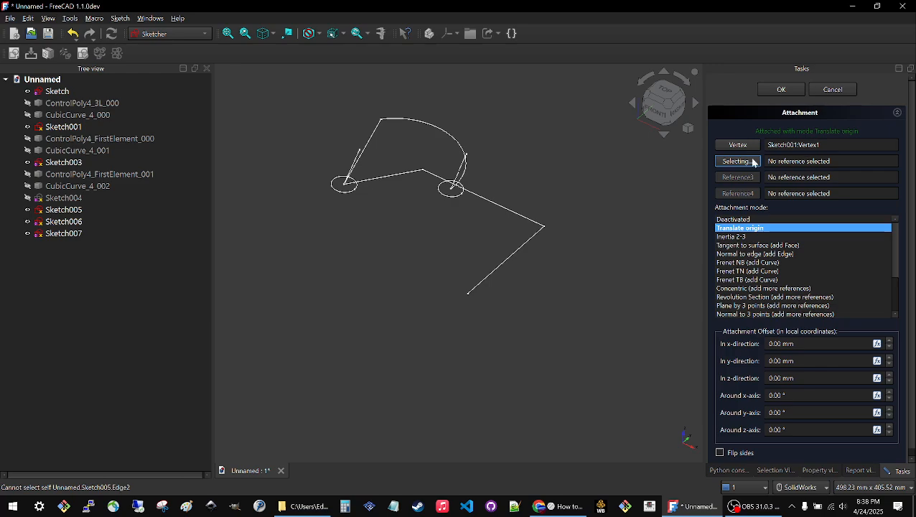
# Add the Sketch001 arc as Sketch005's second reference, set the attachment mode to Normal to edge, and accept the attachment.
pyautogui.click(463, 180)
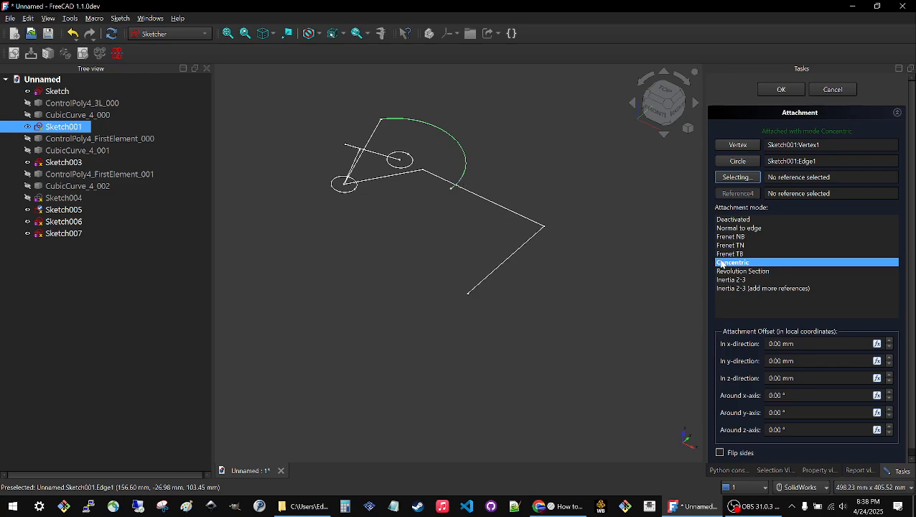
pyautogui.click(731, 230)
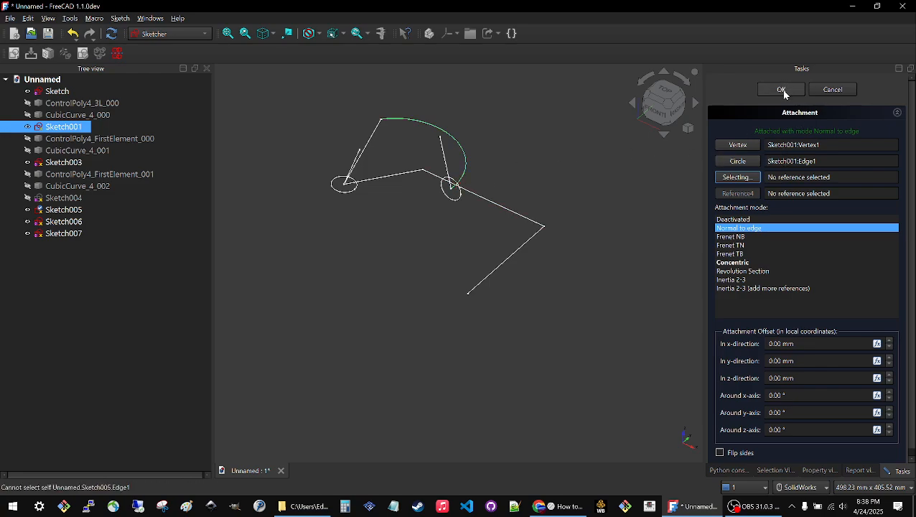
pyautogui.click(781, 89)
pyautogui.click(406, 294)
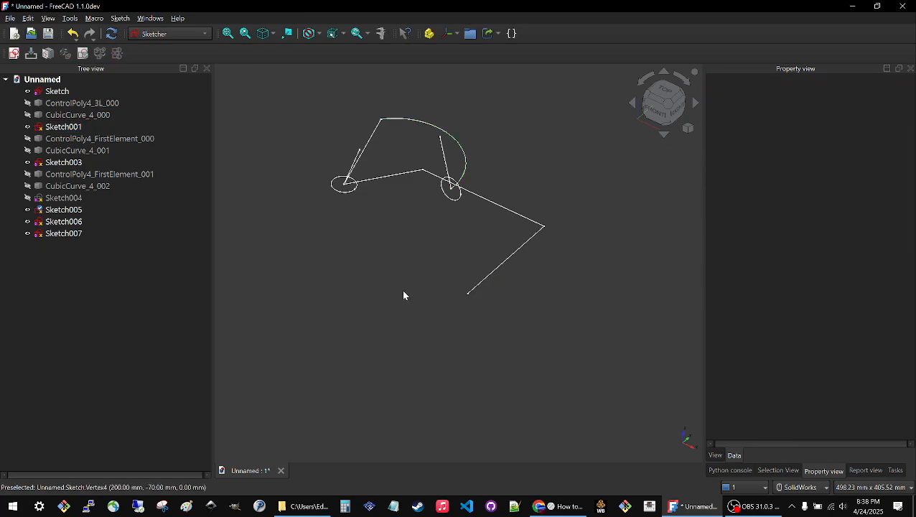
# Edit Sketch005 to swing the line's free end around to below the circle on its opposite side, and close the sketch.
pyautogui.doubleClick(60, 210)
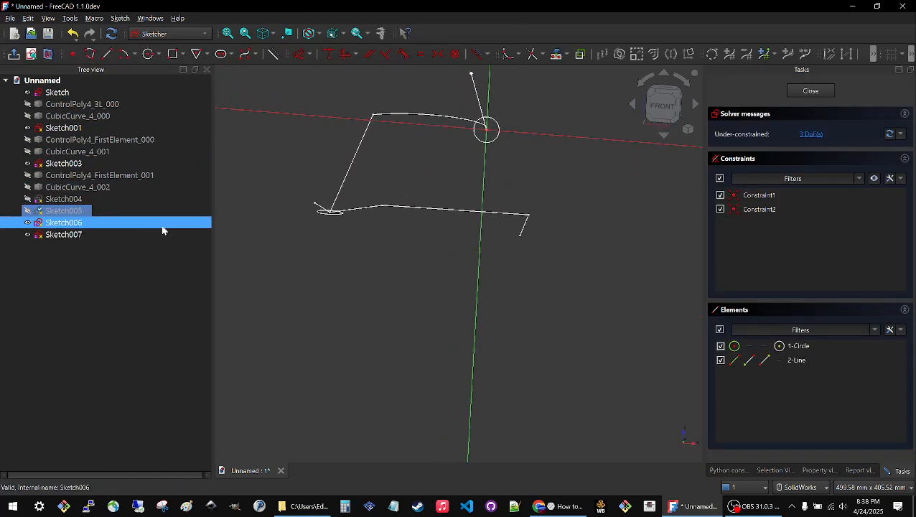
pyautogui.scroll(-2, 420, 303)
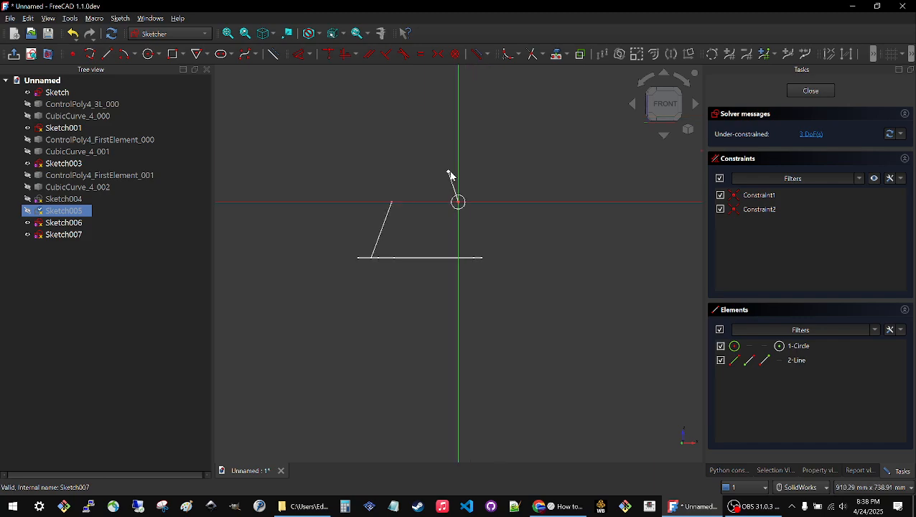
pyautogui.click(458, 202)
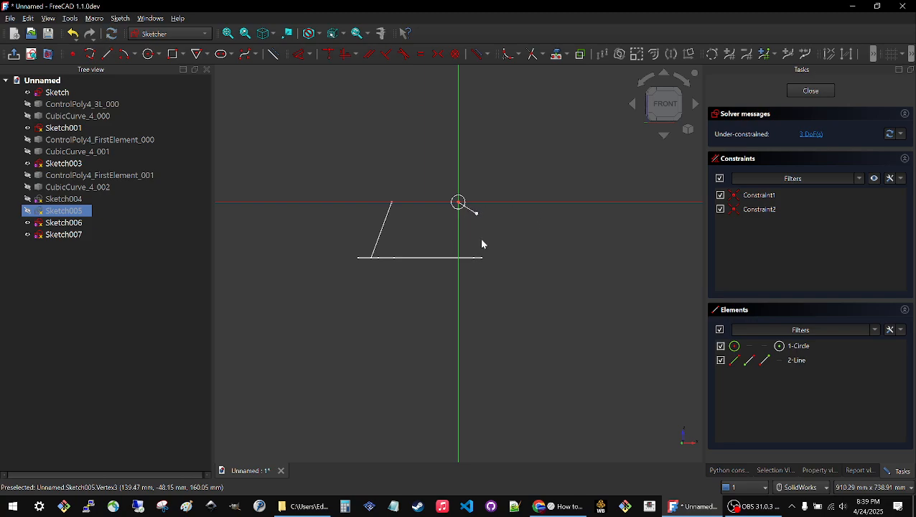
pyautogui.click(809, 91)
pyautogui.click(373, 200)
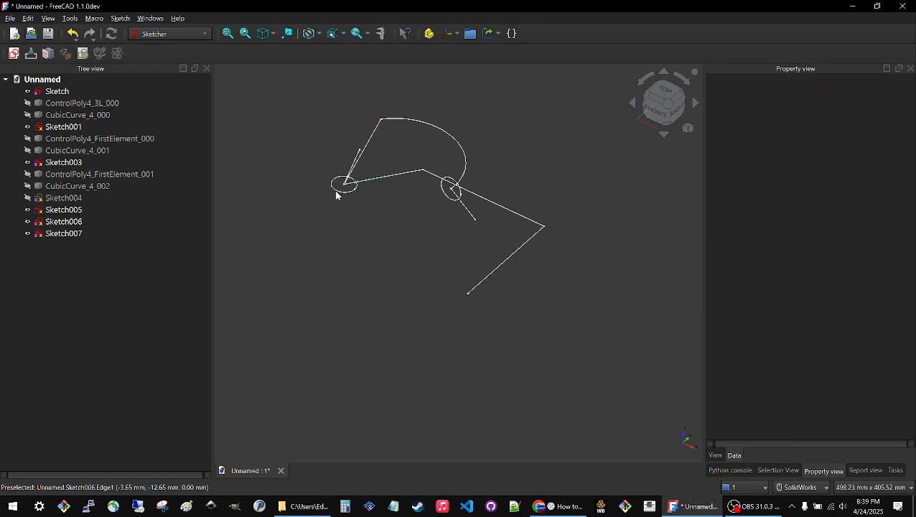
# Start attaching Sketch006 with the free end vertex of the base Sketch's last segment and that line as references.
pyautogui.click(45, 221)
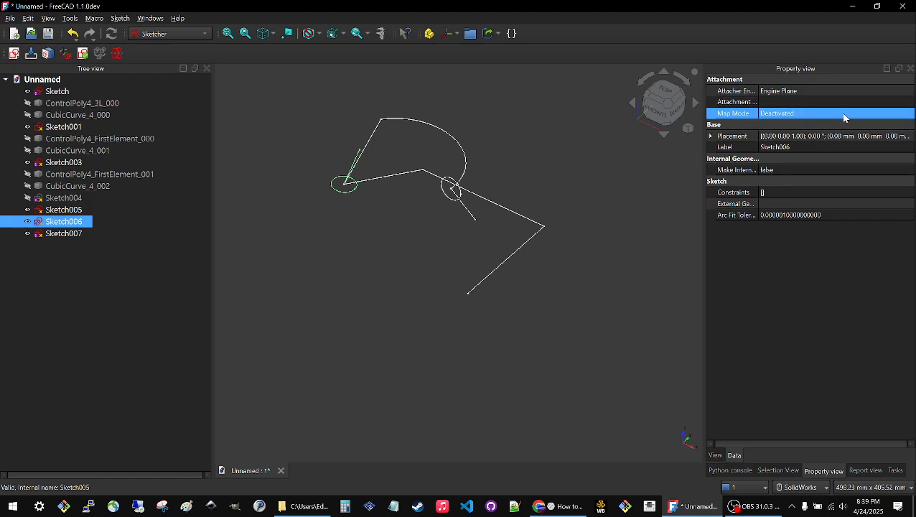
pyautogui.click(844, 117)
pyautogui.click(909, 117)
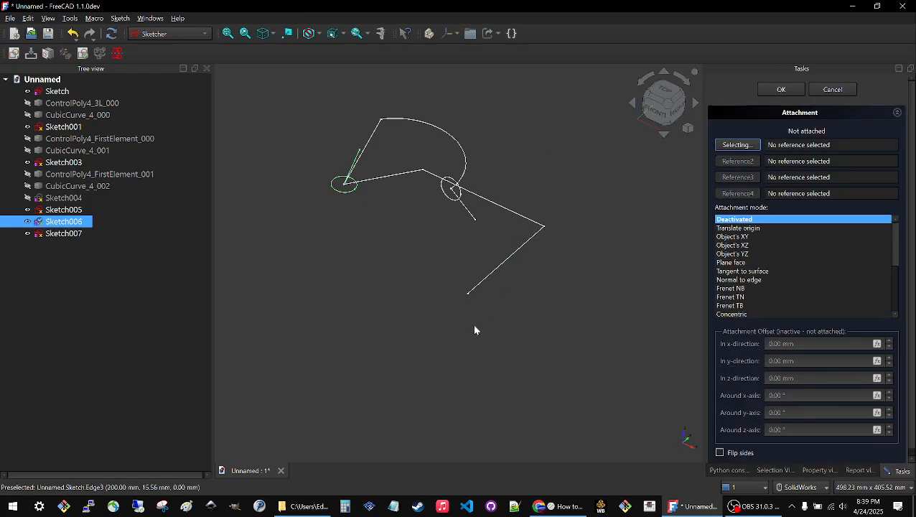
pyautogui.click(467, 296)
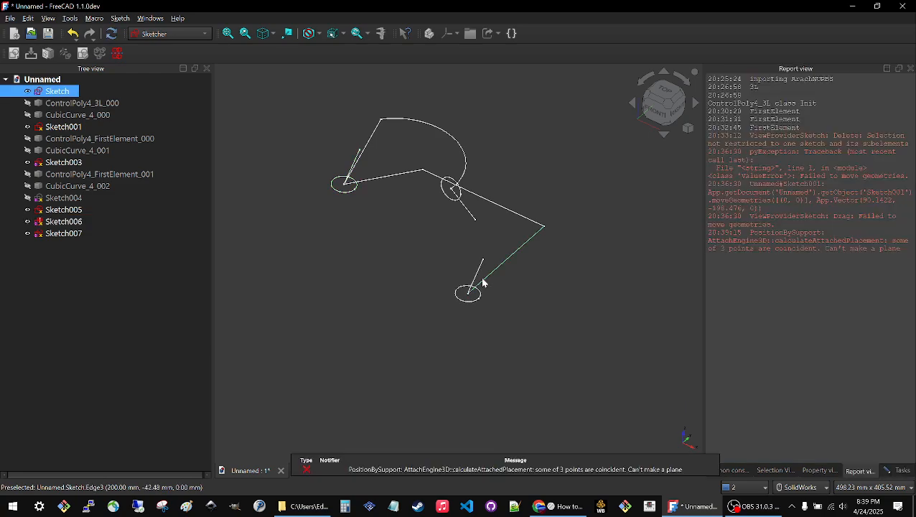
pyautogui.click(898, 471)
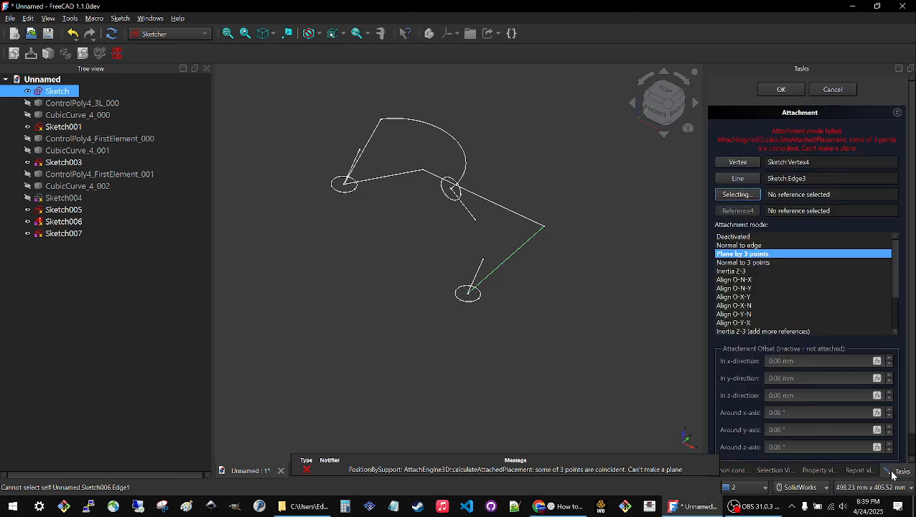
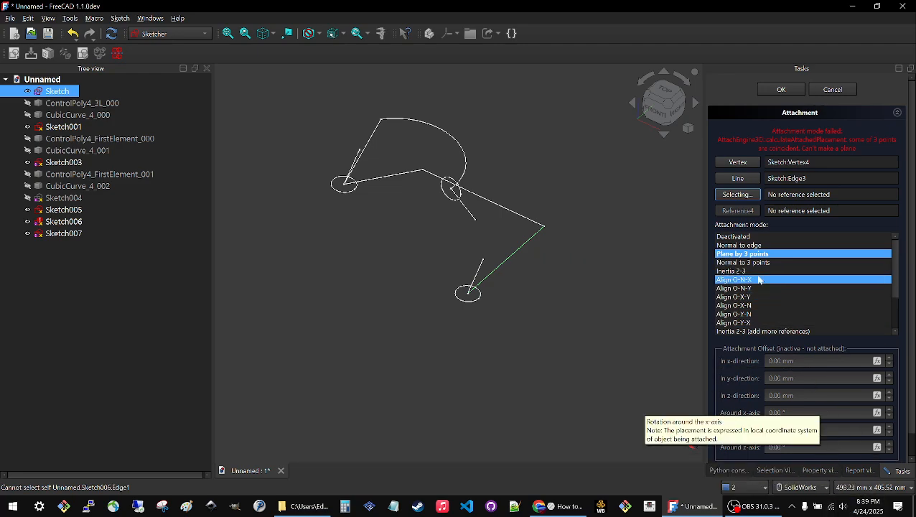
# Set Sketch006's attachment mode to Normal to edge and accept the attachment.
pyautogui.click(742, 246)
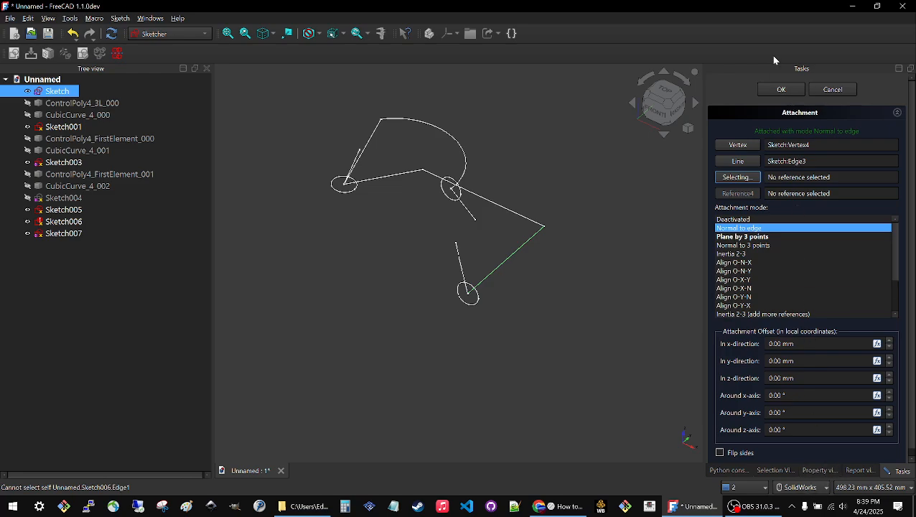
pyautogui.click(781, 90)
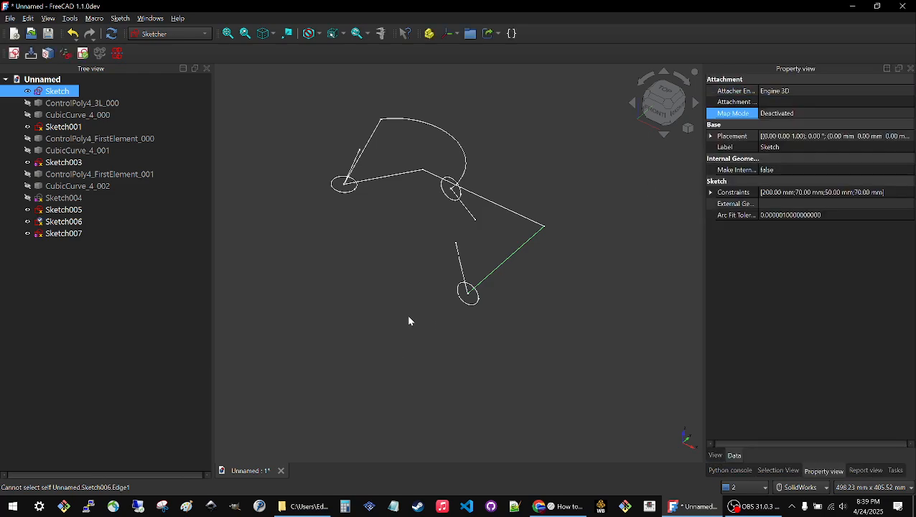
pyautogui.moveTo(446, 255)
pyautogui.mouseDown(button='middle')
pyautogui.moveTo(454, 252)
pyautogui.moveTo(431, 249)
pyautogui.moveTo(404, 200)
pyautogui.mouseUp(button='middle')
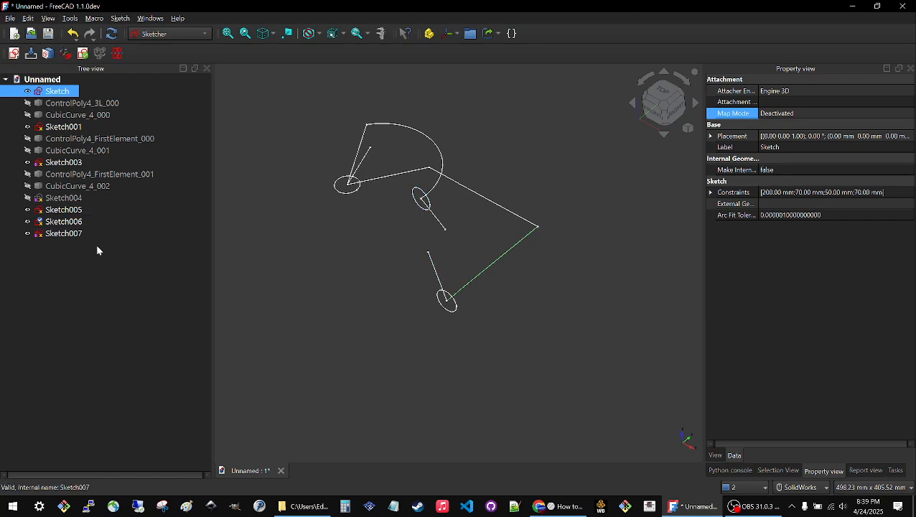
# Hide Sketch007 and view the two attached circle-and-line sketches from several angles.
pyautogui.click(69, 233)
pyautogui.press('space')
pyautogui.click(353, 268)
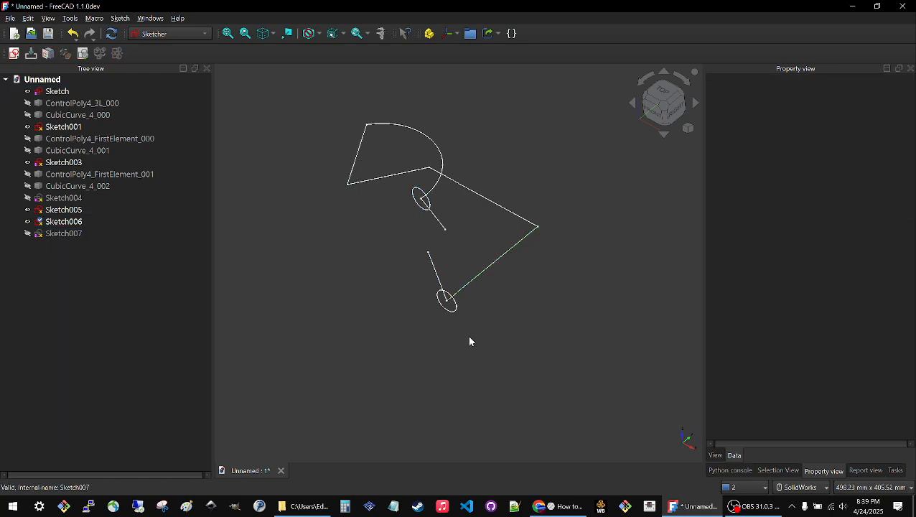
pyautogui.moveTo(468, 336)
pyautogui.mouseDown(button='middle')
pyautogui.moveTo(503, 286)
pyautogui.moveTo(502, 316)
pyautogui.moveTo(495, 309)
pyautogui.mouseUp(button='middle')
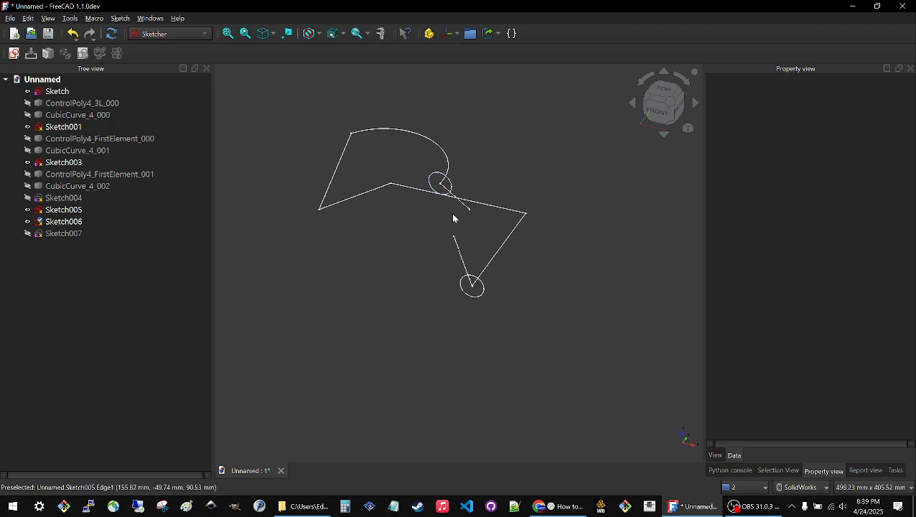
pyautogui.moveTo(450, 214); pyautogui.dragTo(324, 191, button='middle')
pyautogui.moveTo(464, 281)
pyautogui.mouseDown(button='middle')
pyautogui.moveTo(432, 237)
pyautogui.moveTo(368, 280)
pyautogui.moveTo(482, 274)
pyautogui.moveTo(555, 241)
pyautogui.moveTo(567, 248)
pyautogui.mouseUp(button='middle')
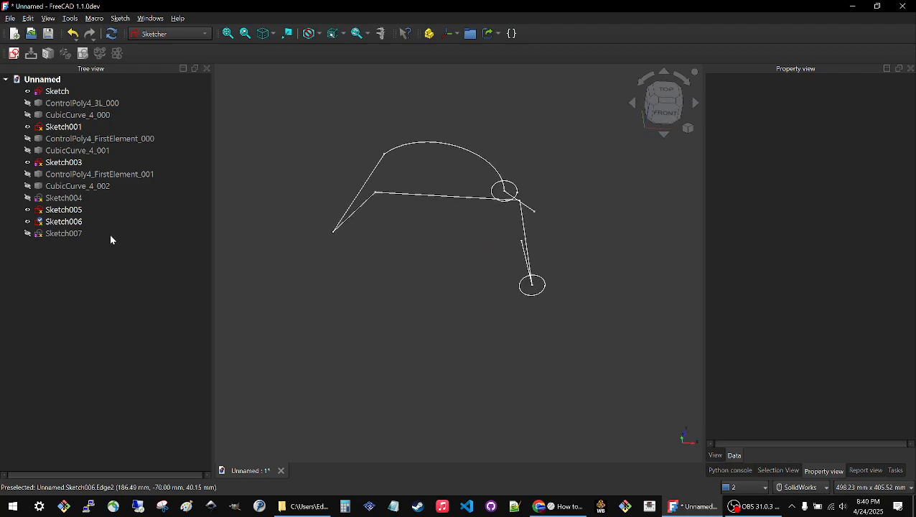
# Switch to the Silk workbench and create a ControlPoly4 from Sketch005 and Sketch006.
pyautogui.click(51, 209)
pyautogui.keyDown('ctrl'); pyautogui.click(54, 221); pyautogui.keyUp('ctrl')
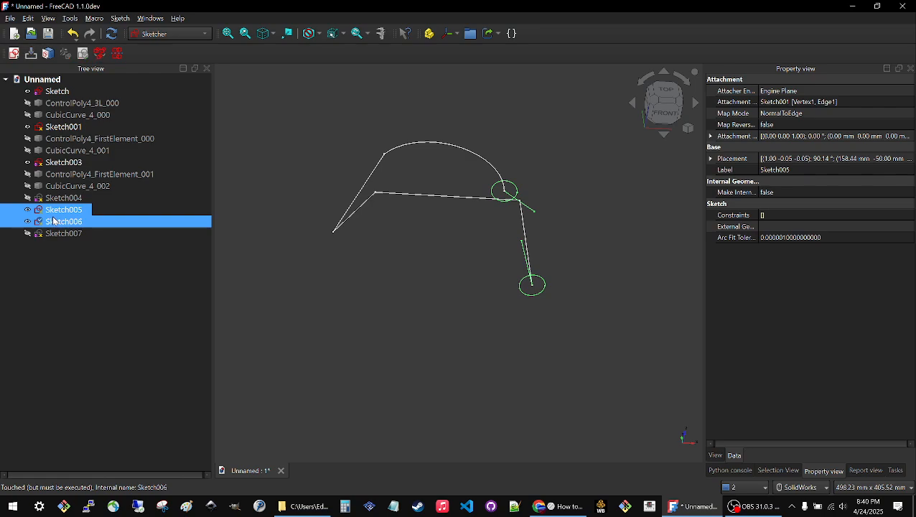
pyautogui.click(167, 34)
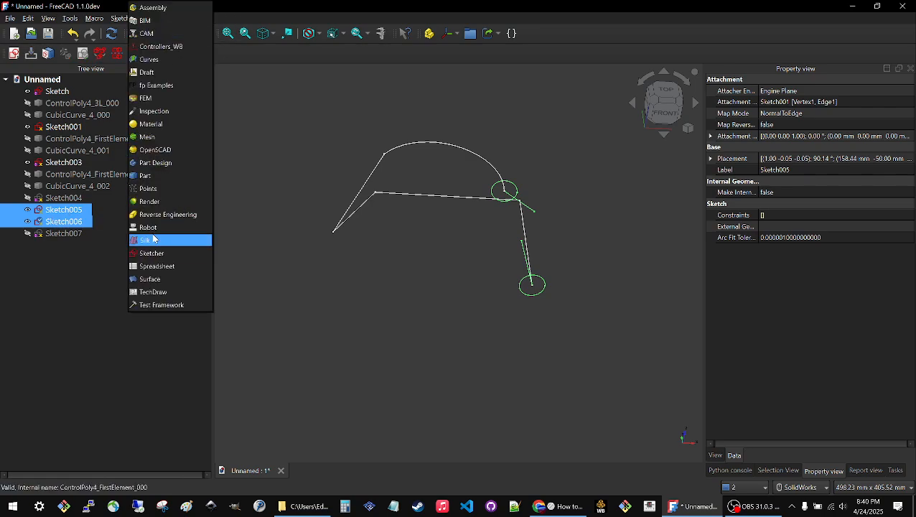
pyautogui.click(152, 239)
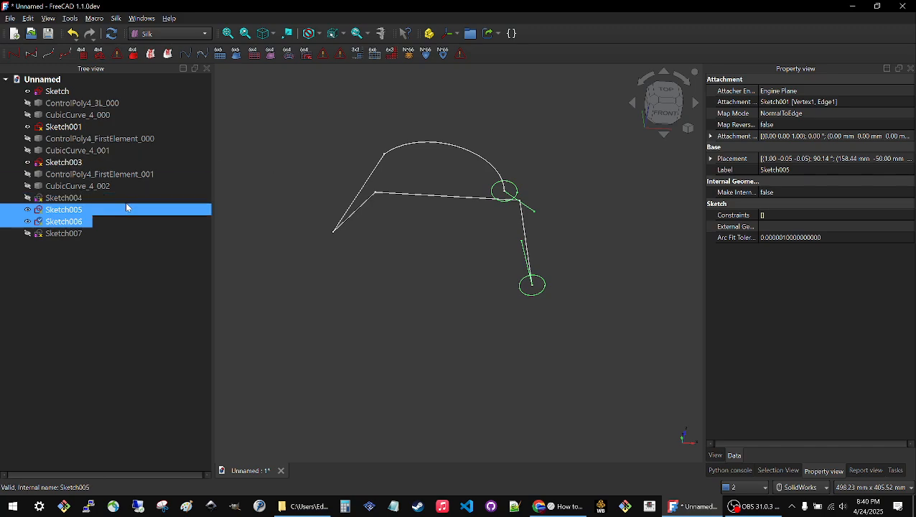
pyautogui.click(13, 54)
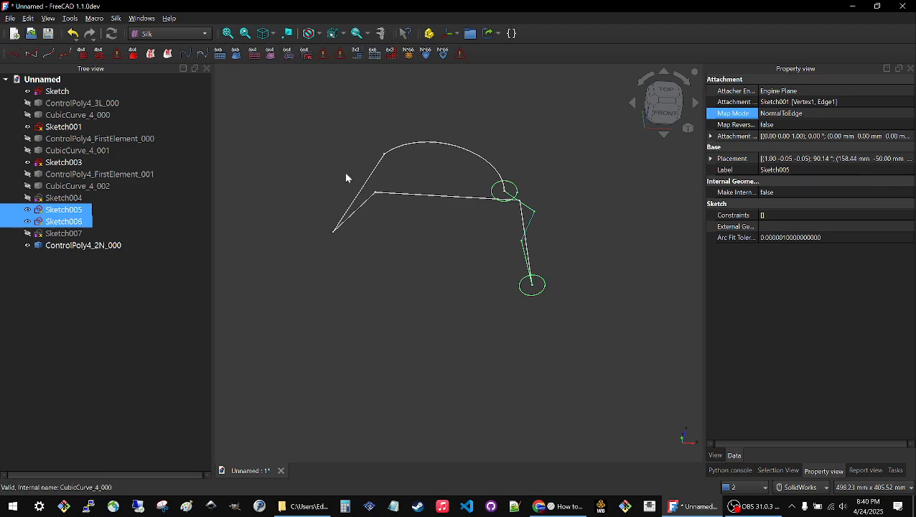
pyautogui.click(603, 251)
# Hide Sketch005 and Sketch006 to view the new control poly on its own.
pyautogui.click(69, 210)
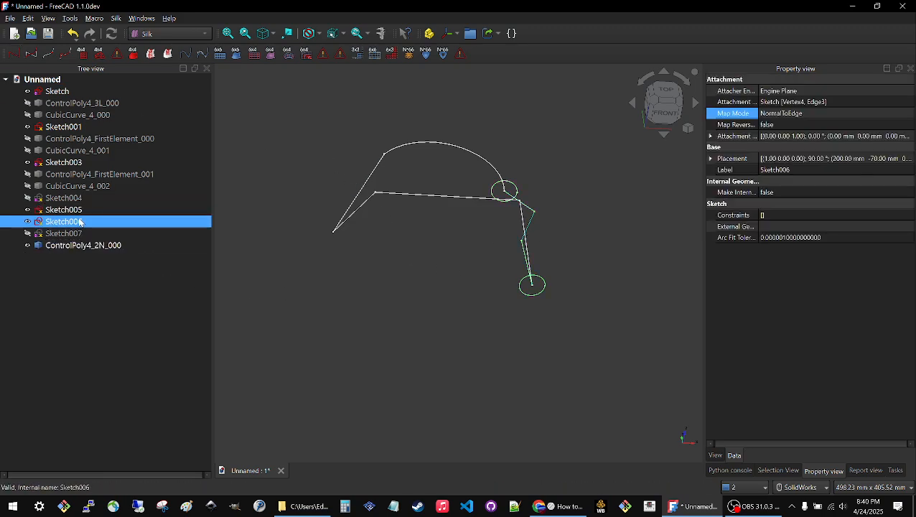
pyautogui.press('space')
pyautogui.click(490, 264)
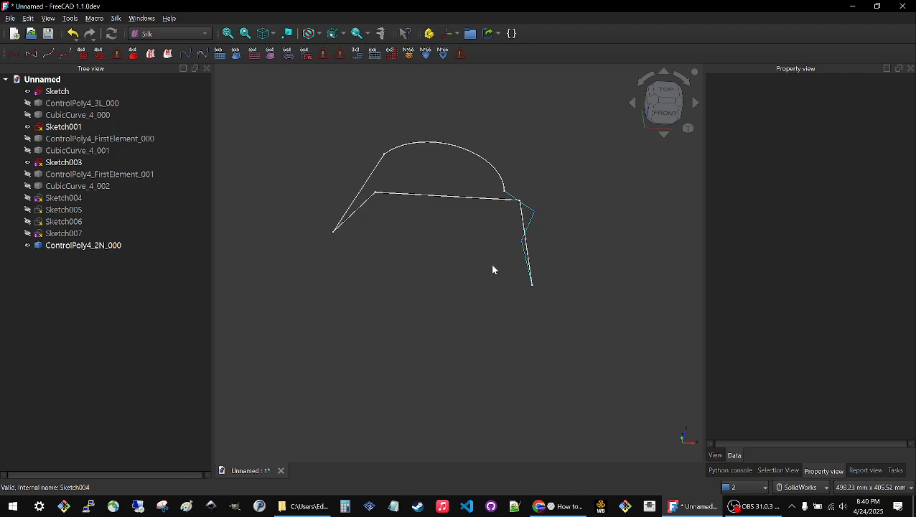
pyautogui.moveTo(492, 263)
pyautogui.mouseDown(button='middle')
pyautogui.moveTo(542, 241)
pyautogui.moveTo(581, 250)
pyautogui.moveTo(437, 264)
pyautogui.mouseUp(button='middle')
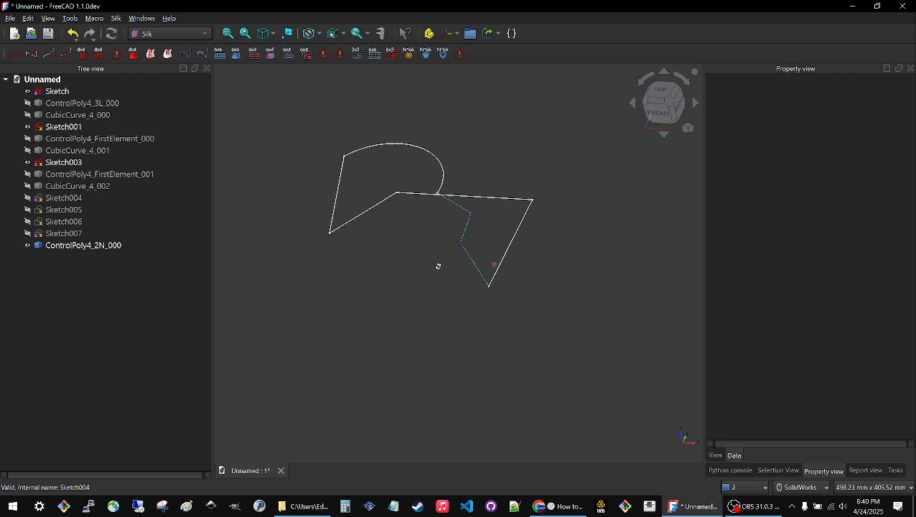
# Show Sketch006 and Sketch005 again alongside the control poly, leaving Sketch007 hidden.
pyautogui.click(65, 221)
pyautogui.press('space')
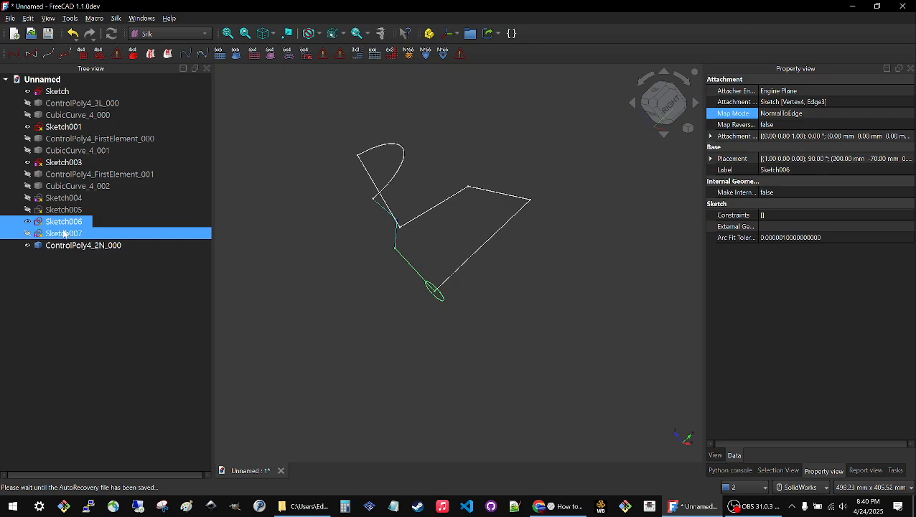
pyautogui.click(64, 233)
pyautogui.press('space')
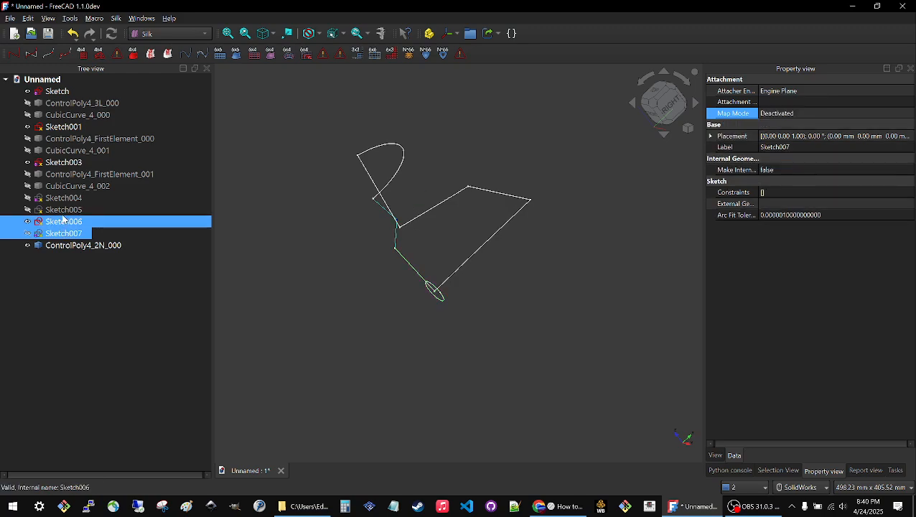
pyautogui.click(63, 209)
pyautogui.press('space')
pyautogui.click(359, 270)
pyautogui.moveTo(366, 270)
pyautogui.mouseDown(button='middle')
pyautogui.moveTo(402, 244)
pyautogui.moveTo(403, 231)
pyautogui.moveTo(420, 251)
pyautogui.moveTo(460, 210)
pyautogui.moveTo(434, 241)
pyautogui.moveTo(402, 212)
pyautogui.mouseUp(button='middle')
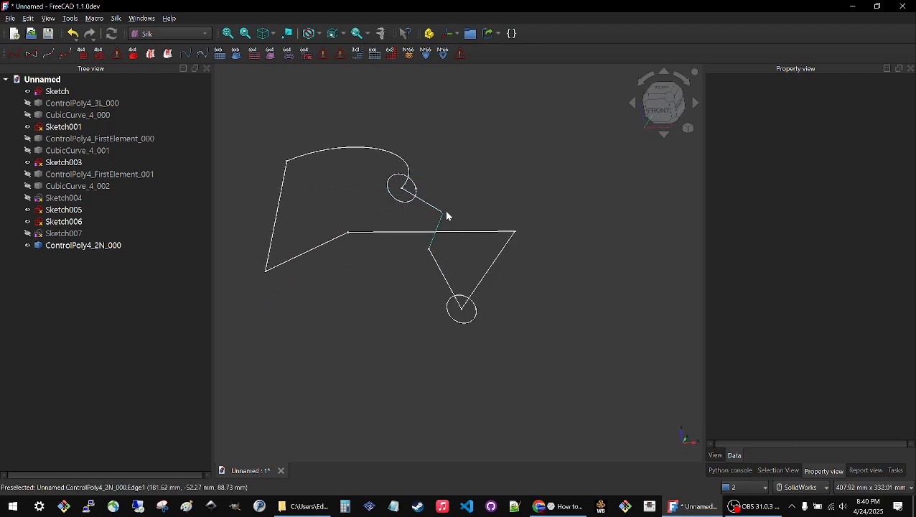
# Edit Sketch005 to pull its line's free end farther out and slightly up from the circle, and close the sketch.
pyautogui.moveTo(429, 284)
pyautogui.mouseDown(button='middle')
pyautogui.moveTo(478, 278)
pyautogui.moveTo(461, 268)
pyautogui.mouseUp(button='middle')
pyautogui.doubleClick(87, 212)
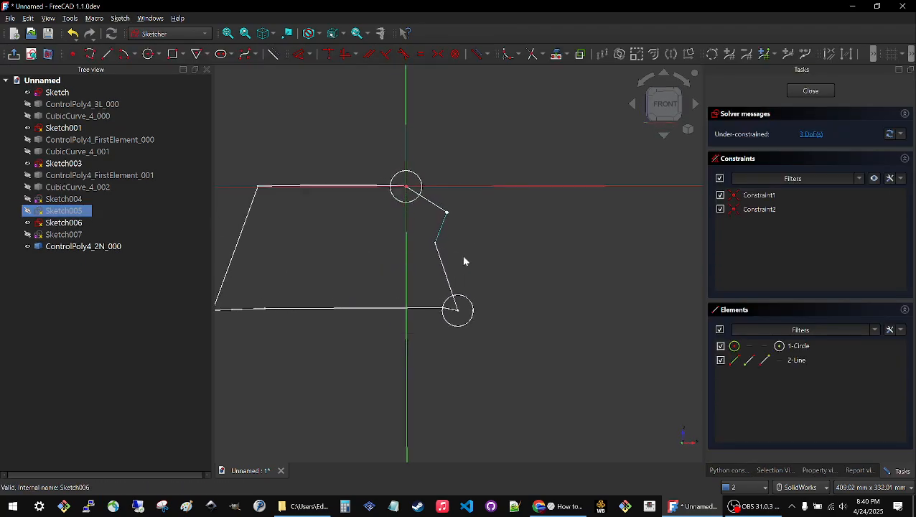
pyautogui.moveTo(446, 212)
pyautogui.mouseDown()
pyautogui.moveTo(370, 245)
pyautogui.moveTo(486, 206)
pyautogui.mouseUp()
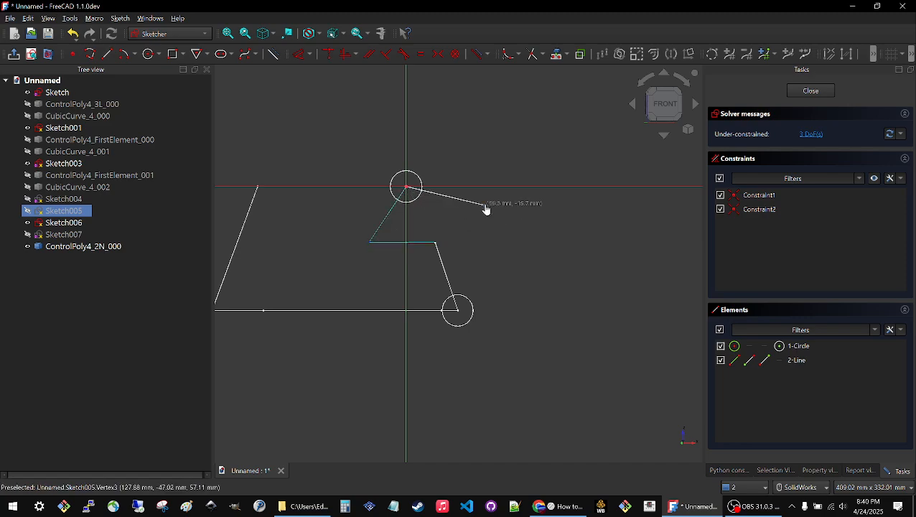
pyautogui.click(810, 91)
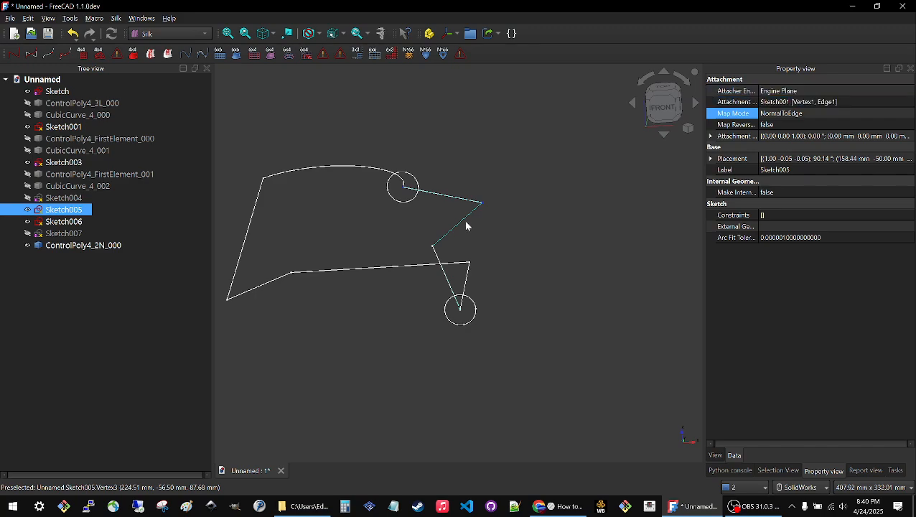
# Create a CubicCurve_4 from the control poly ControlPoly4_2N_000.
pyautogui.click(345, 235)
pyautogui.click(60, 246)
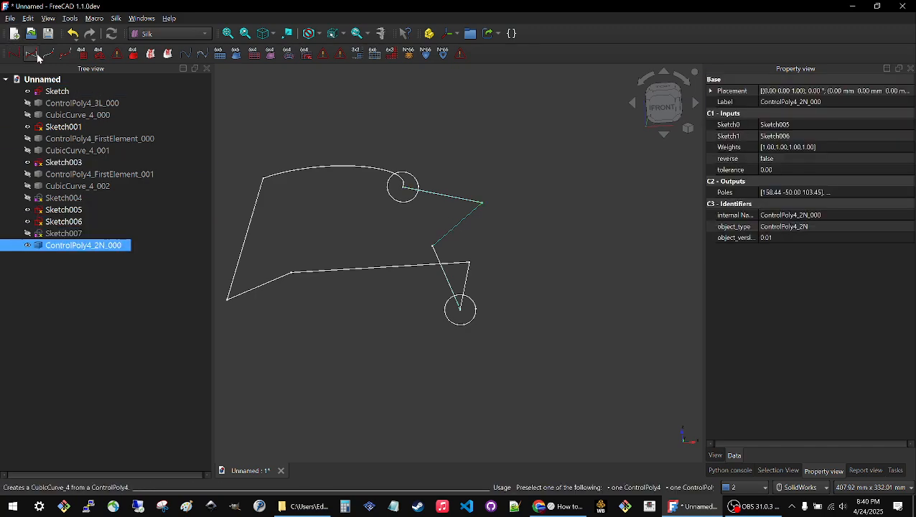
pyautogui.click(36, 55)
pyautogui.moveTo(535, 192)
pyautogui.mouseDown(button='middle')
pyautogui.moveTo(499, 221)
pyautogui.moveTo(510, 231)
pyautogui.moveTo(521, 213)
pyautogui.mouseUp(button='middle')
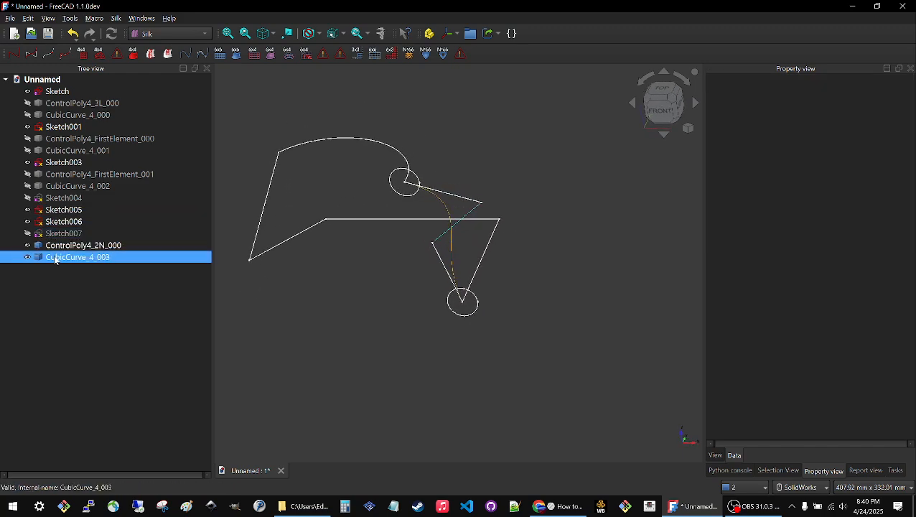
# Edit Sketch005 to swing the line's free end across the vertical axis to the lower left of the circle, and close the sketch.
pyautogui.doubleClick(66, 211)
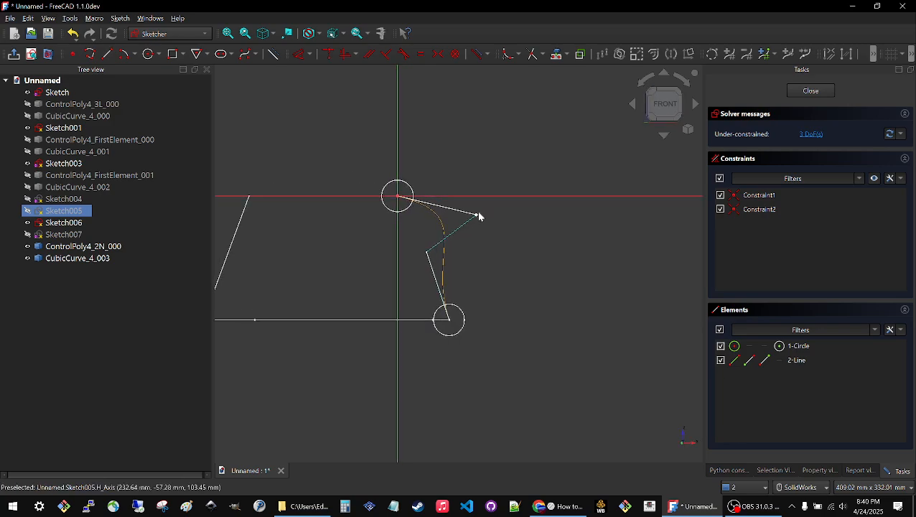
pyautogui.moveTo(479, 216); pyautogui.dragTo(376, 236)
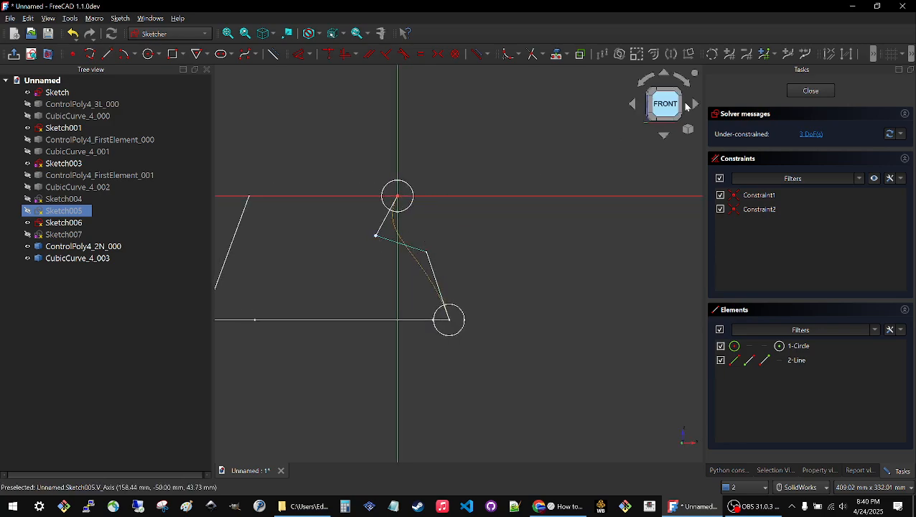
pyautogui.click(808, 91)
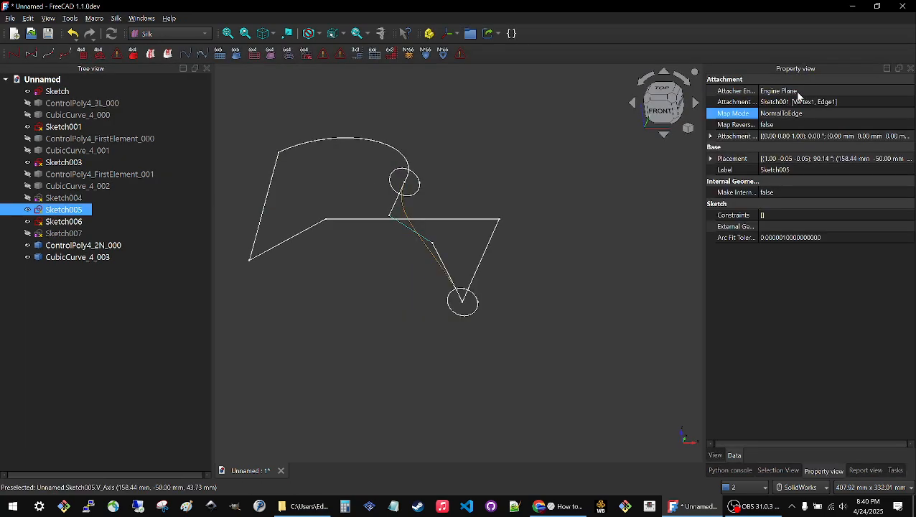
# Edit Sketch006 to move its line's free end to the upper right of the circle, and close the sketch.
pyautogui.doubleClick(66, 222)
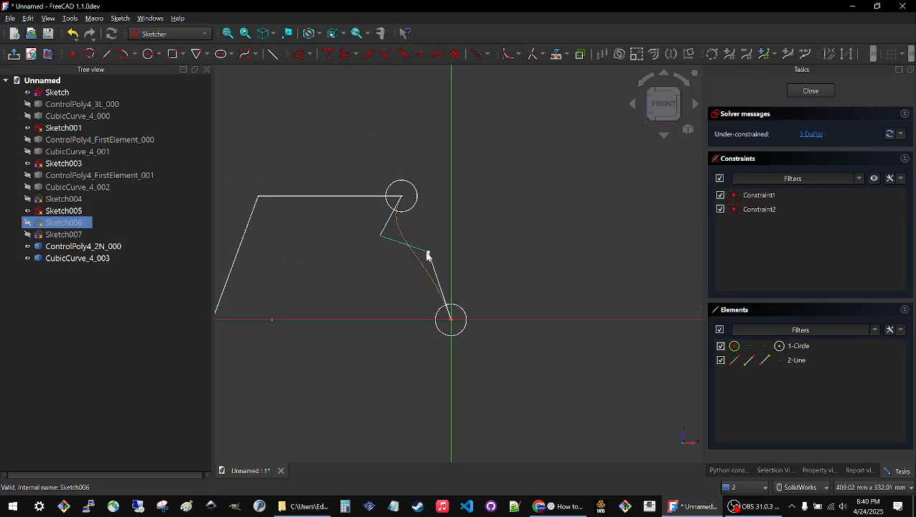
pyautogui.moveTo(428, 256); pyautogui.dragTo(500, 253)
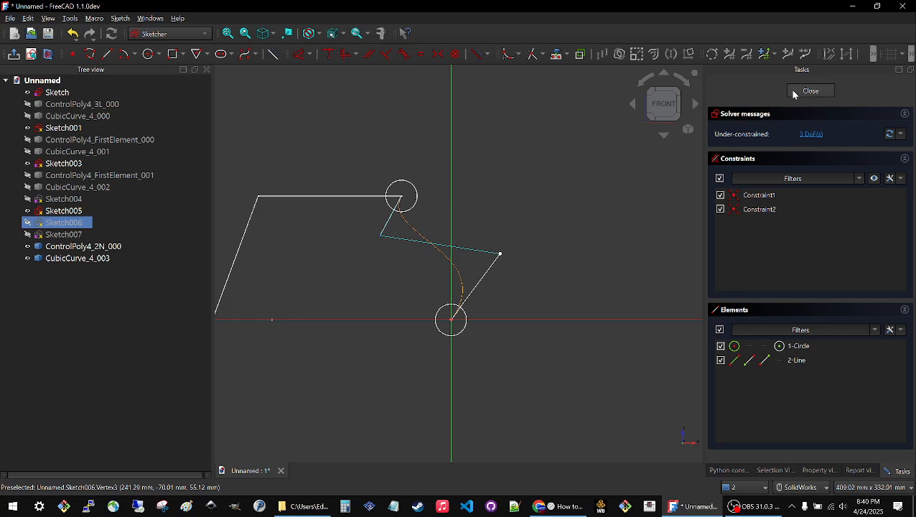
pyautogui.click(809, 91)
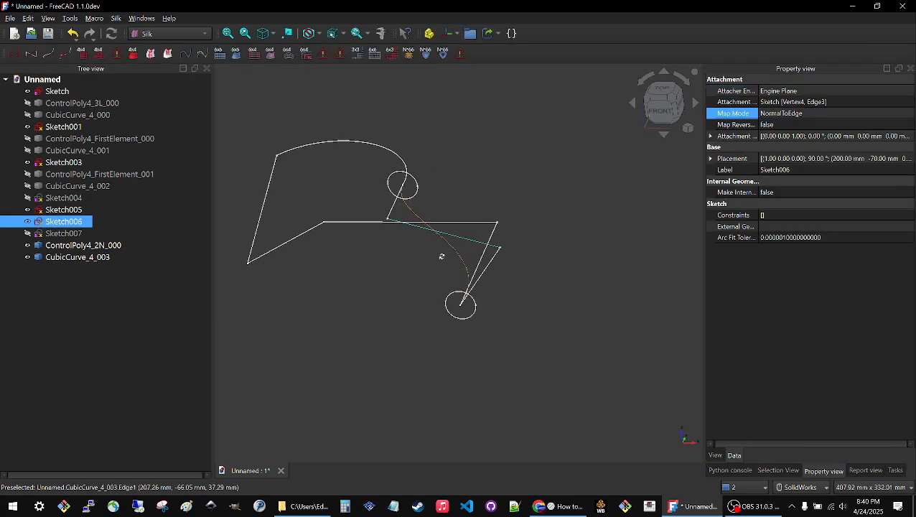
pyautogui.moveTo(441, 256)
pyautogui.mouseDown(button='middle')
pyautogui.moveTo(356, 296)
pyautogui.moveTo(463, 250)
pyautogui.moveTo(453, 271)
pyautogui.moveTo(454, 251)
pyautogui.mouseUp(button='middle')
pyautogui.scroll(1, 448, 244)
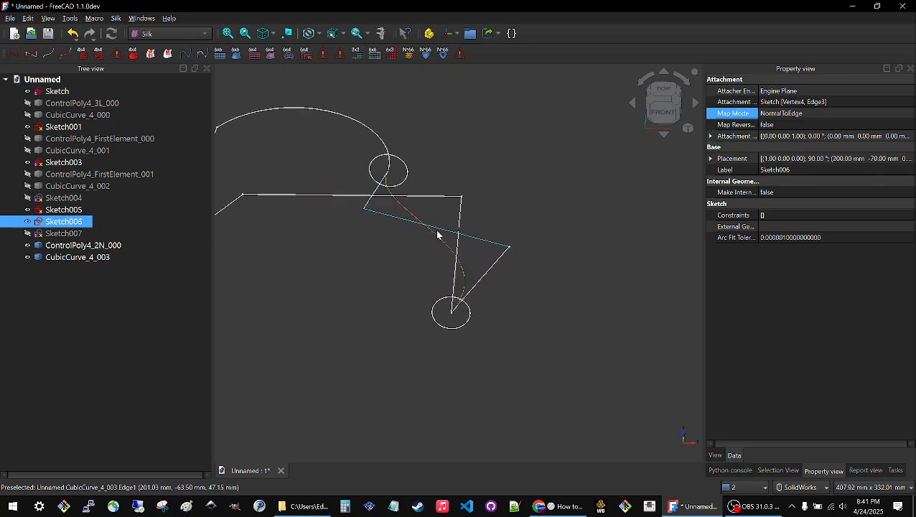
# Edit Sketch001 to flatten its arc between the fixed endpoints, close the sketch, and review the updated curve from different angles.
pyautogui.click(378, 137)
pyautogui.scroll(3, 532, 164)
pyautogui.scroll(-5, 531, 164)
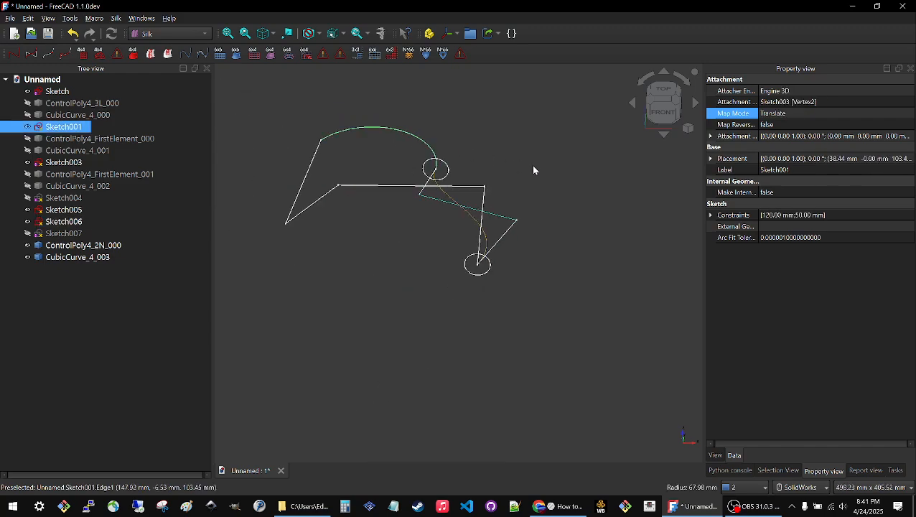
pyautogui.doubleClick(77, 129)
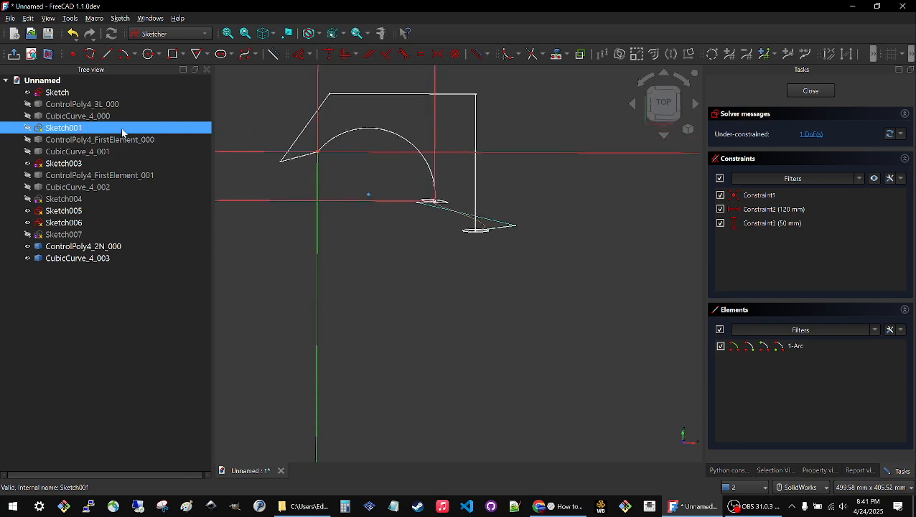
pyautogui.moveTo(390, 139); pyautogui.dragTo(392, 159)
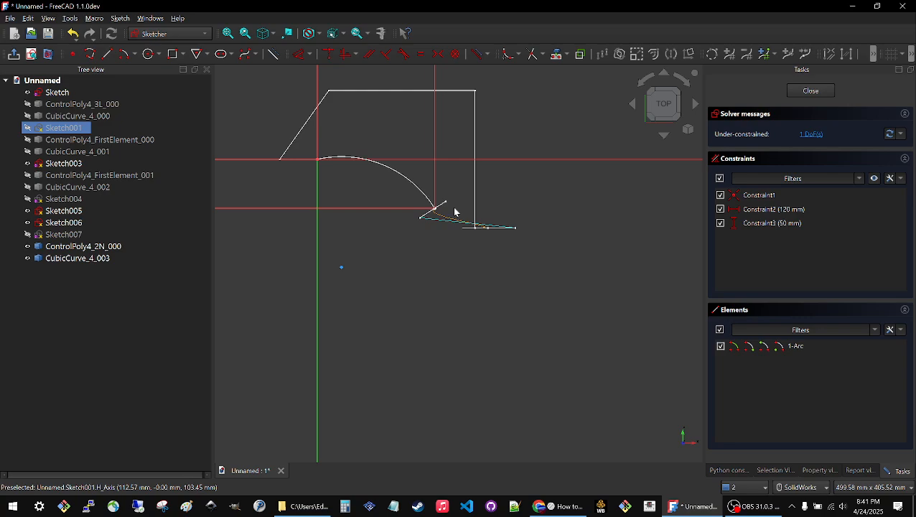
pyautogui.scroll(4, 445, 213)
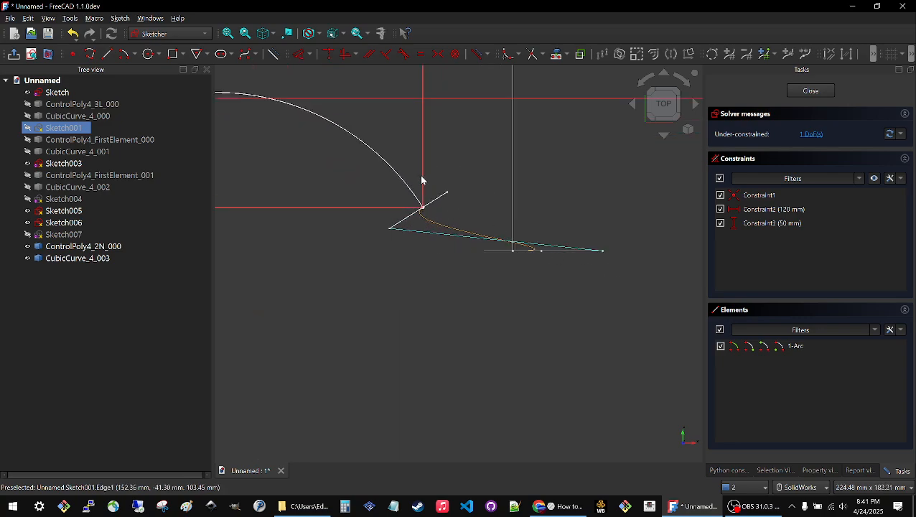
pyautogui.click(809, 91)
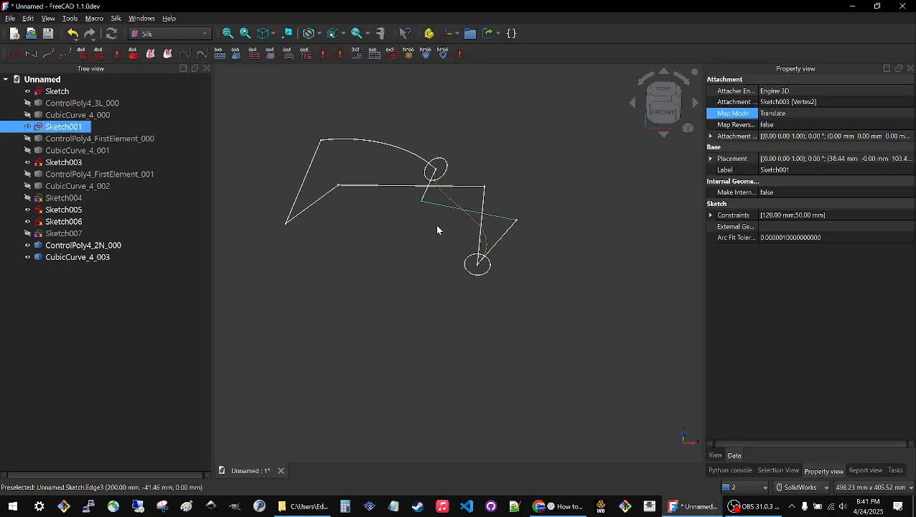
pyautogui.moveTo(437, 226)
pyautogui.mouseDown(button='middle')
pyautogui.moveTo(385, 209)
pyautogui.moveTo(370, 261)
pyautogui.moveTo(374, 309)
pyautogui.moveTo(410, 227)
pyautogui.moveTo(444, 208)
pyautogui.mouseUp(button='middle')
pyautogui.click(442, 196)
pyautogui.click(410, 269)
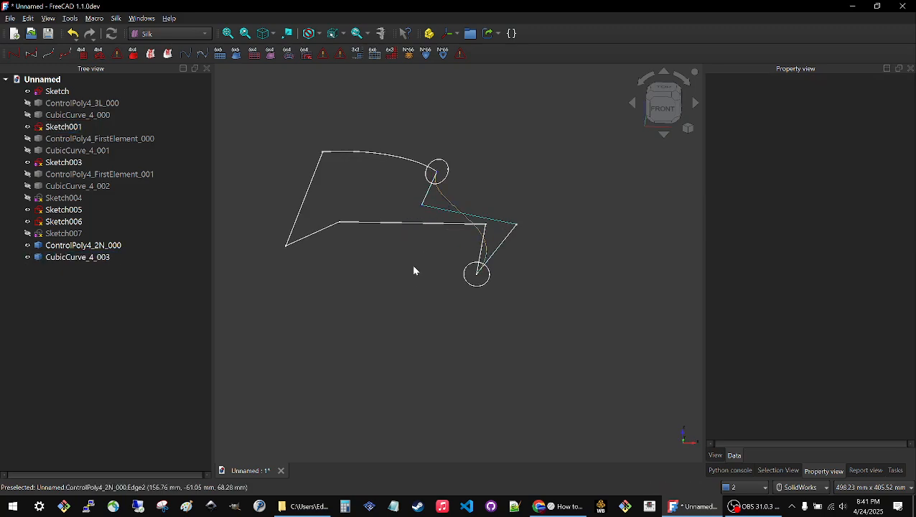
pyautogui.moveTo(411, 265); pyautogui.dragTo(479, 272, button='middle')
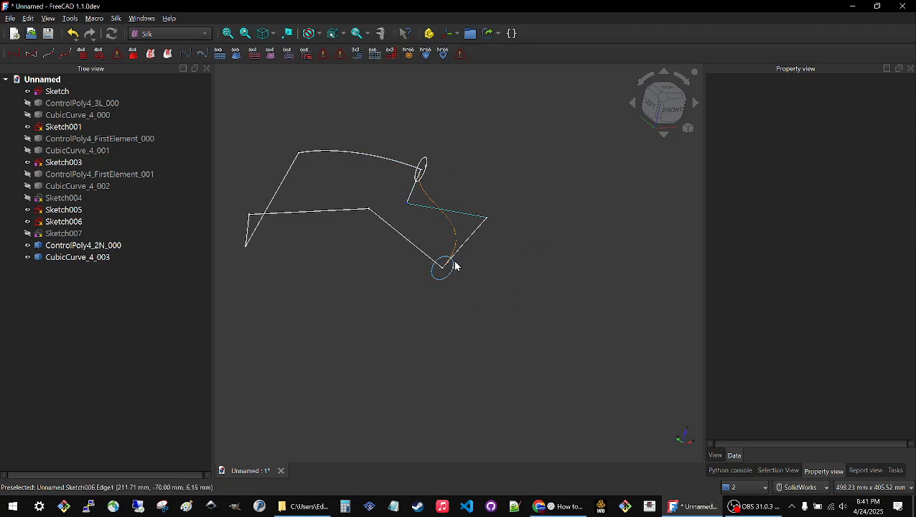
# Hide Sketch, Sketch001, Sketch003, Sketch005 and Sketch006 so only the control poly ControlPoly4_2N_000 and its curve are displayed.
pyautogui.scroll(2, 525, 265)
pyautogui.scroll(-3, 524, 265)
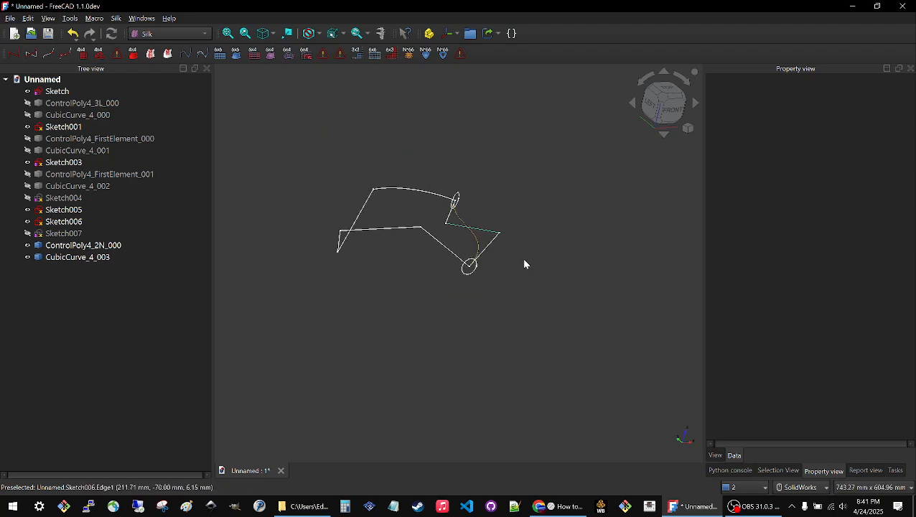
pyautogui.click(53, 93)
pyautogui.press('space')
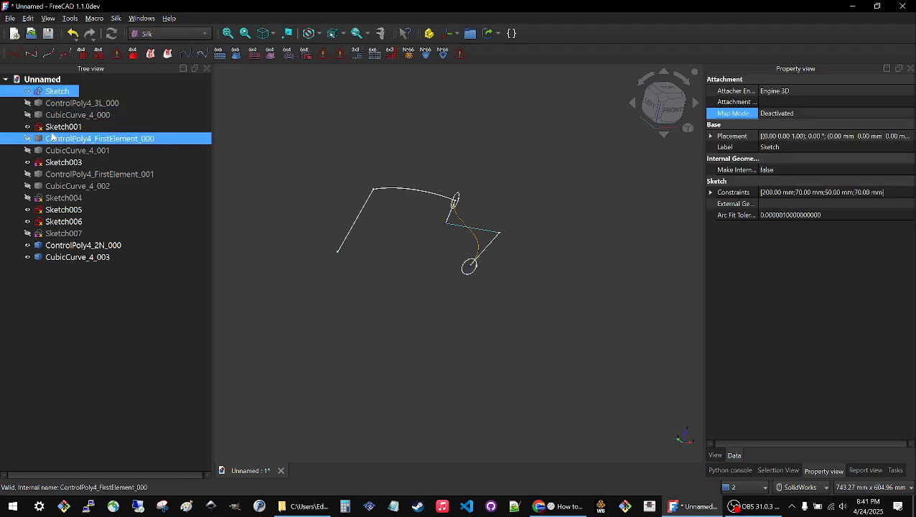
pyautogui.click(52, 136)
pyautogui.click(52, 128)
pyautogui.press('space')
pyautogui.click(56, 166)
pyautogui.press('space')
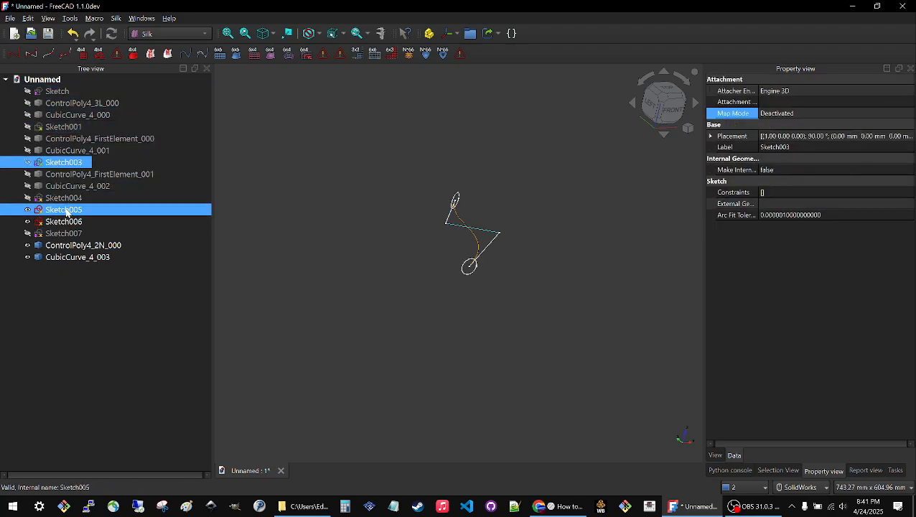
pyautogui.click(66, 211)
pyautogui.press('space')
pyautogui.click(64, 222)
pyautogui.press('space')
# Hide CubicCurve_4_003, and show ControlPoly4_3L_000 together with its curve CubicCurve_4_000.
pyautogui.click(67, 246)
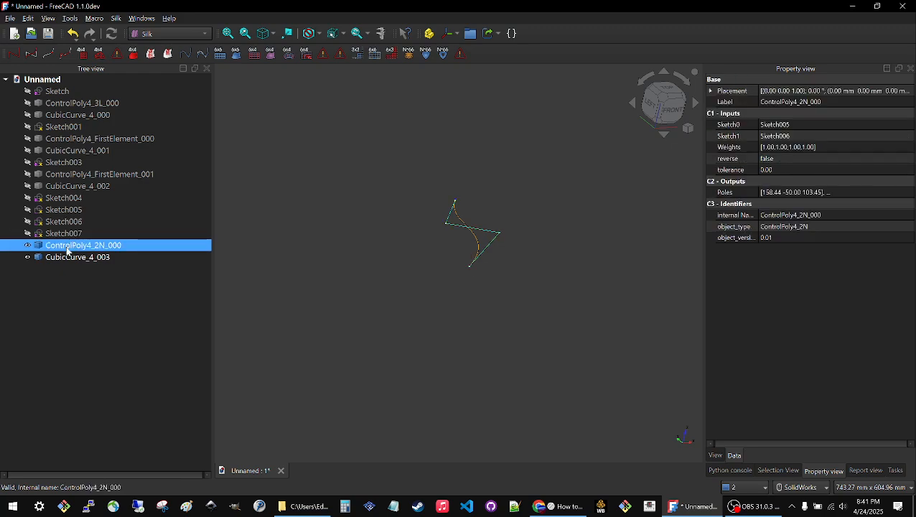
pyautogui.click(66, 256)
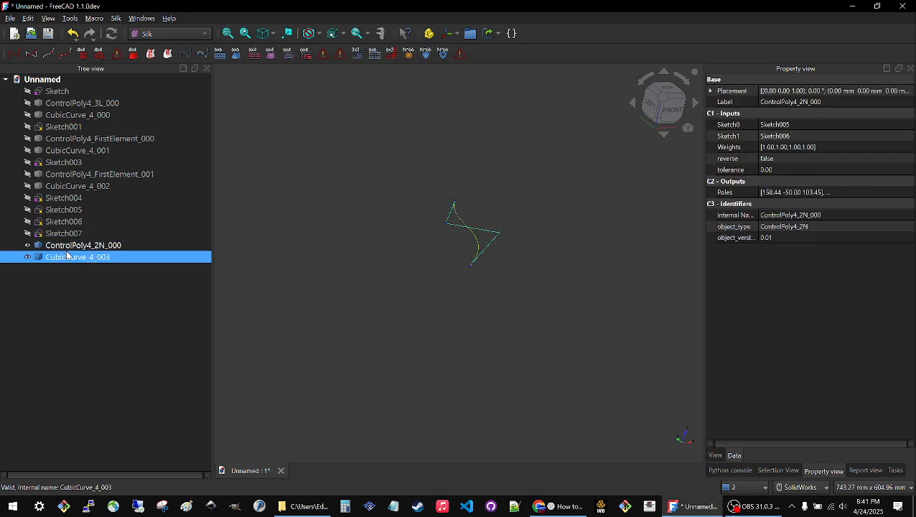
pyautogui.press('space')
pyautogui.click(65, 104)
pyautogui.press('space')
pyautogui.click(61, 116)
# Show ControlPoly4_FirstElement_000 and ControlPoly4_FirstElement_001 along with the curves CubicCurve_4_001, CubicCurve_4_002 and CubicCurve_4_003.
pyautogui.press('space')
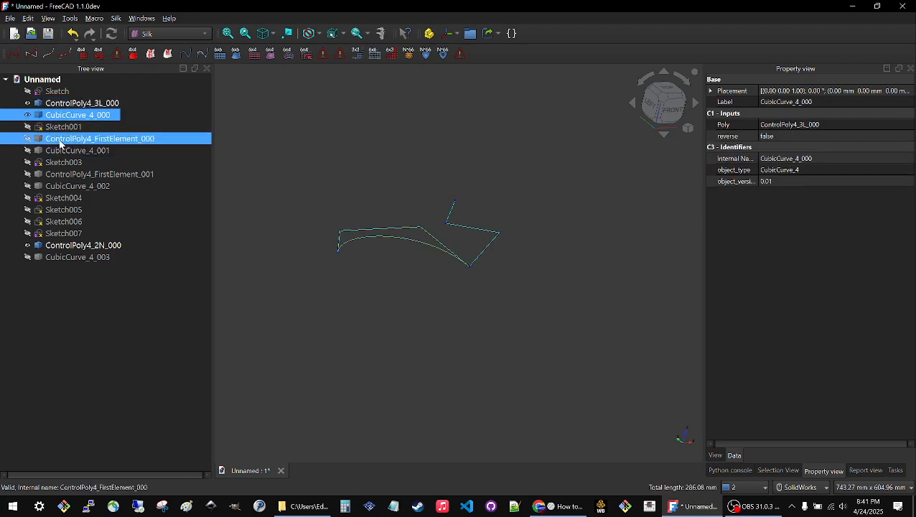
pyautogui.click(59, 140)
pyautogui.press('space')
pyautogui.click(56, 151)
pyautogui.press('space')
pyautogui.click(59, 175)
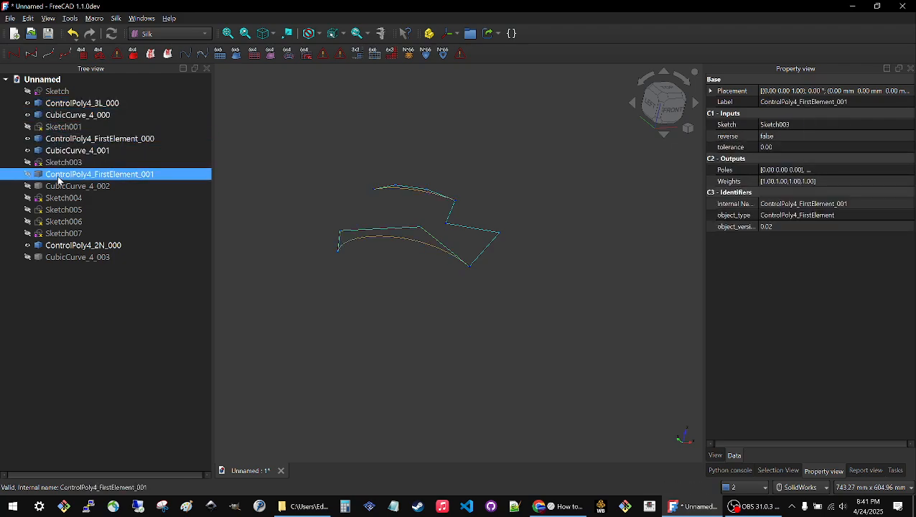
pyautogui.click(59, 186)
pyautogui.press('space')
pyautogui.click(97, 258)
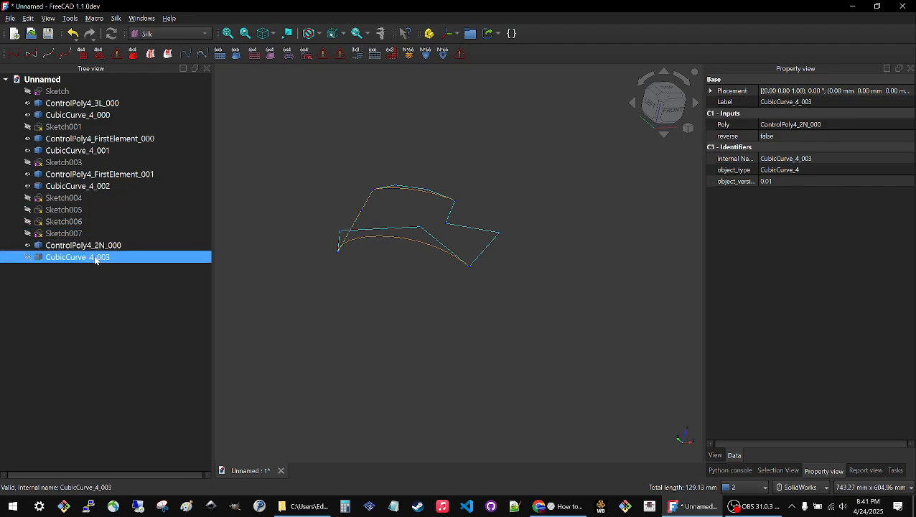
pyautogui.press('space')
# Examine the loop formed by the four cubic curves and their control polys from different angles.
pyautogui.click(413, 307)
pyautogui.moveTo(424, 212); pyautogui.dragTo(384, 224, button='middle')
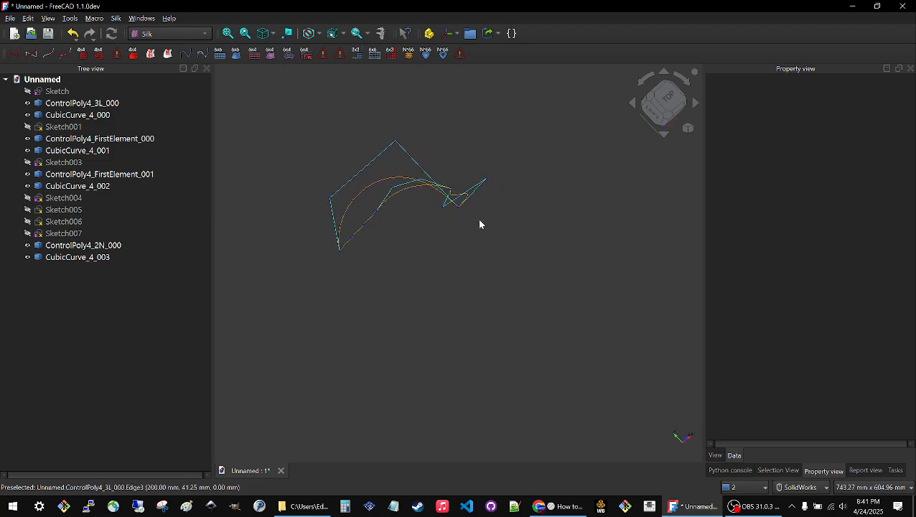
pyautogui.moveTo(480, 224); pyautogui.dragTo(417, 144, button='middle')
pyautogui.click(407, 198)
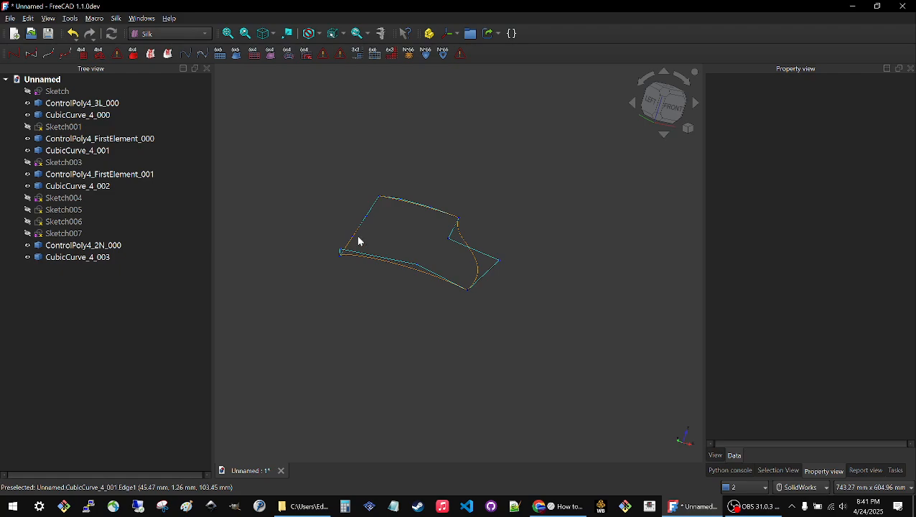
pyautogui.moveTo(360, 229); pyautogui.dragTo(408, 293, button='middle')
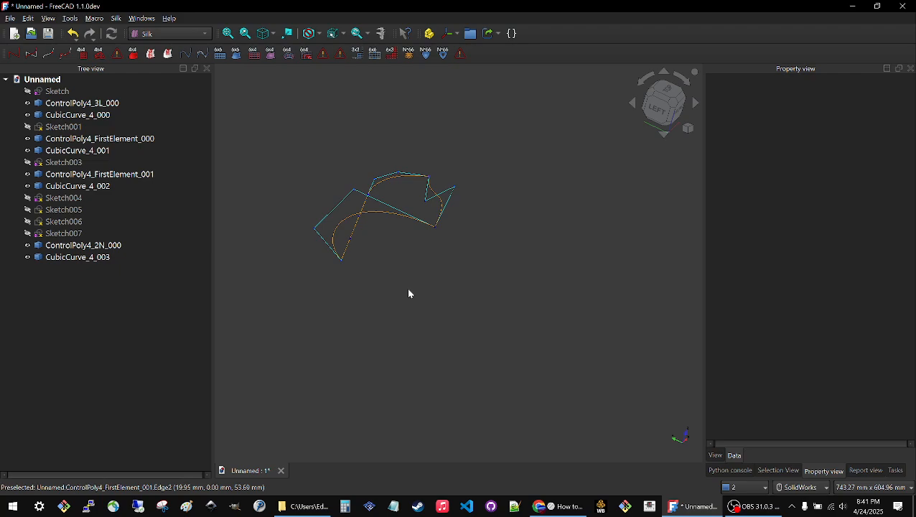
pyautogui.moveTo(386, 234); pyautogui.dragTo(424, 213, button='middle')
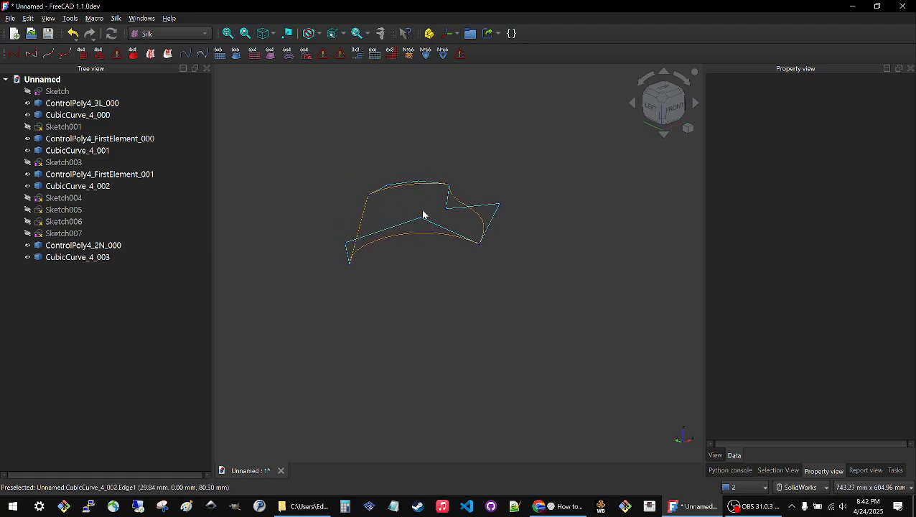
pyautogui.moveTo(475, 194); pyautogui.dragTo(430, 244, button='middle')
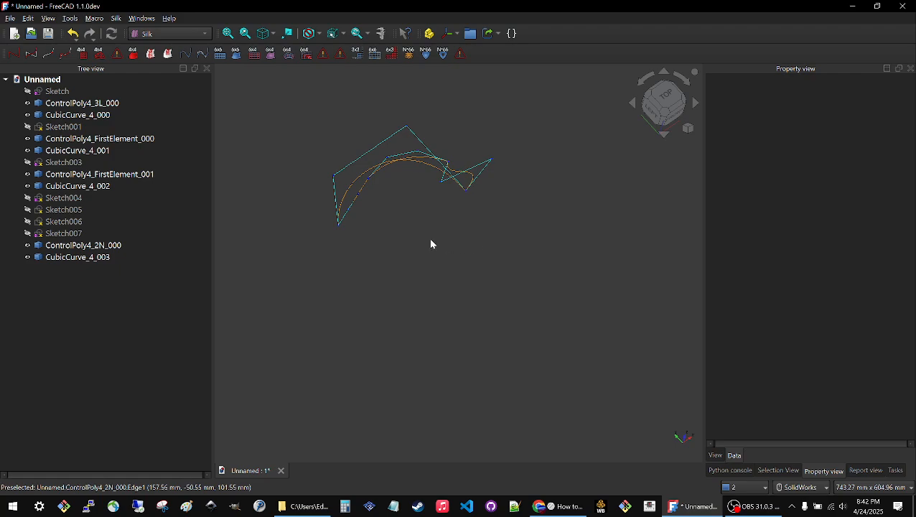
# Hide the four curves CubicCurve_4_000 through CubicCurve_4_003, leaving only the control polys displayed.
pyautogui.click(70, 115)
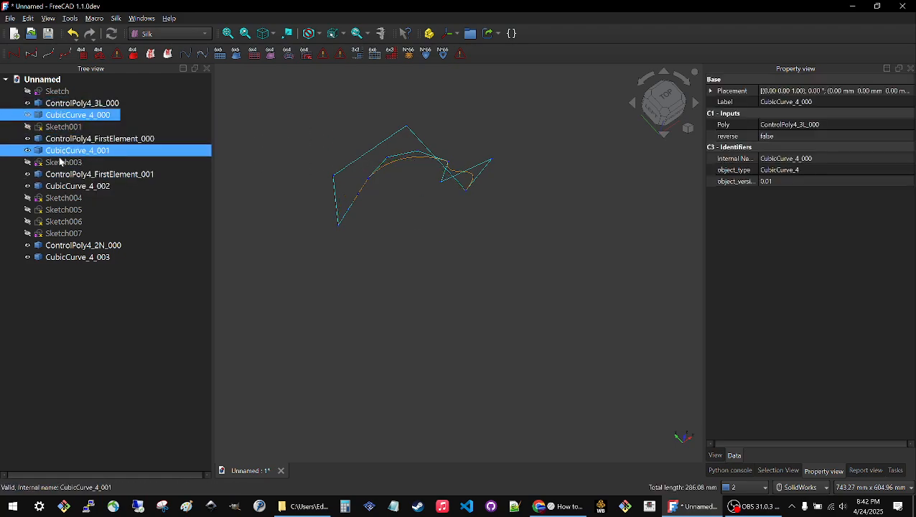
pyautogui.click(61, 152)
pyautogui.click(61, 187)
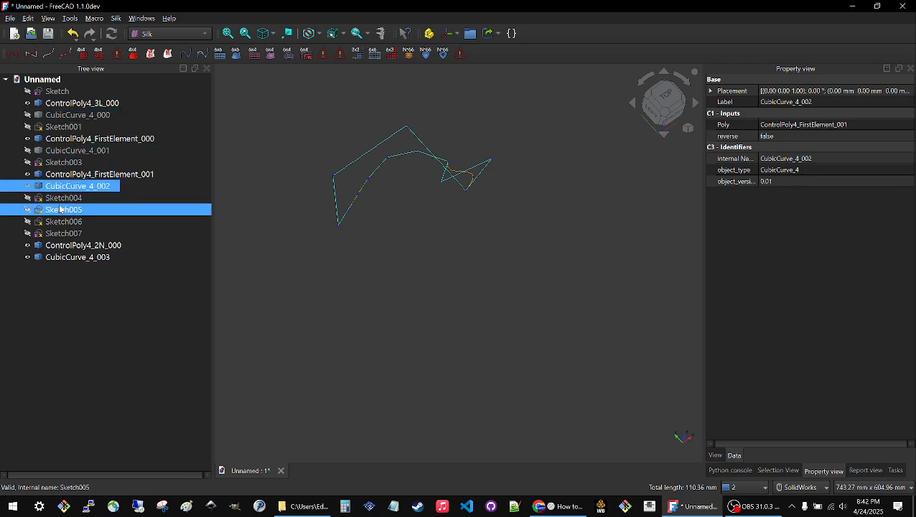
pyautogui.click(59, 257)
pyautogui.click(417, 285)
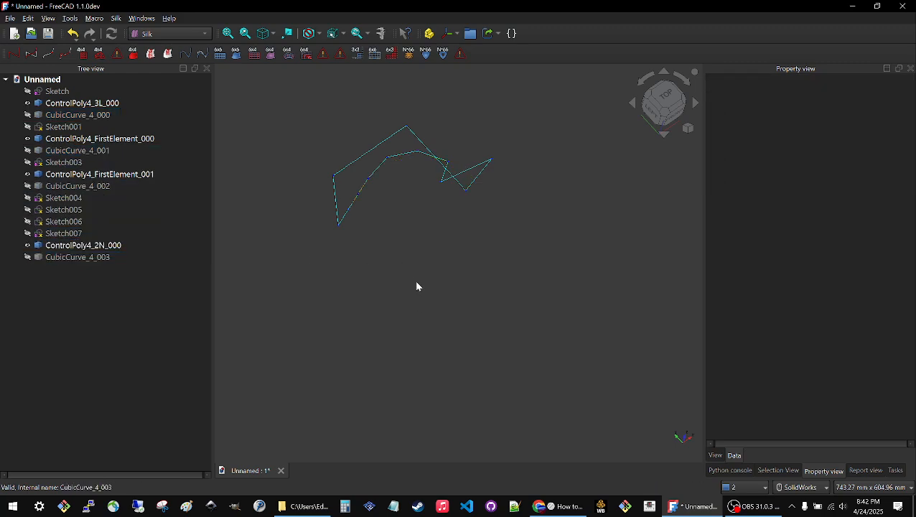
# Create a ControlGrid44 from the control polys picked in loop order: ControlPoly4_3L_000, ControlPoly4_FirstElement_001, ControlPoly4_FirstElement_000 and ControlPoly4_2N_000.
pyautogui.moveTo(416, 286); pyautogui.dragTo(495, 229, button='middle')
pyautogui.scroll(1, 518, 273)
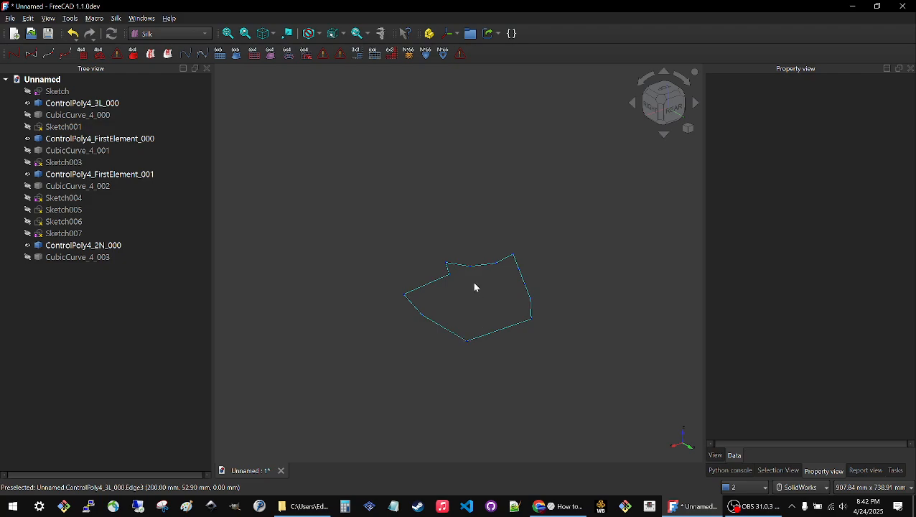
pyautogui.click(452, 336)
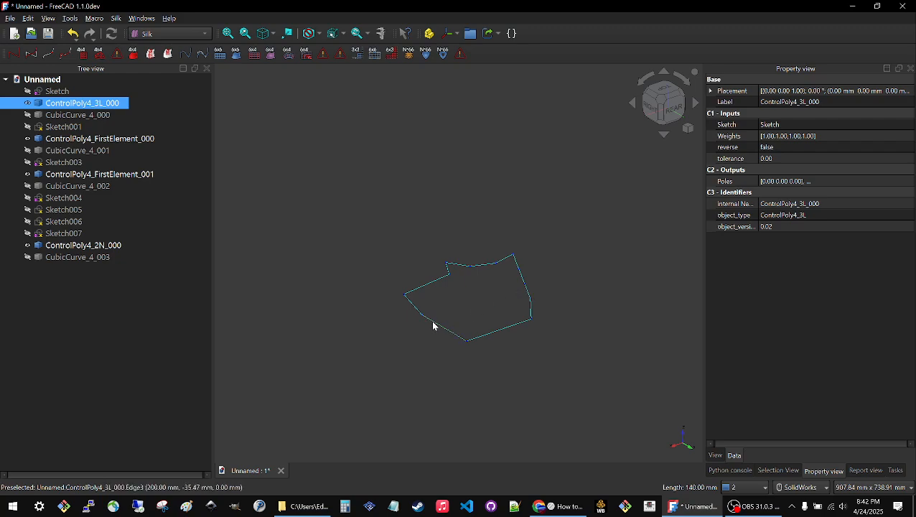
pyautogui.keyDown('ctrl'); pyautogui.click(526, 292); pyautogui.keyUp('ctrl')
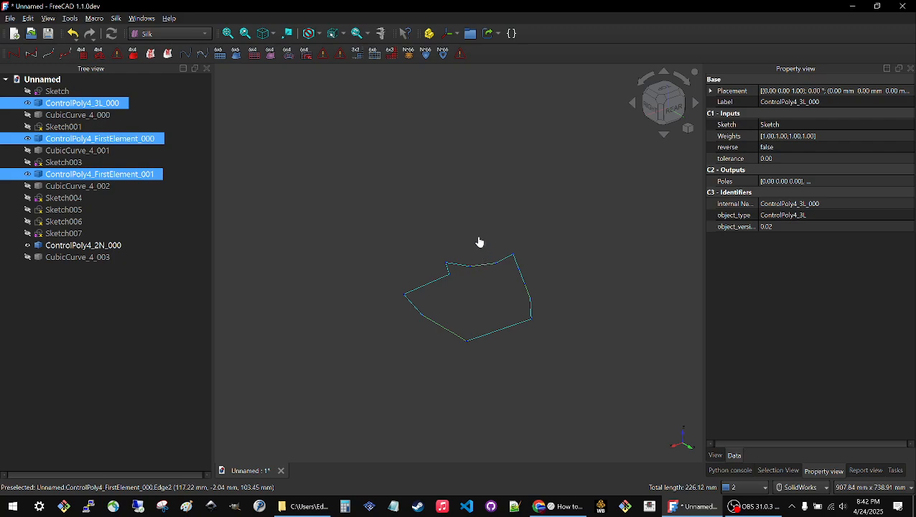
pyautogui.keyDown('ctrl'); pyautogui.click(427, 287); pyautogui.keyUp('ctrl')
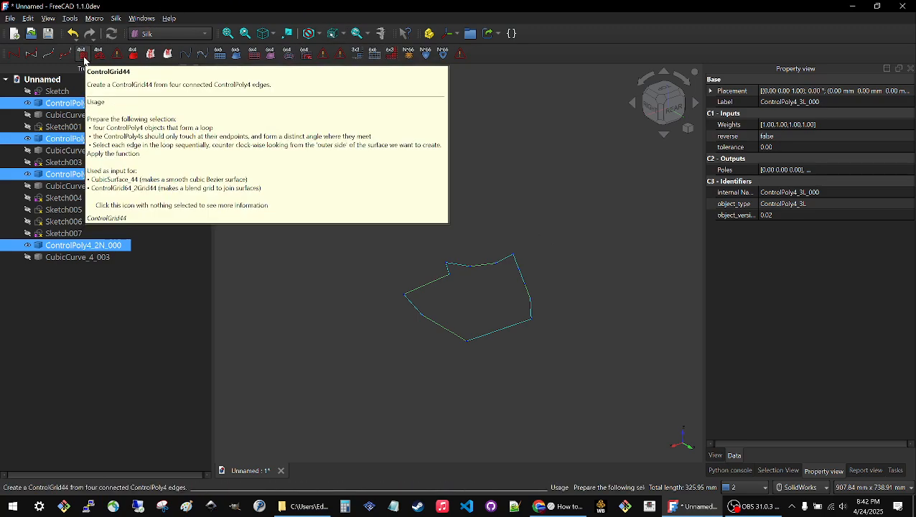
pyautogui.click(84, 55)
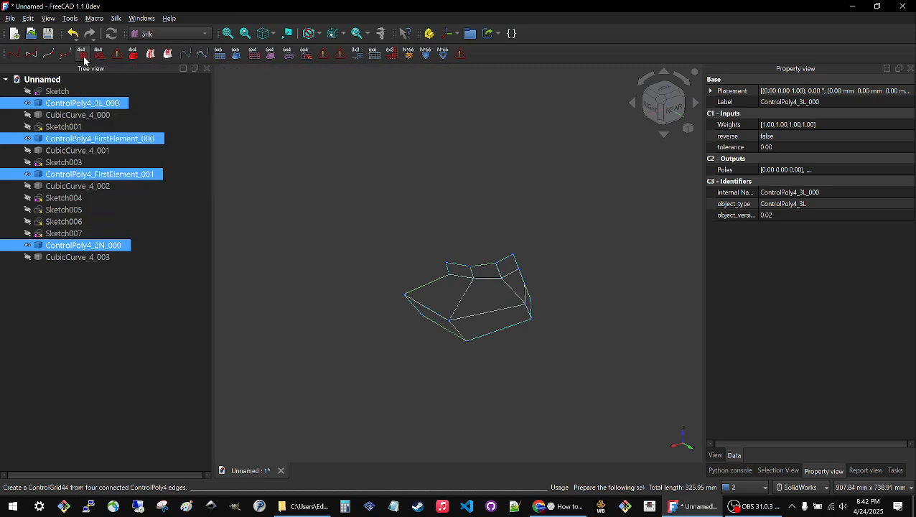
pyautogui.click(477, 343)
pyautogui.moveTo(477, 343); pyautogui.dragTo(431, 307, button='middle')
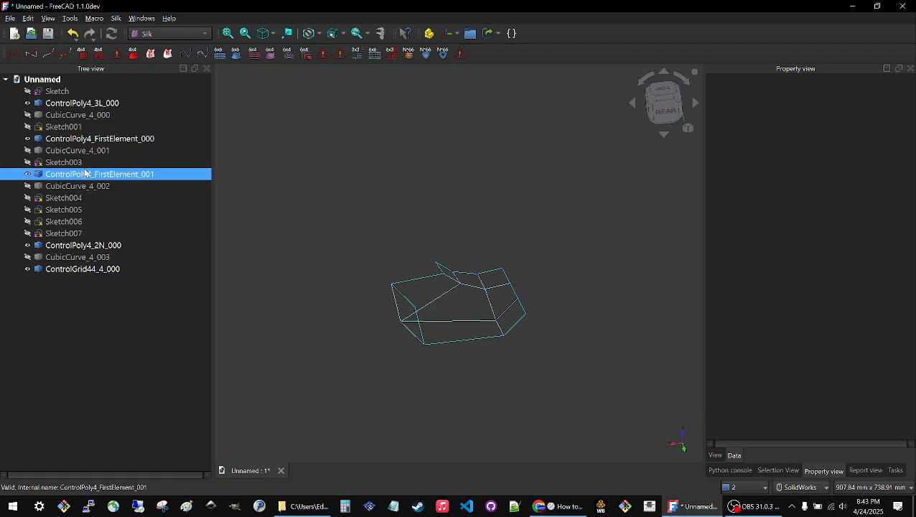
# Create a CubicSurface_44 from the control grid ControlGrid44_4_000 and inspect the surface from different angles.
pyautogui.click(89, 270)
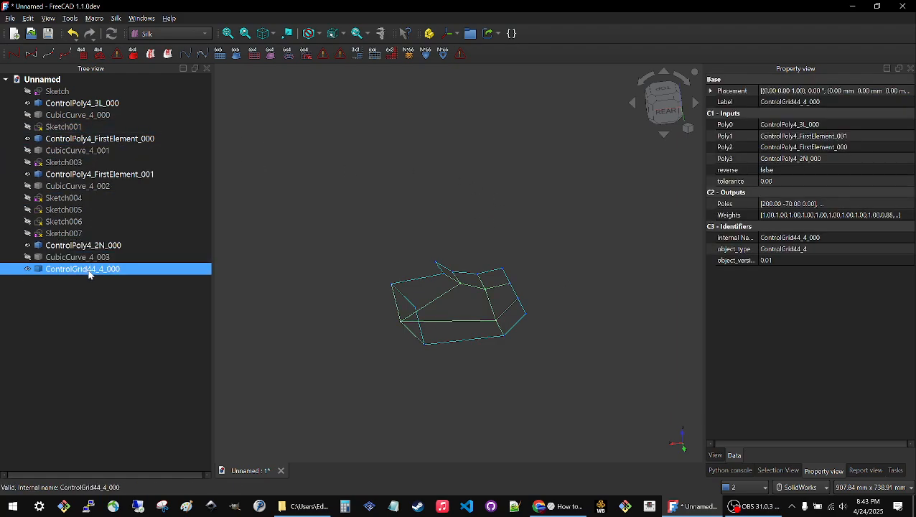
pyautogui.click(134, 54)
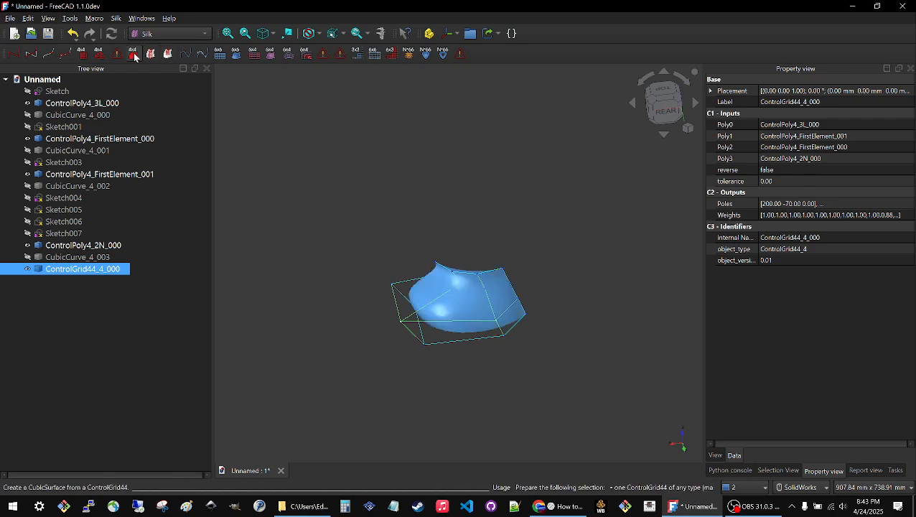
pyautogui.click(493, 382)
pyautogui.moveTo(492, 382); pyautogui.dragTo(506, 305, button='middle')
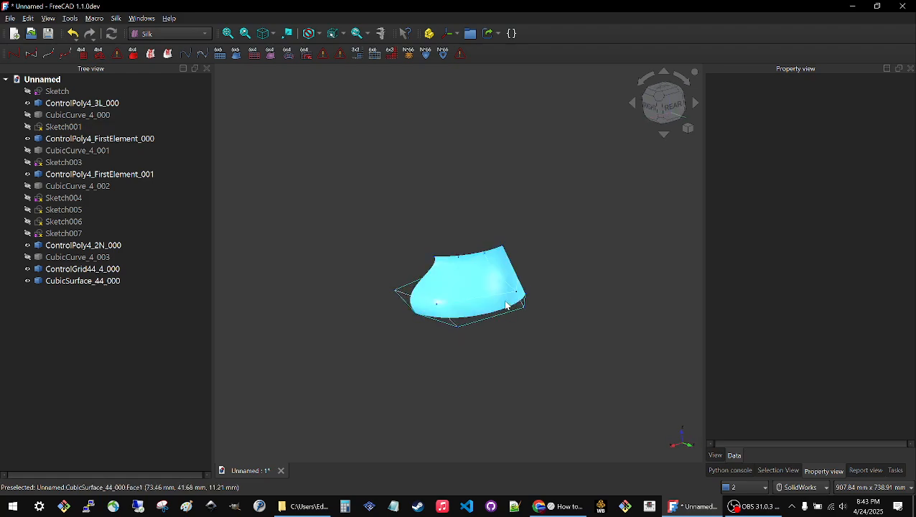
pyautogui.scroll(4, 506, 305)
pyautogui.moveTo(481, 373); pyautogui.dragTo(446, 302, button='middle')
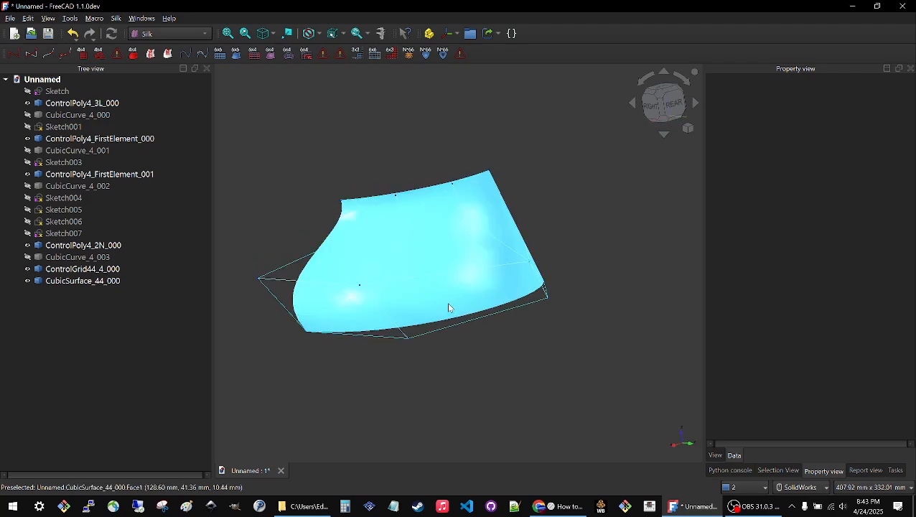
# Set the angular deflection of CubicSurface_44_000 to 1° in its view properties.
pyautogui.click(446, 302)
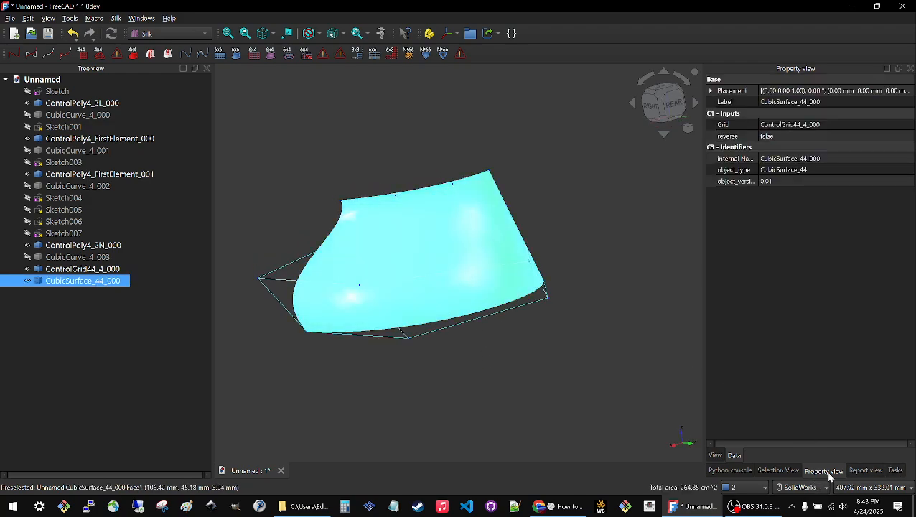
pyautogui.click(717, 455)
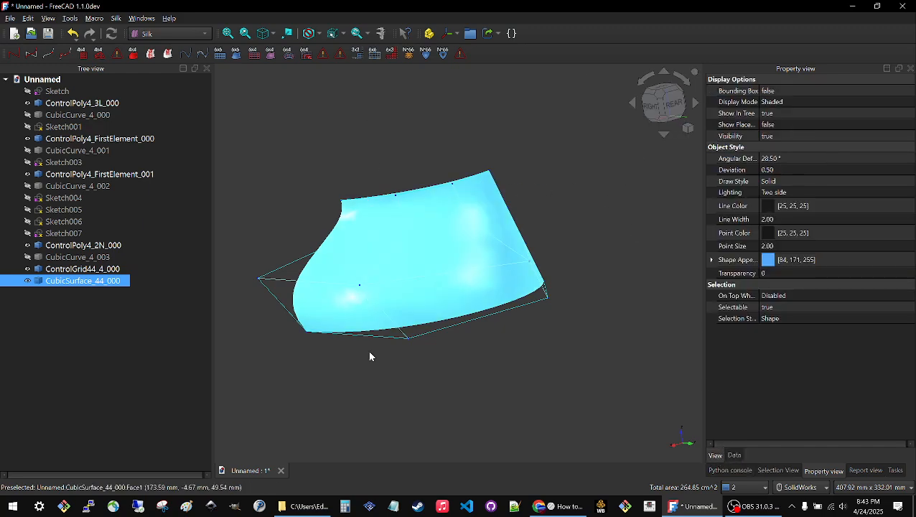
pyautogui.click(507, 356)
pyautogui.moveTo(507, 356); pyautogui.dragTo(479, 354, button='middle')
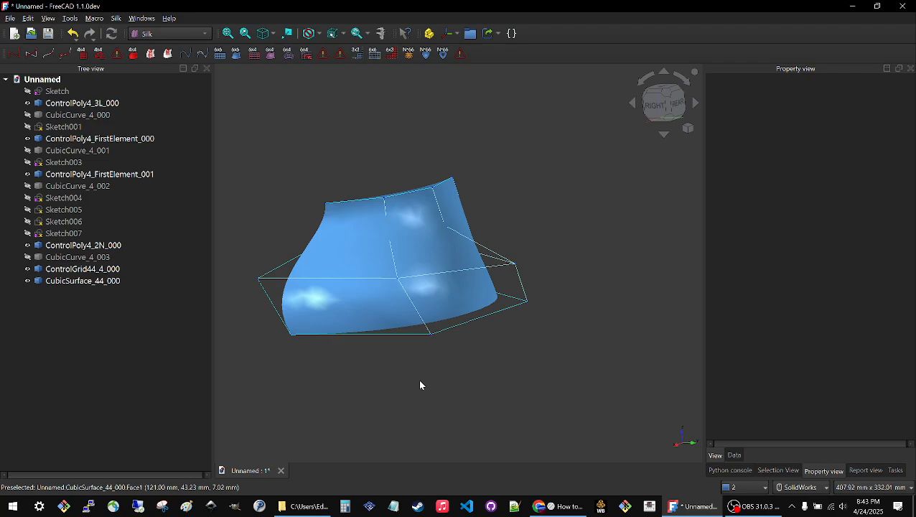
pyautogui.click(369, 303)
pyautogui.click(836, 155)
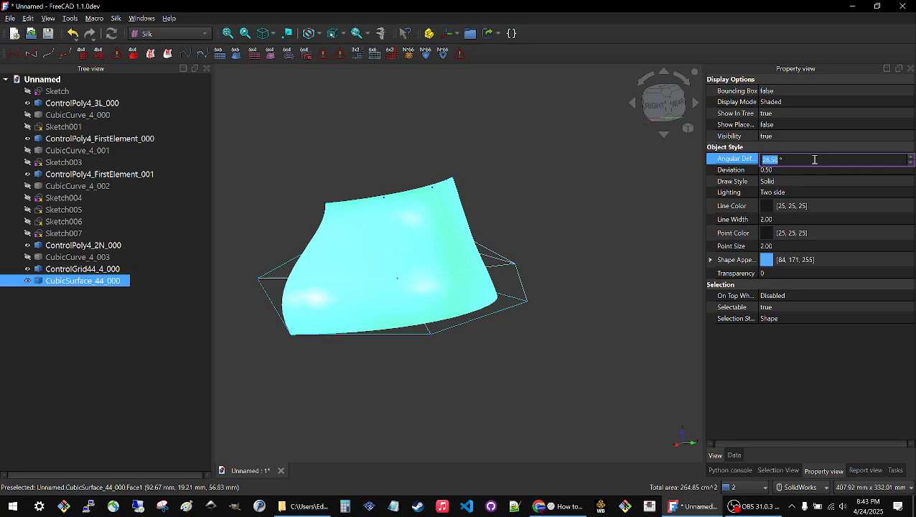
pyautogui.write('1')
pyautogui.moveTo(781, 160); pyautogui.dragTo(761, 162)
pyautogui.write('1')
pyautogui.click(771, 366)
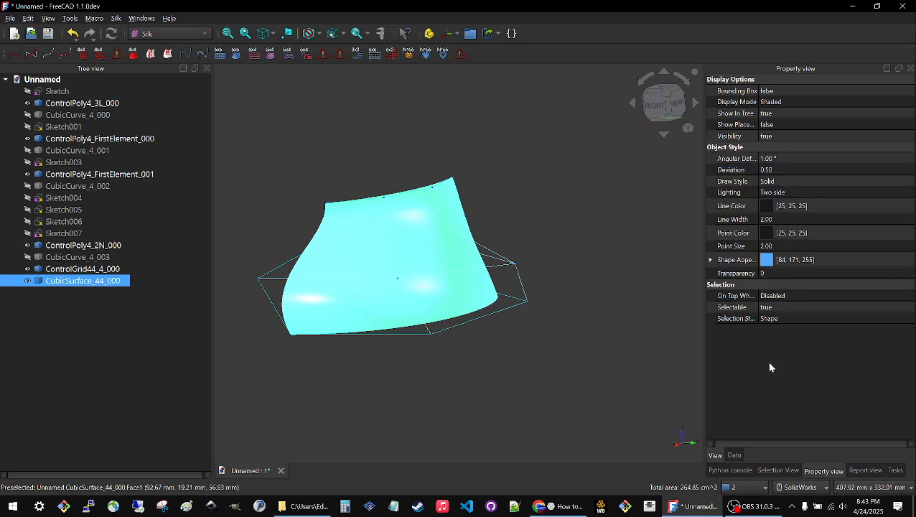
# Set the deviation of CubicSurface_44_000 to 0.05 and deselect the surface.
pyautogui.click(787, 168)
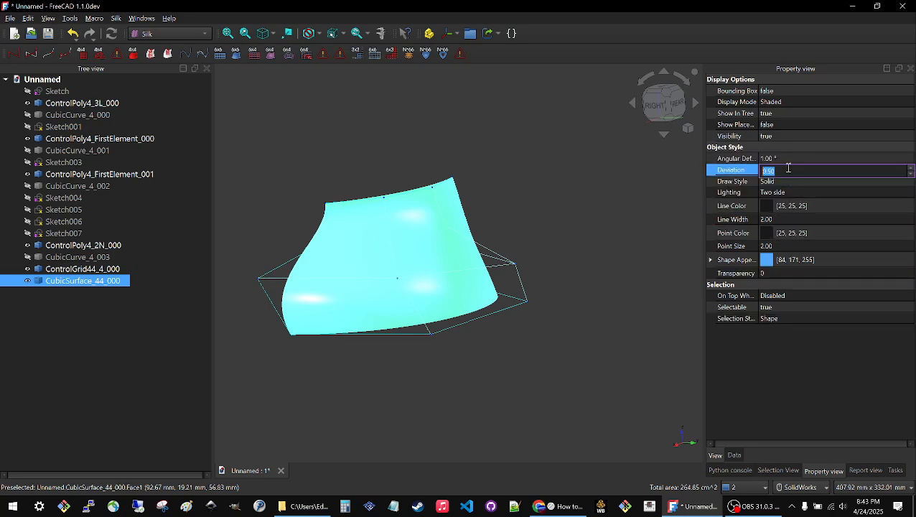
pyautogui.press('BackSpace')
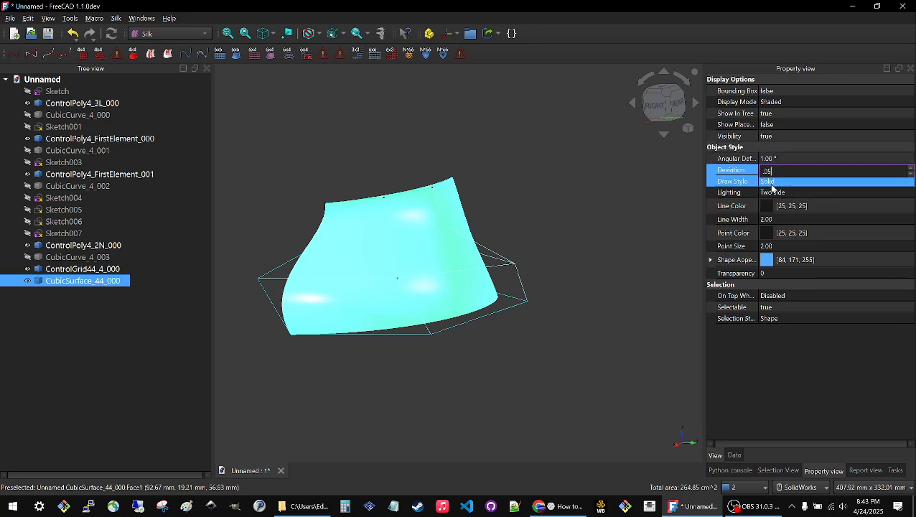
pyautogui.press('Return')
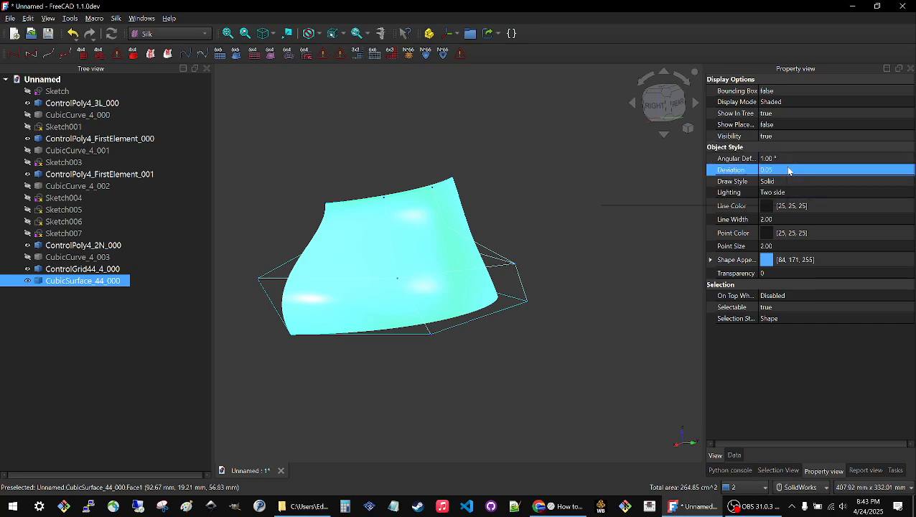
pyautogui.click(571, 233)
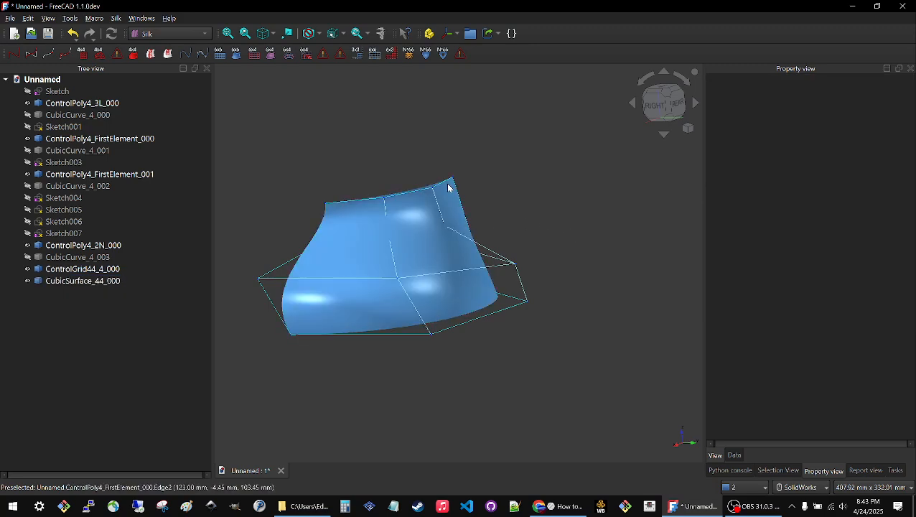
# Open the base sketch (Sketch) for editing and set its Constraint7 distance to 150 mm.
pyautogui.moveTo(450, 188)
pyautogui.mouseDown(button='middle')
pyautogui.moveTo(531, 147)
pyautogui.moveTo(536, 174)
pyautogui.moveTo(517, 188)
pyautogui.moveTo(497, 183)
pyautogui.moveTo(468, 207)
pyautogui.moveTo(527, 195)
pyautogui.moveTo(508, 205)
pyautogui.mouseUp(button='middle')
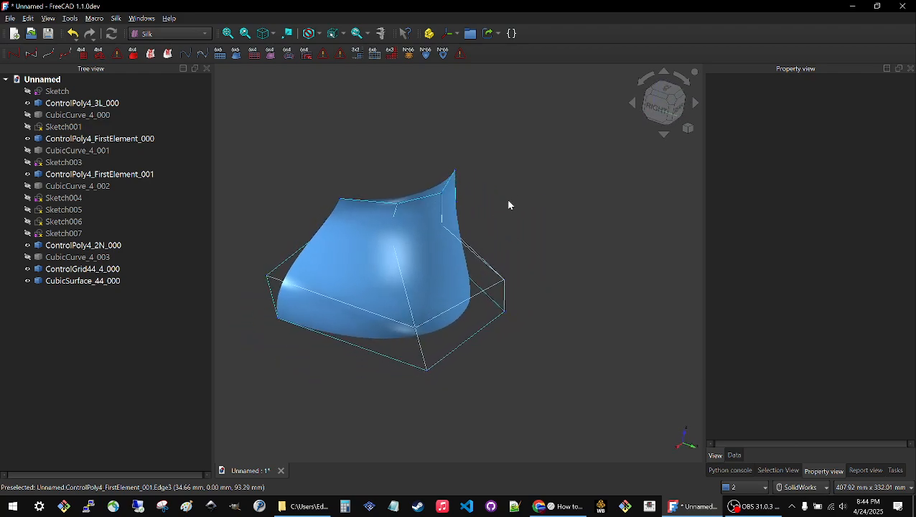
pyautogui.doubleClick(58, 92)
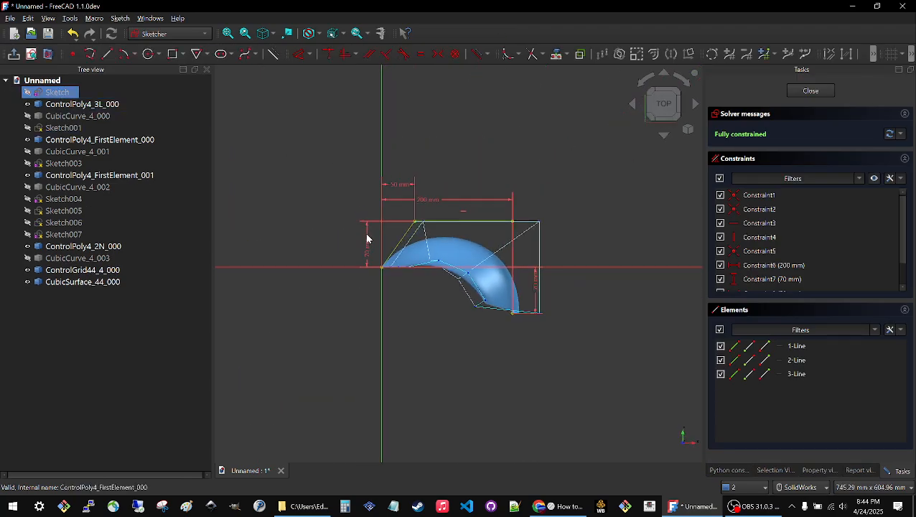
pyautogui.moveTo(441, 335)
pyautogui.mouseDown(button='middle')
pyautogui.moveTo(388, 257)
pyautogui.moveTo(466, 265)
pyautogui.moveTo(609, 333)
pyautogui.moveTo(586, 363)
pyautogui.moveTo(575, 353)
pyautogui.mouseUp(button='middle')
pyautogui.scroll(4, 484, 251)
pyautogui.scroll(-5, 483, 250)
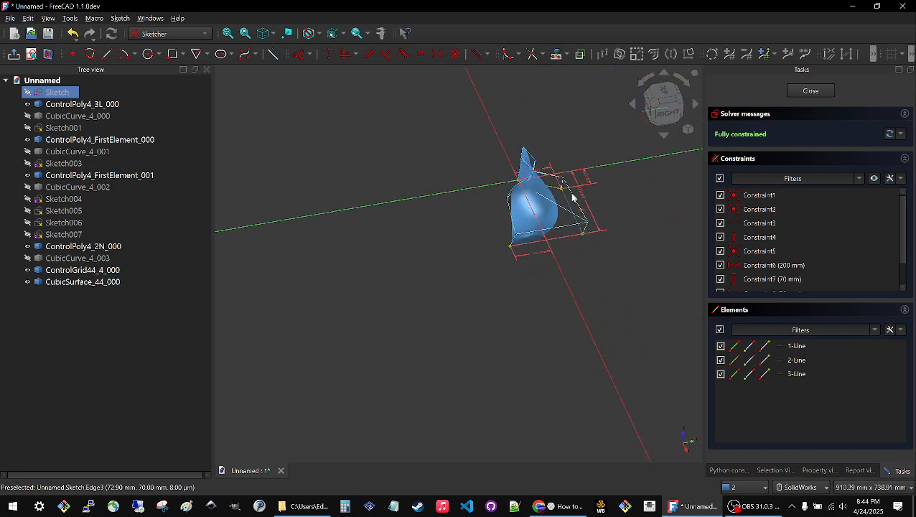
pyautogui.scroll(3, 591, 198)
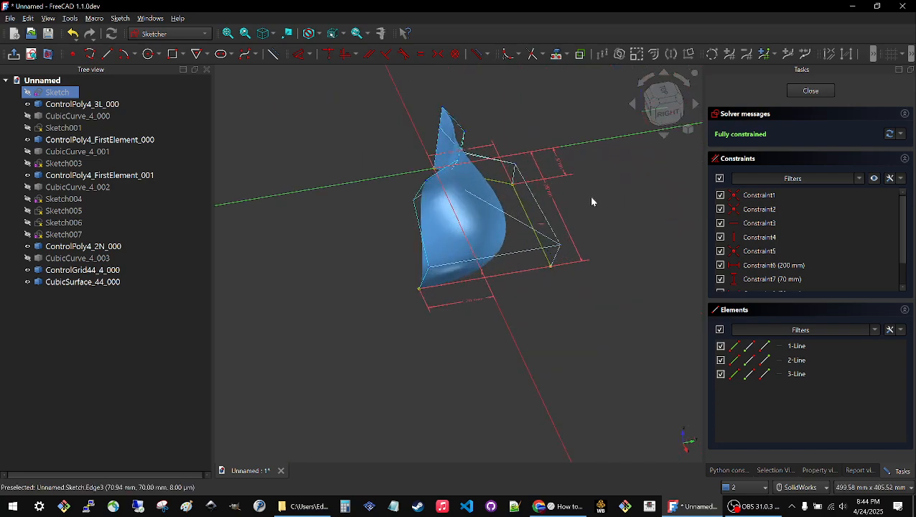
pyautogui.doubleClick(468, 298)
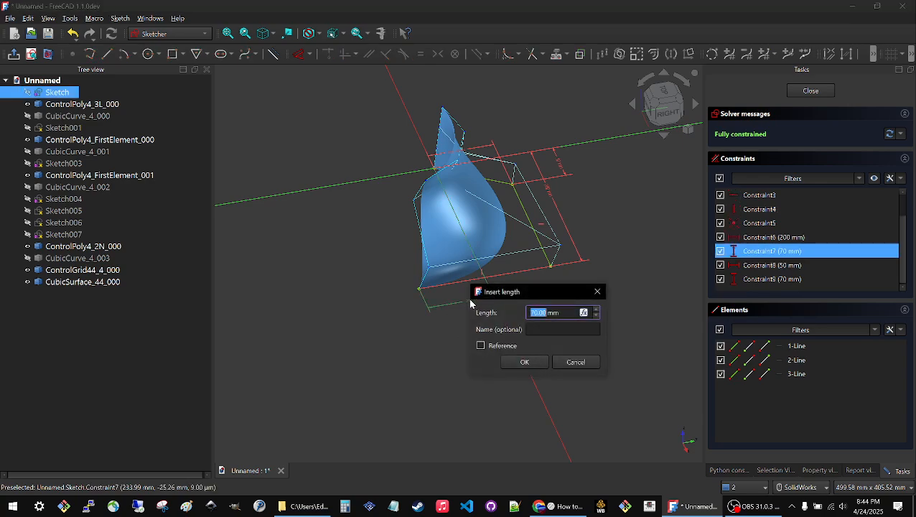
pyautogui.write('150')
pyautogui.press('Return')
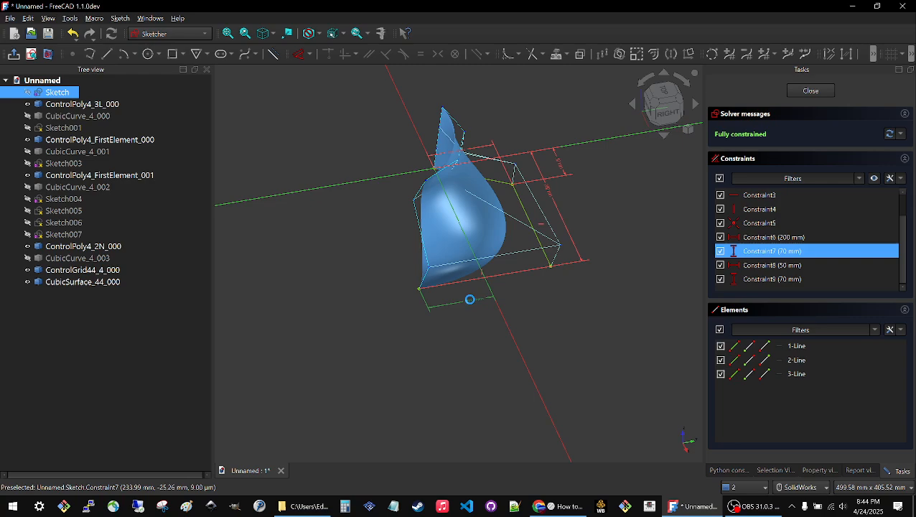
# Set the Constraint8 distance of the base sketch to 75 mm.
pyautogui.moveTo(481, 335); pyautogui.dragTo(402, 320, button='middle')
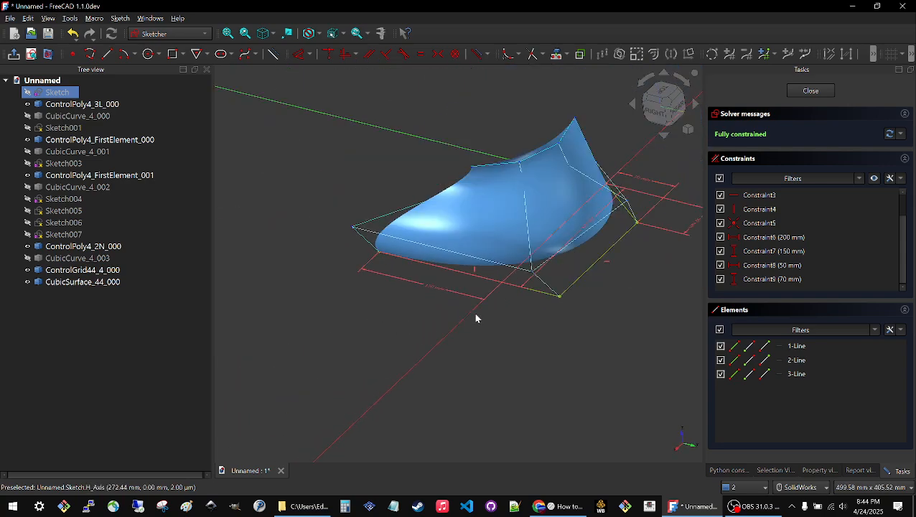
pyautogui.scroll(-3, 517, 305)
pyautogui.scroll(5, 625, 235)
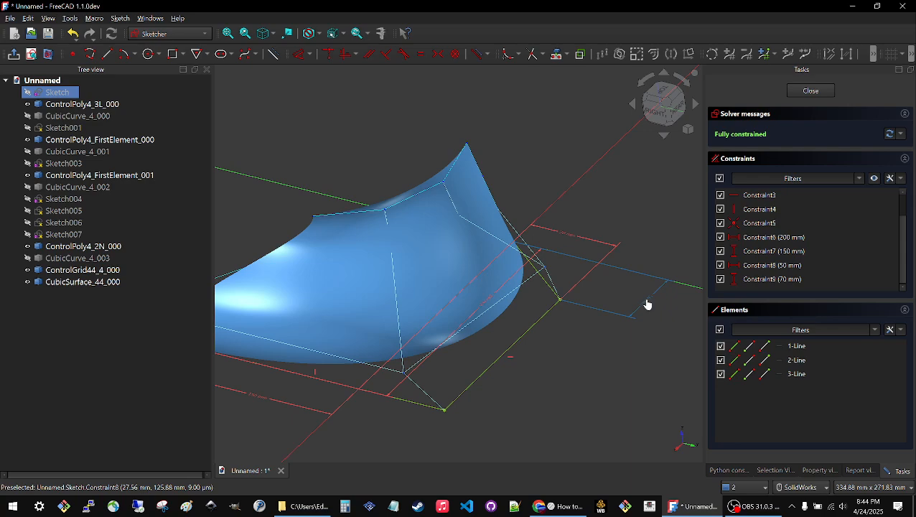
pyautogui.doubleClick(646, 304)
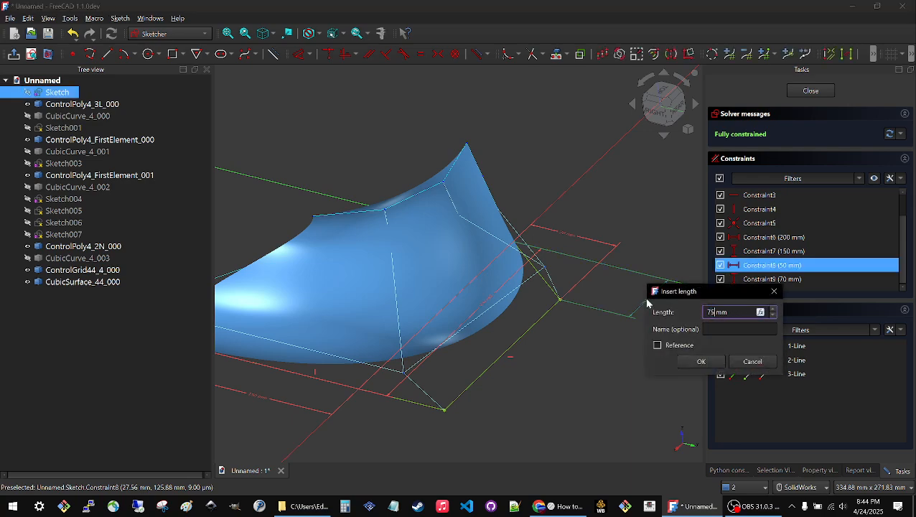
pyautogui.press('Return')
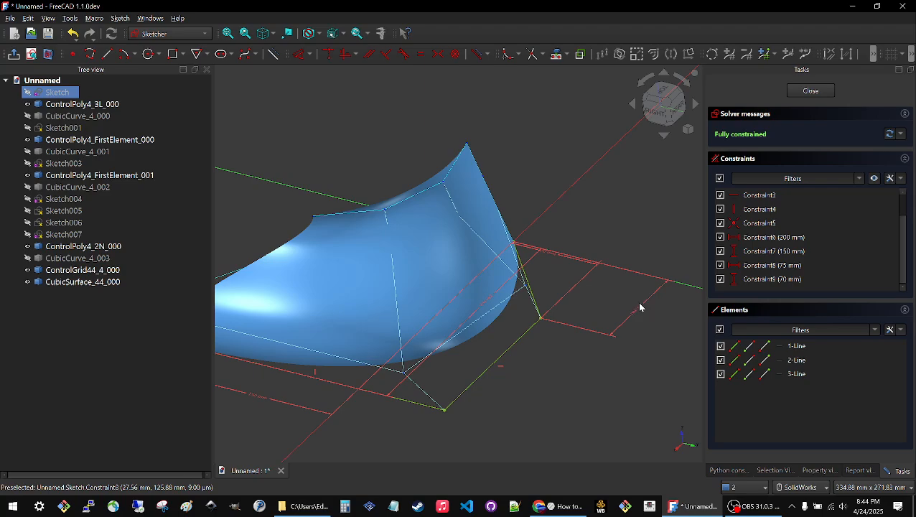
# Delete the 75 mm distance constraint and move the freed corner past the origin to about X -45 mm.
pyautogui.moveTo(639, 307); pyautogui.dragTo(446, 371, button='middle')
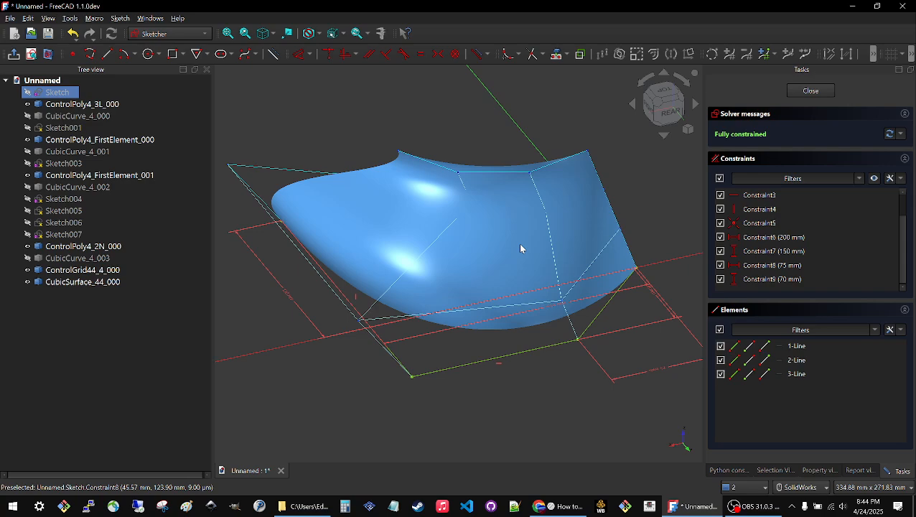
pyautogui.scroll(3, 508, 234)
pyautogui.scroll(-5, 507, 235)
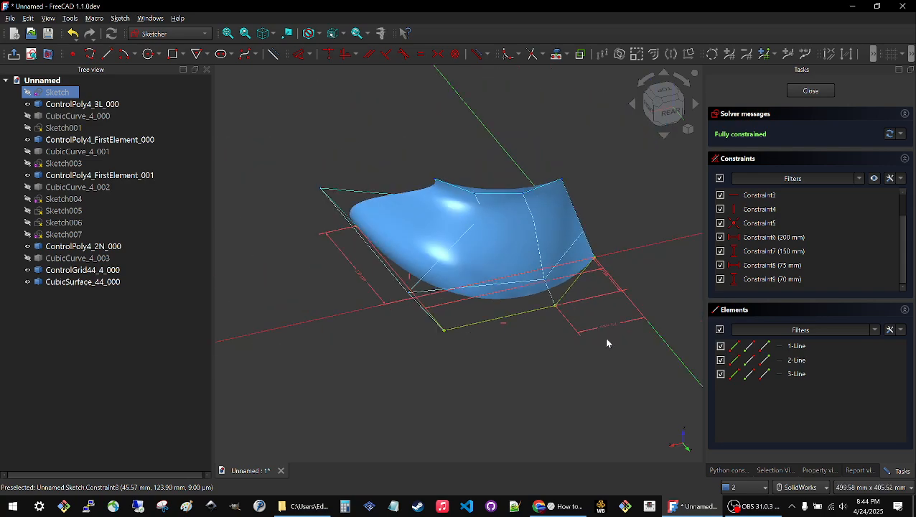
pyautogui.click(611, 327)
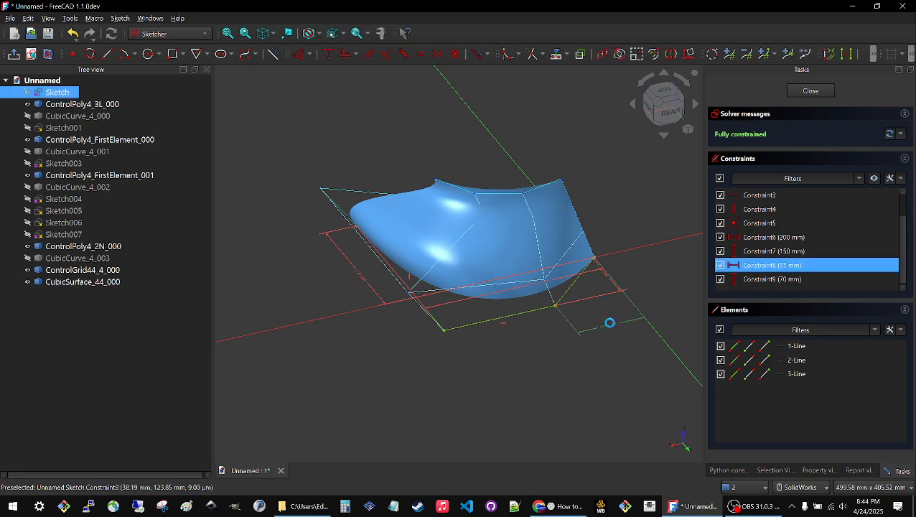
pyautogui.press('Delete')
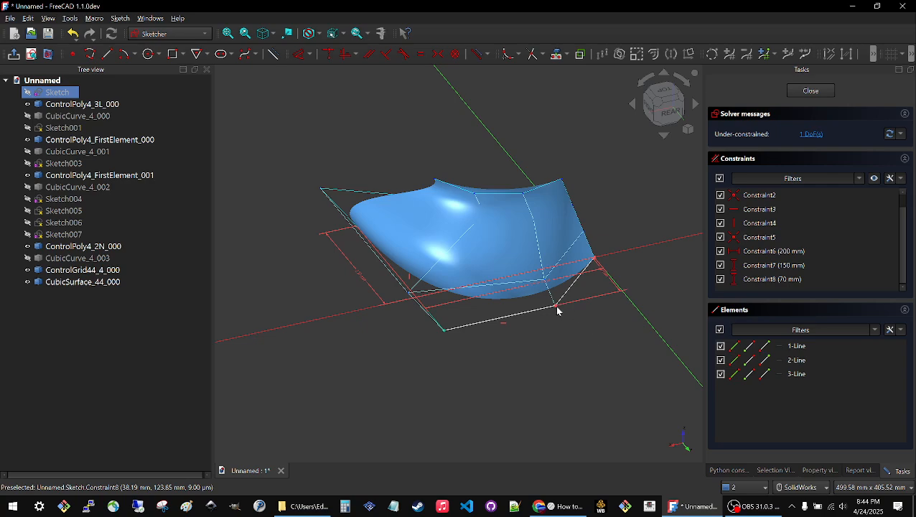
pyautogui.moveTo(558, 310)
pyautogui.mouseDown()
pyautogui.moveTo(636, 300)
pyautogui.moveTo(525, 314)
pyautogui.moveTo(677, 299)
pyautogui.moveTo(526, 301)
pyautogui.moveTo(669, 293)
pyautogui.moveTo(519, 310)
pyautogui.moveTo(673, 294)
pyautogui.moveTo(518, 315)
pyautogui.moveTo(681, 289)
pyautogui.moveTo(550, 305)
pyautogui.moveTo(654, 307)
pyautogui.moveTo(548, 316)
pyautogui.moveTo(668, 287)
pyautogui.moveTo(501, 308)
pyautogui.moveTo(654, 294)
pyautogui.moveTo(566, 309)
pyautogui.moveTo(494, 310)
pyautogui.mouseUp()
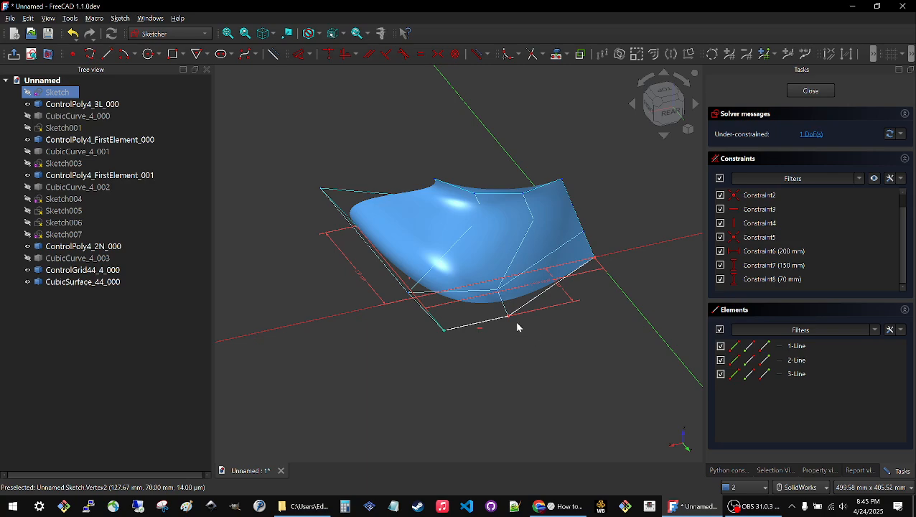
pyautogui.moveTo(508, 316); pyautogui.dragTo(657, 273)
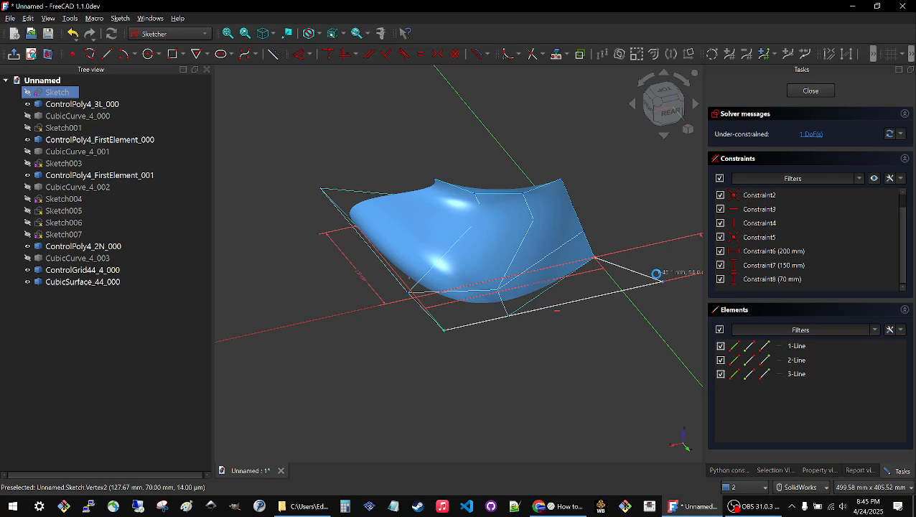
pyautogui.moveTo(656, 273); pyautogui.dragTo(658, 276)
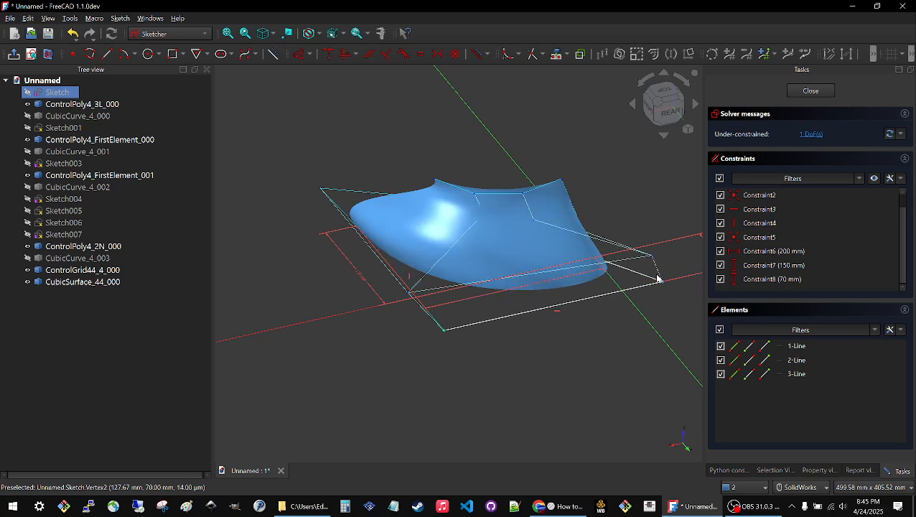
# Set the angular deflection of CubicSurface_44_000 to 20° and its deviation to 0.2, leaving the surface deselected.
pyautogui.click(63, 283)
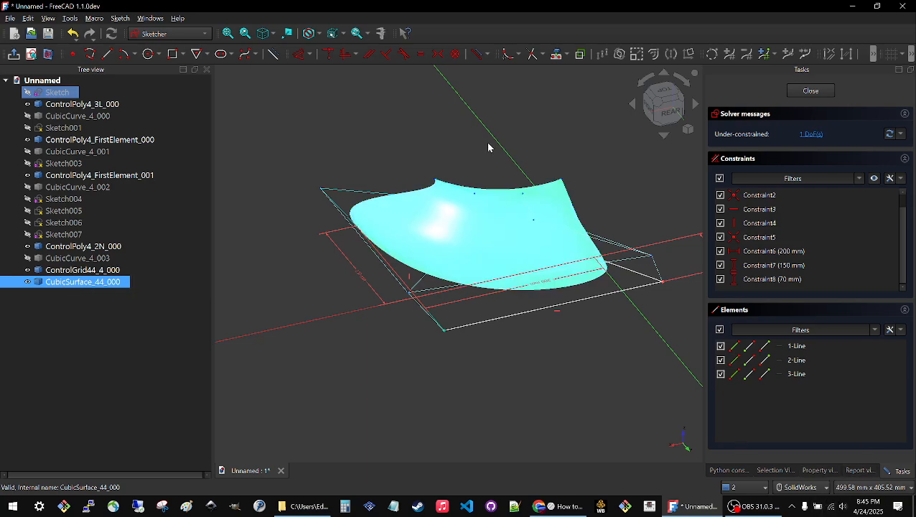
pyautogui.click(820, 470)
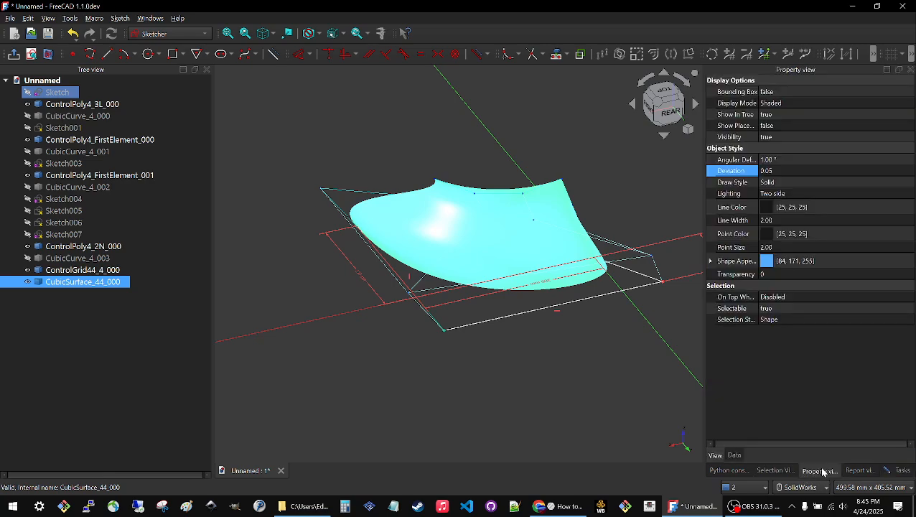
pyautogui.click(783, 159)
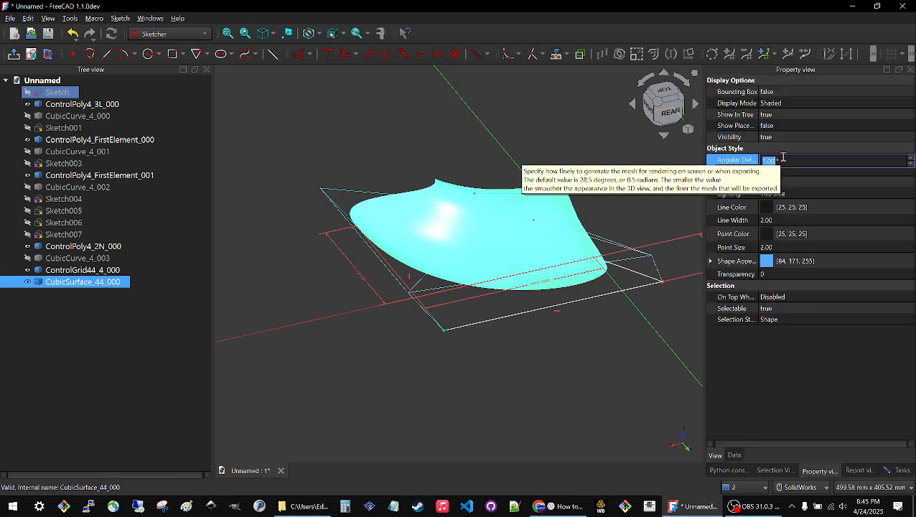
pyautogui.write('20')
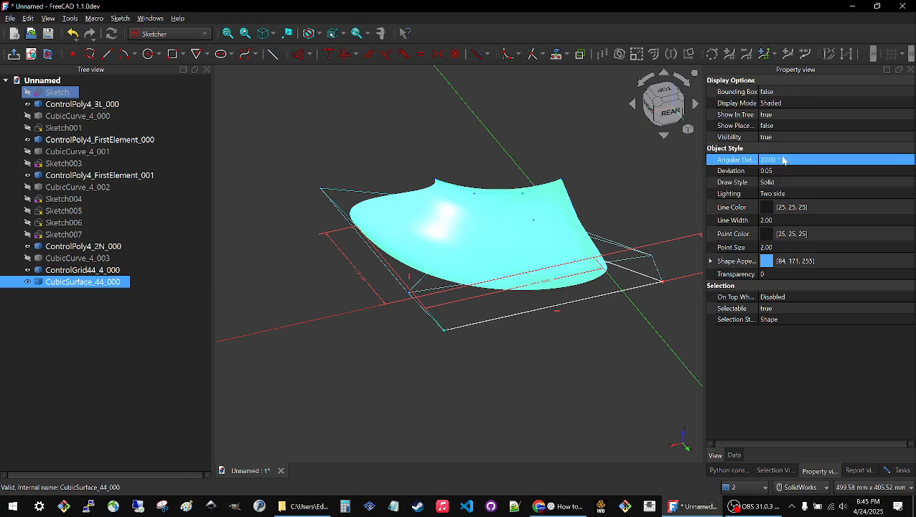
pyautogui.click(789, 173)
pyautogui.press('BackSpace')
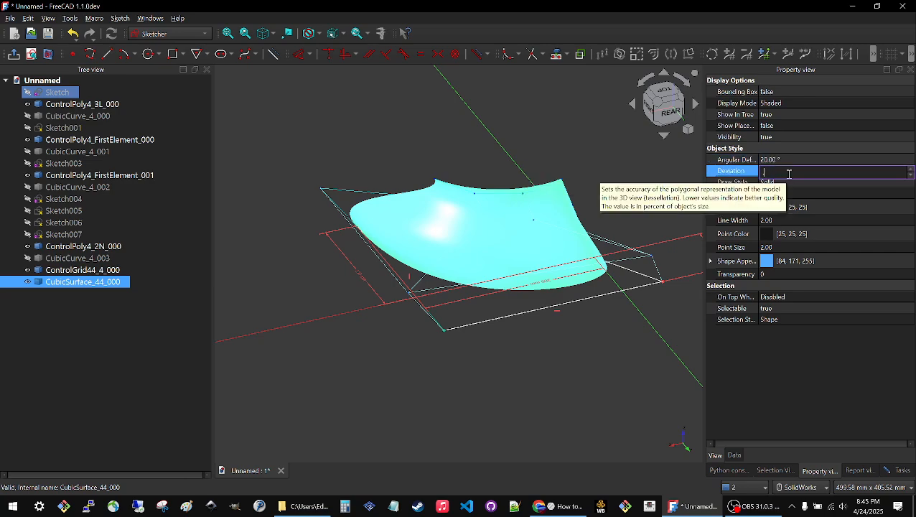
pyautogui.write('2')
pyautogui.press('Return')
pyautogui.click(541, 340)
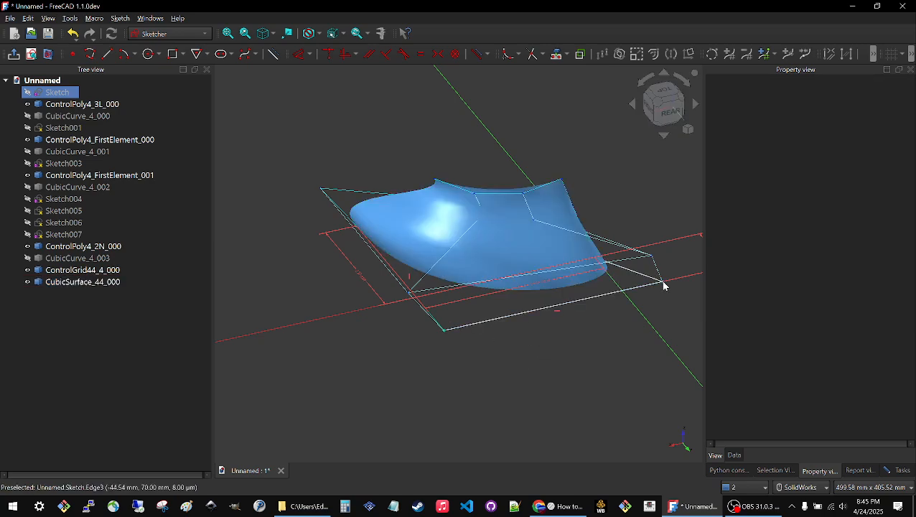
# Slide the free corner of the base sketch back to the positive X side to reshape the surface.
pyautogui.moveTo(620, 300)
pyautogui.mouseDown()
pyautogui.moveTo(585, 308)
pyautogui.moveTo(651, 282)
pyautogui.moveTo(534, 315)
pyautogui.moveTo(598, 310)
pyautogui.mouseUp()
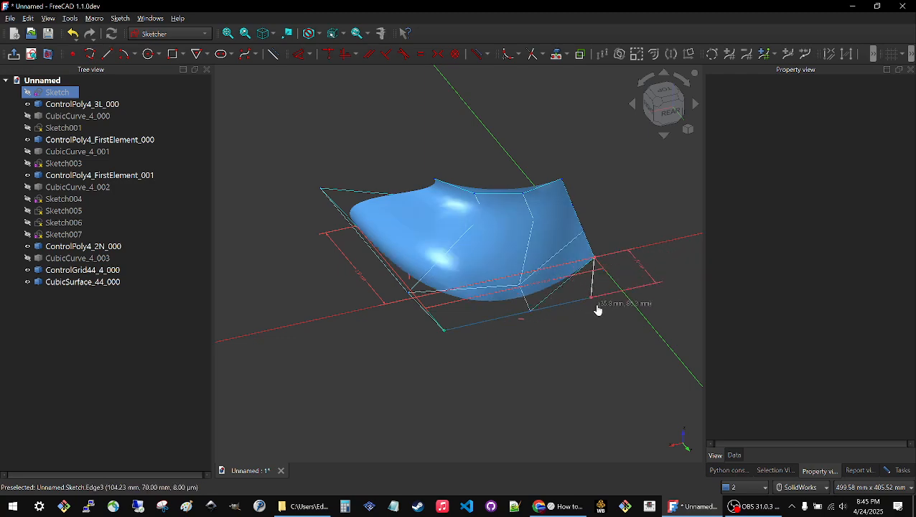
pyautogui.scroll(-2, 424, 277)
pyautogui.moveTo(420, 271); pyautogui.dragTo(499, 284, button='middle')
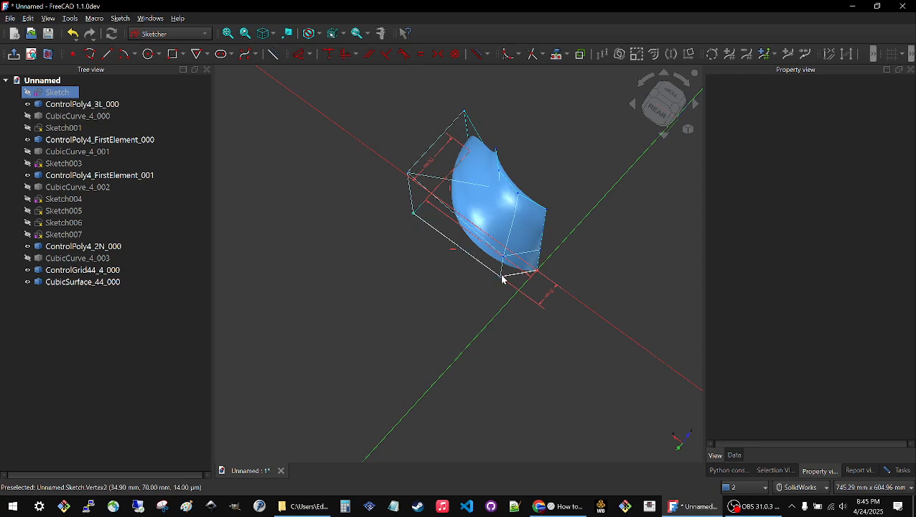
pyautogui.moveTo(501, 276)
pyautogui.mouseDown()
pyautogui.moveTo(429, 249)
pyautogui.moveTo(440, 237)
pyautogui.moveTo(538, 328)
pyautogui.moveTo(545, 321)
pyautogui.moveTo(548, 313)
pyautogui.moveTo(451, 277)
pyautogui.mouseUp()
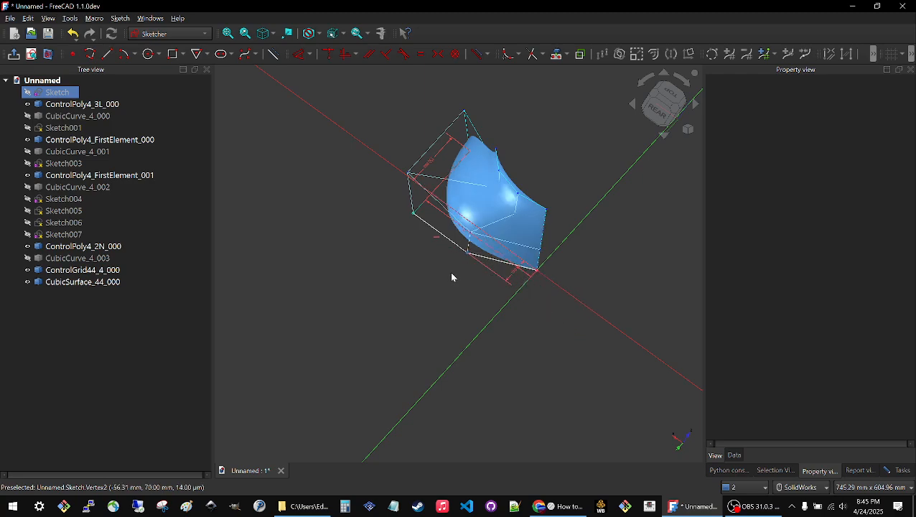
# Delete the 70 mm distance constraint, pull the freed corner outward to about Y 415 mm, and leave the sketch.
pyautogui.click(512, 271)
pyautogui.press('Delete')
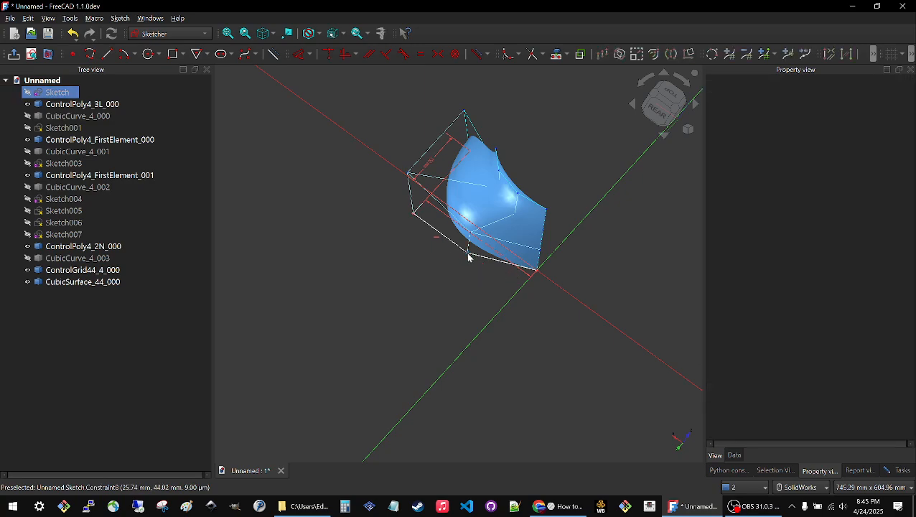
pyautogui.moveTo(469, 257); pyautogui.dragTo(369, 349)
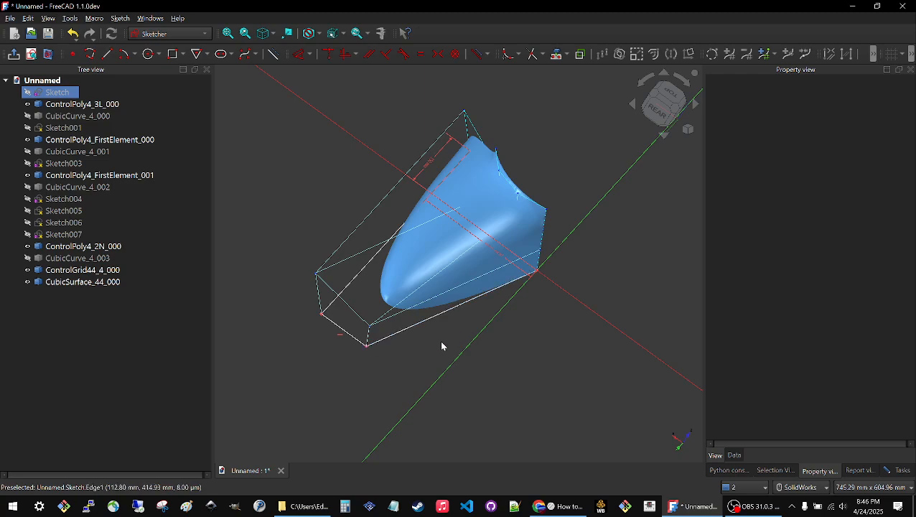
pyautogui.moveTo(441, 346); pyautogui.dragTo(404, 323, button='middle')
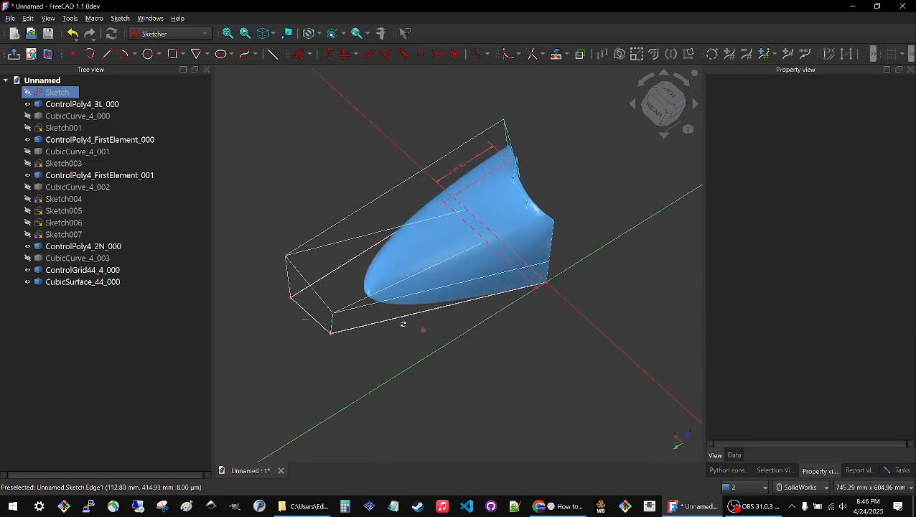
pyautogui.click(898, 470)
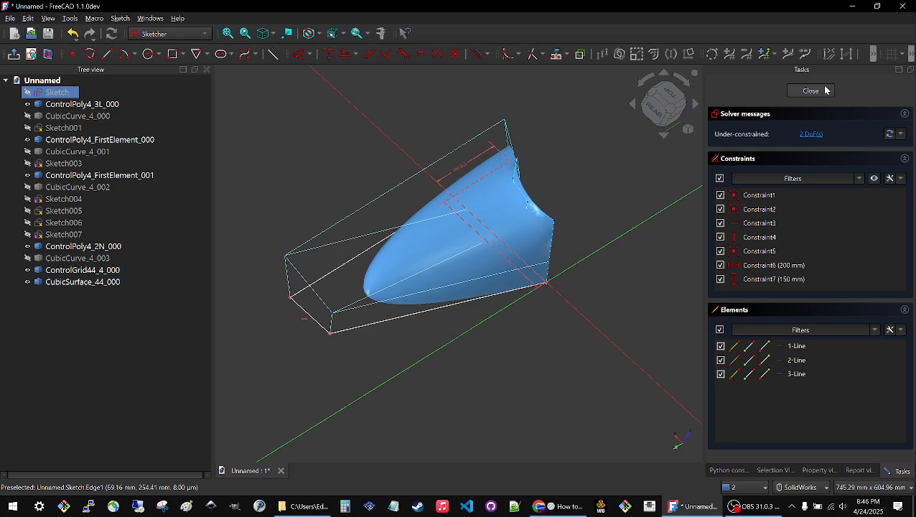
pyautogui.click(826, 89)
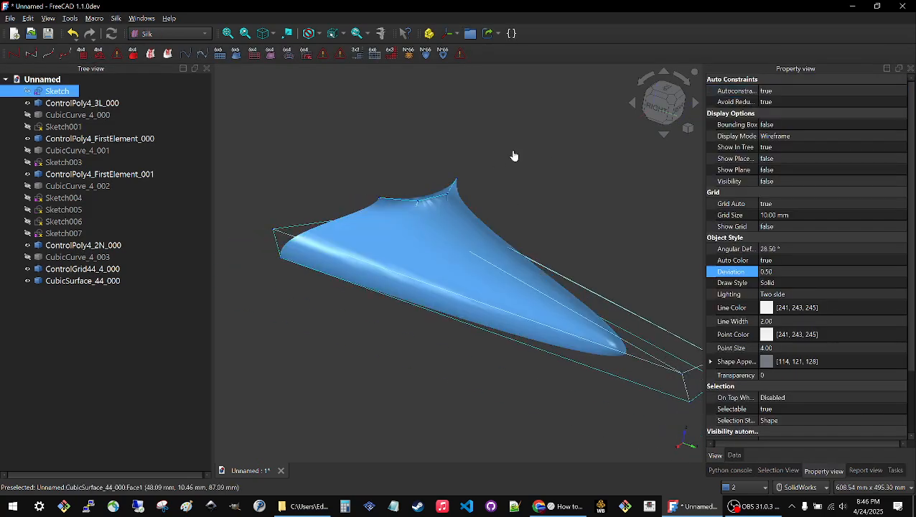
pyautogui.click(514, 156)
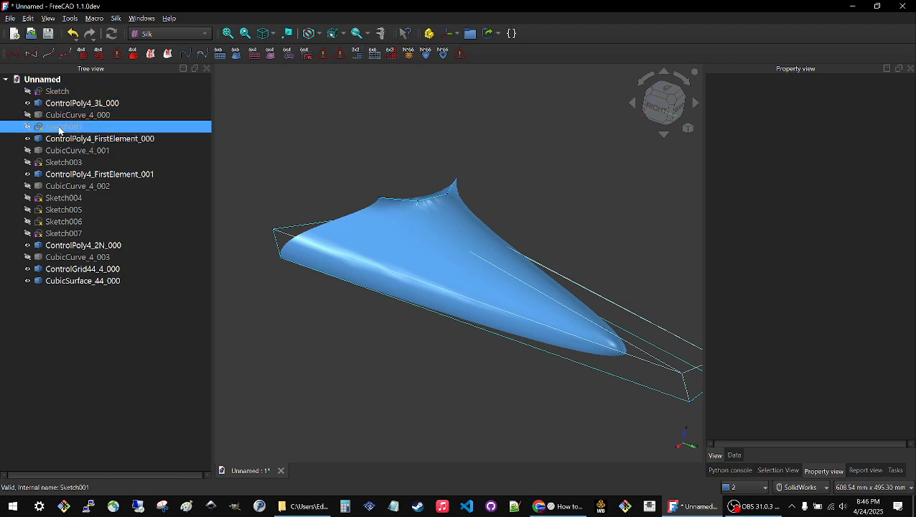
# Open Sketch003 for editing and move its line's free endpoint upward and outward to the negative X side.
pyautogui.click(59, 129)
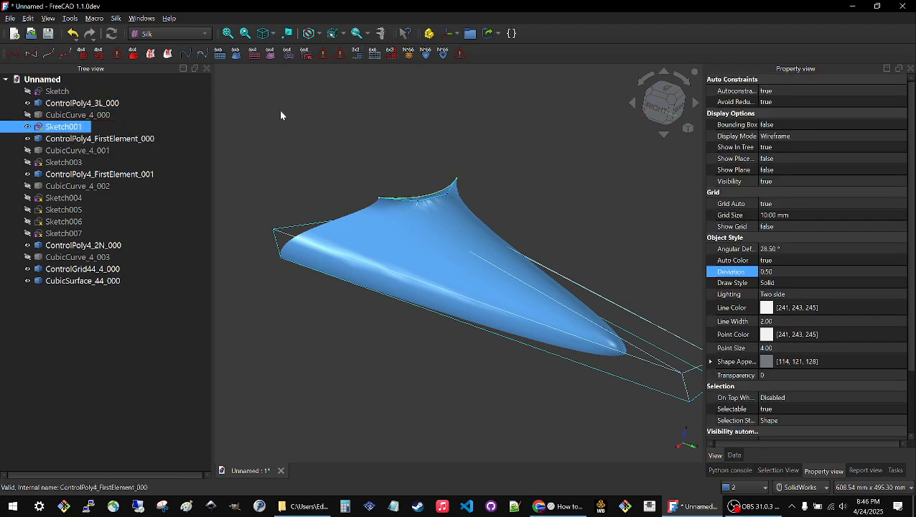
pyautogui.press('space')
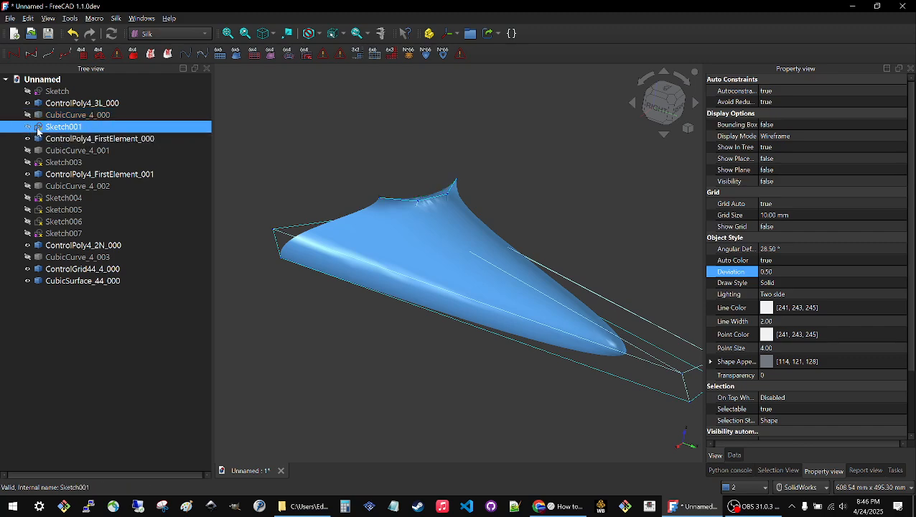
pyautogui.doubleClick(64, 163)
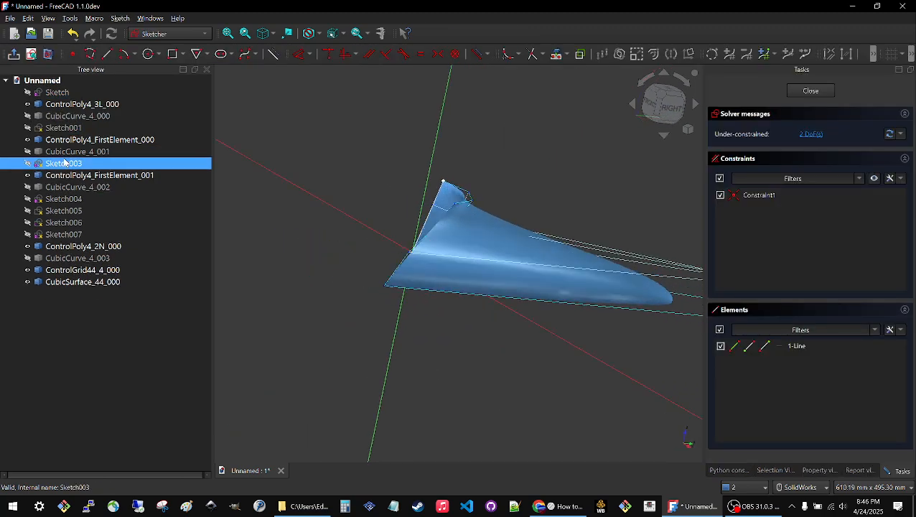
pyautogui.moveTo(438, 186)
pyautogui.mouseDown()
pyautogui.moveTo(512, 102)
pyautogui.moveTo(309, 115)
pyautogui.mouseUp()
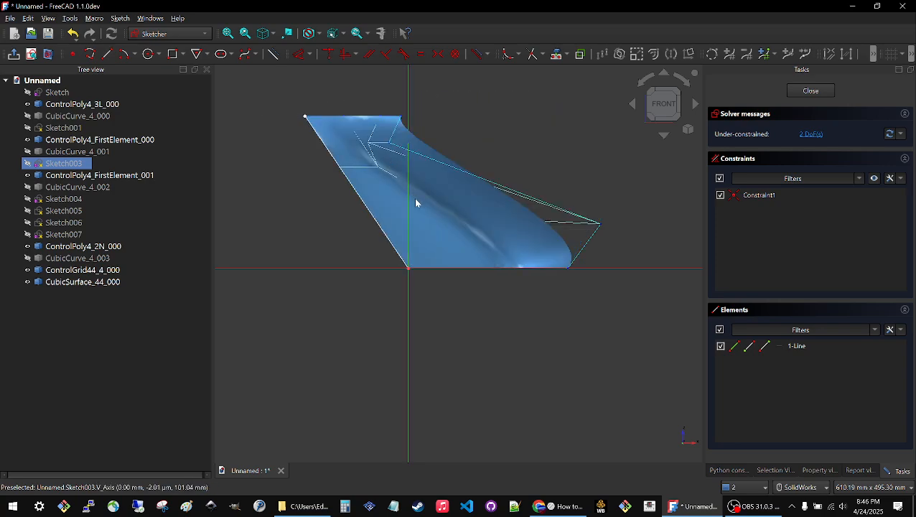
# Swing the free endpoint of Sketch003's line through trial positions to preview how the surface follows.
pyautogui.moveTo(417, 200)
pyautogui.mouseDown(button='middle')
pyautogui.moveTo(416, 253)
pyautogui.moveTo(343, 272)
pyautogui.mouseUp(button='middle')
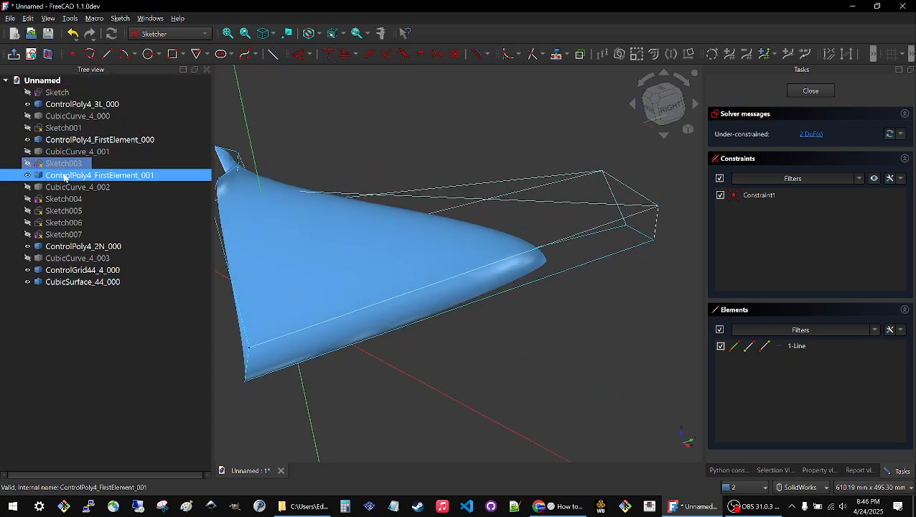
pyautogui.scroll(5, 544, 262)
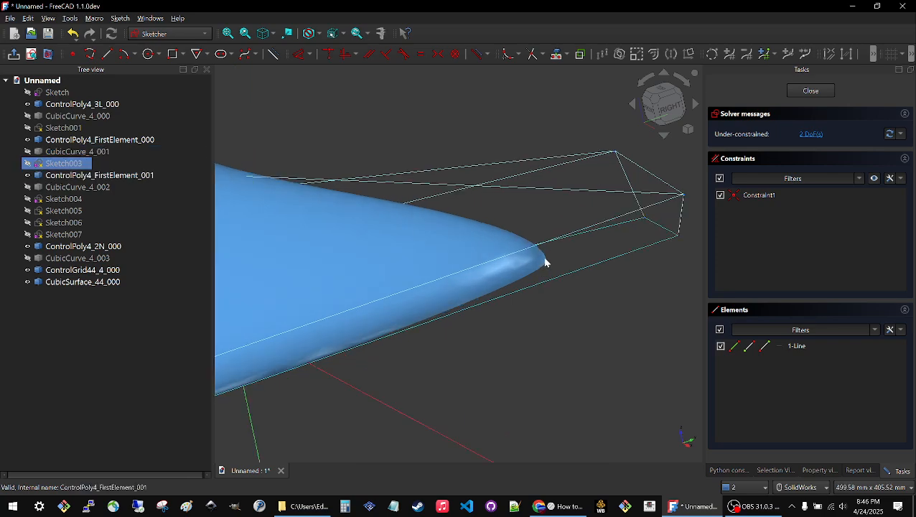
pyautogui.scroll(-5, 544, 262)
pyautogui.moveTo(544, 262); pyautogui.dragTo(458, 155, button='middle')
pyautogui.moveTo(471, 85)
pyautogui.mouseDown()
pyautogui.moveTo(362, 106)
pyautogui.moveTo(472, 109)
pyautogui.moveTo(407, 112)
pyautogui.mouseUp()
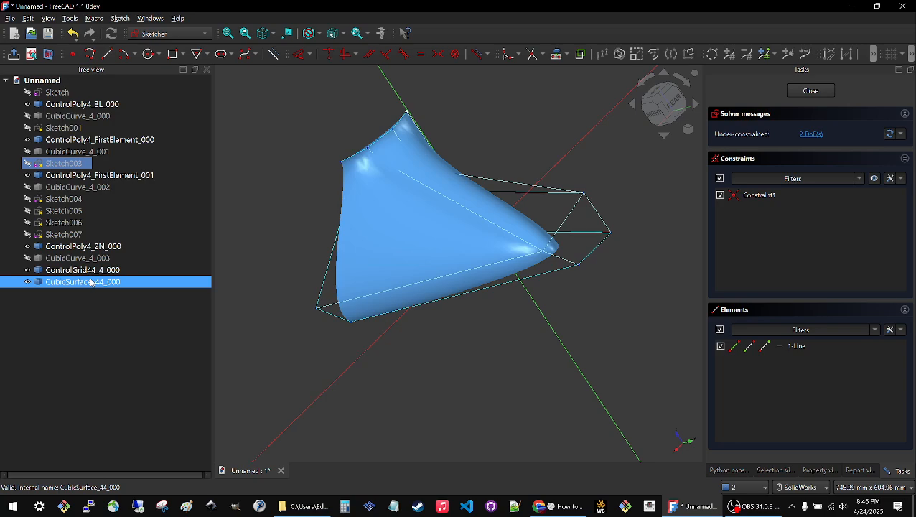
pyautogui.moveTo(409, 113); pyautogui.dragTo(520, 115)
pyautogui.moveTo(545, 220); pyautogui.dragTo(386, 275, button='middle')
pyautogui.scroll(-5, 388, 272)
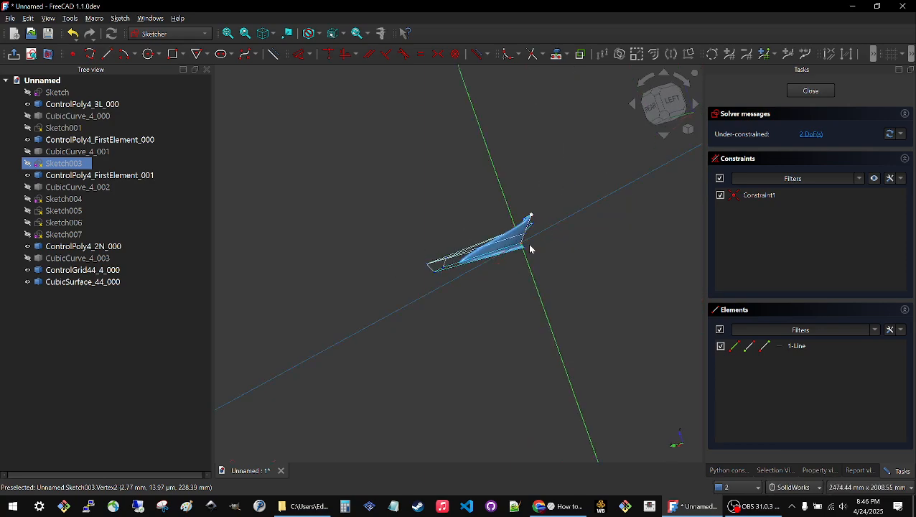
# Move the free endpoint of Sketch003's line well above the origin, slightly to the positive X side, and leave the sketch.
pyautogui.moveTo(530, 248); pyautogui.dragTo(494, 248, button='middle')
pyautogui.scroll(5, 551, 196)
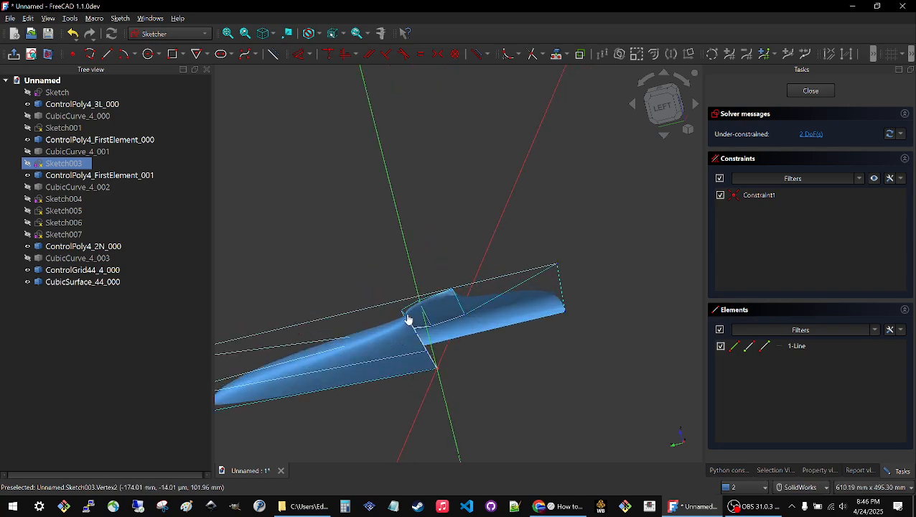
pyautogui.click(493, 240)
pyautogui.moveTo(492, 267); pyautogui.dragTo(419, 259, button='middle')
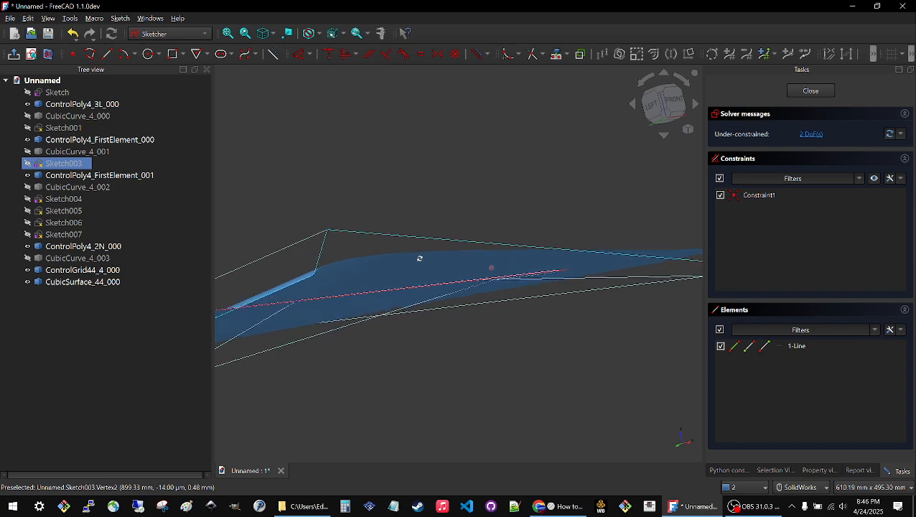
pyautogui.scroll(-5, 477, 298)
pyautogui.moveTo(479, 262); pyautogui.dragTo(473, 296, button='middle')
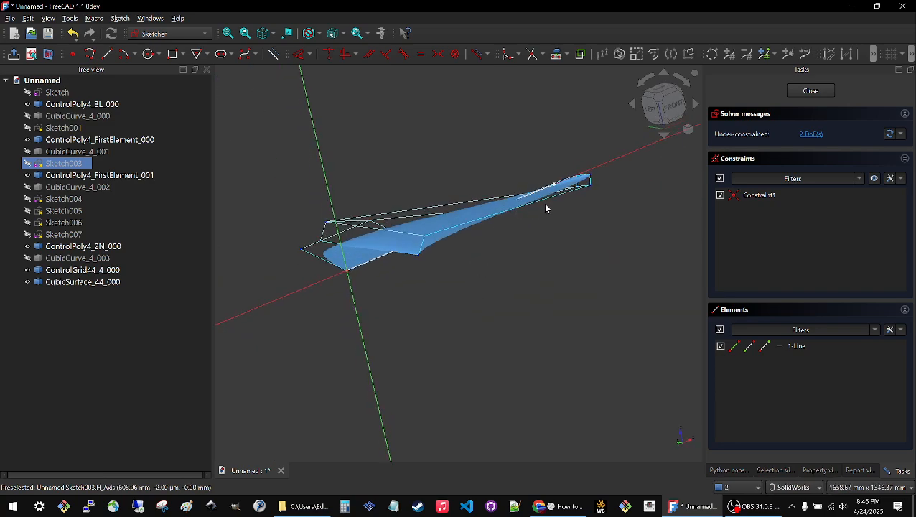
pyautogui.moveTo(555, 186); pyautogui.dragTo(361, 129)
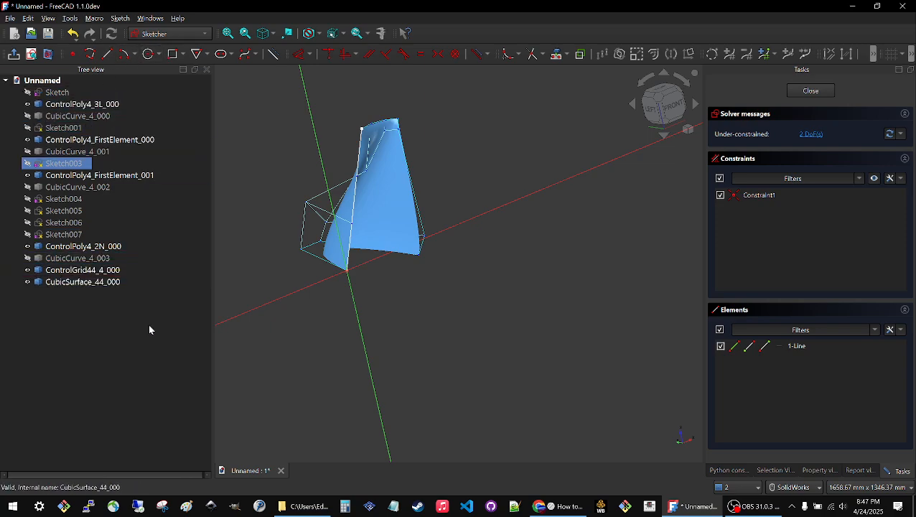
pyautogui.click(810, 91)
# Set the angular deflection of CubicSurface_44_000 to 1° and its deviation to 0.1, and leave the surface deselected.
pyautogui.scroll(-3, 364, 292)
pyautogui.moveTo(364, 293); pyautogui.dragTo(465, 259, button='middle')
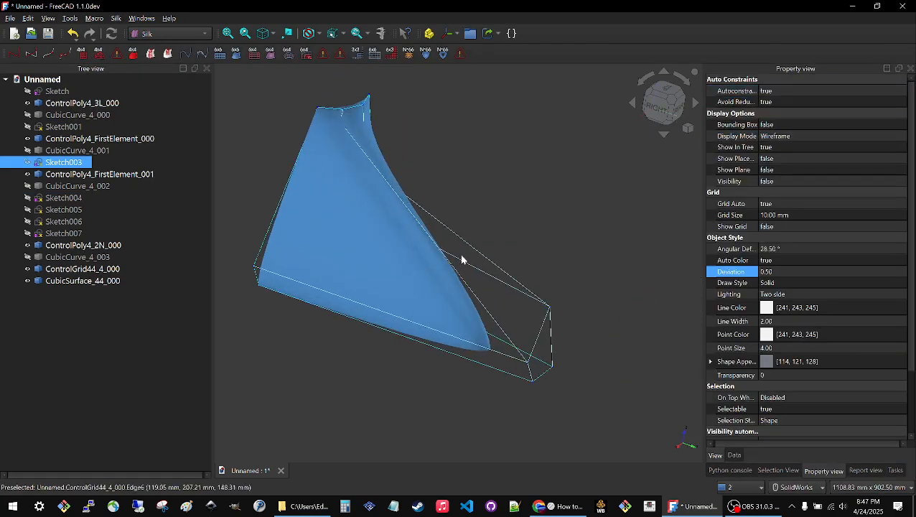
pyautogui.moveTo(431, 298)
pyautogui.mouseDown(button='middle')
pyautogui.moveTo(350, 299)
pyautogui.moveTo(338, 309)
pyautogui.mouseUp(button='middle')
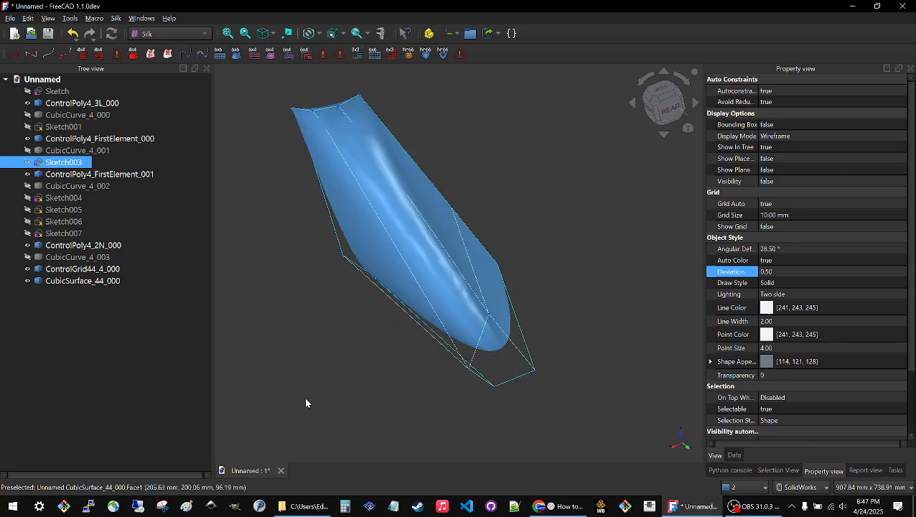
pyautogui.click(304, 397)
pyautogui.moveTo(441, 274); pyautogui.dragTo(329, 339, button='middle')
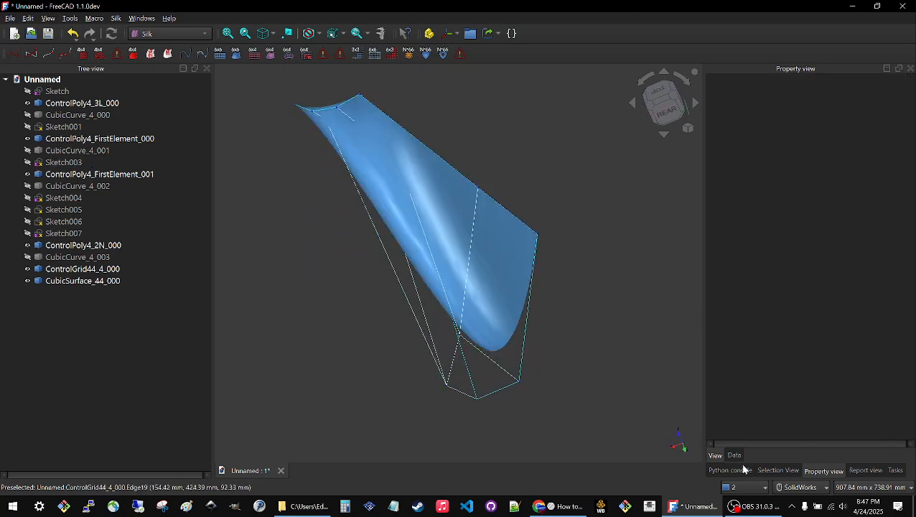
pyautogui.click(452, 245)
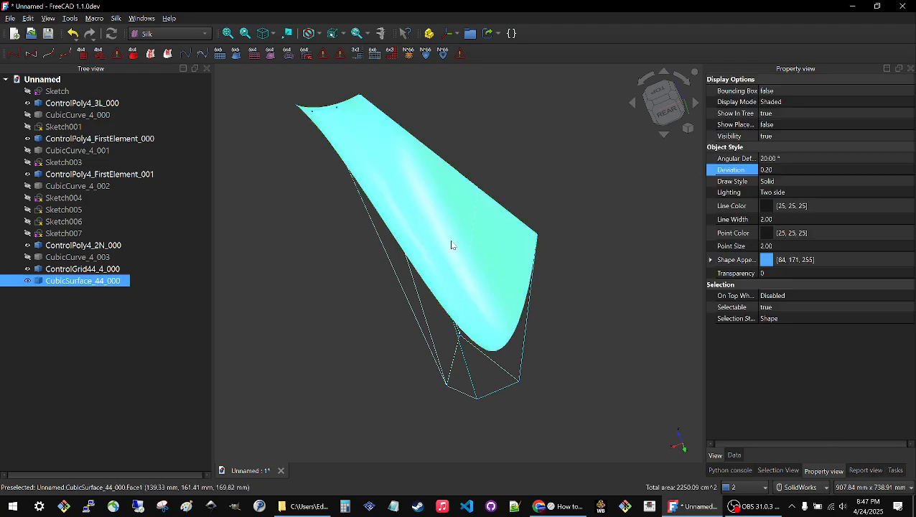
pyautogui.click(792, 159)
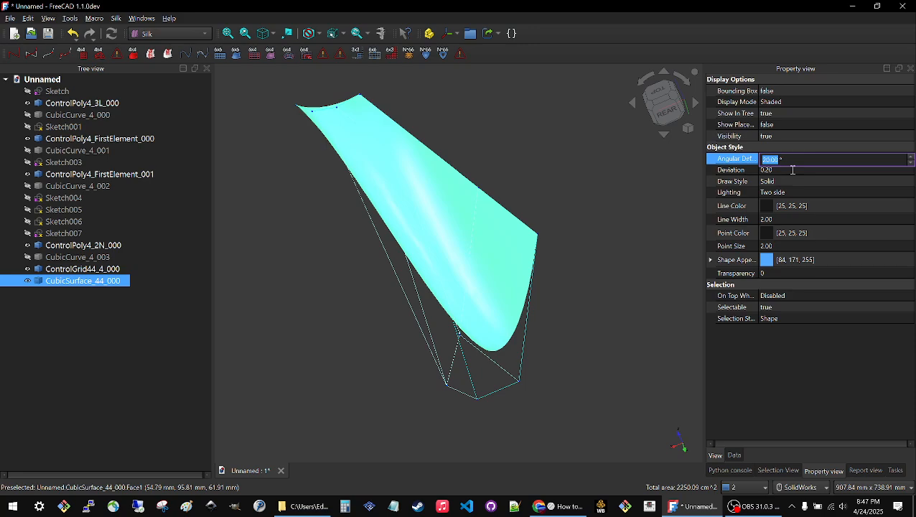
pyautogui.write('1')
pyautogui.click(788, 171)
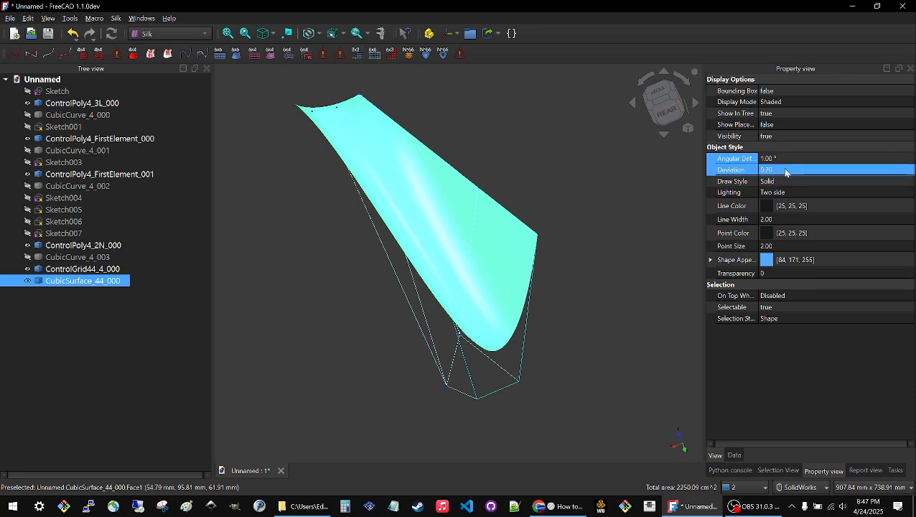
pyautogui.press('BackSpace')
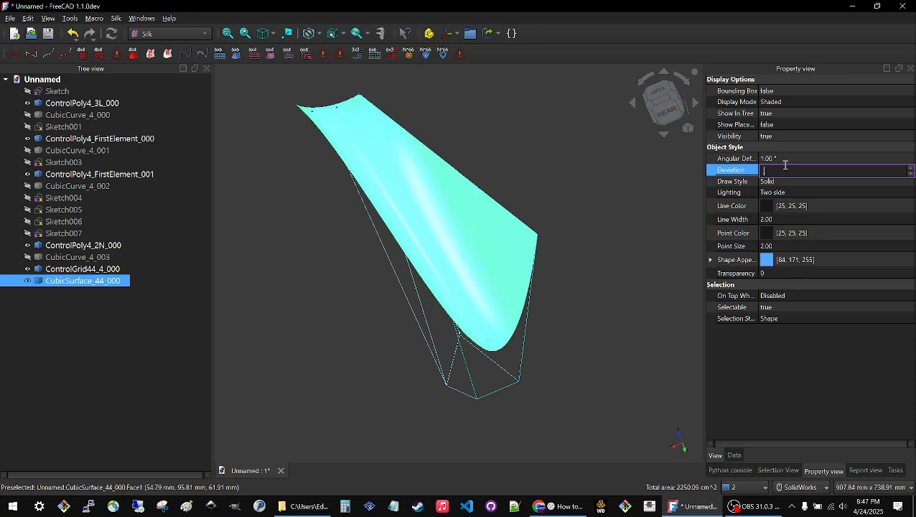
pyautogui.write('.1')
pyautogui.press('Return')
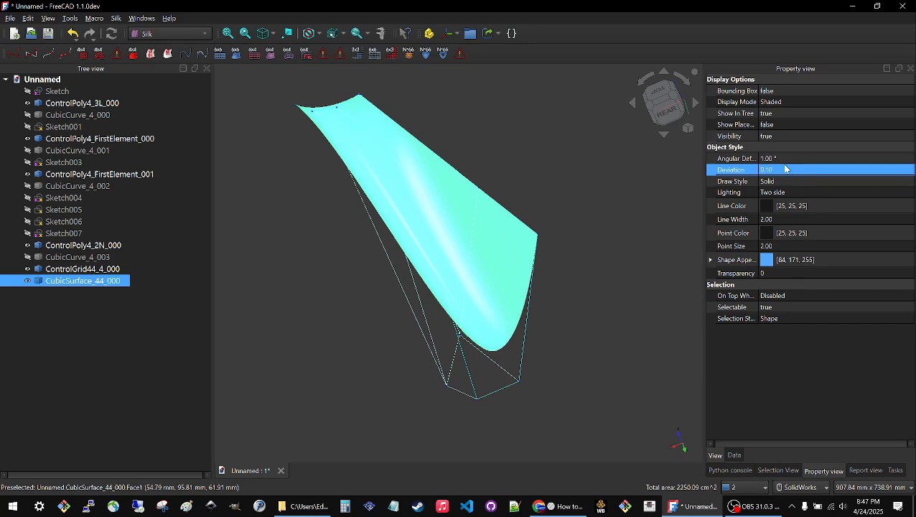
pyautogui.click(230, 274)
# Open Sketch005 for editing and stretch its line's free endpoint downward to the positive side of the sketch's vertical axis.
pyautogui.moveTo(301, 238); pyautogui.dragTo(502, 414, button='middle')
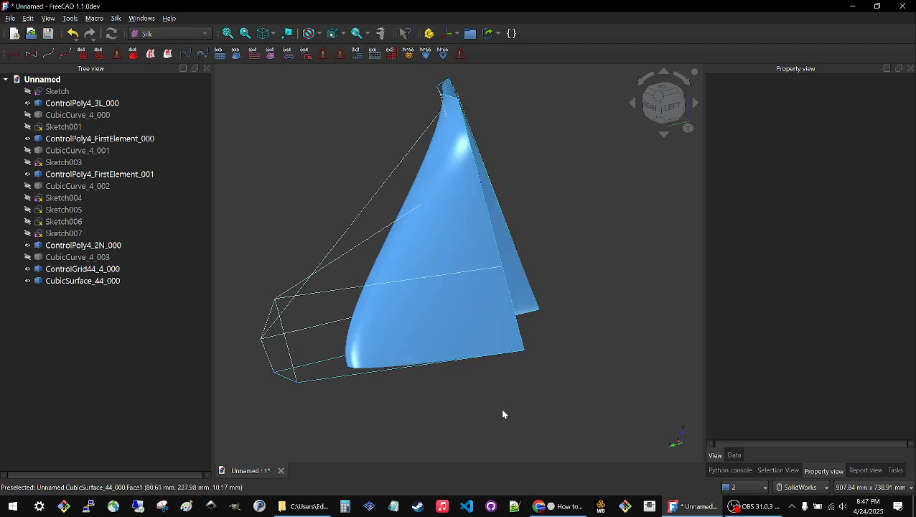
pyautogui.moveTo(589, 287); pyautogui.dragTo(609, 386, button='middle')
pyautogui.moveTo(458, 133); pyautogui.dragTo(431, 108, button='middle')
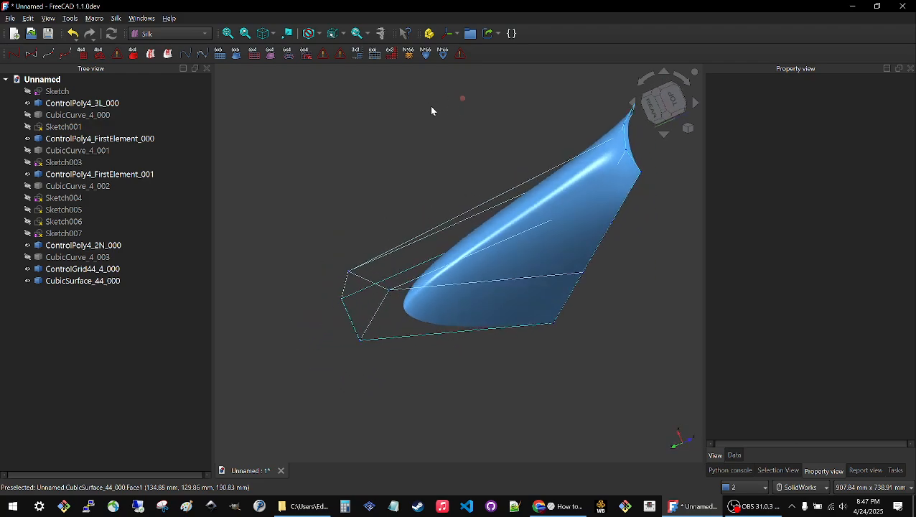
pyautogui.click(75, 222)
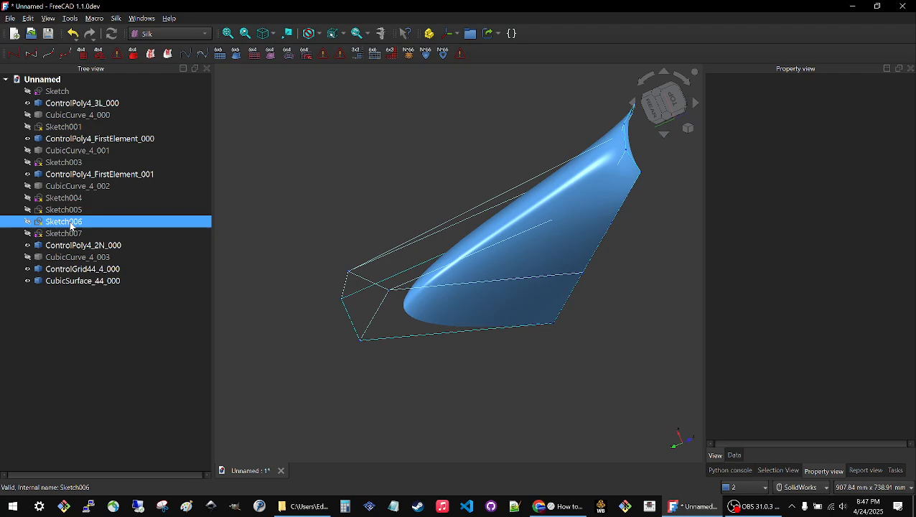
pyautogui.doubleClick(69, 213)
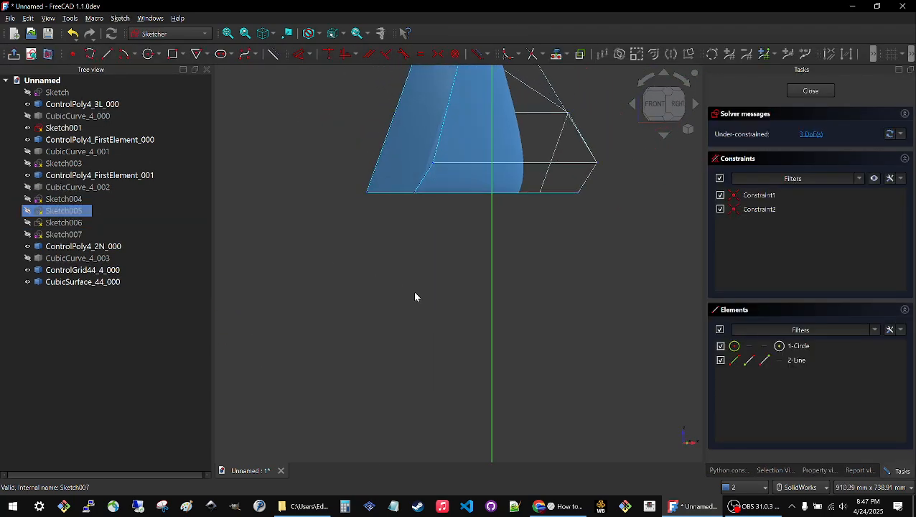
pyautogui.scroll(-5, 414, 293)
pyautogui.scroll(6, 464, 70)
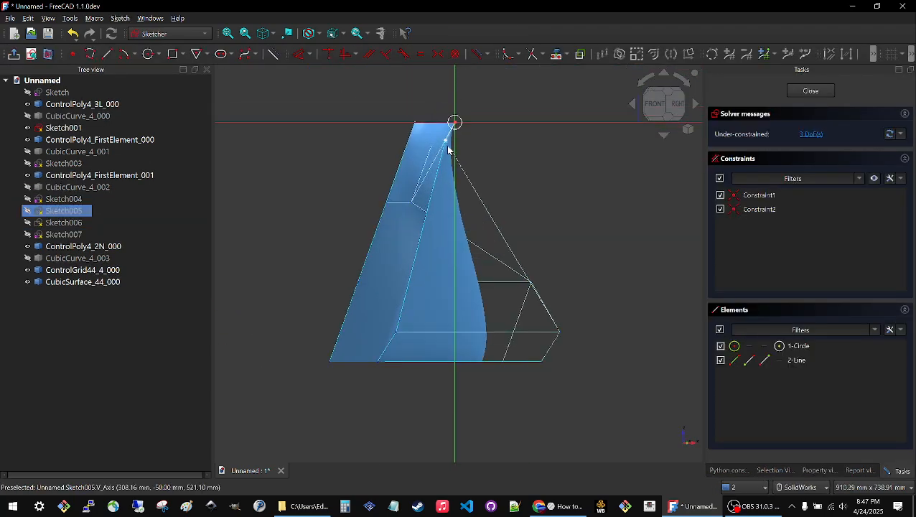
pyautogui.moveTo(382, 242); pyautogui.dragTo(429, 164, button='middle')
pyautogui.moveTo(451, 145)
pyautogui.mouseDown()
pyautogui.moveTo(516, 215)
pyautogui.moveTo(538, 222)
pyautogui.mouseUp()
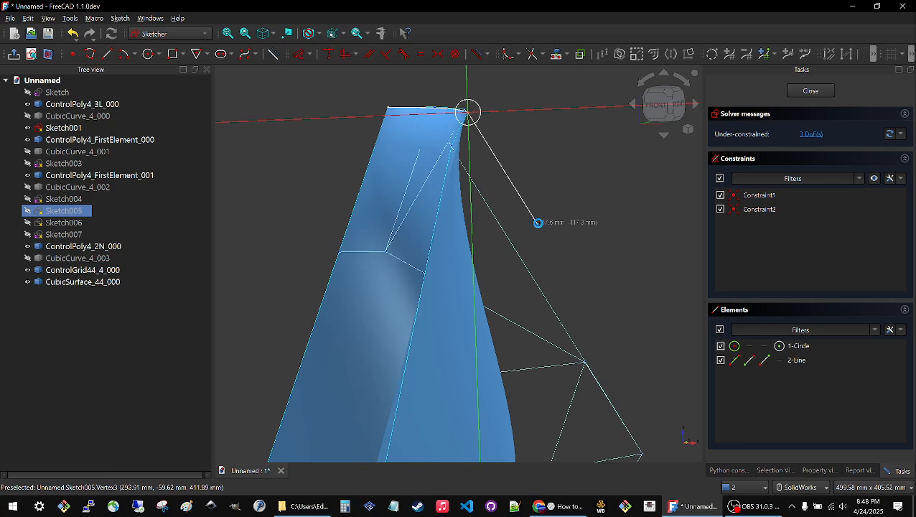
pyautogui.moveTo(538, 223); pyautogui.dragTo(540, 224)
# Pull the free endpoint of Sketch005's line further outward so the surface's edge bulges, and leave the sketch.
pyautogui.moveTo(558, 249)
pyautogui.mouseDown(button='middle')
pyautogui.moveTo(503, 256)
pyautogui.moveTo(382, 224)
pyautogui.mouseUp(button='middle')
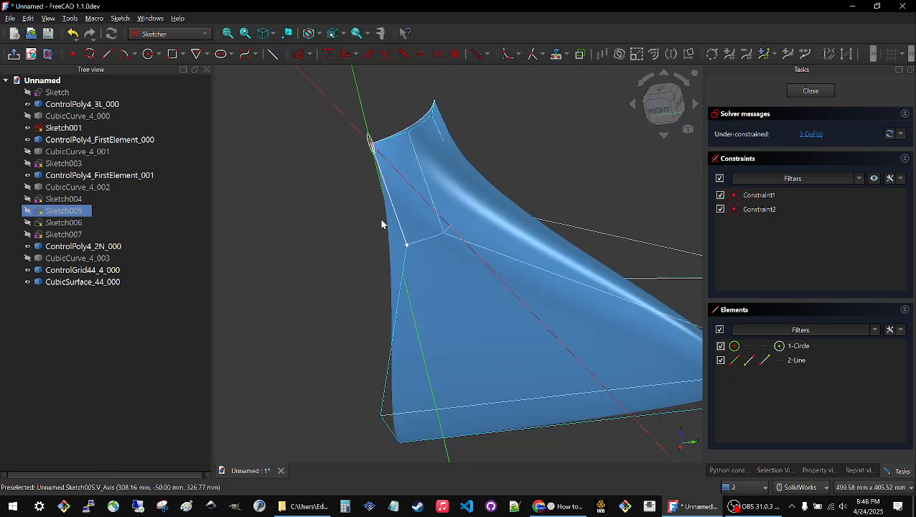
pyautogui.scroll(-6, 382, 223)
pyautogui.moveTo(471, 219); pyautogui.dragTo(415, 248, button='middle')
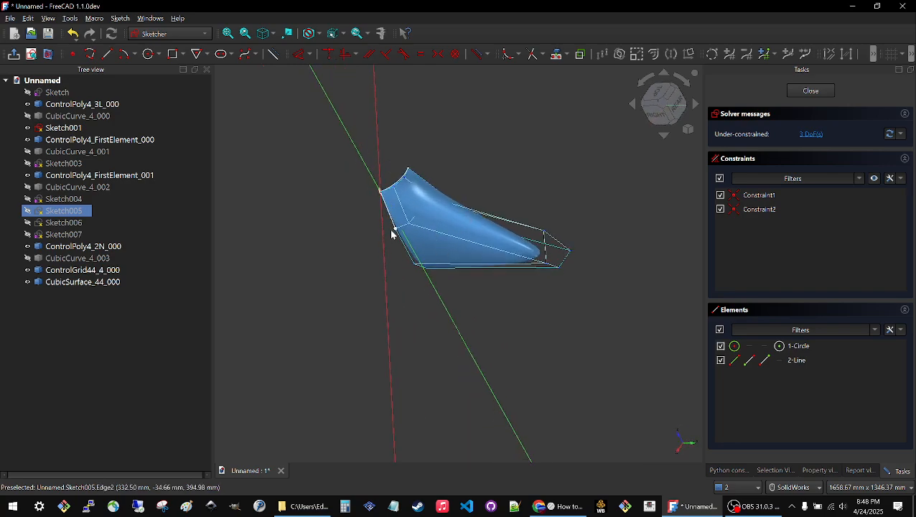
pyautogui.moveTo(395, 231); pyautogui.dragTo(367, 240)
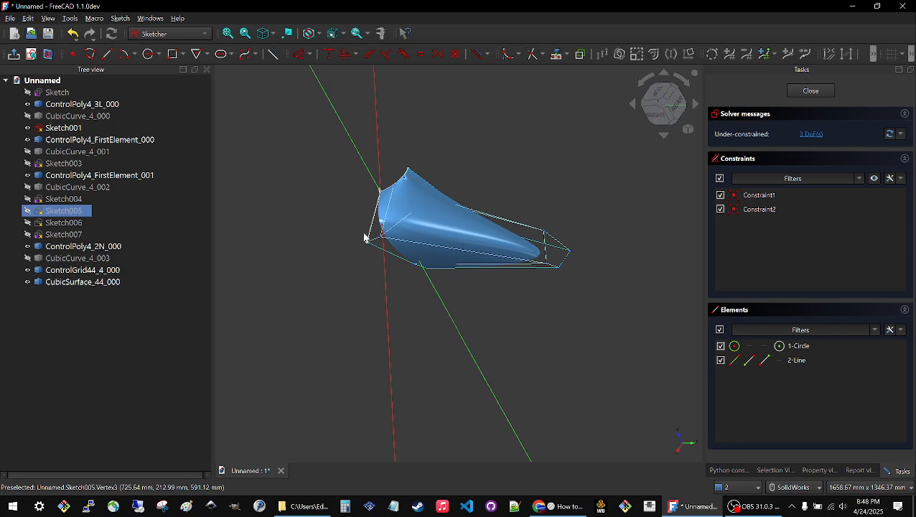
pyautogui.scroll(5, 366, 239)
pyautogui.moveTo(370, 255); pyautogui.dragTo(358, 249)
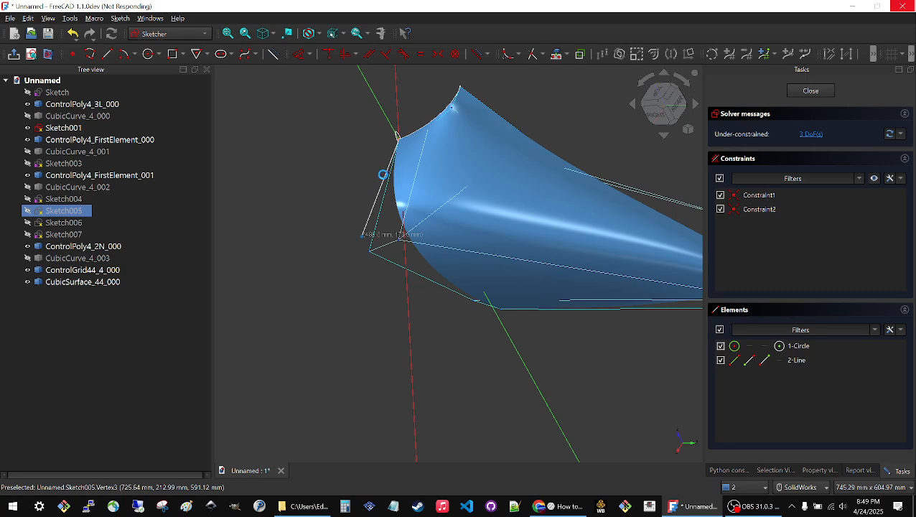
pyautogui.scroll(2, 348, 176)
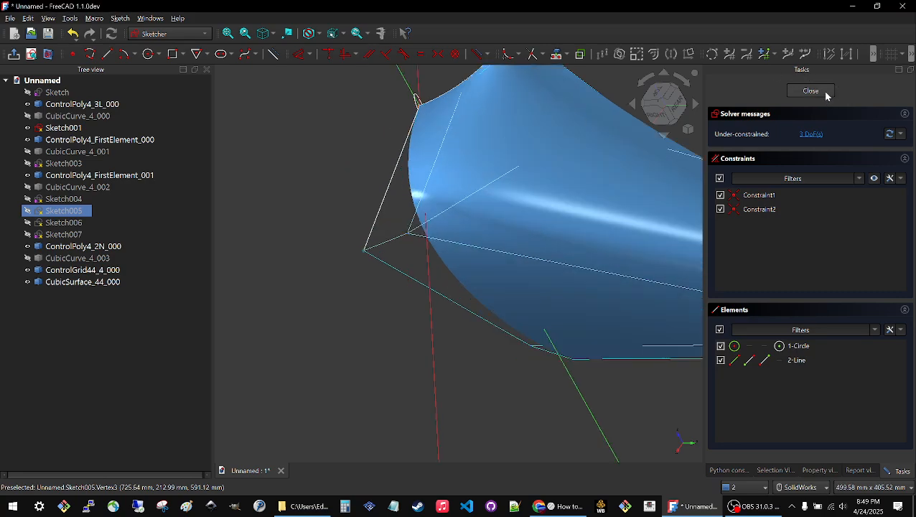
pyautogui.click(824, 93)
# Hide CubicSurface_44_000 so only the control polys and control grid are displayed.
pyautogui.click(363, 192)
pyautogui.moveTo(461, 238)
pyautogui.mouseDown(button='middle')
pyautogui.moveTo(535, 277)
pyautogui.moveTo(522, 253)
pyautogui.moveTo(476, 235)
pyautogui.moveTo(480, 217)
pyautogui.moveTo(495, 229)
pyautogui.moveTo(408, 190)
pyautogui.moveTo(359, 230)
pyautogui.mouseUp(button='middle')
pyautogui.click(81, 281)
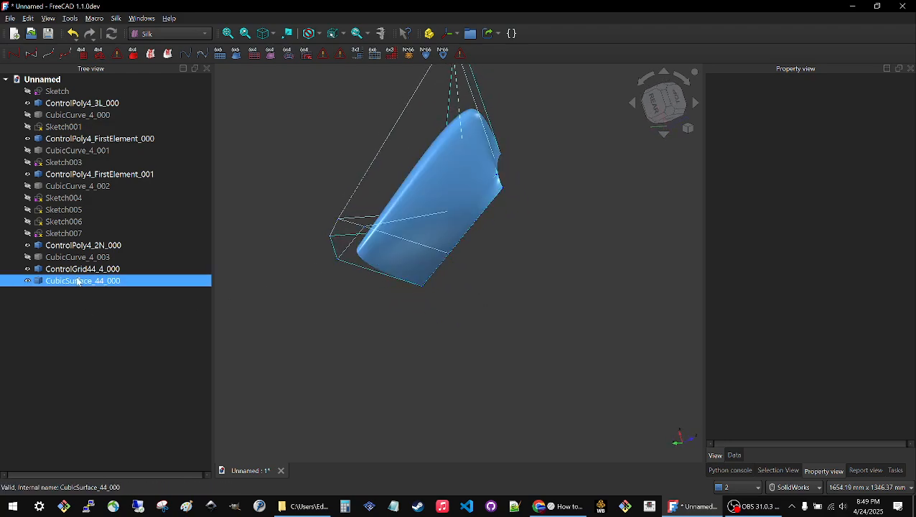
pyautogui.press('space')
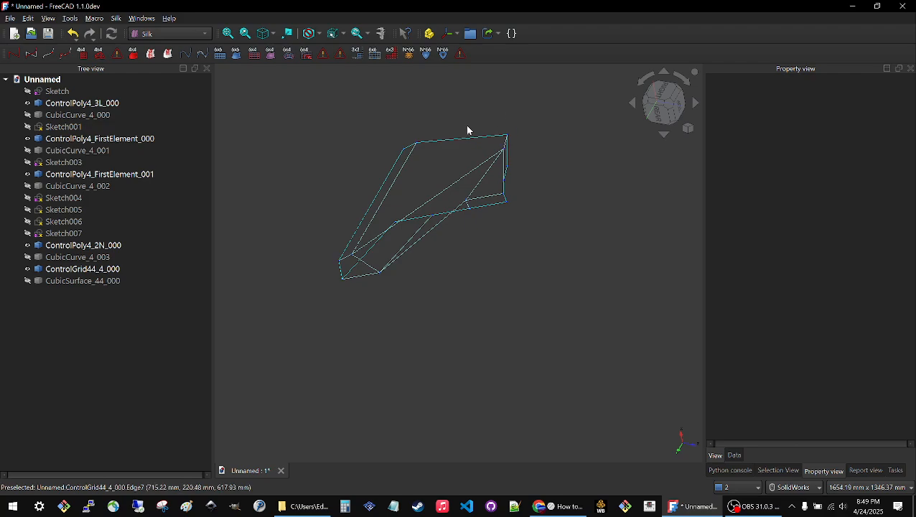
pyautogui.moveTo(478, 192); pyautogui.dragTo(423, 211, button='middle')
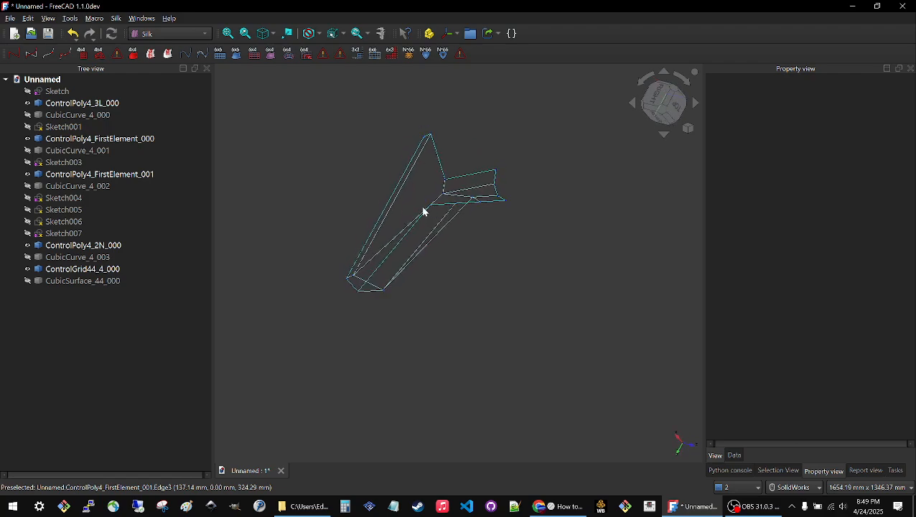
# Make the source sketches Sketch, Sketch001 and Sketch003 visible, leaving them deselected.
pyautogui.click(64, 92)
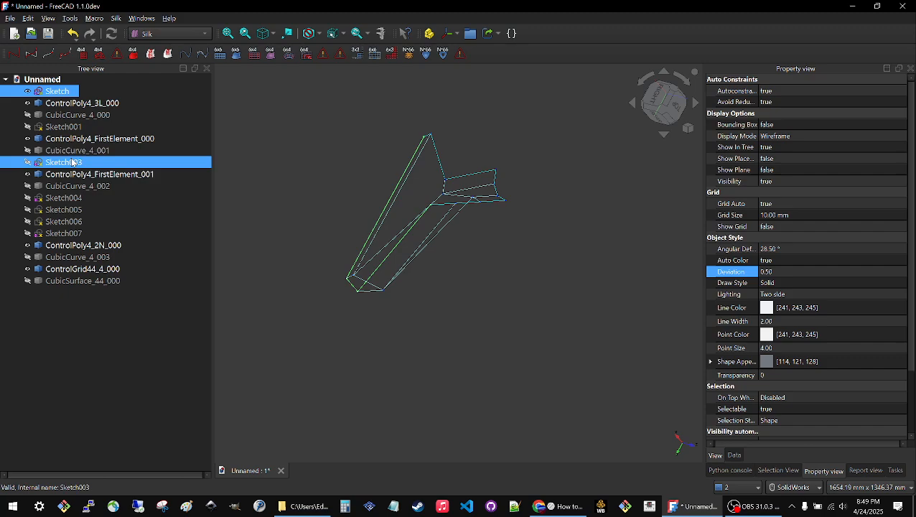
pyautogui.click(64, 130)
pyautogui.press('space')
pyautogui.click(270, 162)
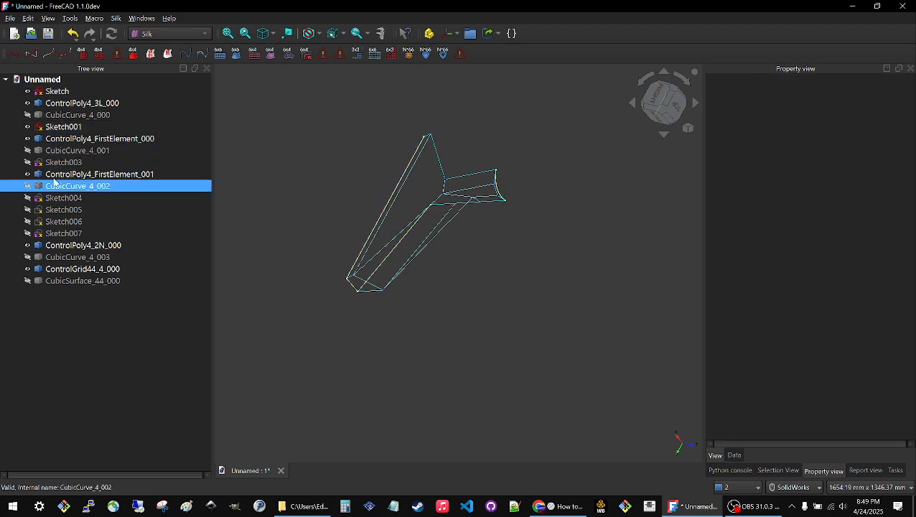
pyautogui.click(63, 162)
pyautogui.press('space')
pyautogui.click(357, 169)
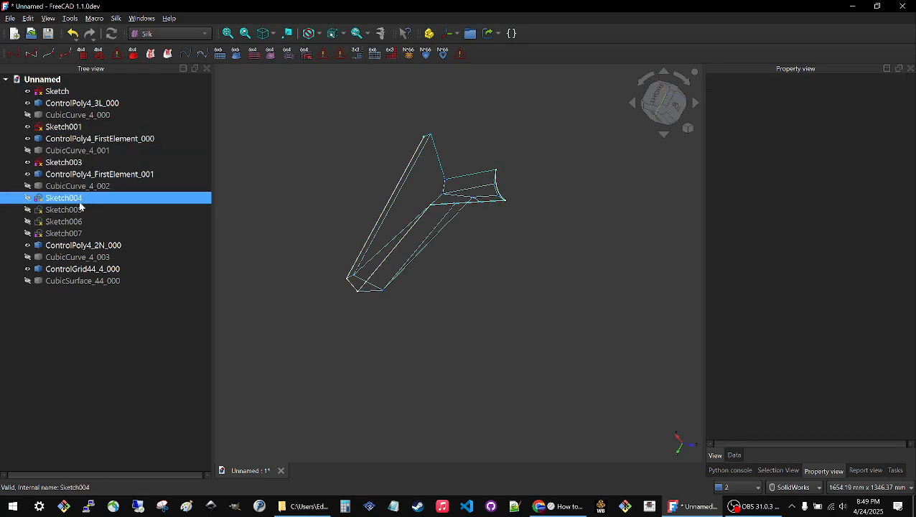
# Hide Sketch004 again after displaying it, and make Sketch005 visible.
pyautogui.click(79, 201)
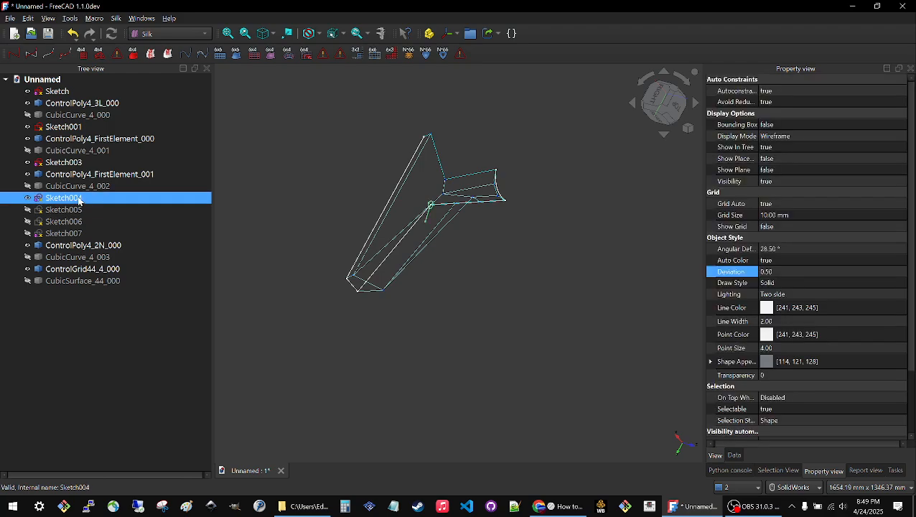
pyautogui.press('space')
pyautogui.click(68, 209)
pyautogui.press('space')
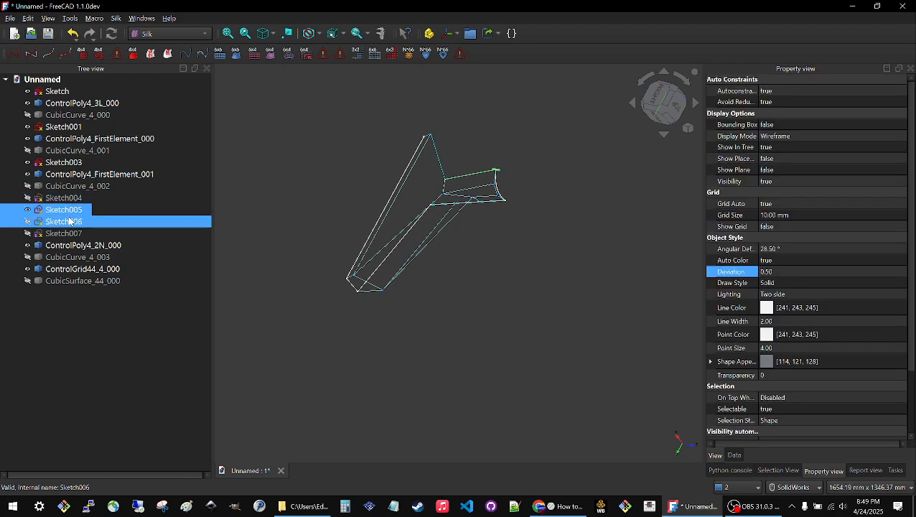
# Make Sketch006 visible alongside the other source sketches and leave it deselected.
pyautogui.click(69, 221)
pyautogui.press('space')
pyautogui.click(282, 170)
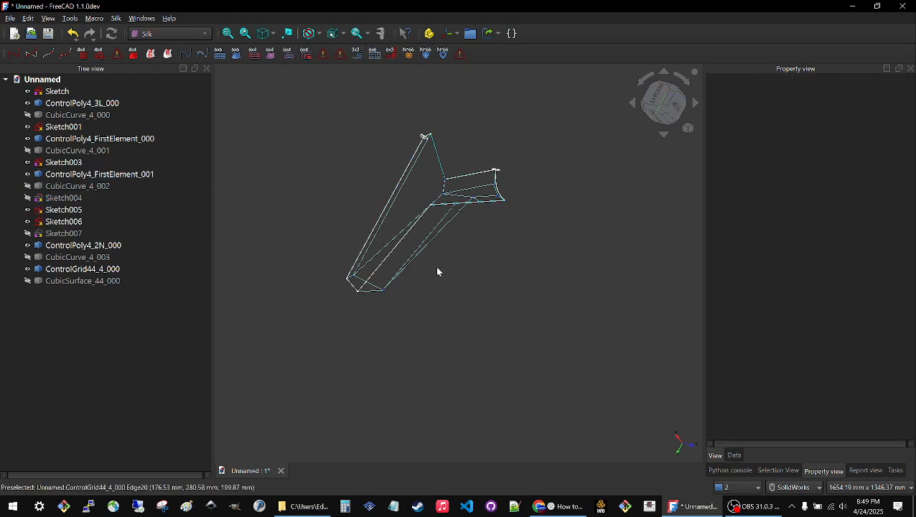
pyautogui.moveTo(435, 266)
pyautogui.mouseDown(button='middle')
pyautogui.moveTo(409, 205)
pyautogui.moveTo(388, 190)
pyautogui.moveTo(370, 197)
pyautogui.moveTo(343, 184)
pyautogui.moveTo(383, 207)
pyautogui.moveTo(388, 241)
pyautogui.moveTo(414, 277)
pyautogui.moveTo(400, 249)
pyautogui.moveTo(414, 194)
pyautogui.mouseUp(button='middle')
# Pull the free endpoint of Sketch005's line inward, closer to its circle, and leave the sketch.
pyautogui.click(420, 193)
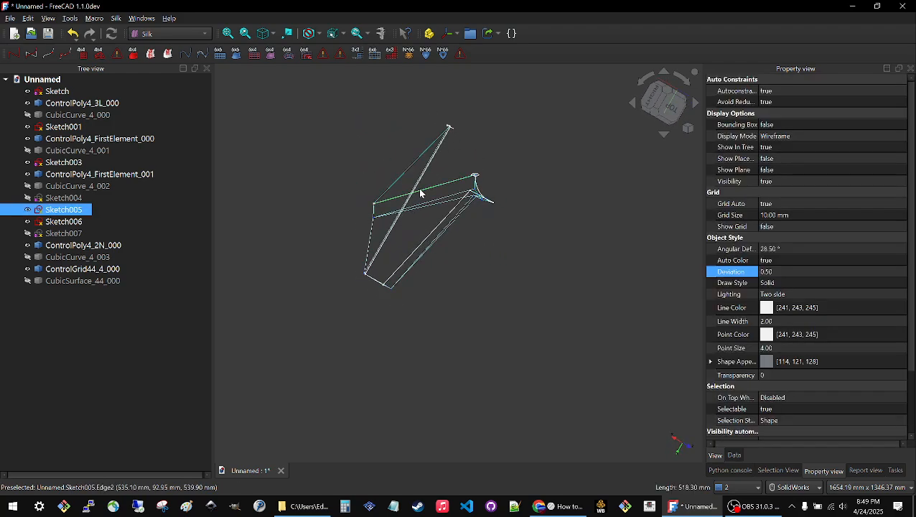
pyautogui.doubleClick(63, 211)
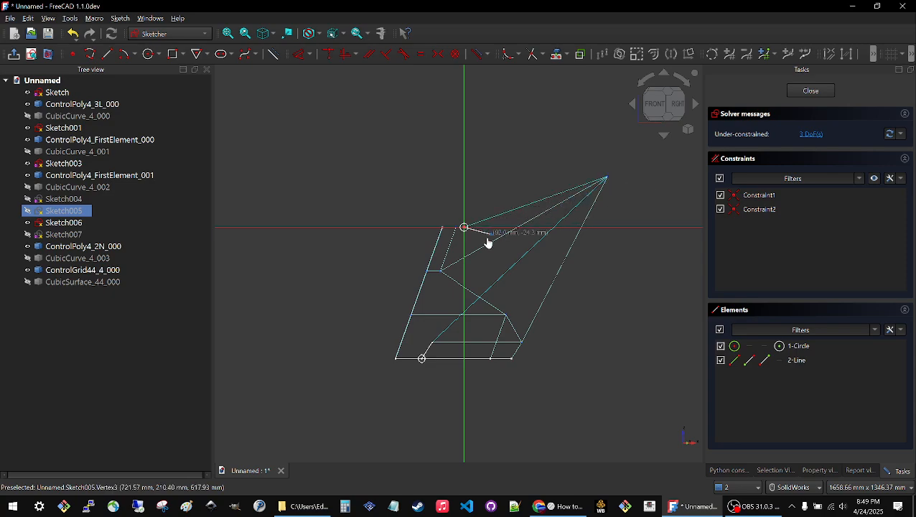
pyautogui.moveTo(501, 256); pyautogui.dragTo(499, 252)
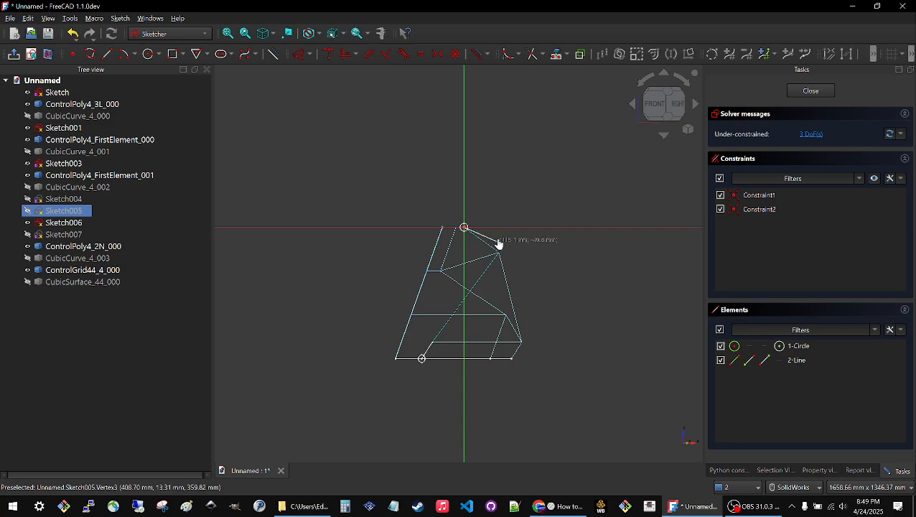
pyautogui.moveTo(505, 250); pyautogui.dragTo(559, 250)
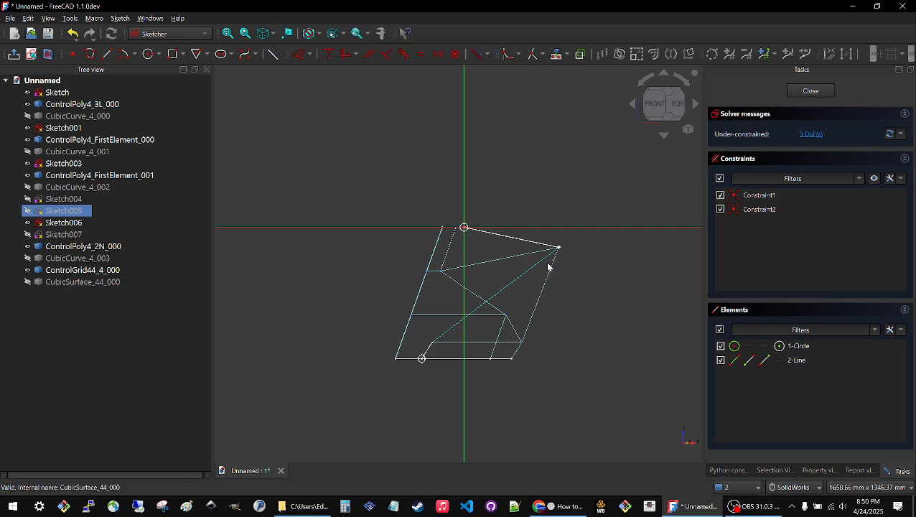
pyautogui.moveTo(560, 251); pyautogui.dragTo(505, 248)
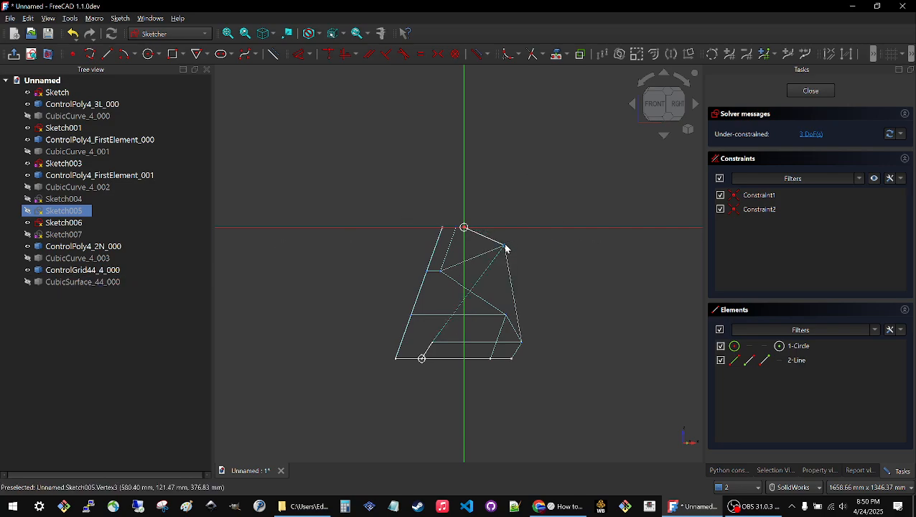
pyautogui.click(810, 91)
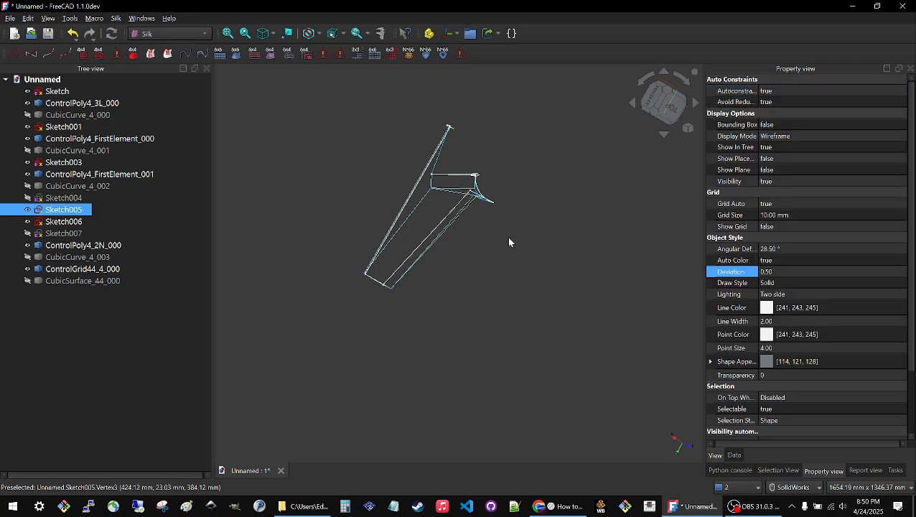
# Open the first sketch, Sketch, to review its lines and constraints against the control grid, and close it without edits.
pyautogui.moveTo(507, 236)
pyautogui.mouseDown(button='middle')
pyautogui.moveTo(464, 133)
pyautogui.moveTo(487, 267)
pyautogui.moveTo(483, 241)
pyautogui.moveTo(450, 238)
pyautogui.moveTo(509, 245)
pyautogui.moveTo(460, 258)
pyautogui.moveTo(454, 304)
pyautogui.moveTo(487, 300)
pyautogui.moveTo(423, 320)
pyautogui.mouseUp(button='middle')
pyautogui.click(57, 91)
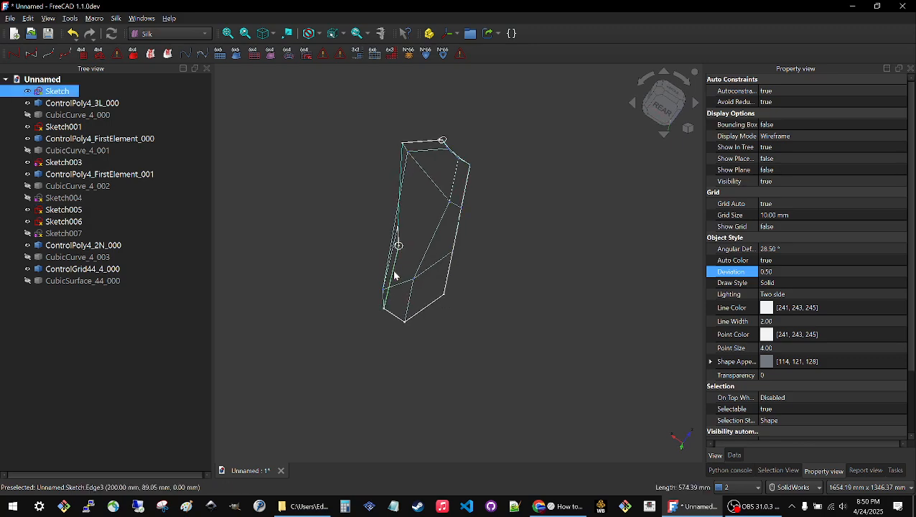
pyautogui.doubleClick(61, 92)
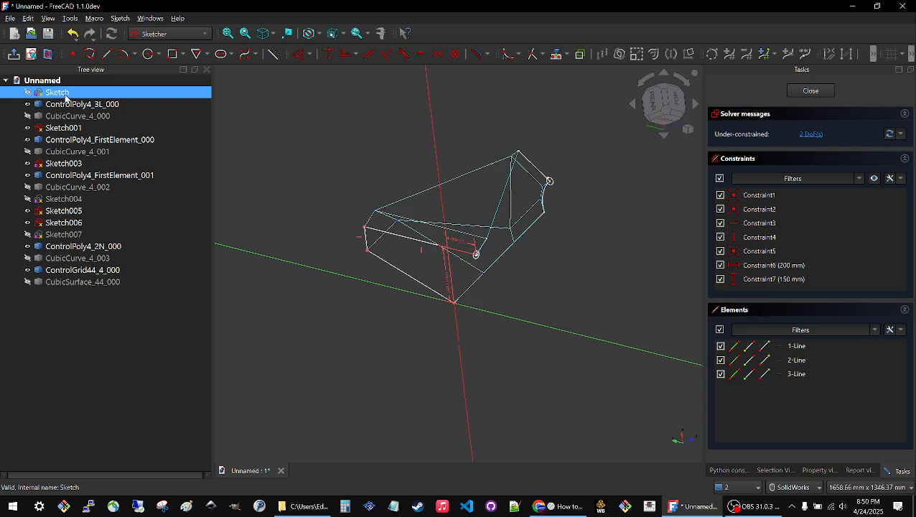
pyautogui.moveTo(482, 198); pyautogui.dragTo(473, 285)
pyautogui.scroll(2, 546, 325)
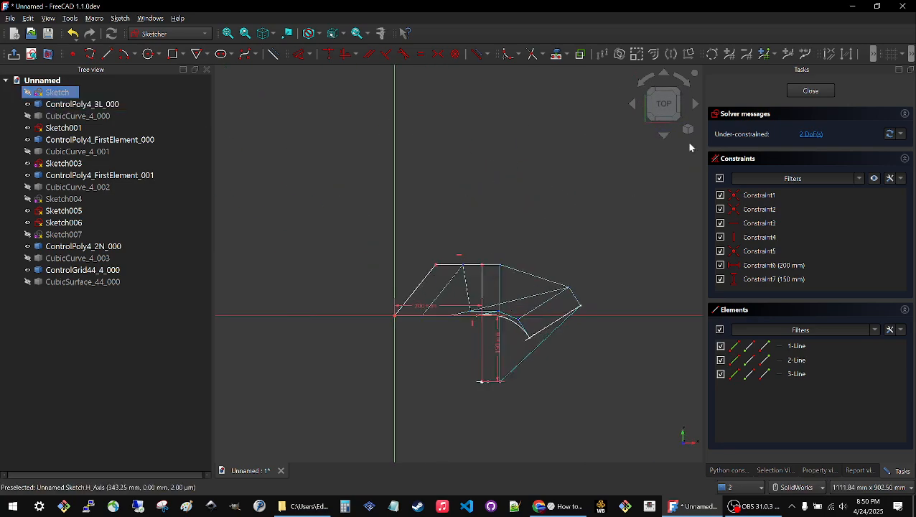
pyautogui.click(809, 91)
pyautogui.moveTo(436, 270)
pyautogui.mouseDown(button='middle')
pyautogui.moveTo(466, 168)
pyautogui.moveTo(406, 138)
pyautogui.moveTo(420, 165)
pyautogui.mouseUp(button='middle')
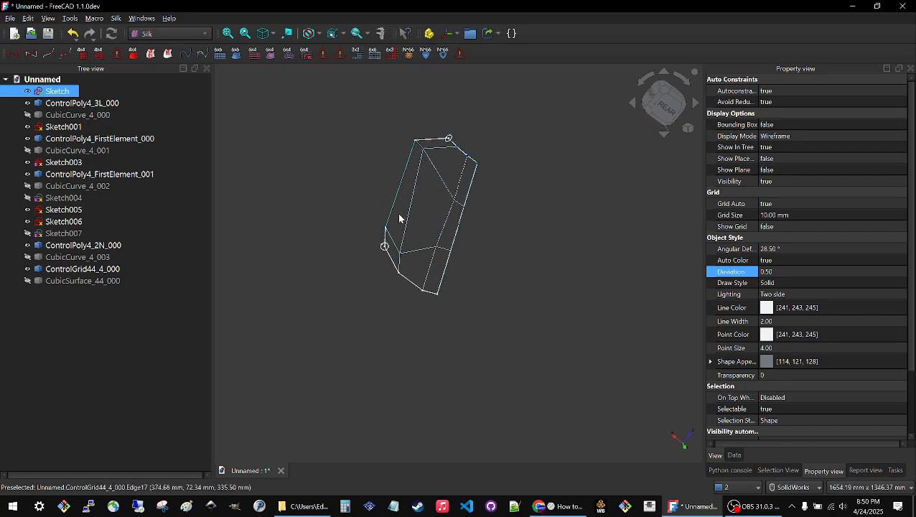
# Reopen Sketch005 and move its line's free endpoint across the vertical axis to the opposite side, then leave the sketch.
pyautogui.click(434, 143)
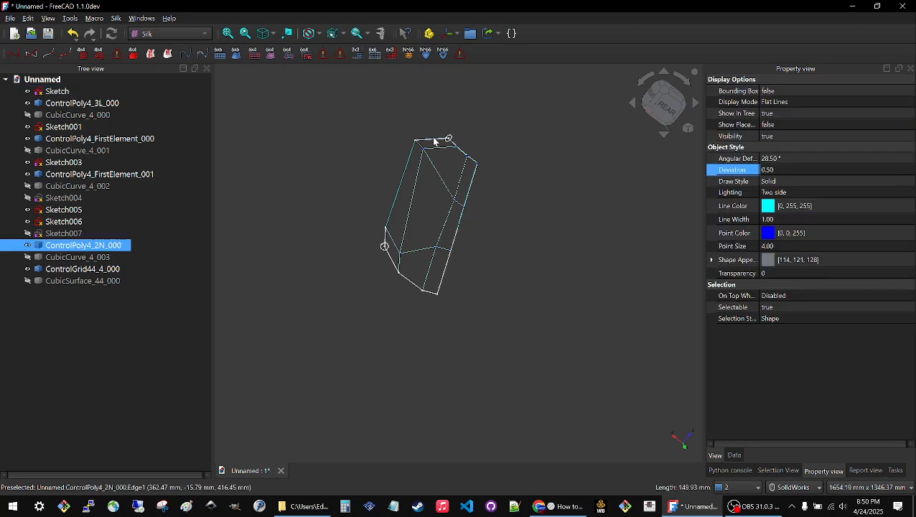
pyautogui.click(448, 140)
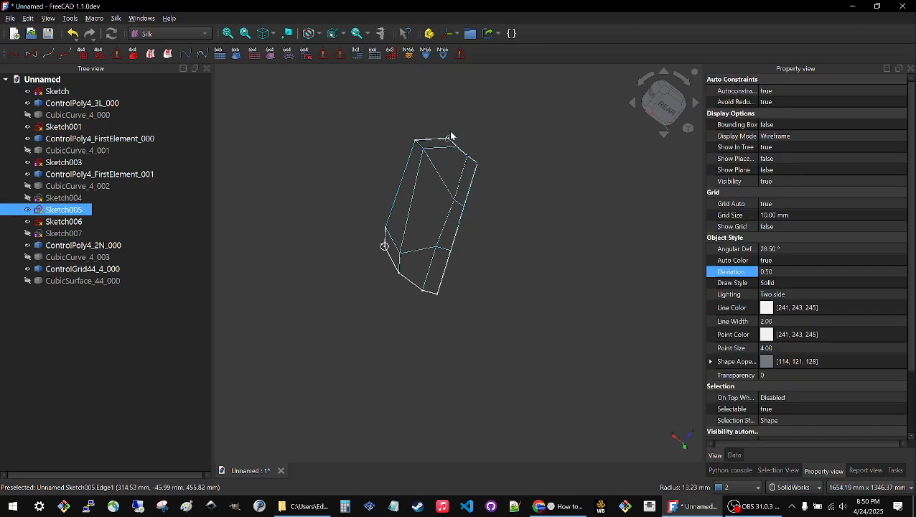
pyautogui.scroll(4, 458, 124)
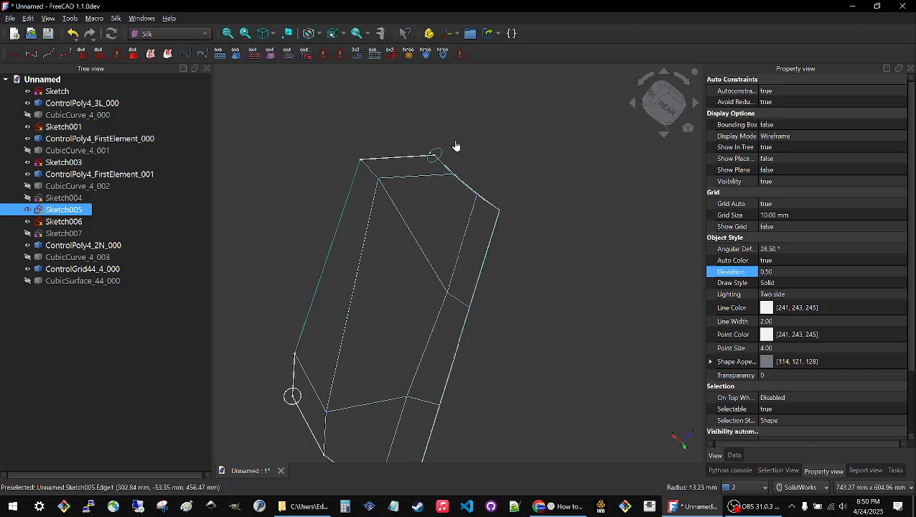
pyautogui.click(447, 145)
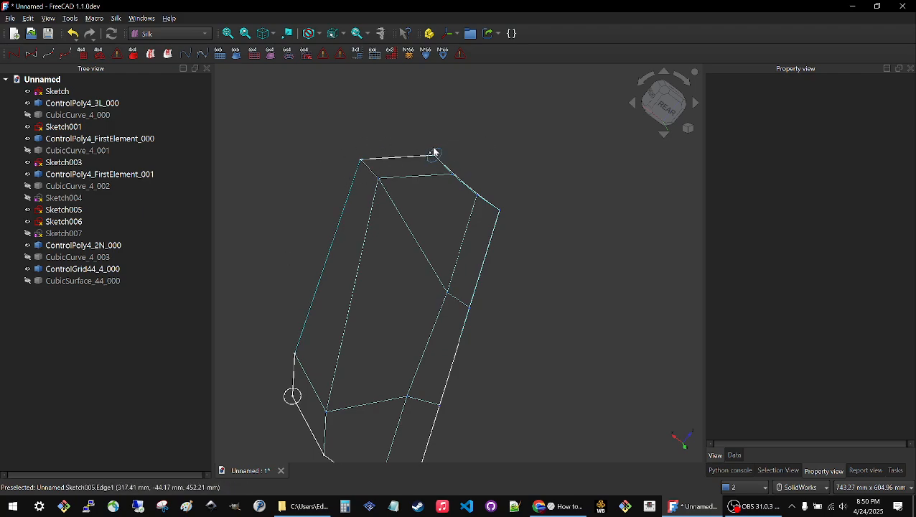
pyautogui.click(435, 153)
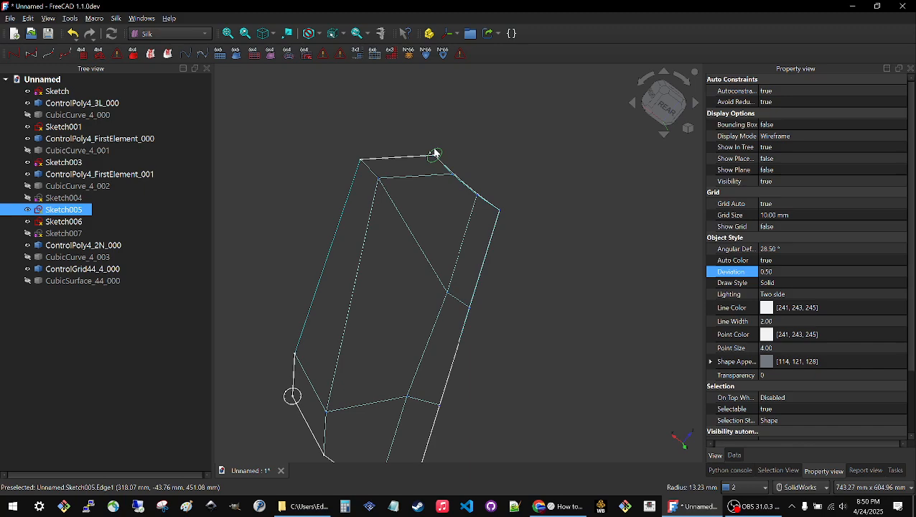
pyautogui.doubleClick(63, 210)
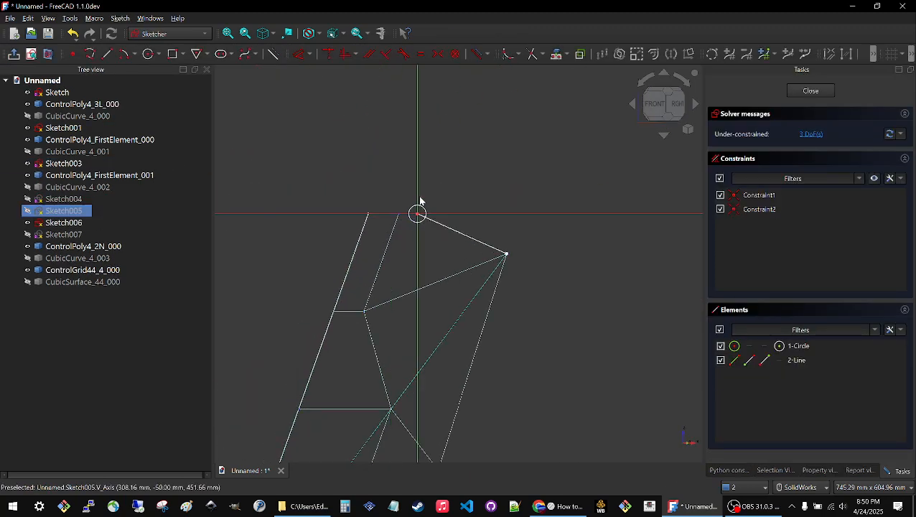
pyautogui.scroll(-3, 420, 200)
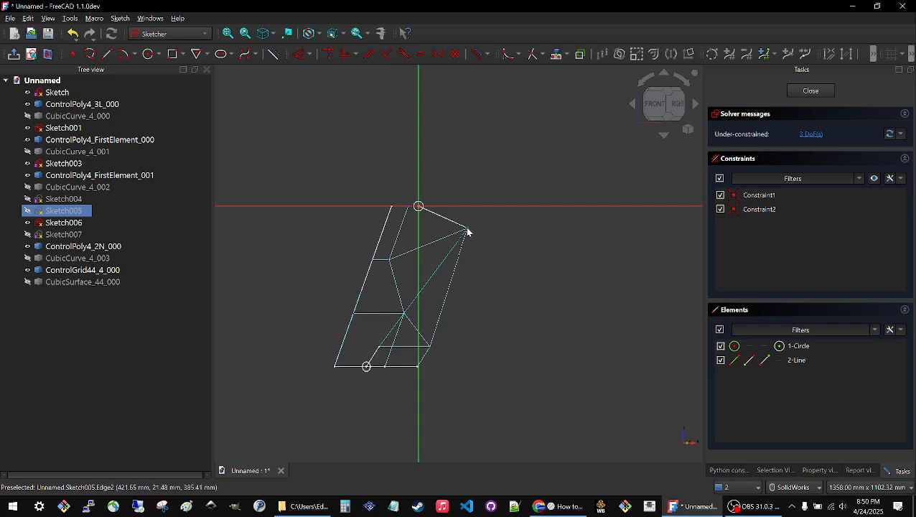
pyautogui.moveTo(446, 260); pyautogui.dragTo(436, 264)
pyautogui.moveTo(445, 284)
pyautogui.mouseDown(button='middle')
pyautogui.moveTo(302, 262)
pyautogui.moveTo(299, 251)
pyautogui.moveTo(316, 261)
pyautogui.mouseUp(button='middle')
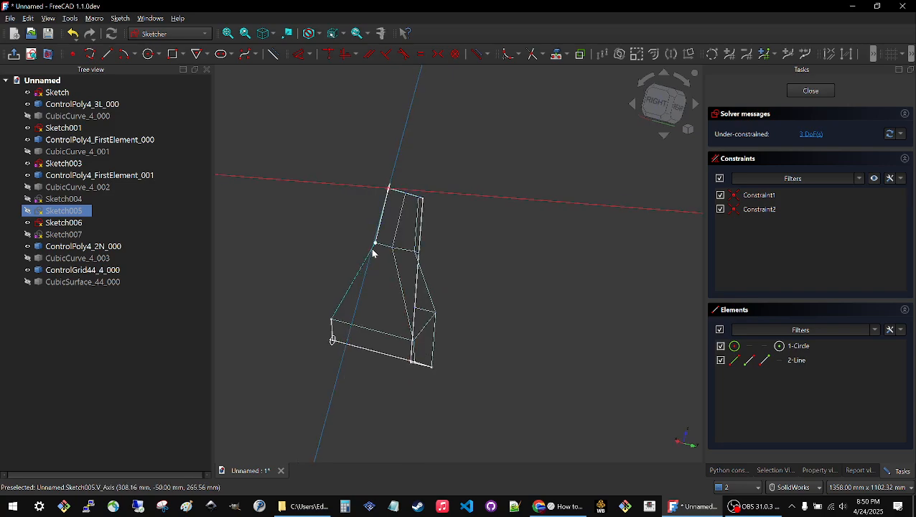
pyautogui.moveTo(352, 279); pyautogui.dragTo(358, 254)
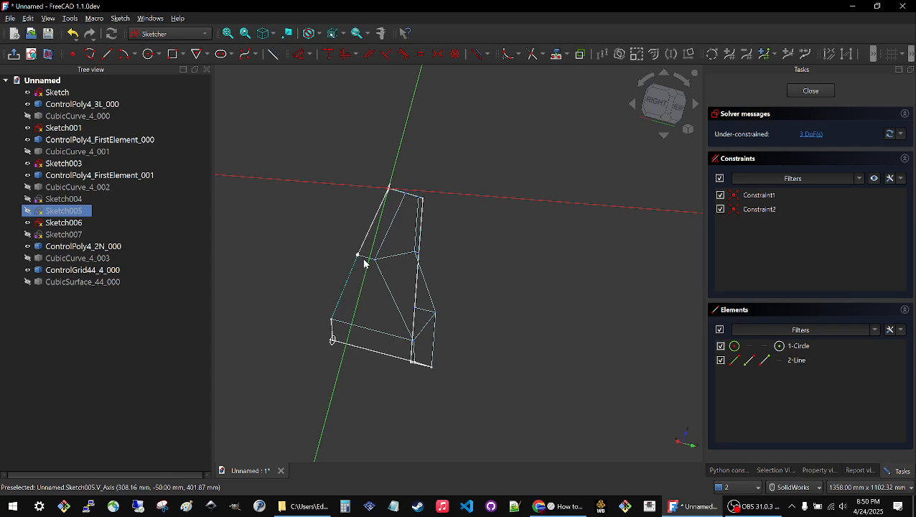
pyautogui.moveTo(363, 251); pyautogui.dragTo(364, 245)
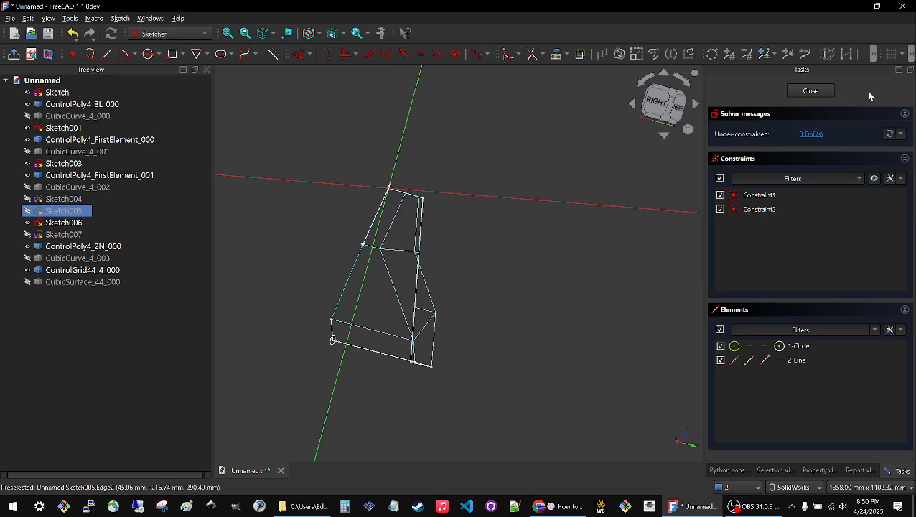
pyautogui.click(810, 91)
# Pull the free endpoint of Sketch006's line across the vertical axis, toward the same side as Sketch005's line, and leave the sketch.
pyautogui.moveTo(519, 274)
pyautogui.mouseDown(button='middle')
pyautogui.moveTo(484, 233)
pyautogui.moveTo(446, 304)
pyautogui.moveTo(610, 347)
pyautogui.mouseUp(button='middle')
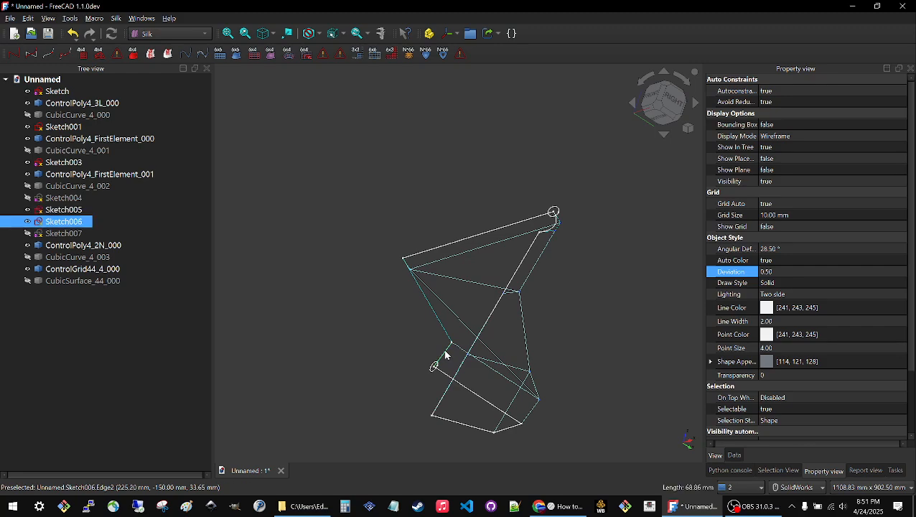
pyautogui.doubleClick(72, 226)
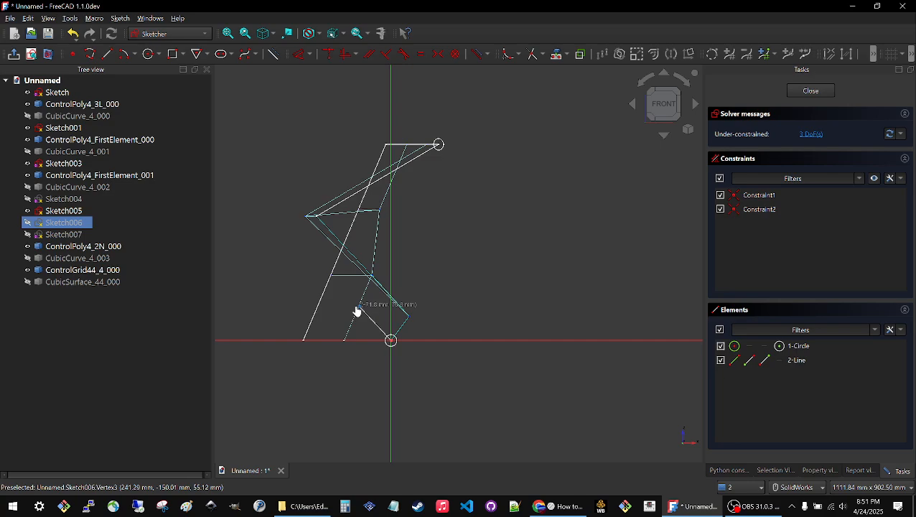
pyautogui.moveTo(345, 305); pyautogui.dragTo(345, 301)
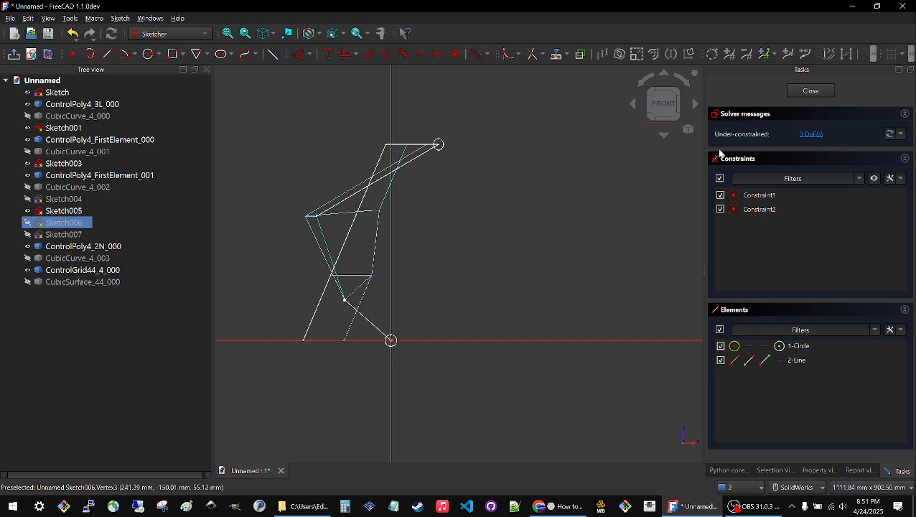
pyautogui.click(815, 94)
# Make CubicSurface_44_000 visible again and inspect its reshaped form against the control grid from several angles.
pyautogui.moveTo(484, 258)
pyautogui.mouseDown(button='middle')
pyautogui.moveTo(464, 309)
pyautogui.moveTo(505, 313)
pyautogui.moveTo(402, 299)
pyautogui.moveTo(306, 241)
pyautogui.moveTo(345, 280)
pyautogui.moveTo(423, 331)
pyautogui.moveTo(395, 419)
pyautogui.moveTo(444, 323)
pyautogui.moveTo(256, 185)
pyautogui.mouseUp(button='middle')
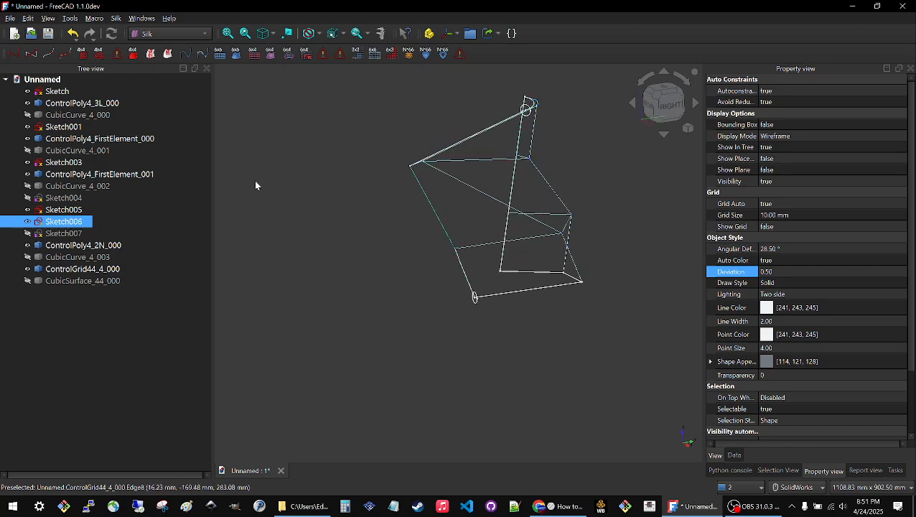
pyautogui.click(106, 284)
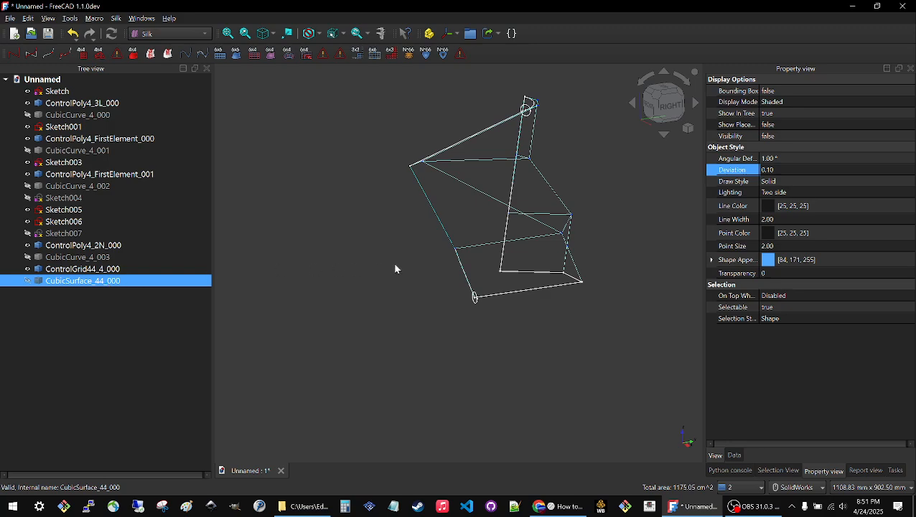
pyautogui.press('space')
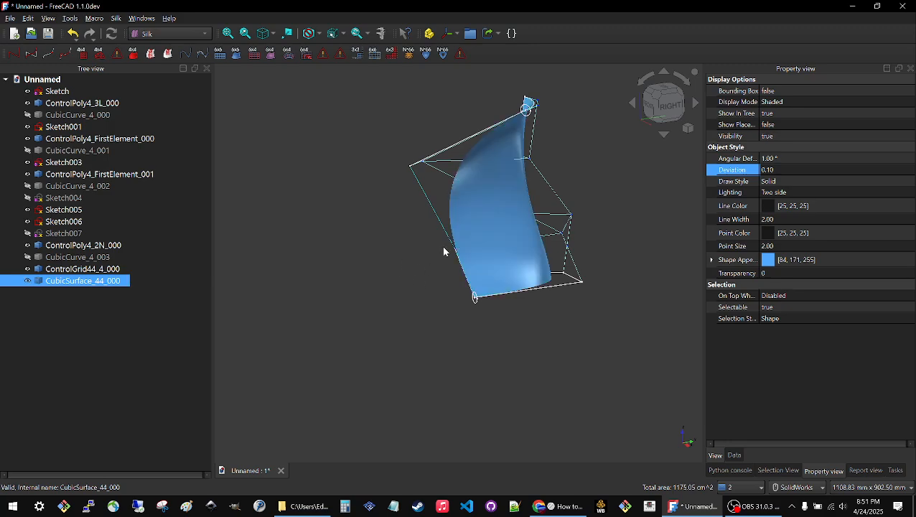
pyautogui.click(398, 248)
pyautogui.moveTo(398, 248); pyautogui.dragTo(466, 209, button='middle')
pyautogui.scroll(4, 454, 255)
pyautogui.moveTo(540, 192); pyautogui.dragTo(411, 254, button='middle')
pyautogui.moveTo(296, 215); pyautogui.dragTo(355, 194, button='middle')
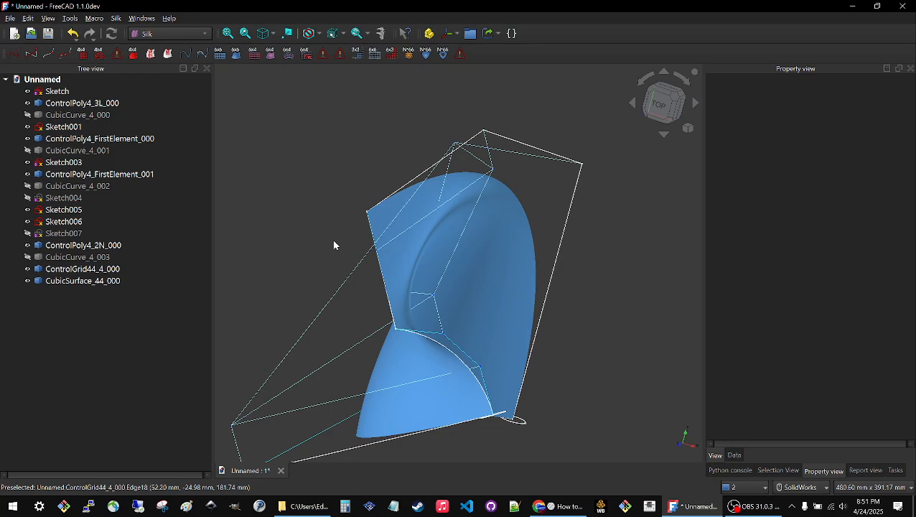
pyautogui.keyDown('ctrl'); pyautogui.moveTo(333, 245); pyautogui.dragTo(357, 178, button='middle'); pyautogui.keyUp('ctrl')
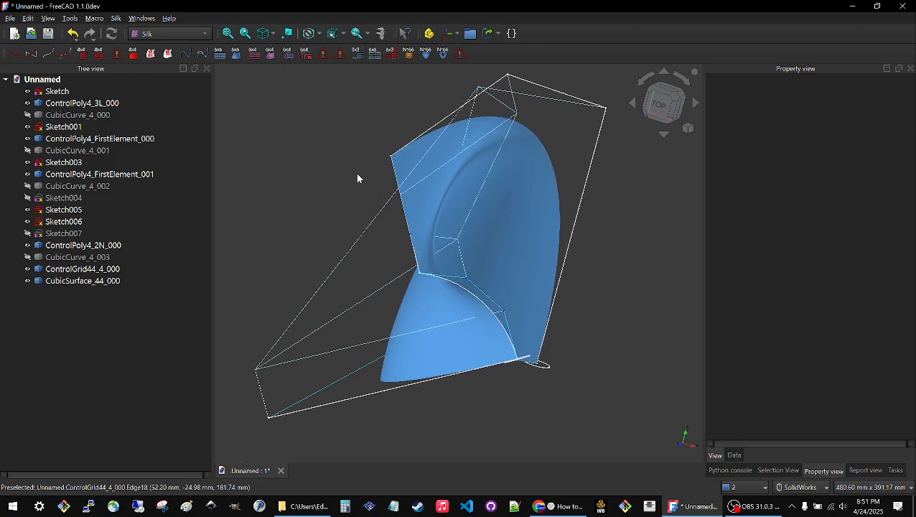